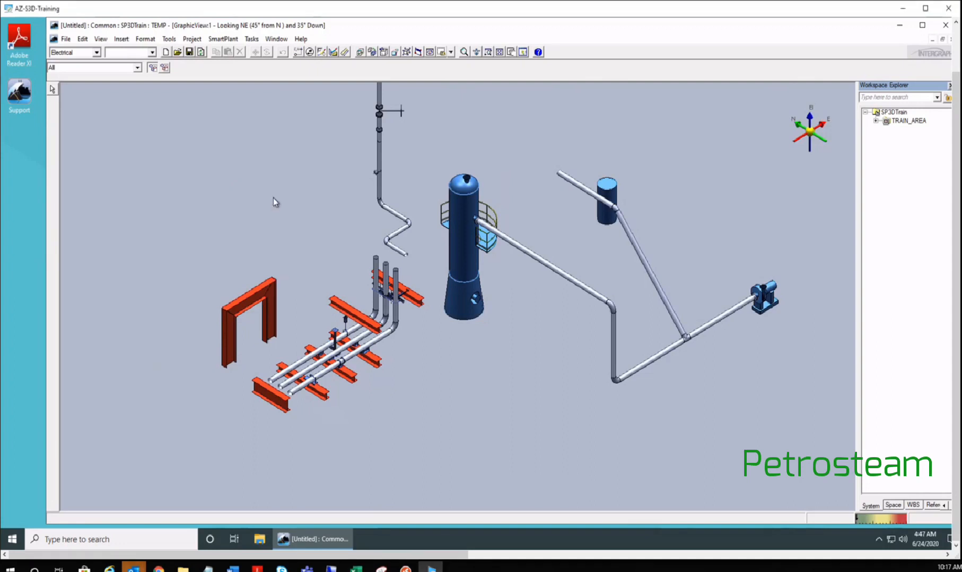
- Browse the TEMP filter's named spaces under Training_Piping_B2 and select a Volume named space
key(ctrl+d)
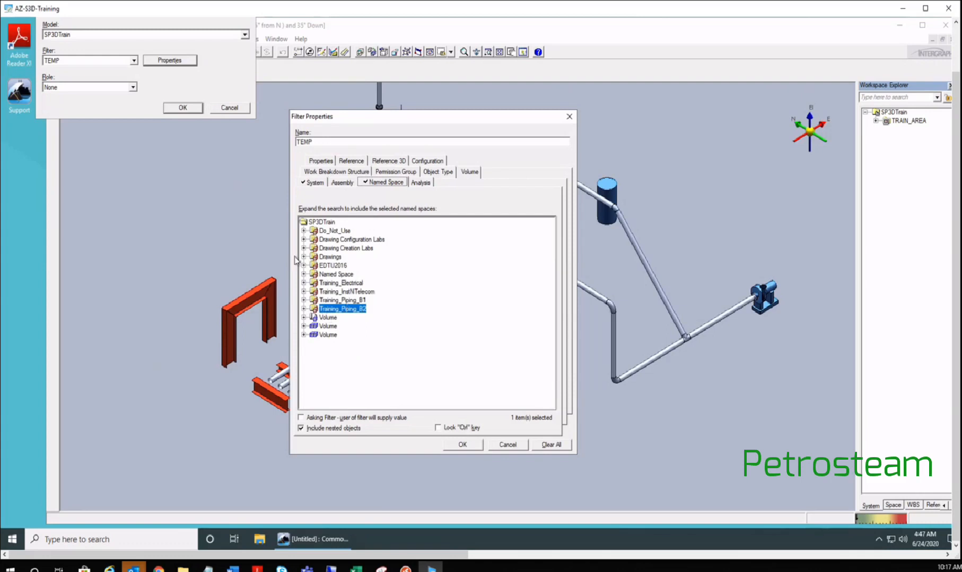
click(303, 310)
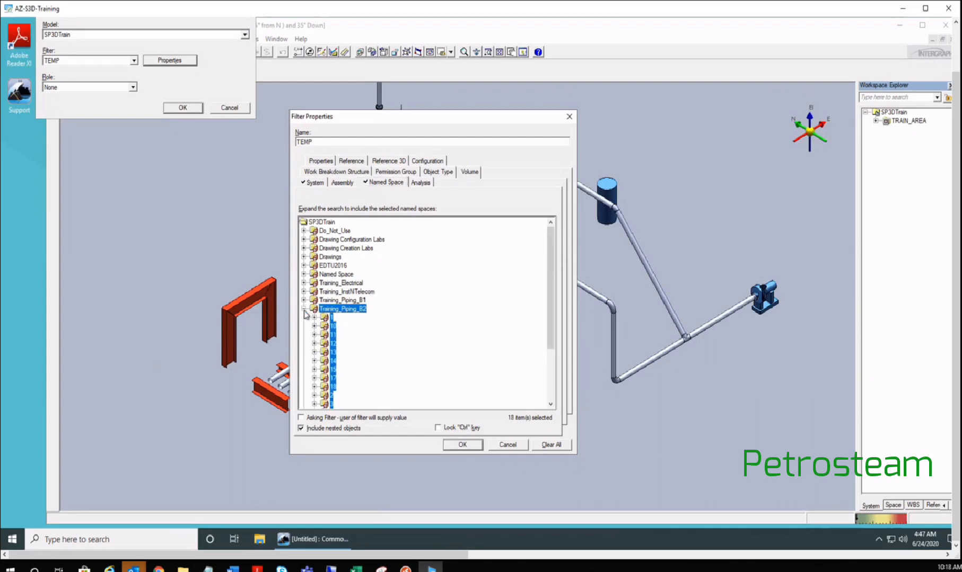
scroll(306, 315, down, 2)
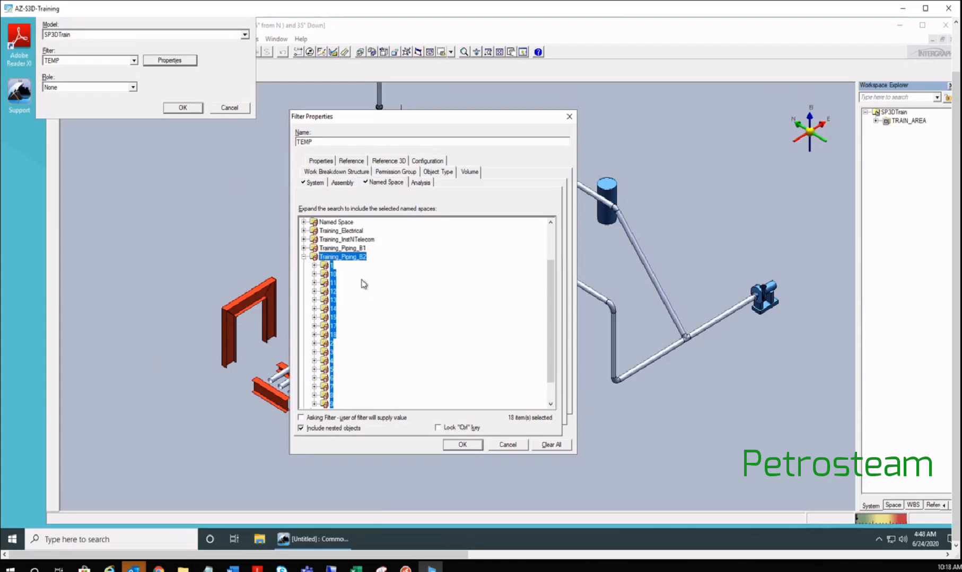
click(345, 240)
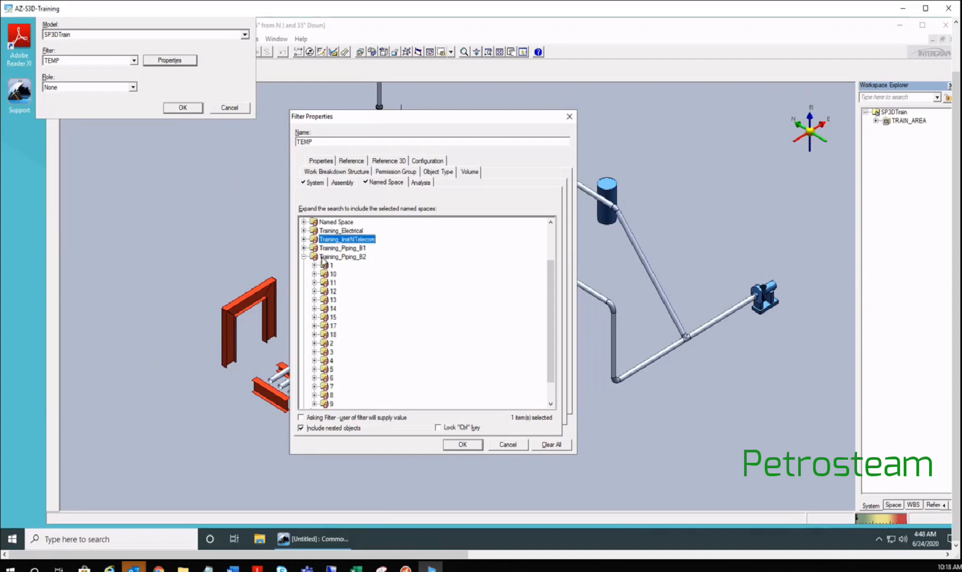
click(304, 256)
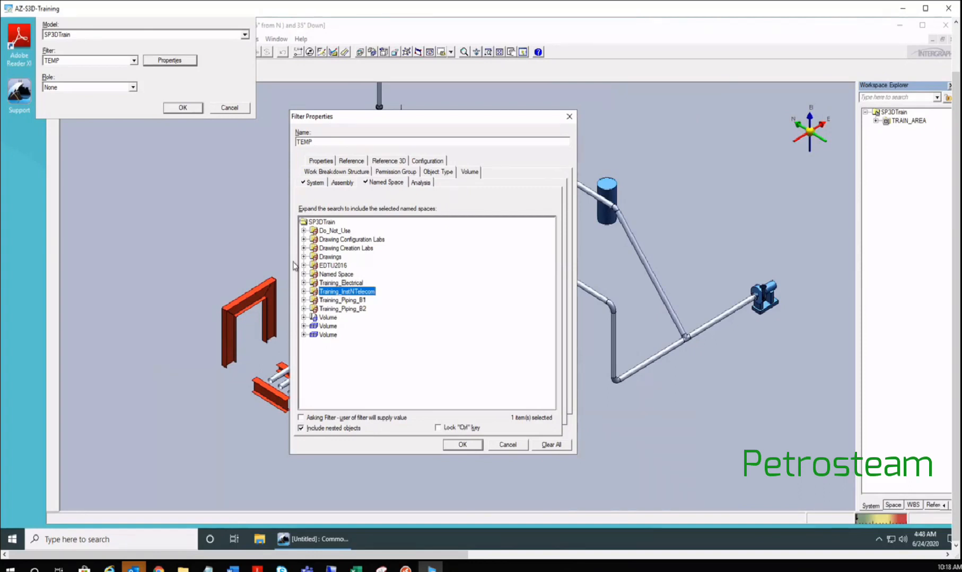
click(328, 326)
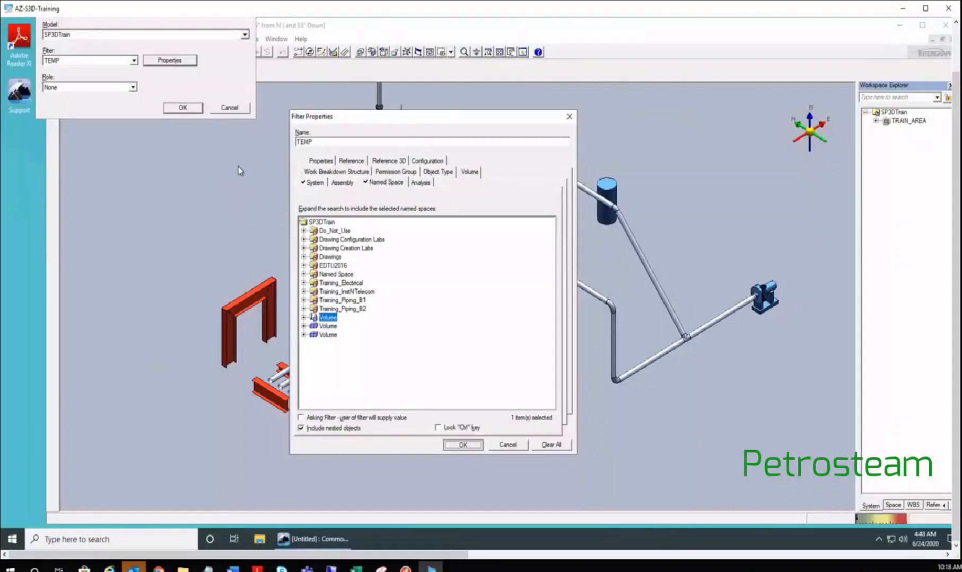
- Limit the TEMP filter to the Volume U01 named space and apply the workspace definition
key(Return)
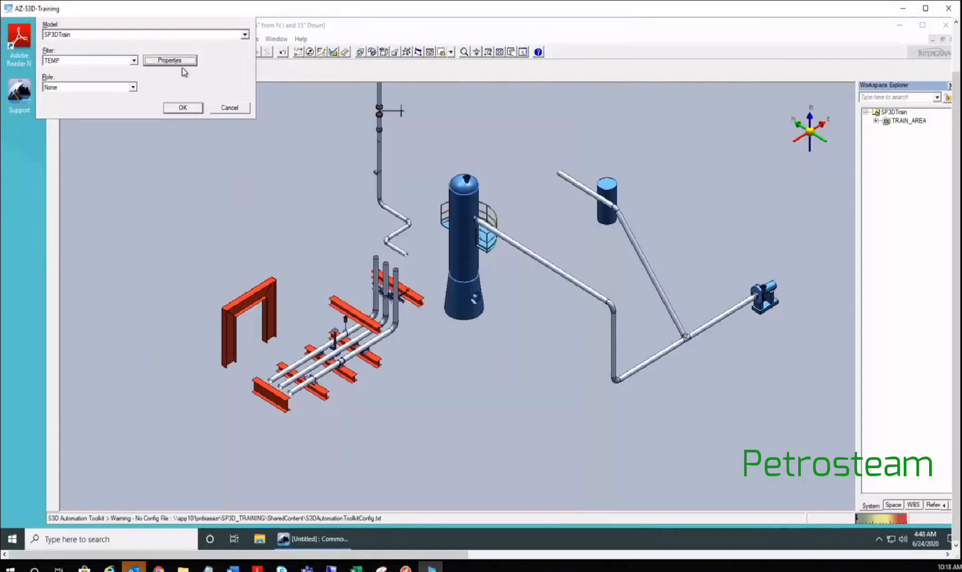
click(175, 62)
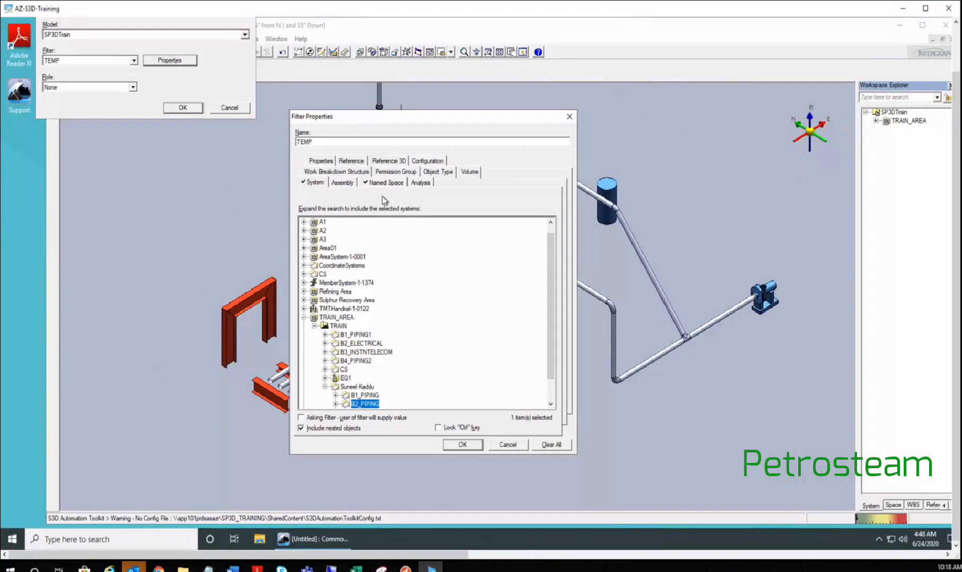
click(385, 182)
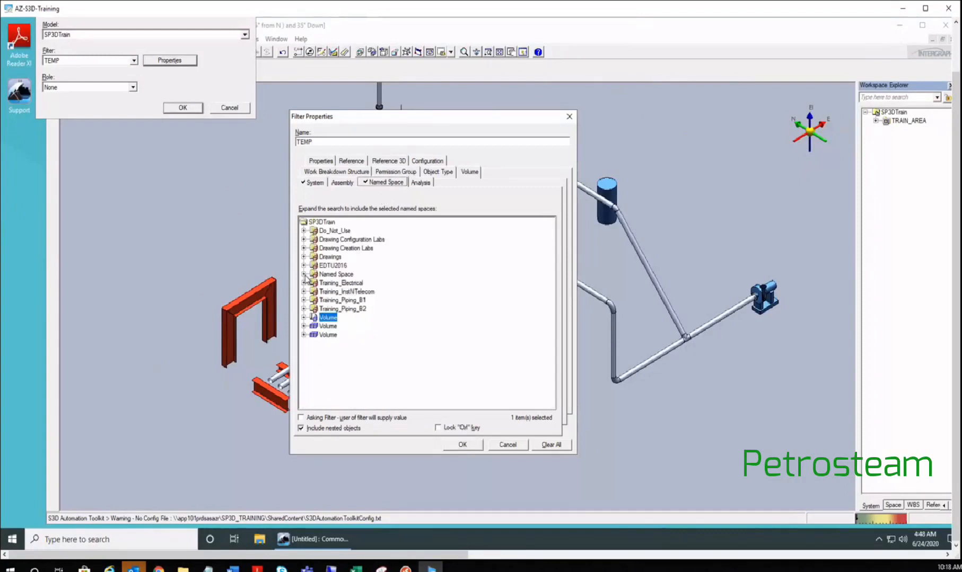
click(304, 275)
click(462, 448)
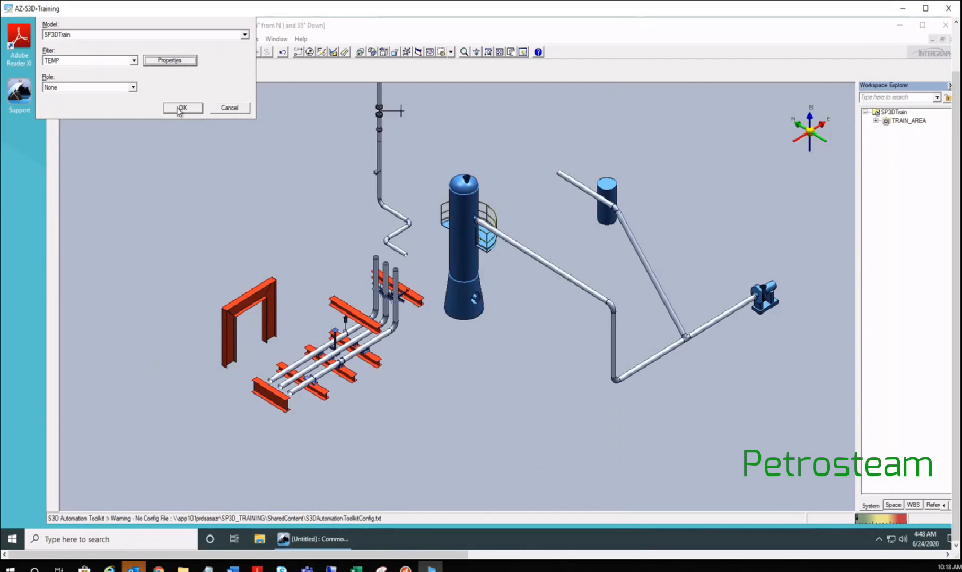
click(181, 108)
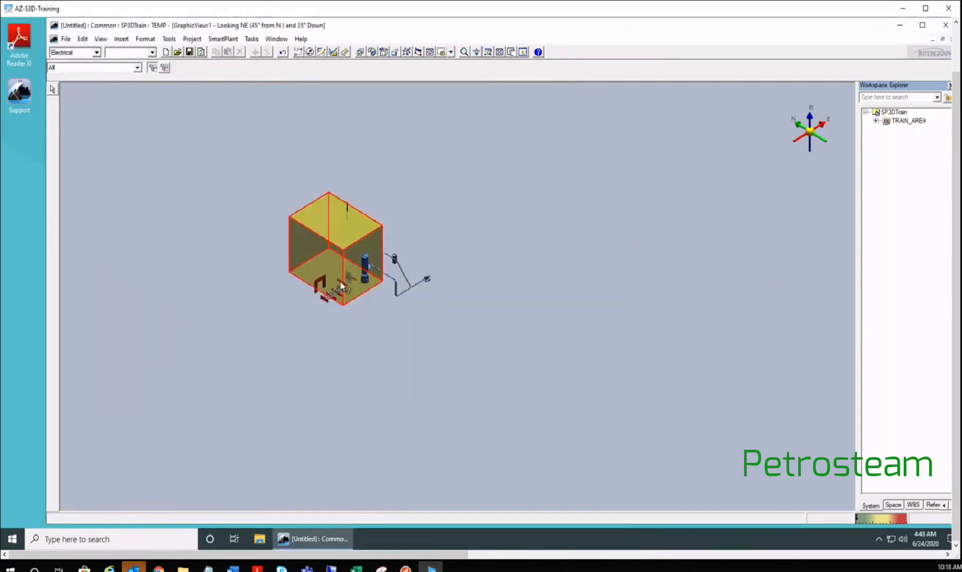
- Zoom and pan around the yellow Volume U01 box to inspect the enclosed vessel and piping
scroll(325, 241, up, 1)
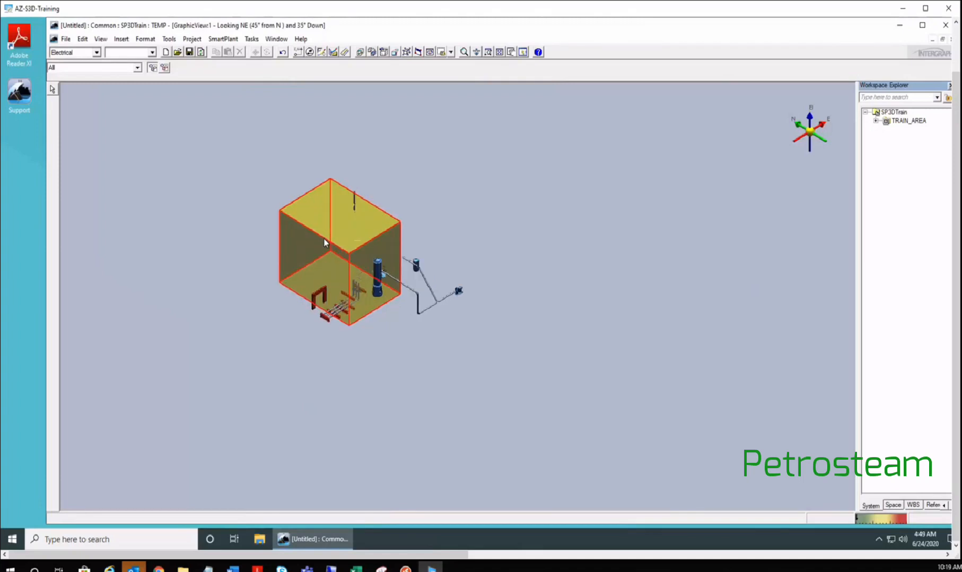
scroll(260, 215, up, 1)
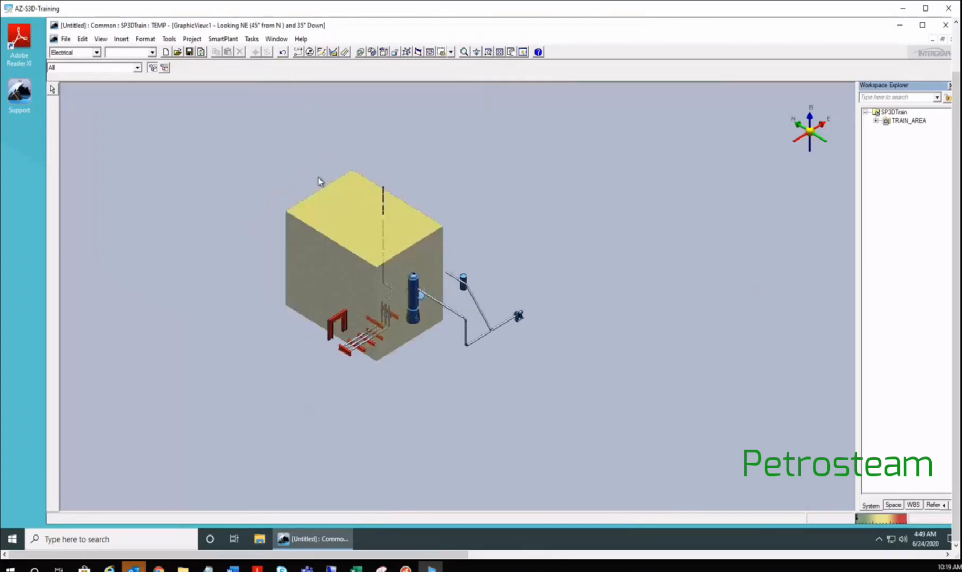
scroll(463, 401, up, 1)
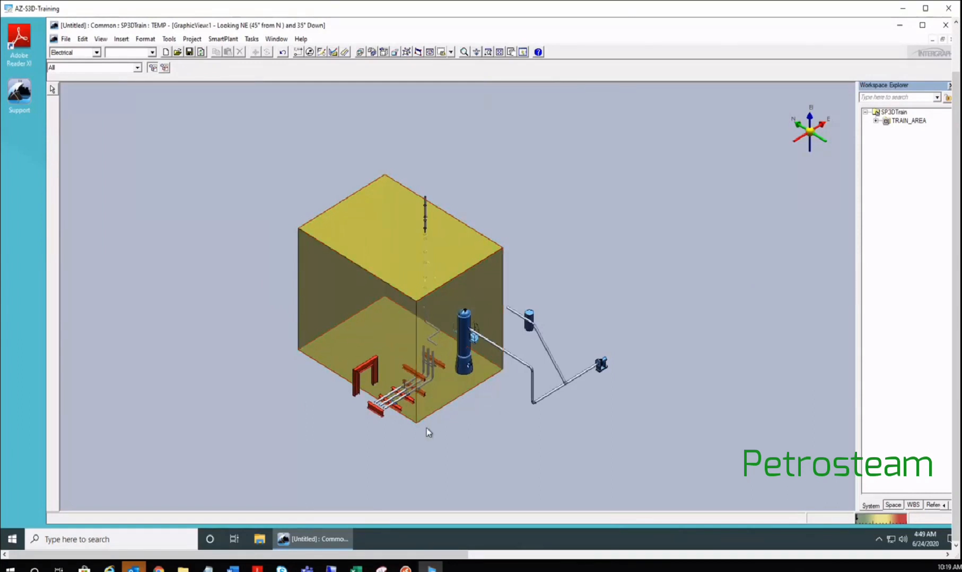
scroll(418, 428, up, 2)
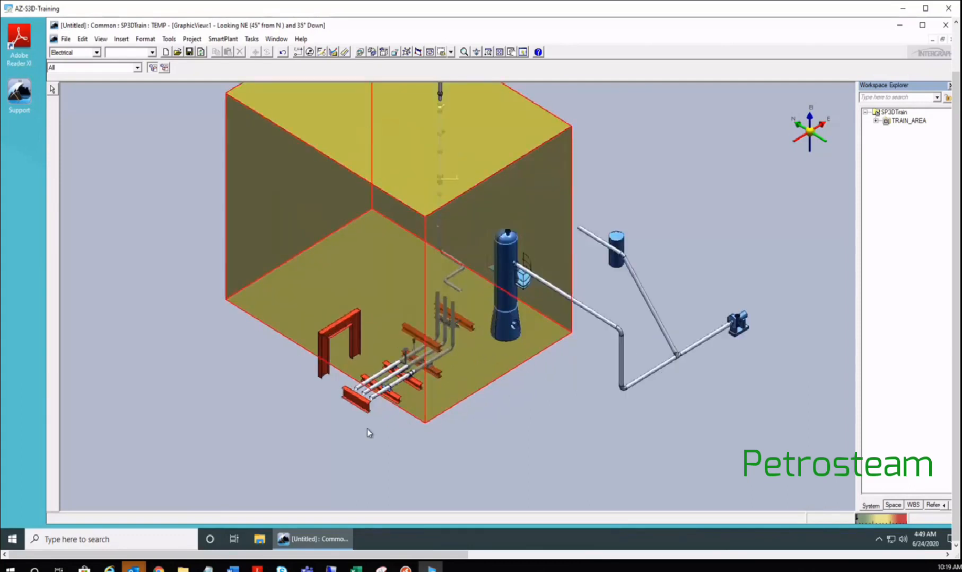
middle_drag(367, 429, 352, 466)
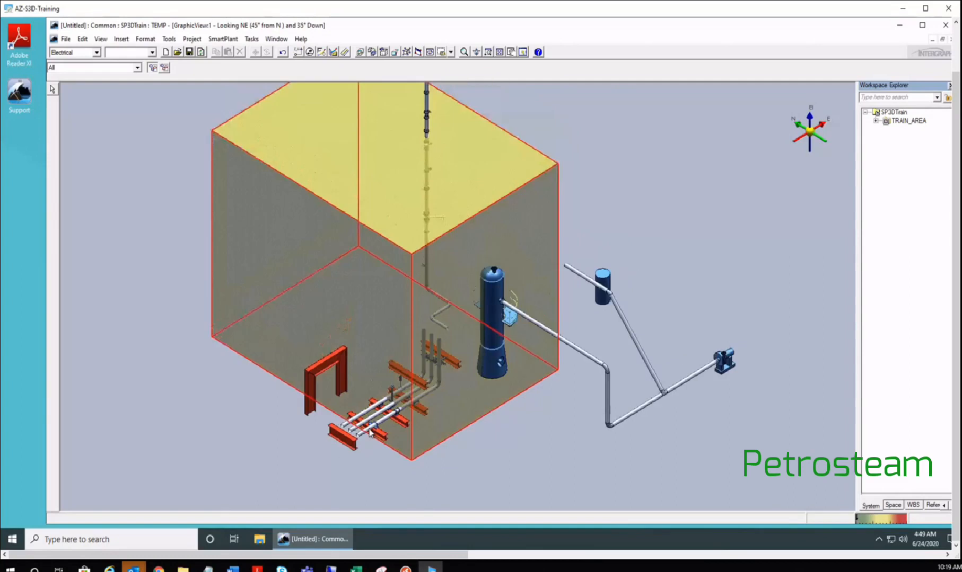
scroll(369, 429, up, 1)
scroll(292, 334, down, 1)
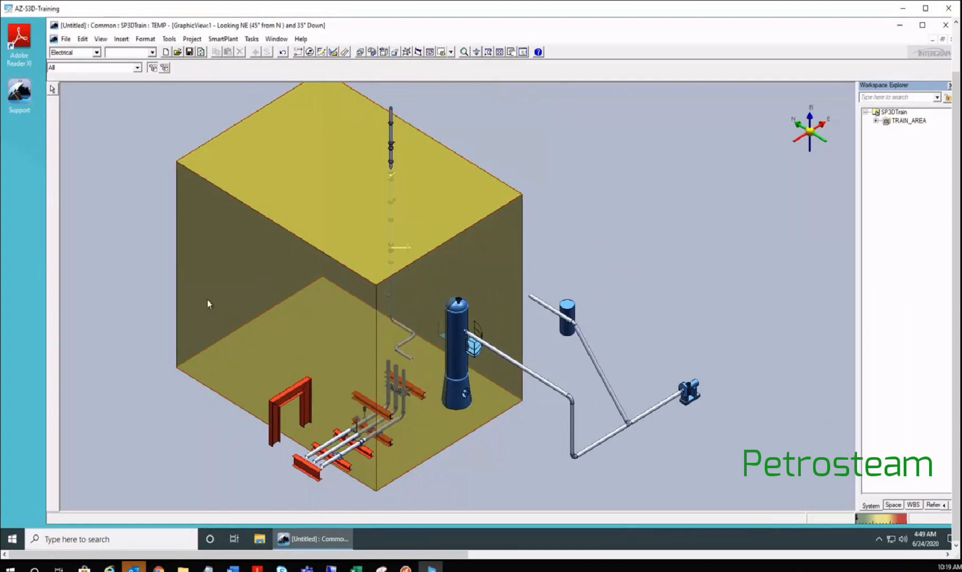
scroll(355, 360, down, 2)
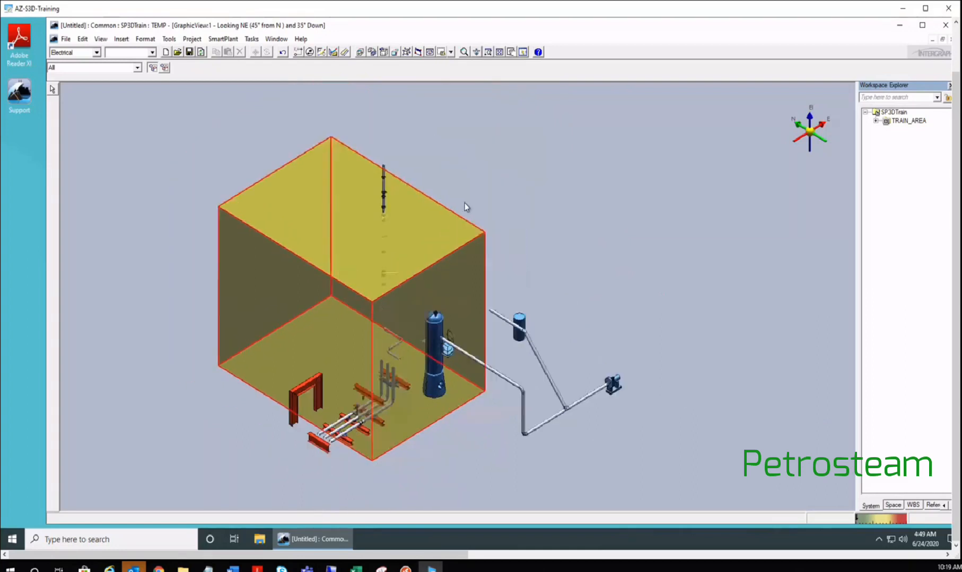
middle_drag(344, 438, 374, 475)
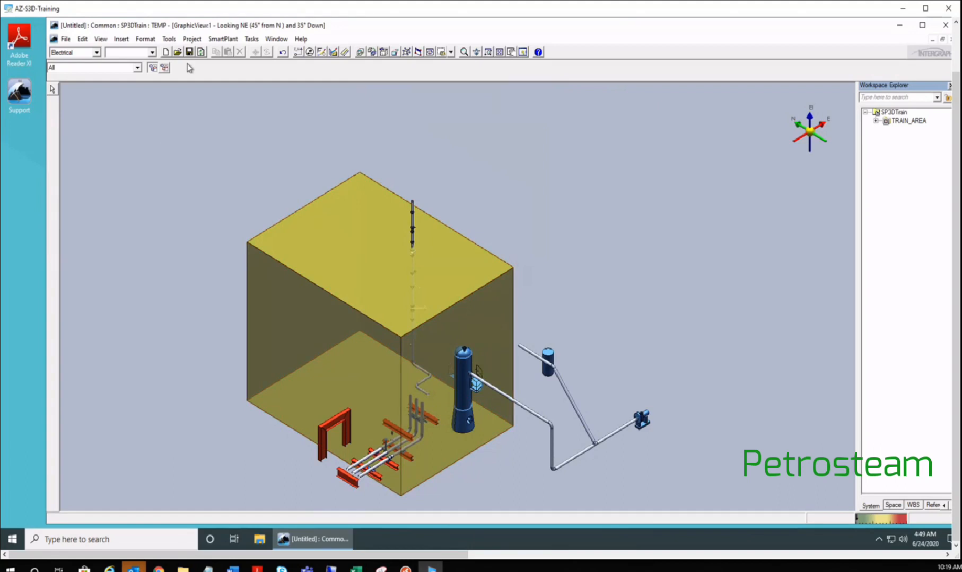
- Switch to Space Management, select the yellow volume, and expand TRAIN_AREA in Workspace Explorer
click(251, 40)
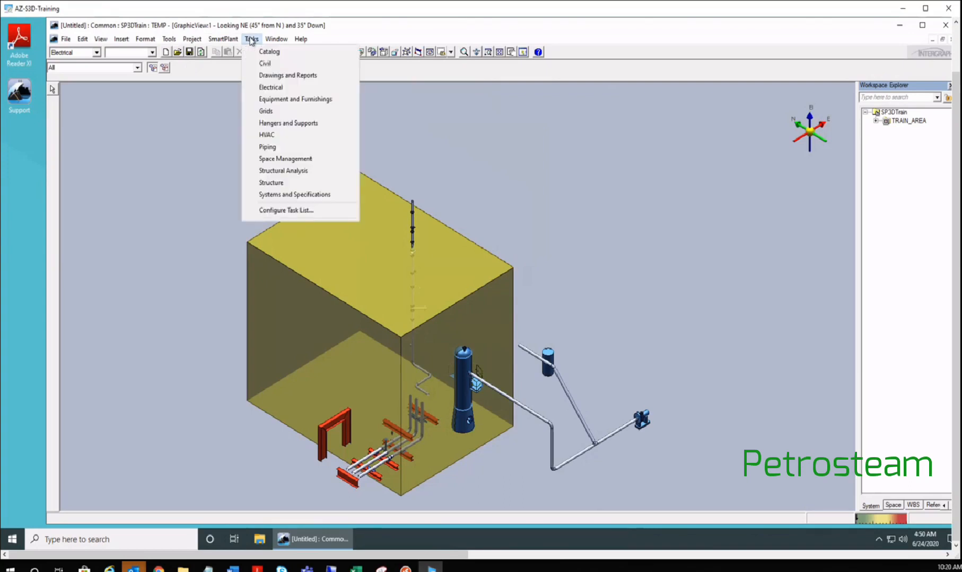
click(293, 161)
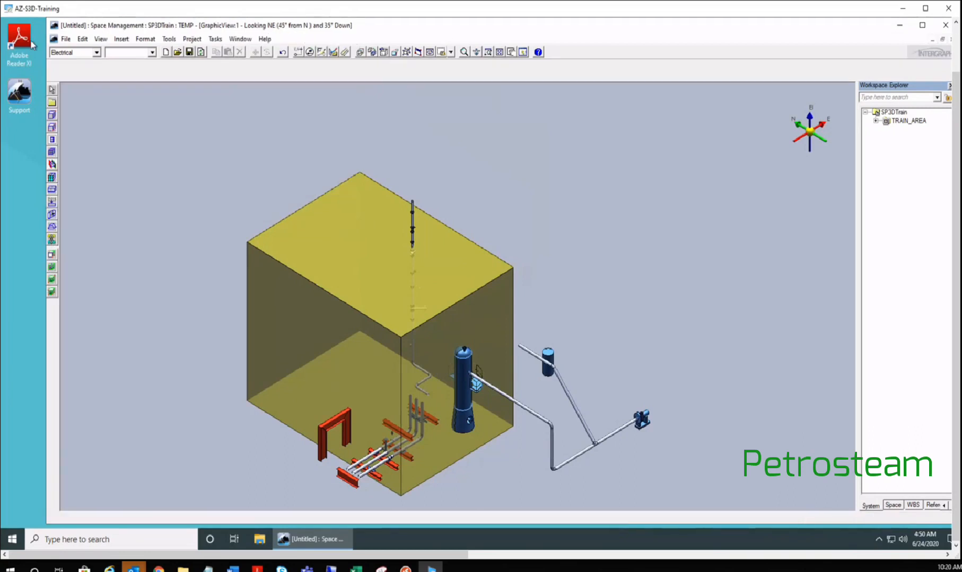
click(247, 279)
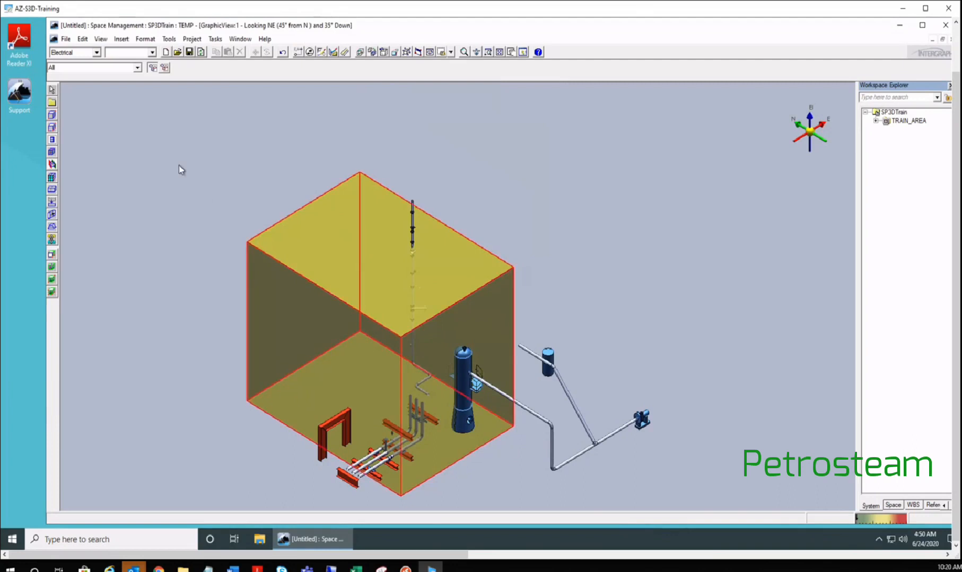
scroll(181, 168, down, 3)
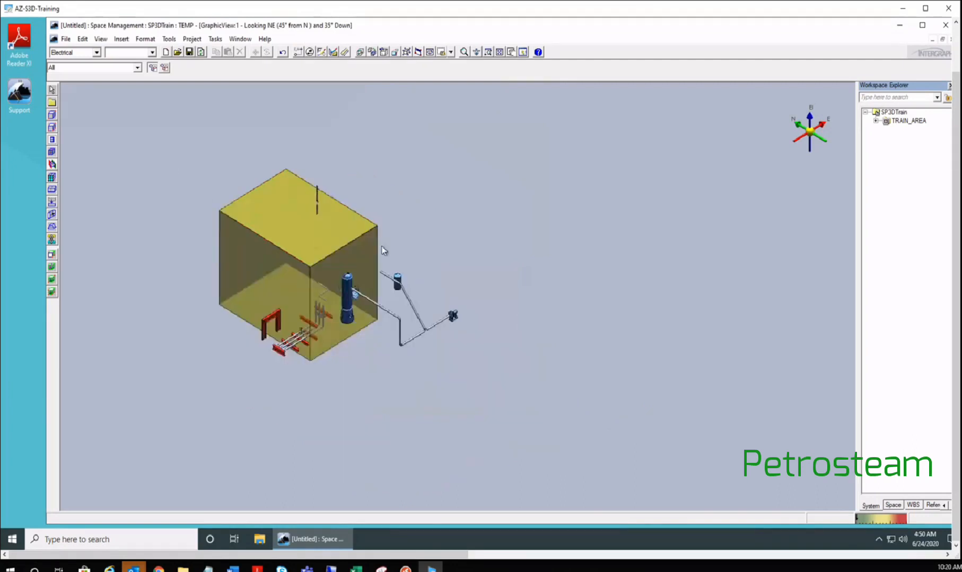
click(876, 121)
- Add folder 1 of Training_Piping_B2 to the TEMP filter's named spaces and refresh the workspace
key(ctrl+d)
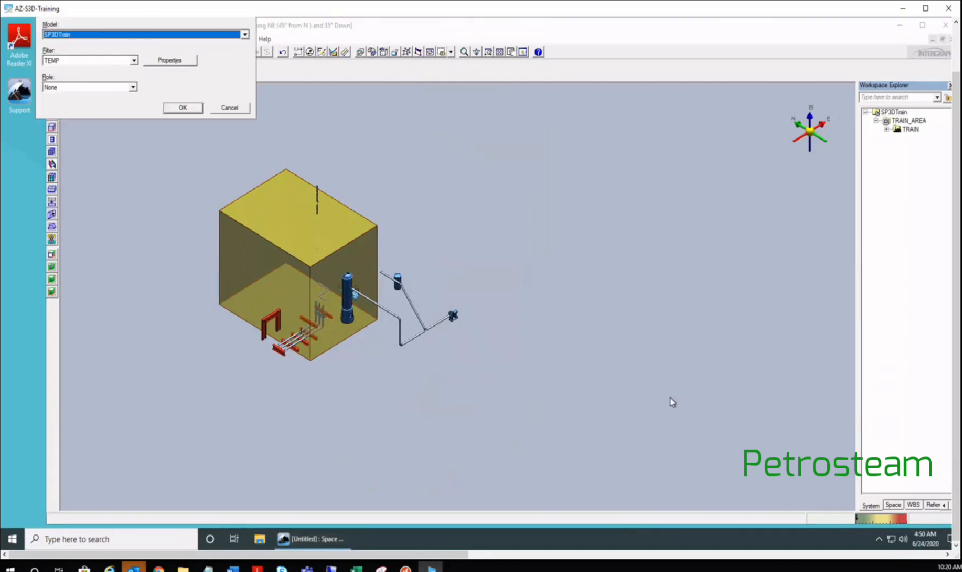
key(alt+i)
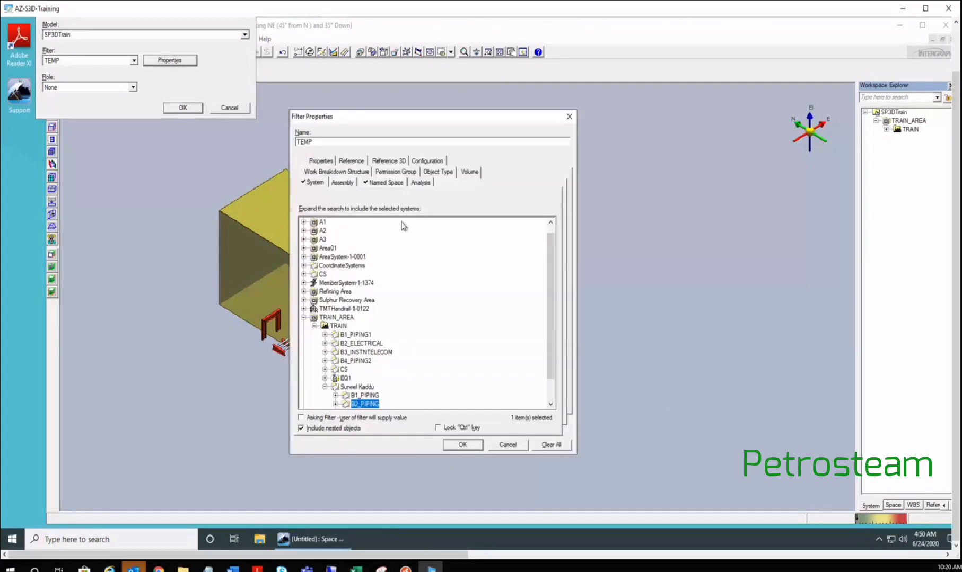
click(379, 183)
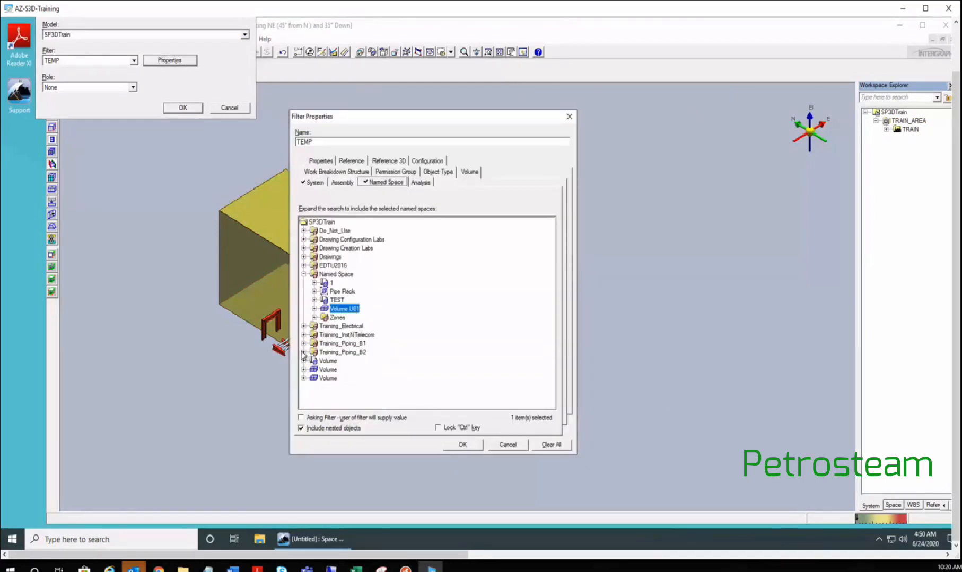
click(304, 352)
scroll(376, 313, down, 5)
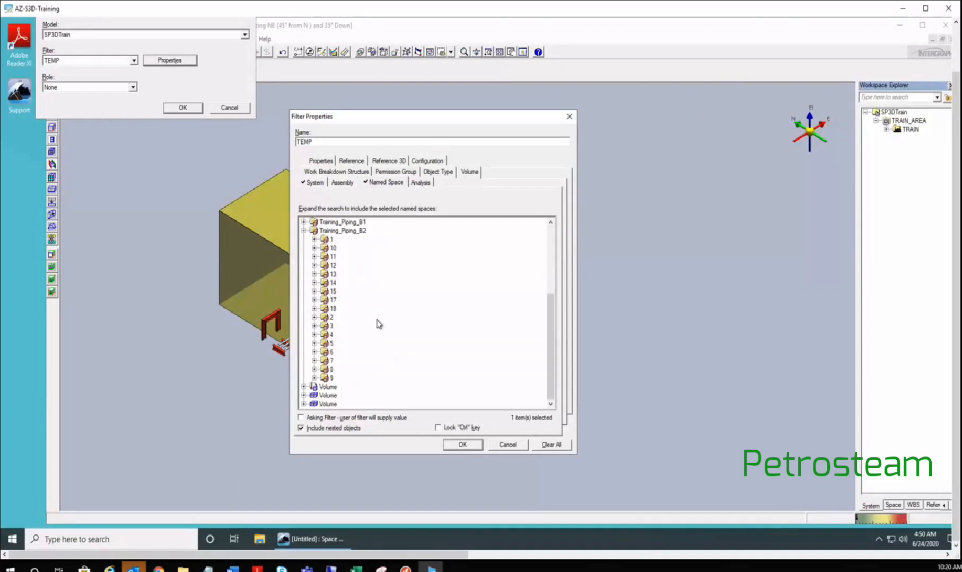
scroll(378, 324, up, 2)
click(332, 292)
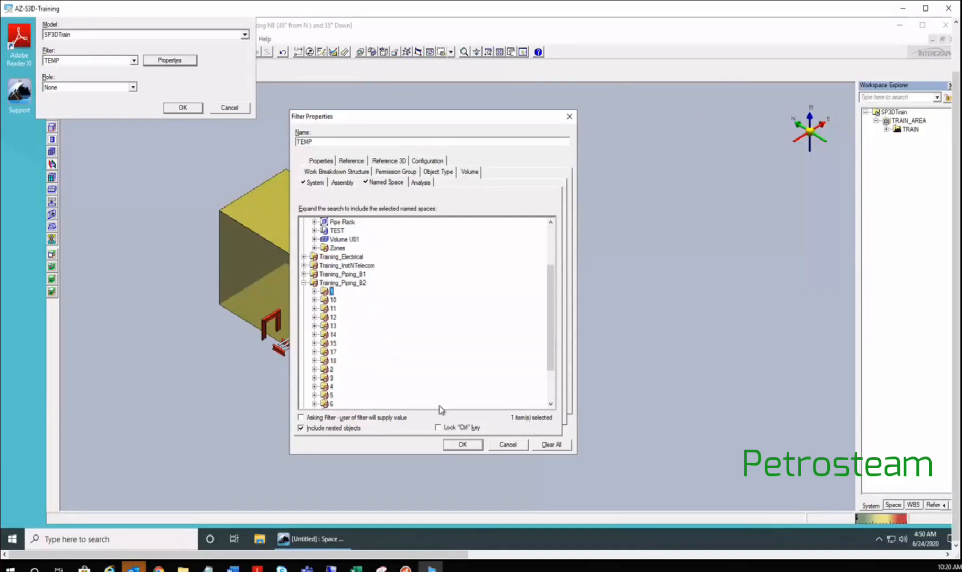
click(462, 446)
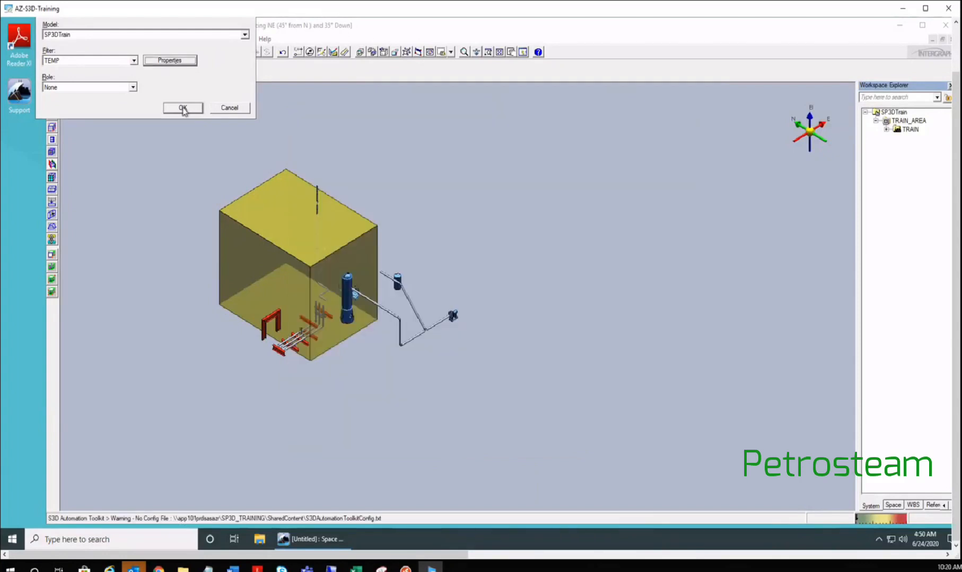
click(183, 108)
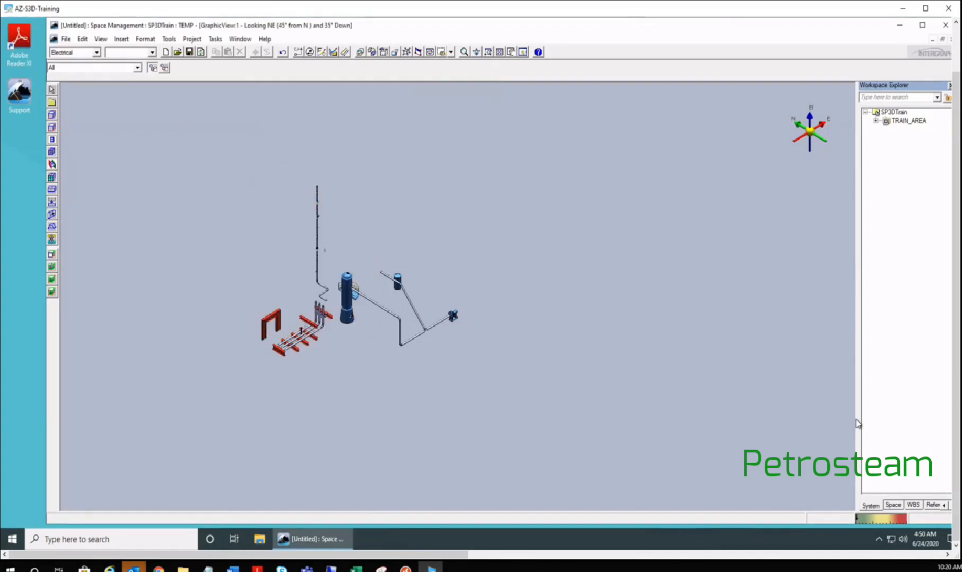
- In the Space hierarchy, rename folder 1 under Training_Piping_B2 to the user's name
drag(856, 423, 753, 282)
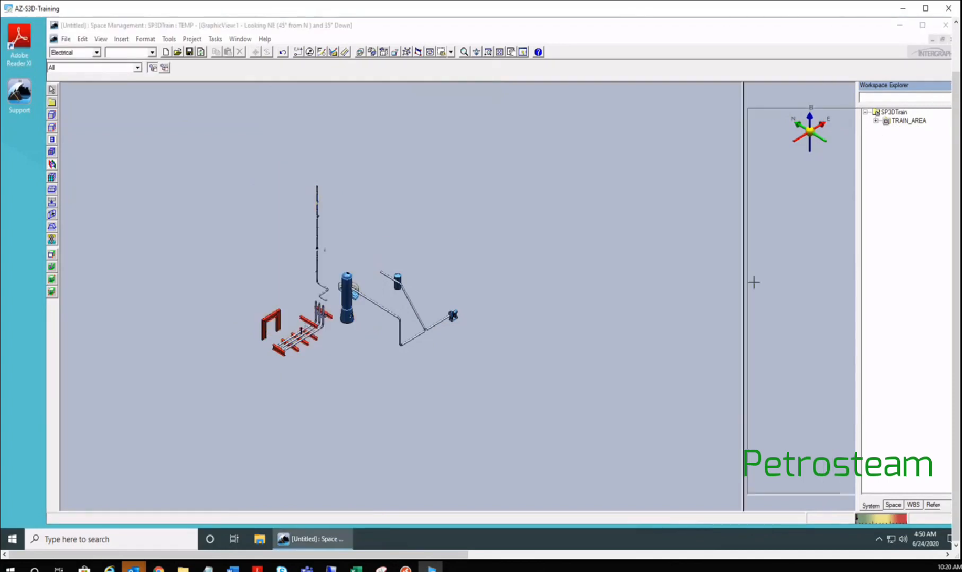
click(777, 505)
click(761, 121)
double_click(789, 129)
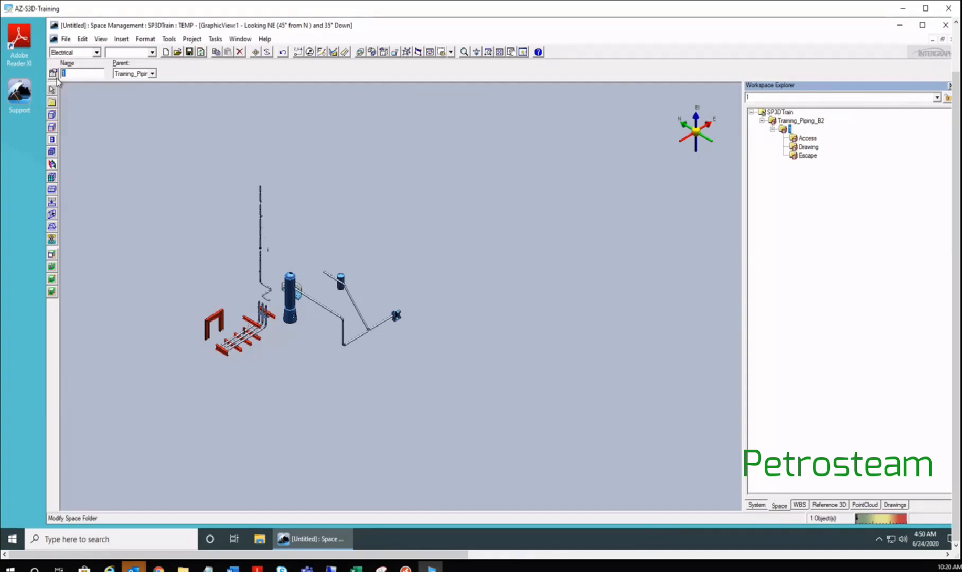
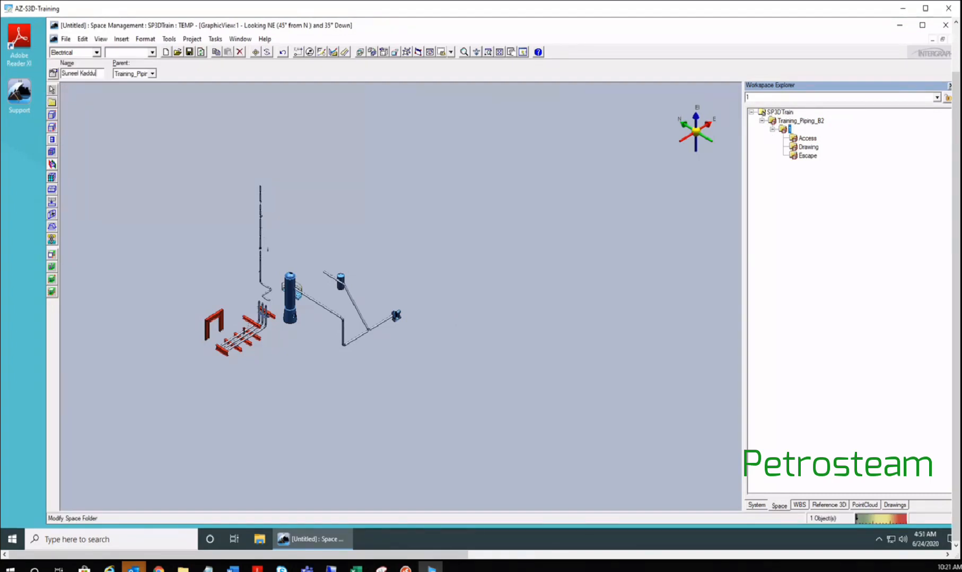
key(Return)
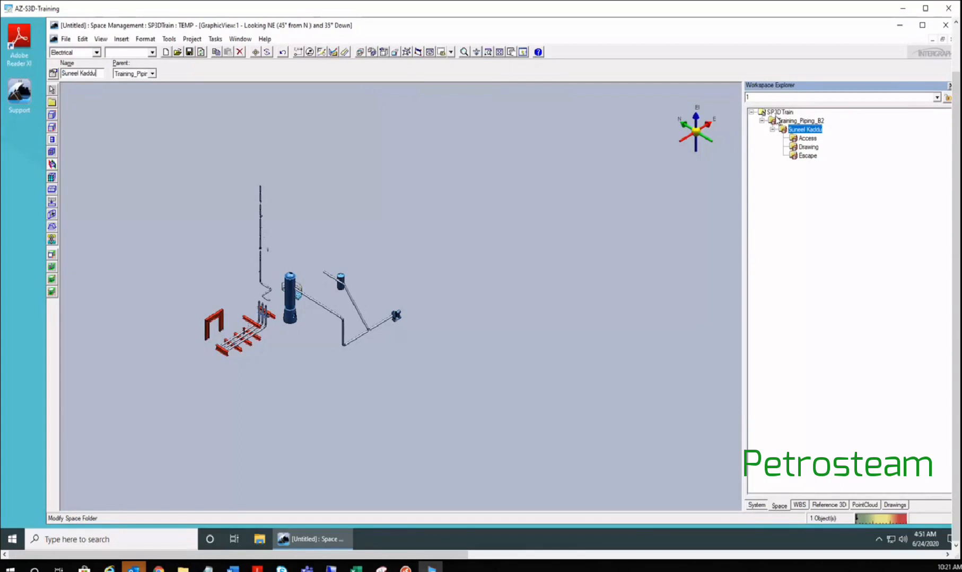
click(546, 138)
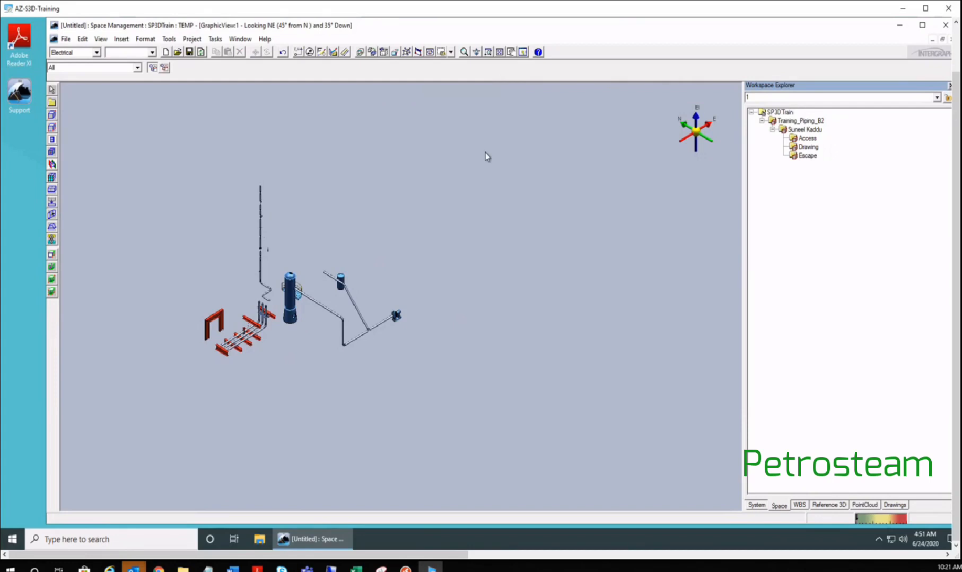
- Pan and zoom in to center the piping model in the graphic view
middle_drag(265, 302, 306, 285)
scroll(303, 285, up, 3)
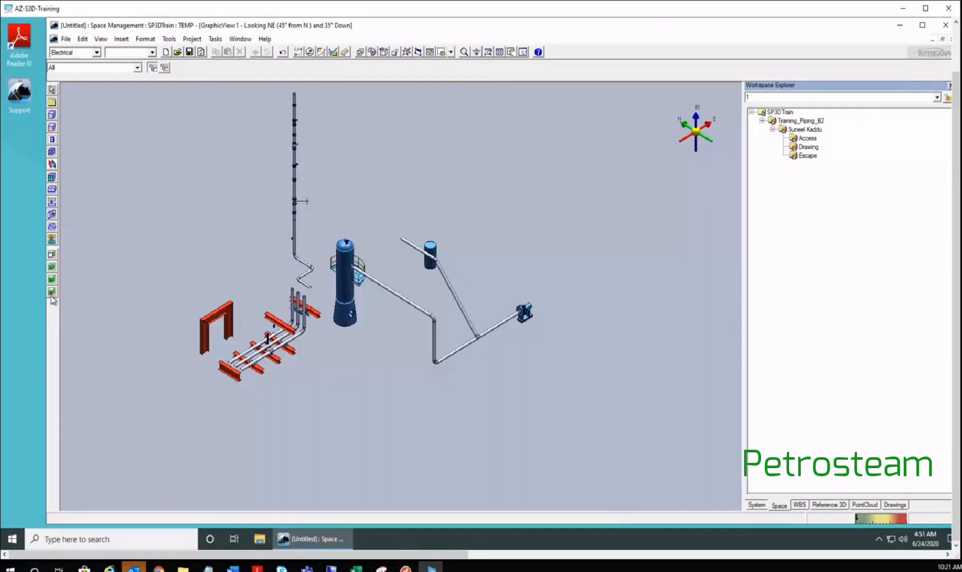
- Confirm the Locate Filter stays set to All
click(71, 67)
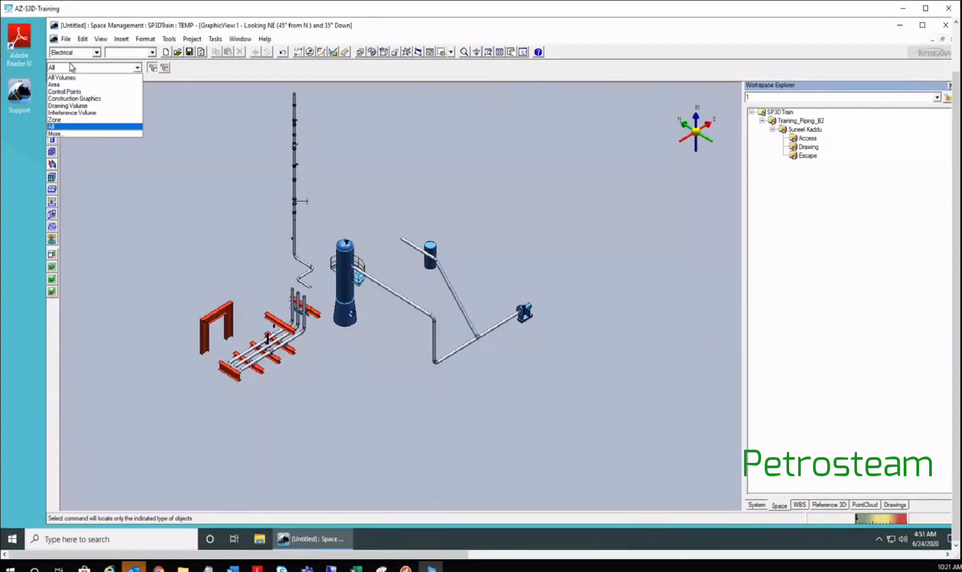
click(71, 68)
click(71, 67)
click(72, 67)
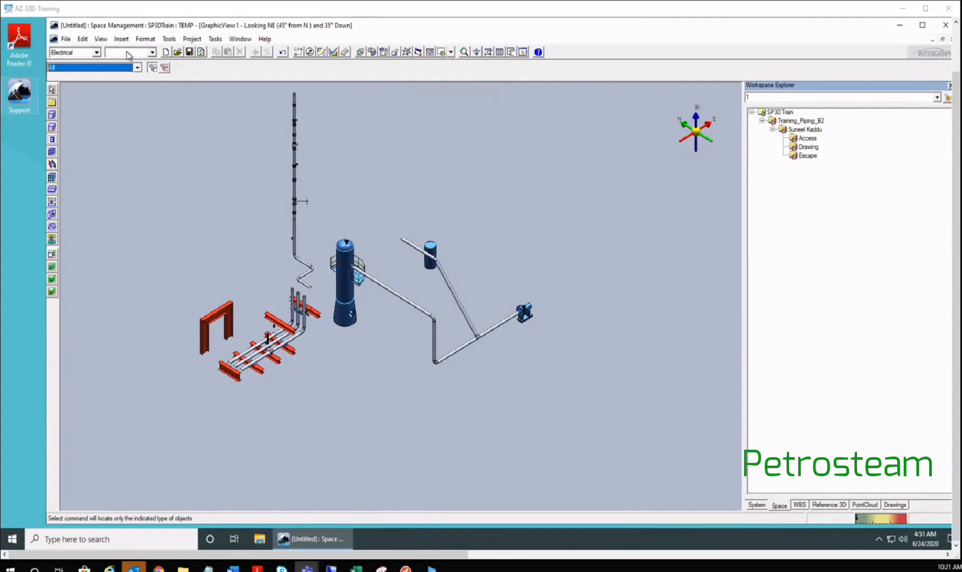
click(139, 169)
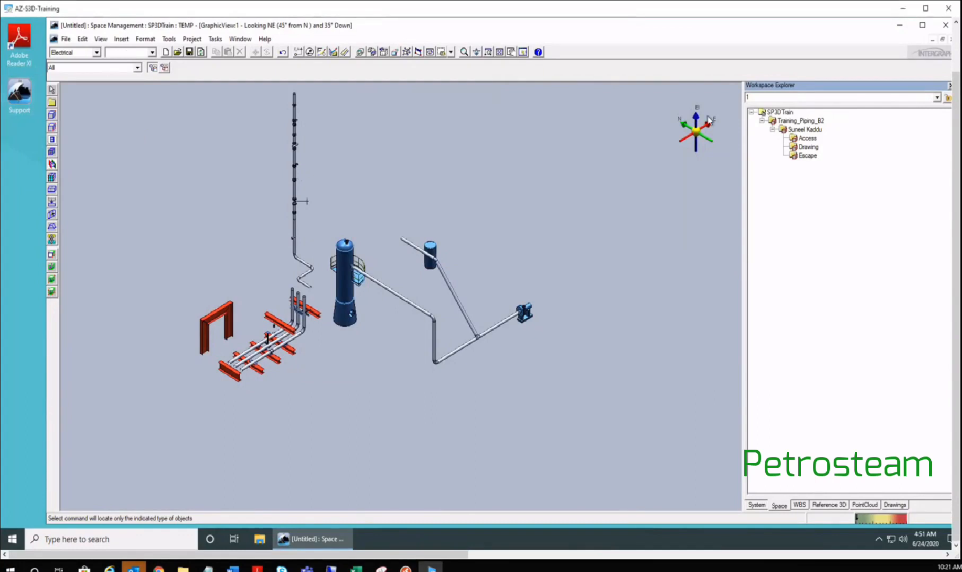
- Select Training_Piping_B2 as the parent and start creating a new space folder
click(52, 103)
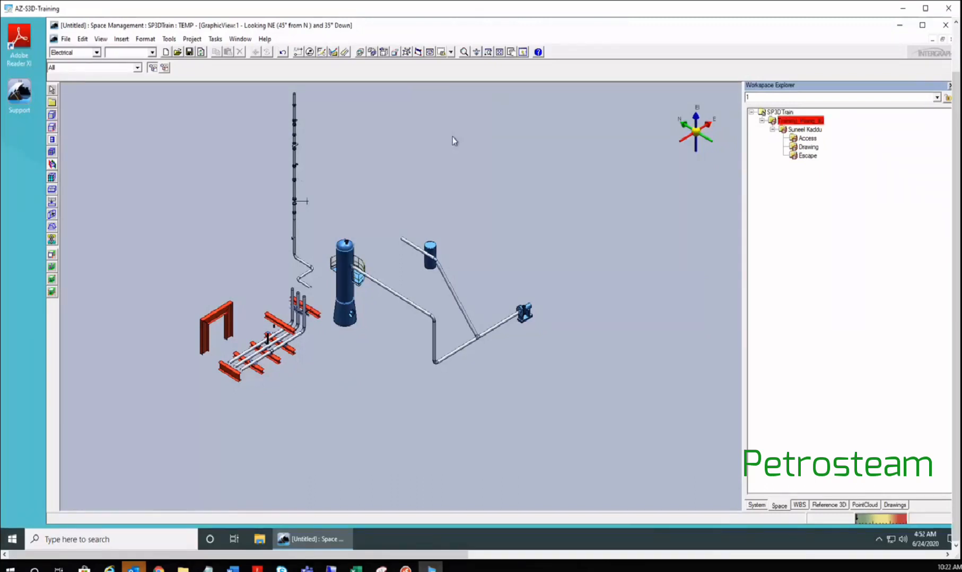
click(787, 113)
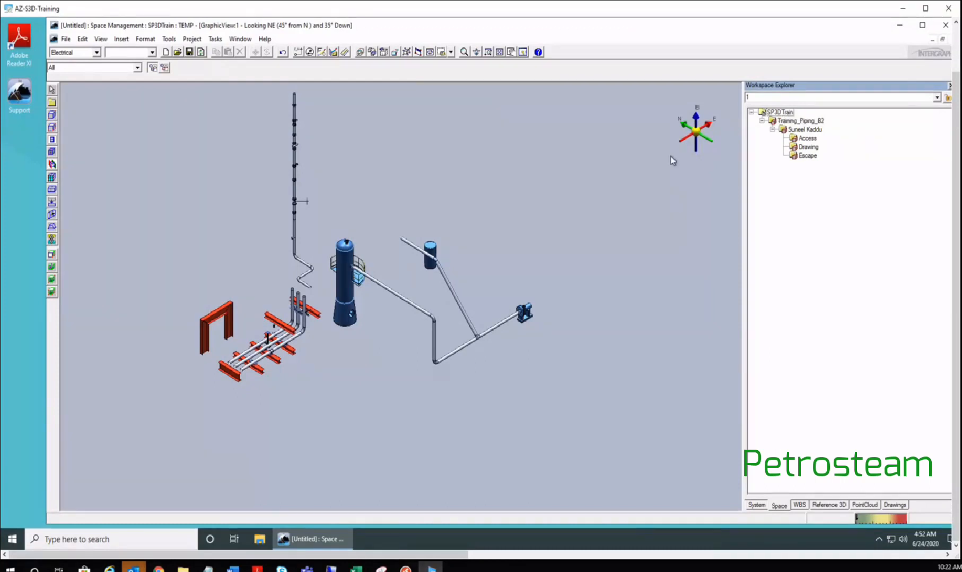
click(52, 104)
click(52, 104)
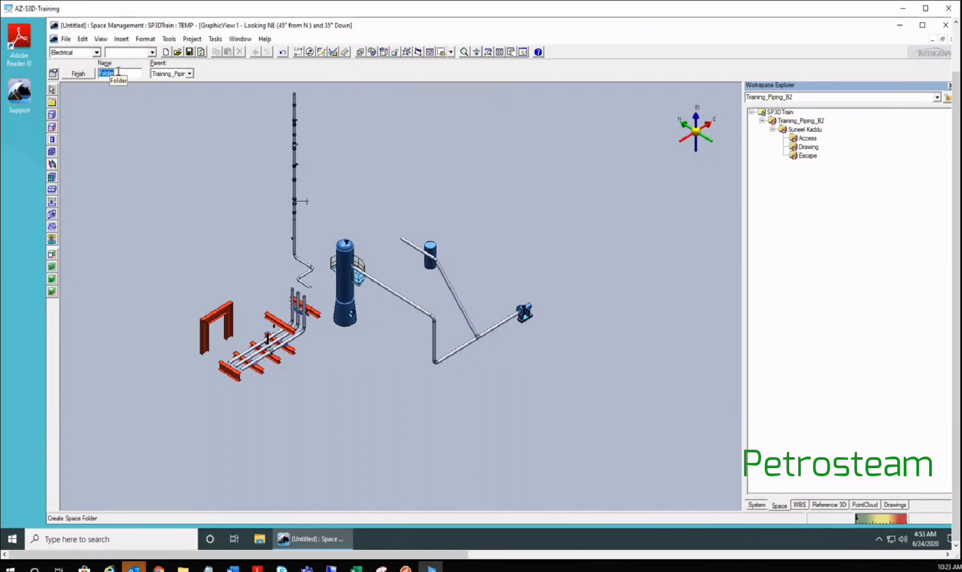
- Name the new space folder Batch2 and finish creating it
text(Batch2)
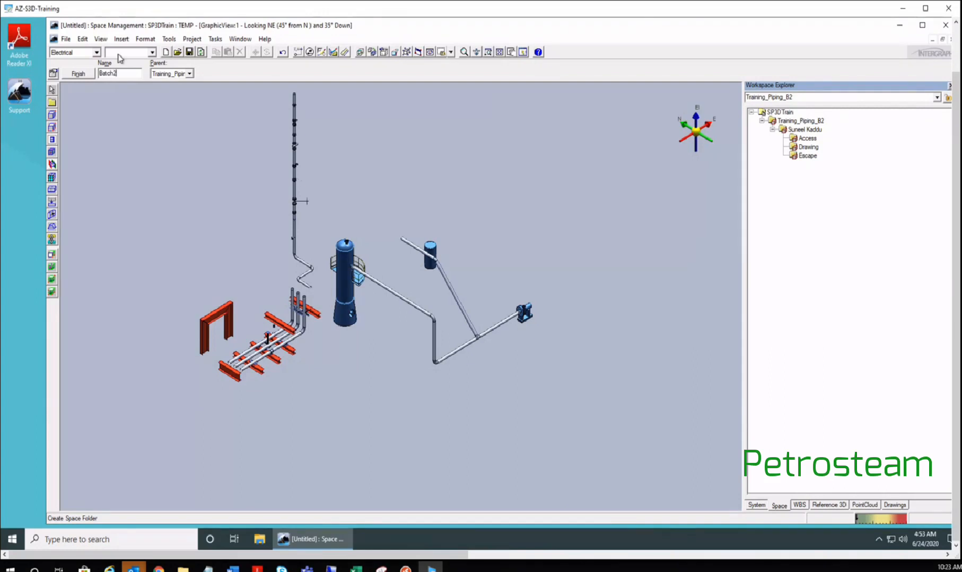
click(79, 74)
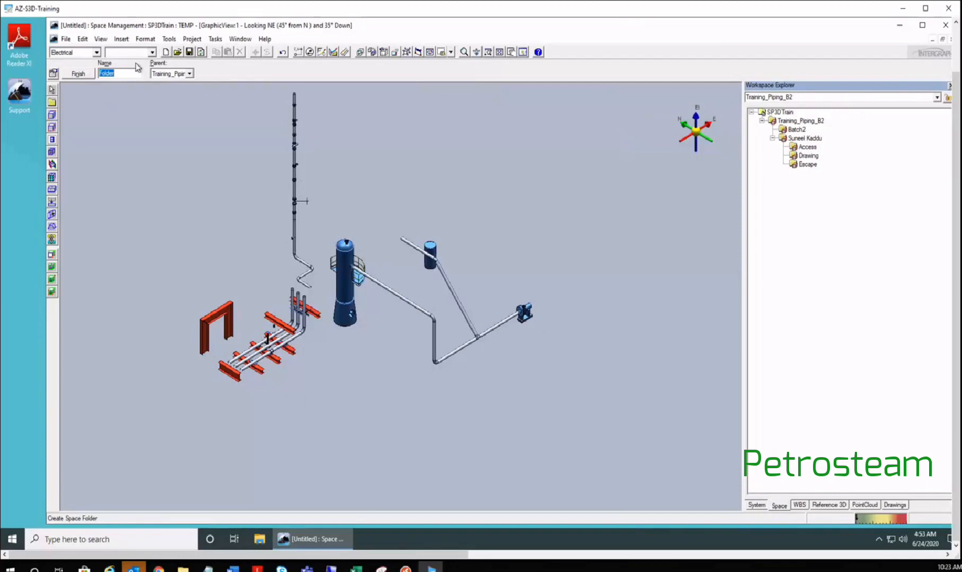
- Set Batch2 as the parent, name the folder Access, and finish creating it
click(189, 73)
click(164, 90)
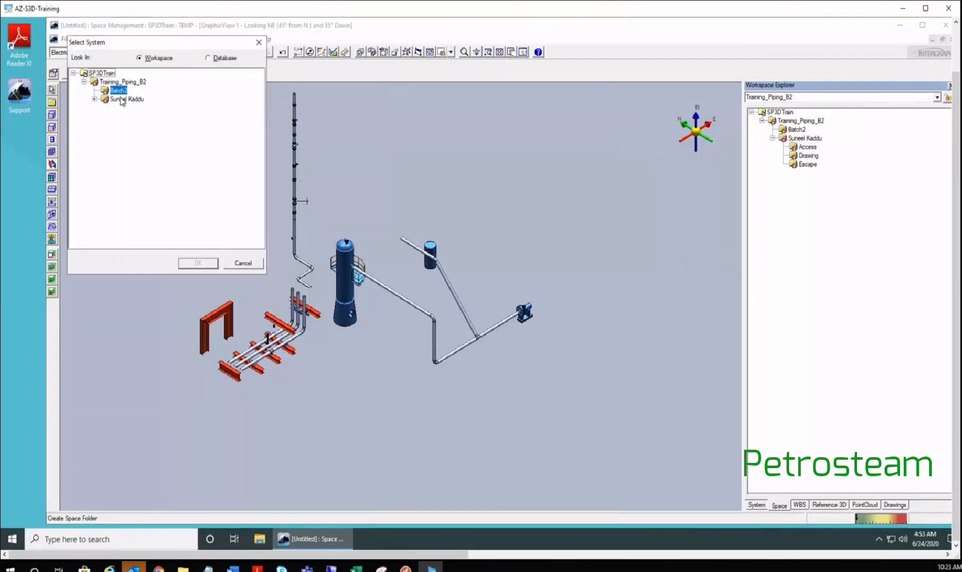
click(197, 264)
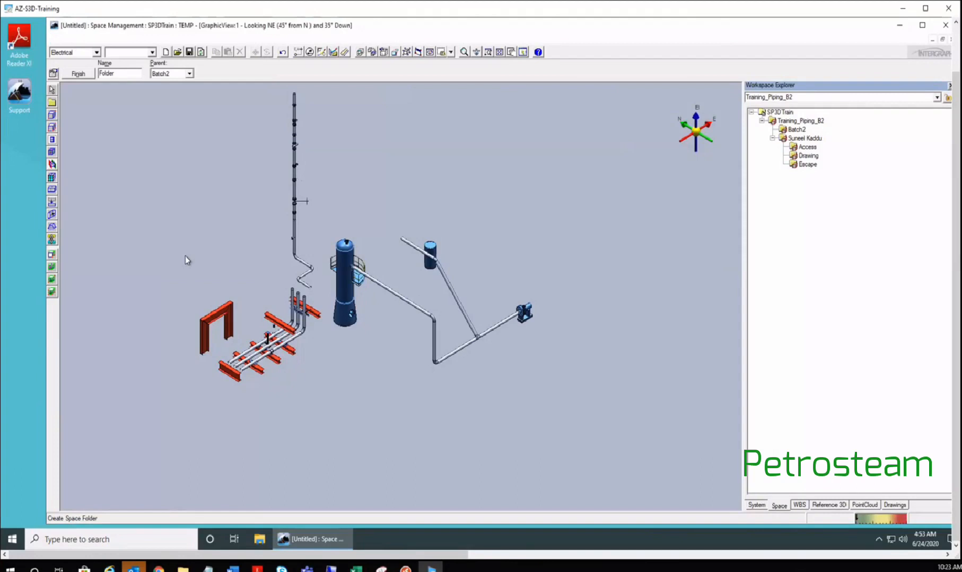
double_click(108, 73)
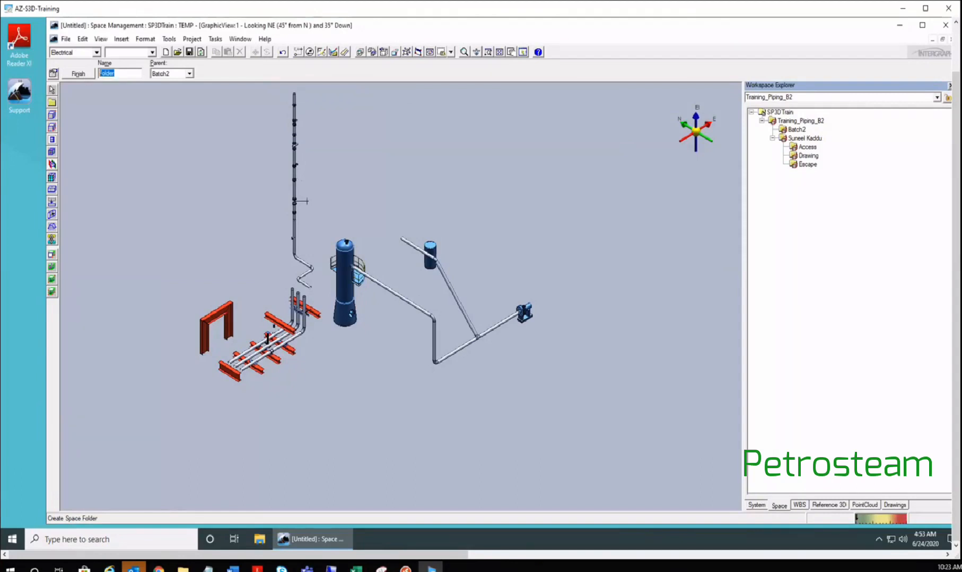
text(Access)
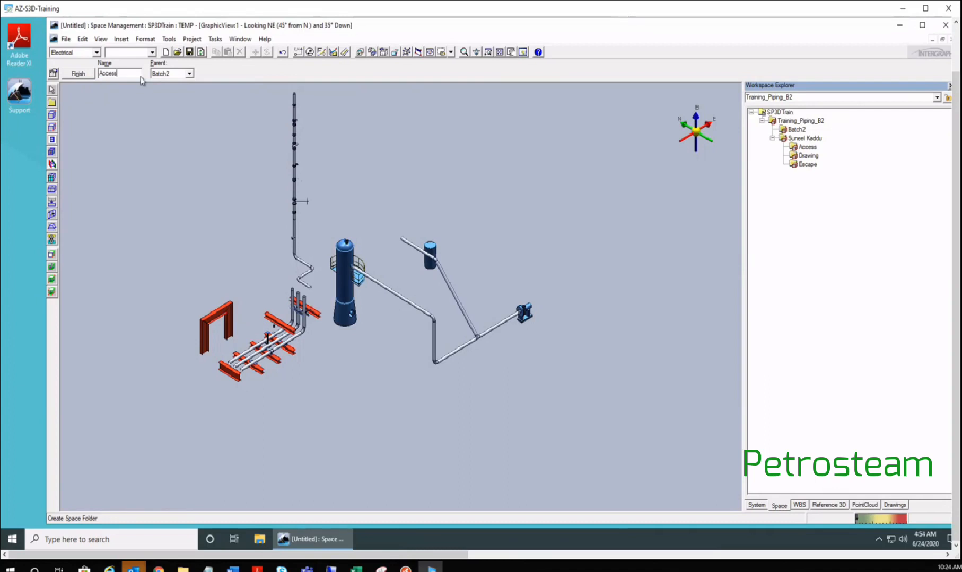
click(78, 74)
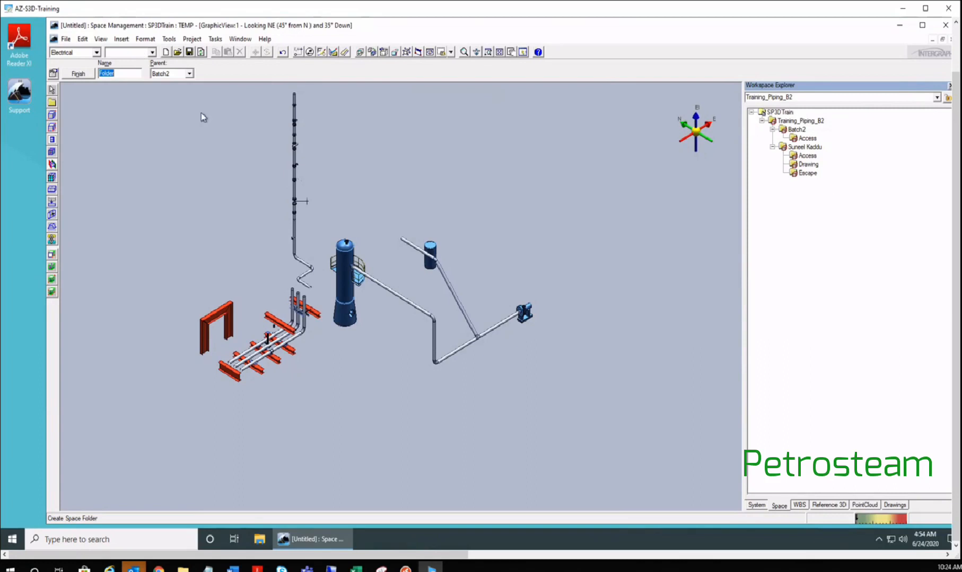
- Return to Select mode and delete the Batch2 folder with its Access subfolder
click(52, 91)
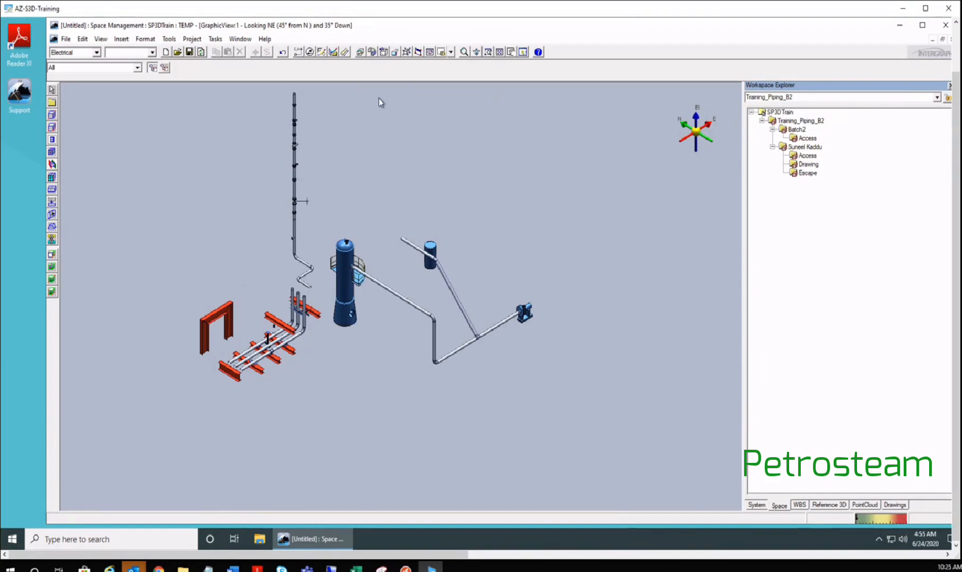
click(796, 130)
click(796, 129)
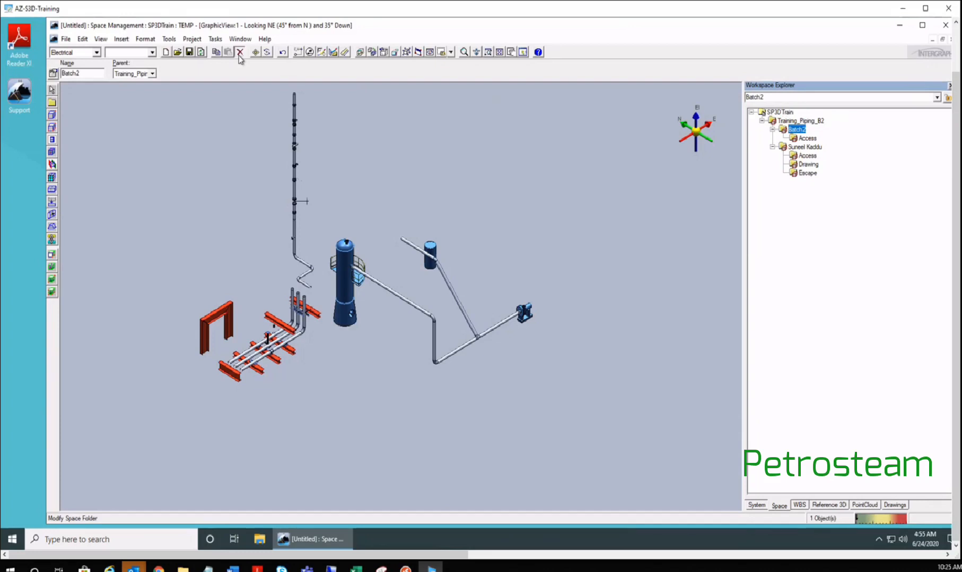
click(240, 52)
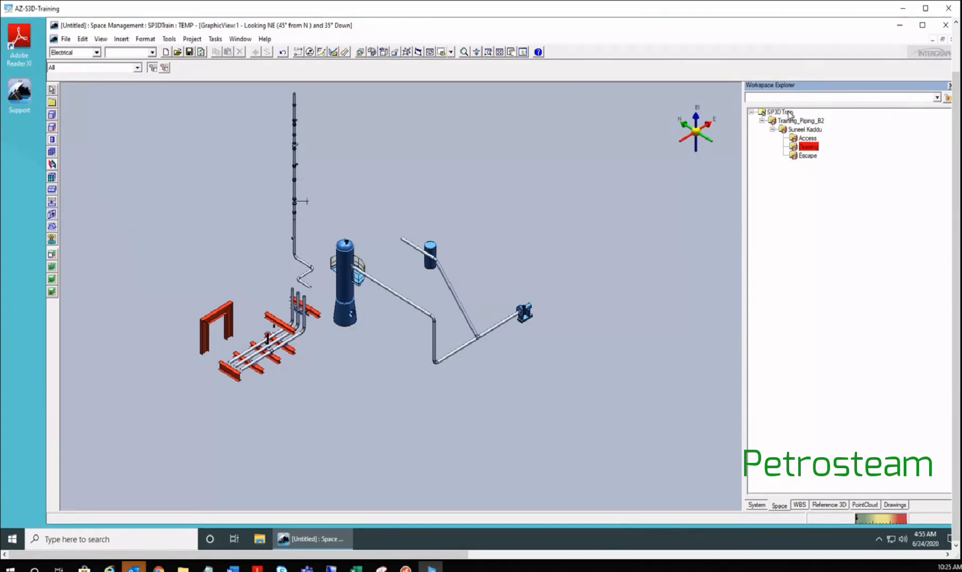
click(807, 138)
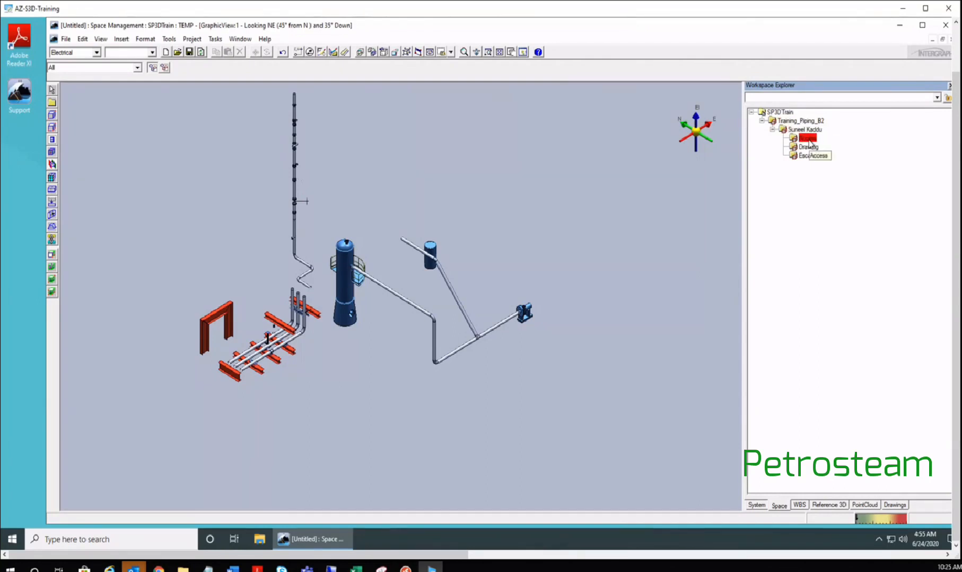
click(806, 156)
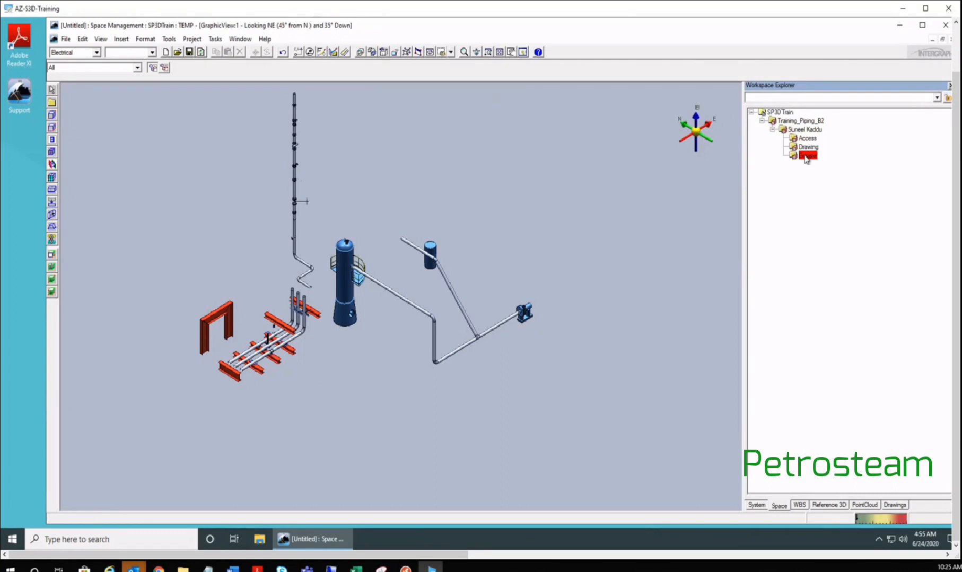
click(811, 147)
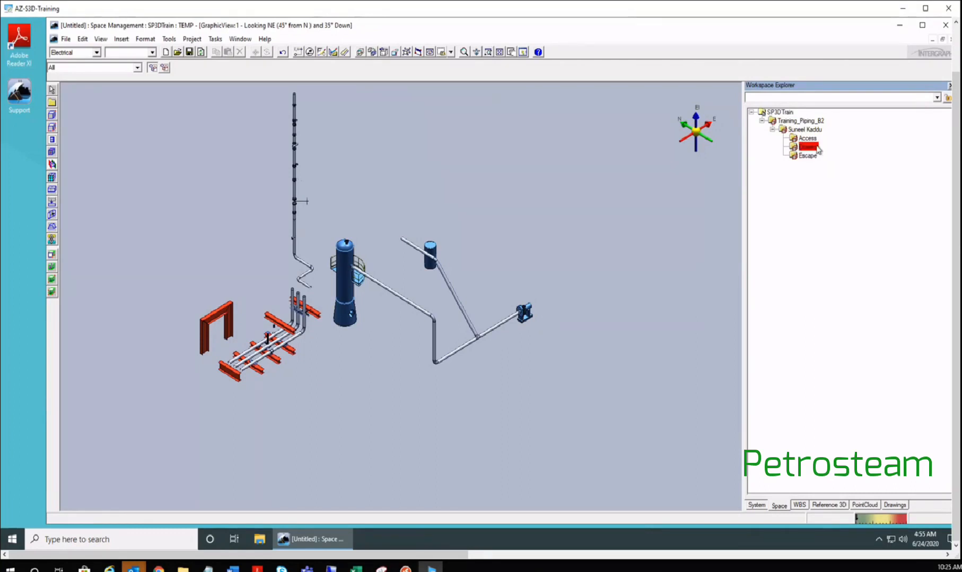
click(785, 184)
middle_drag(257, 275, 318, 278)
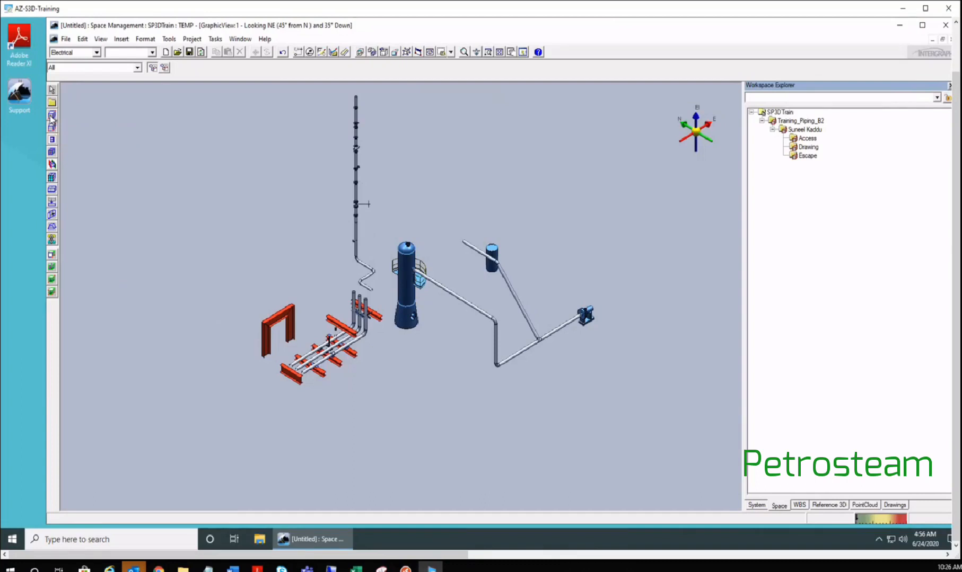
- Refresh the workspace and dismiss the object-not-located warning
click(808, 139)
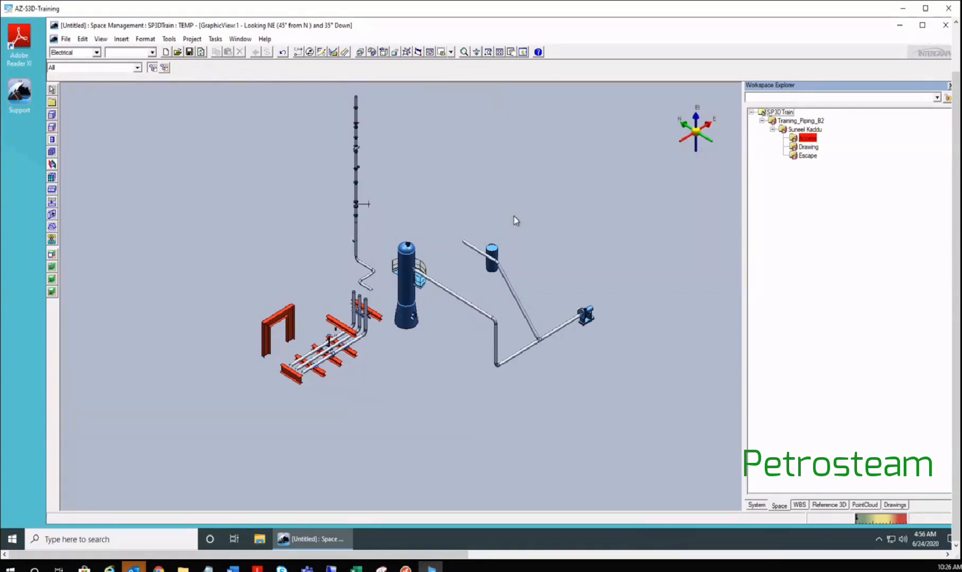
key(Return)
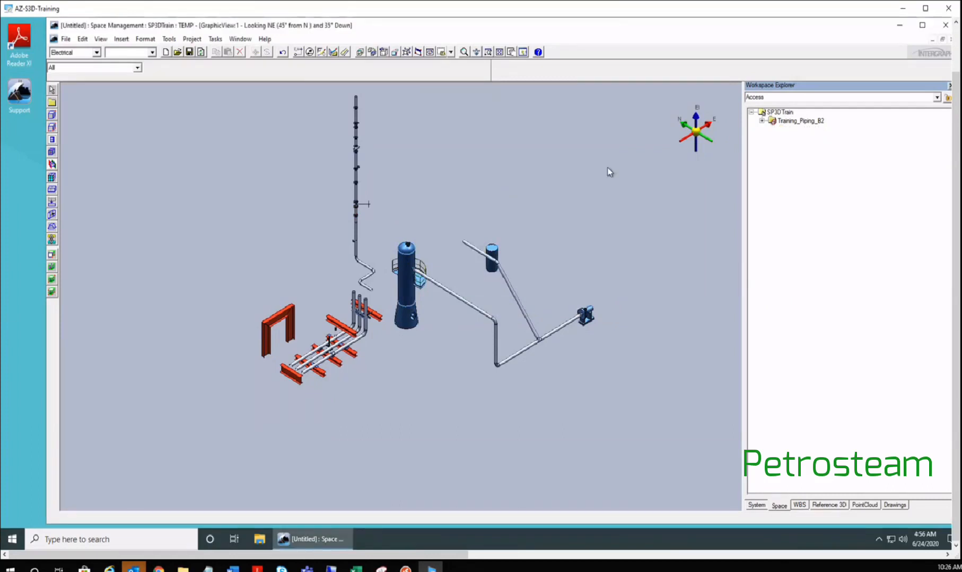
click(772, 129)
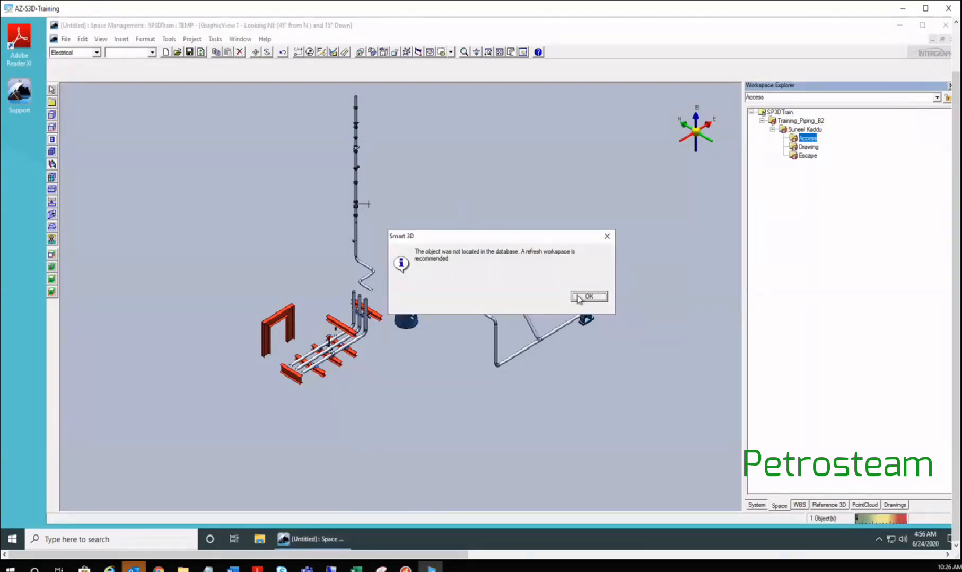
click(588, 296)
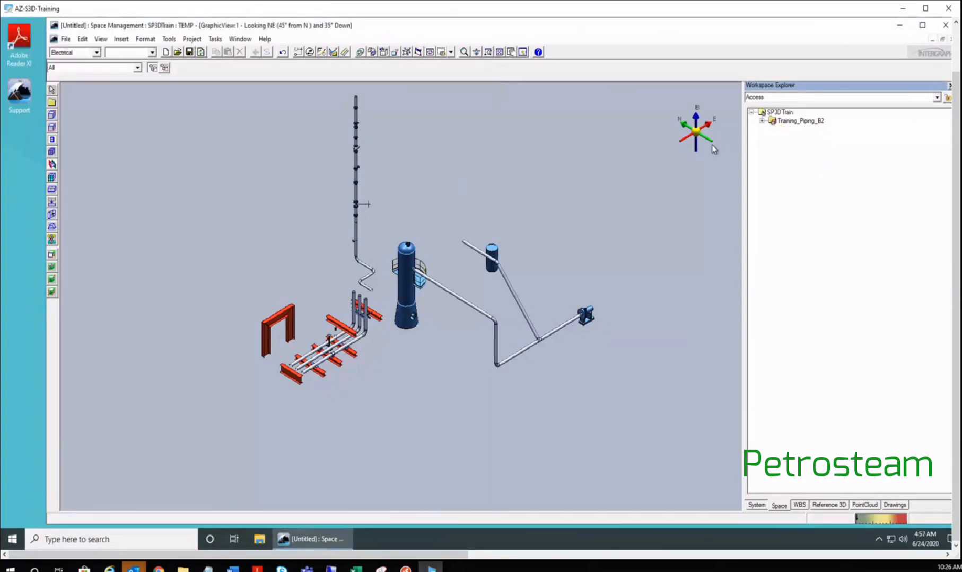
- Re-expand Training_Piping_B2 to the Access folder, dismiss the warning again, and open the workspace definition
click(762, 121)
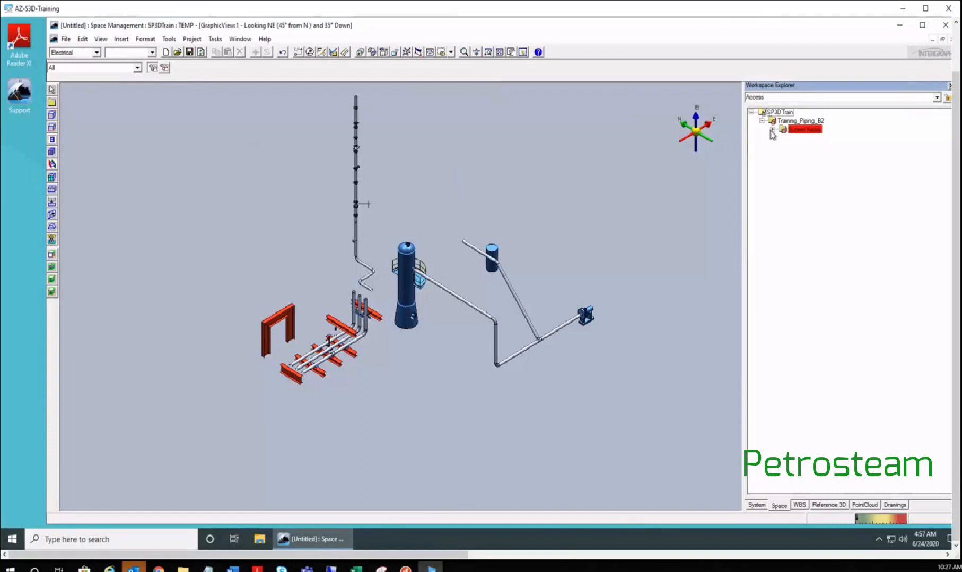
click(772, 130)
click(805, 139)
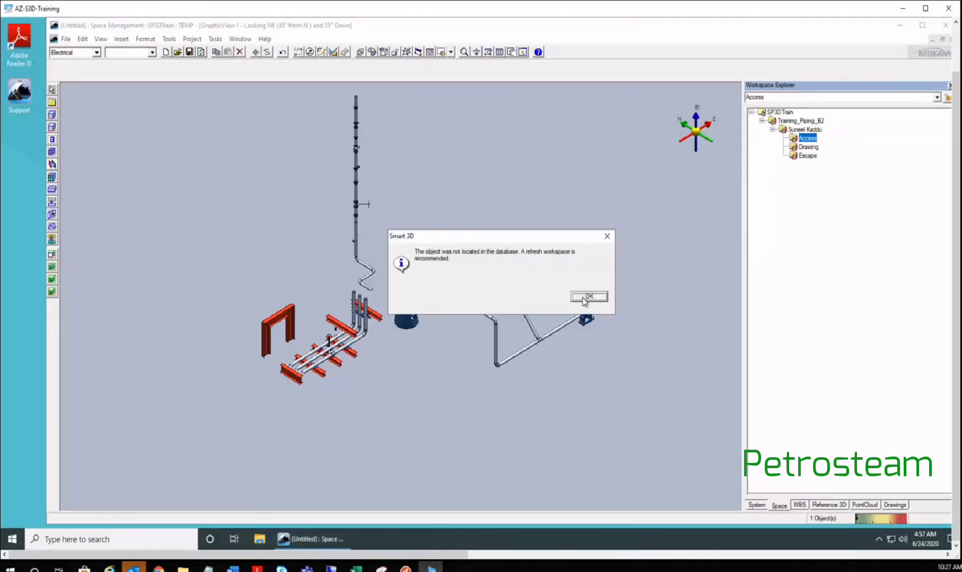
click(589, 297)
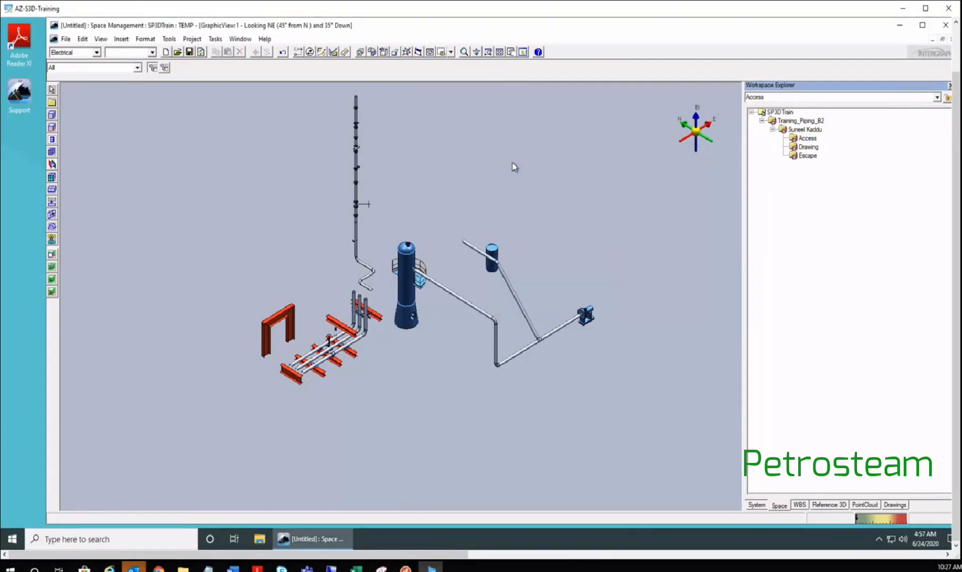
key(ctrl+d)
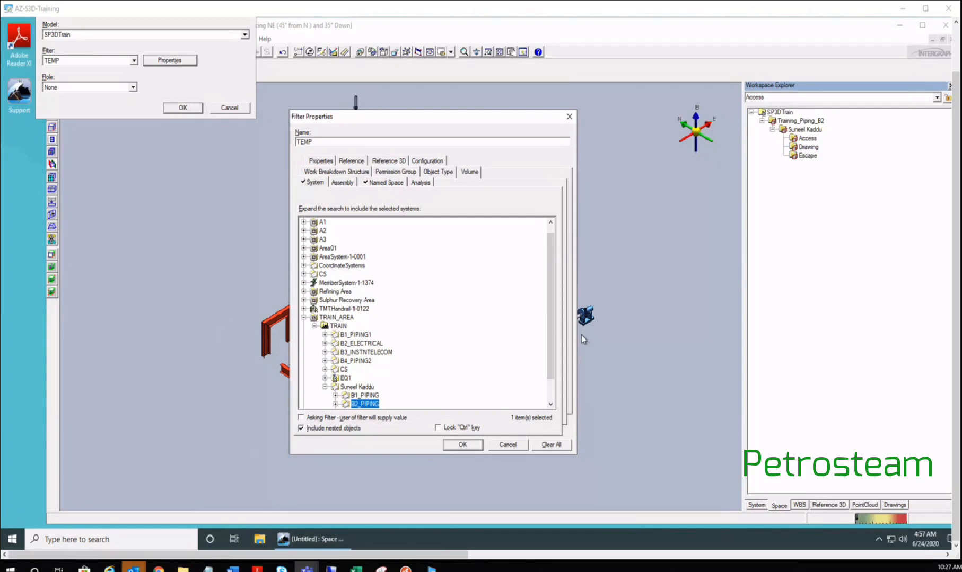
- On the Named Space tab, select the user's folder with Access, Drawing and Escape, and confirm
click(386, 183)
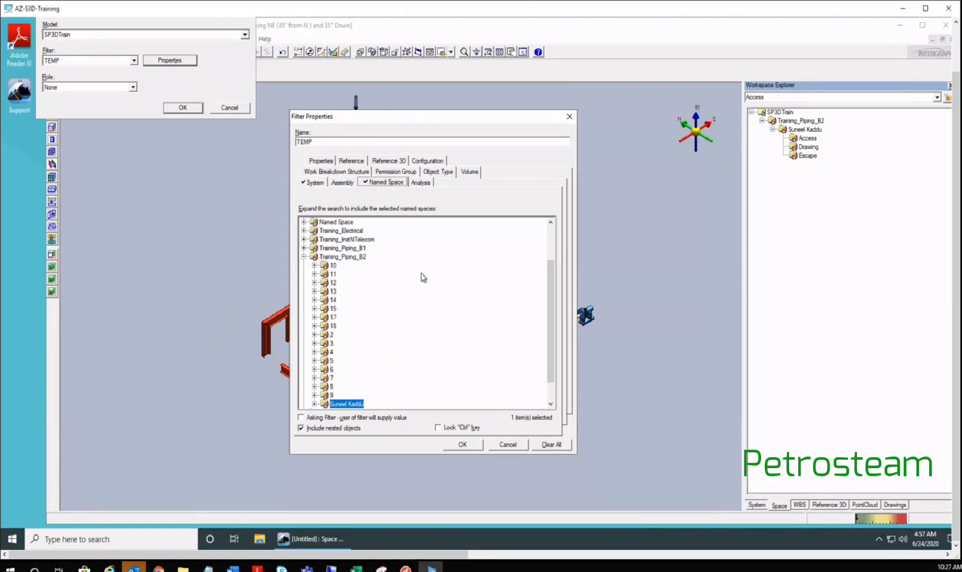
scroll(344, 358, down, 1)
click(315, 379)
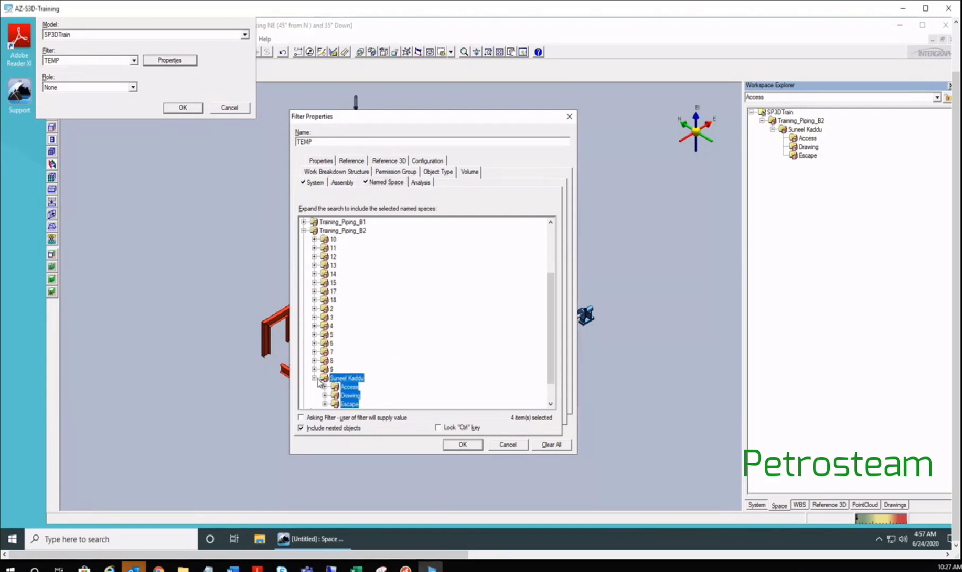
scroll(380, 357, down, 1)
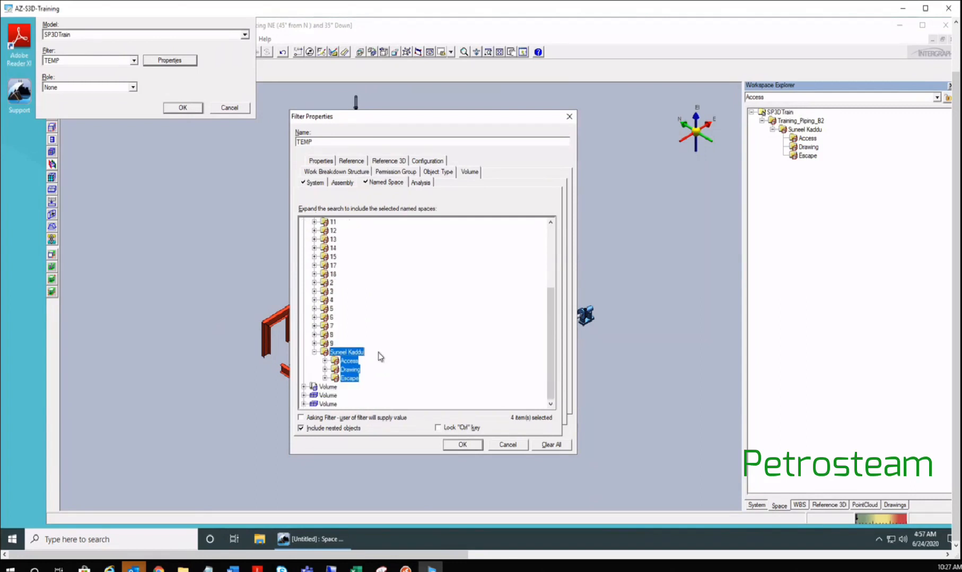
click(334, 362)
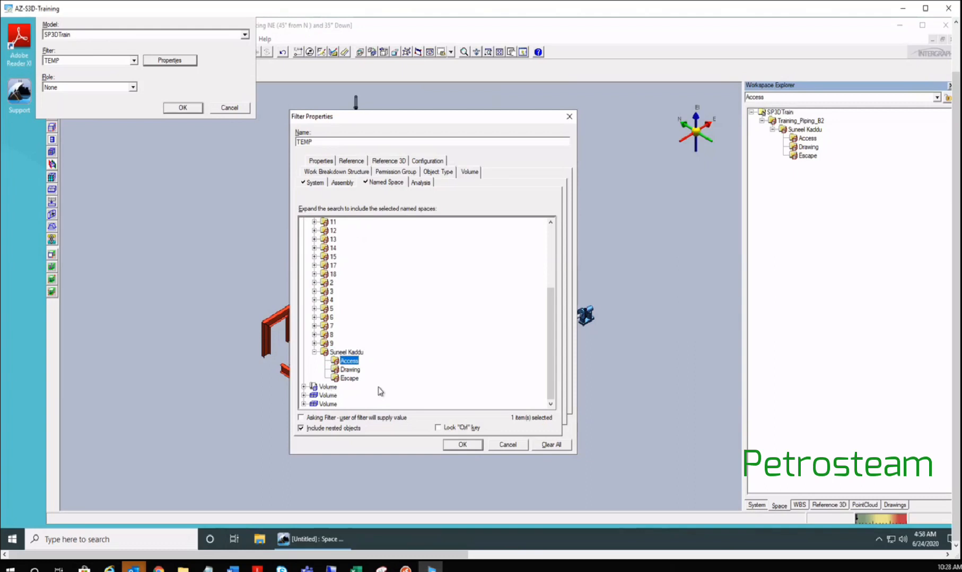
scroll(322, 332, up, 4)
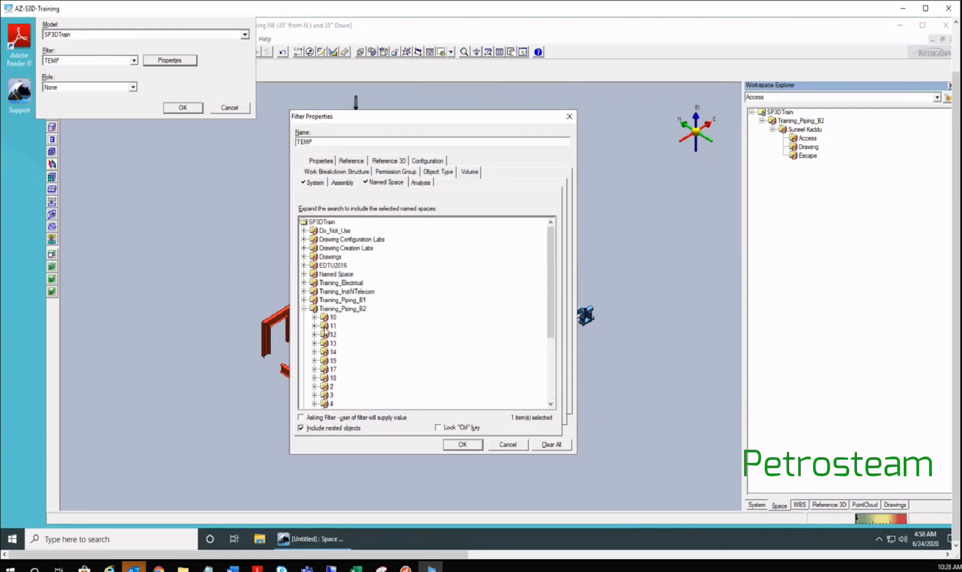
click(341, 301)
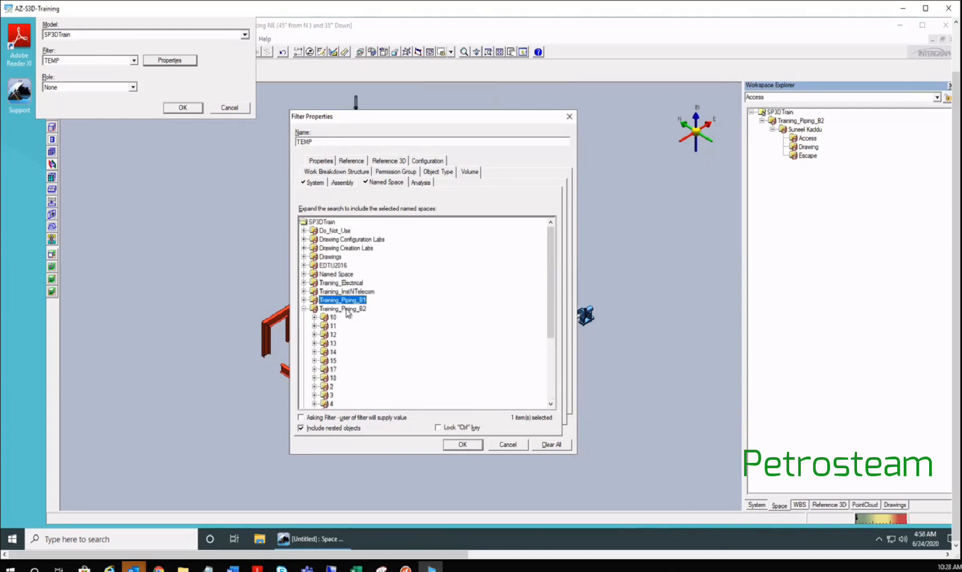
click(346, 310)
scroll(346, 354, down, 4)
click(345, 353)
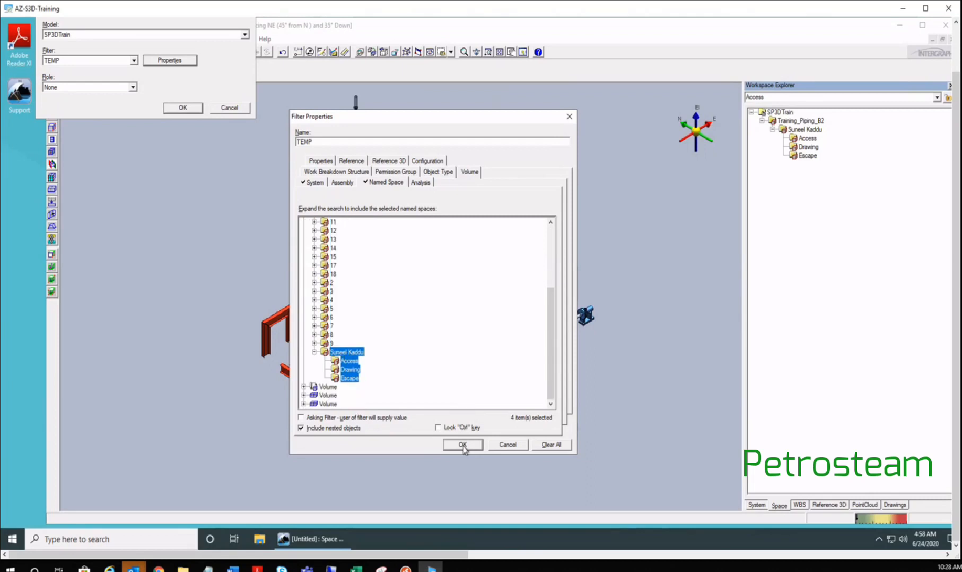
click(462, 445)
- Apply the workspace definition to reload the model and expand Training_Piping_B2 to the user's space folder
click(171, 107)
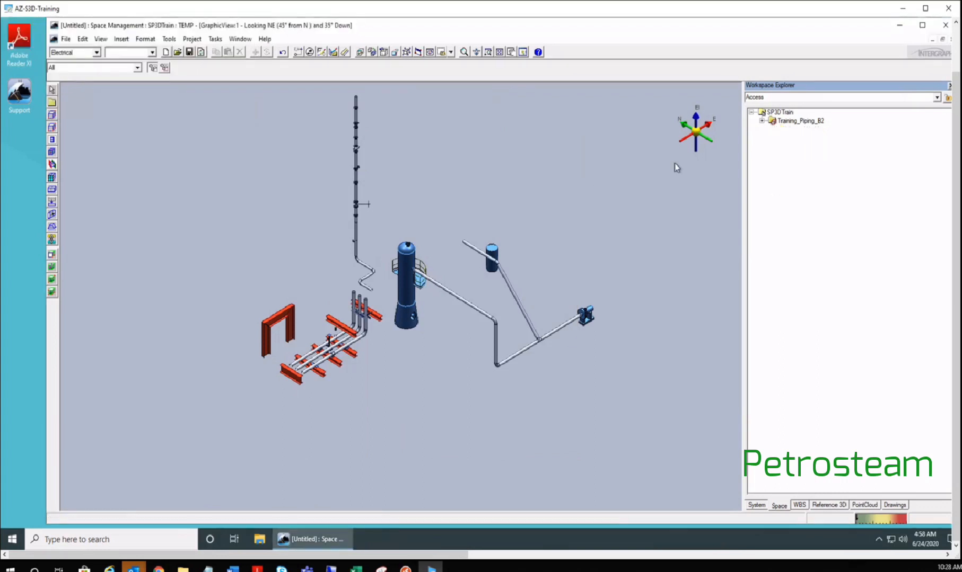
click(762, 121)
click(772, 129)
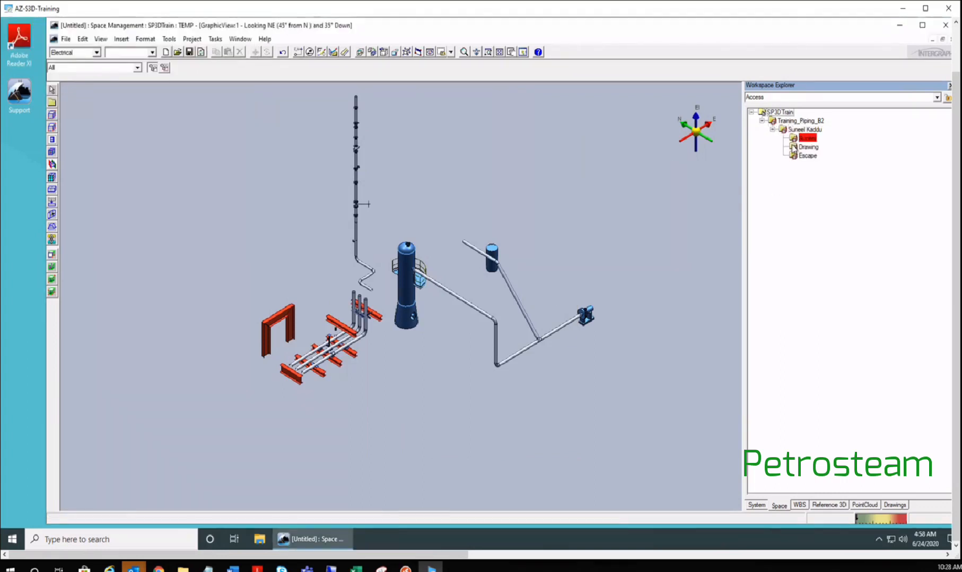
- Dismiss the warning about the Access folder's missing object and open the File menu
click(807, 139)
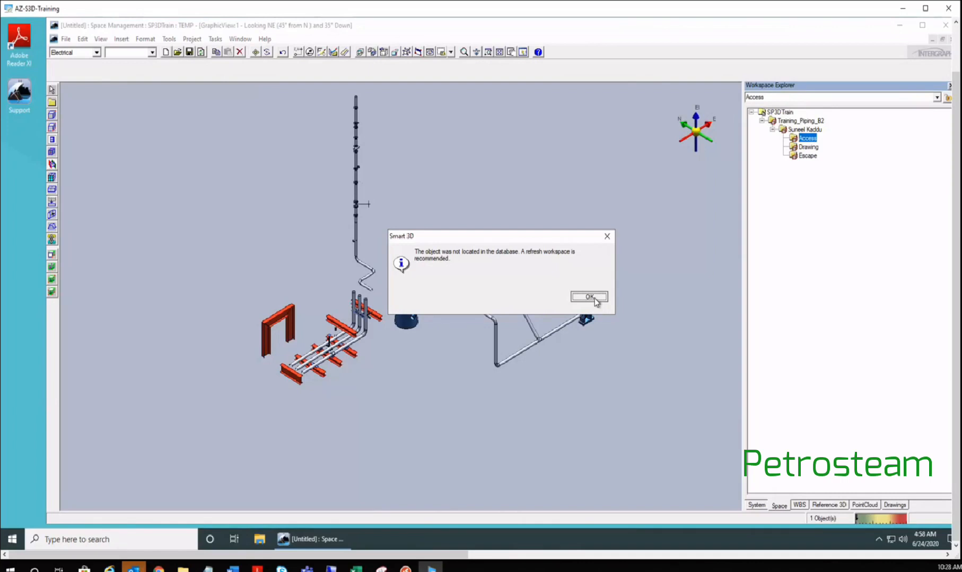
click(589, 297)
click(66, 39)
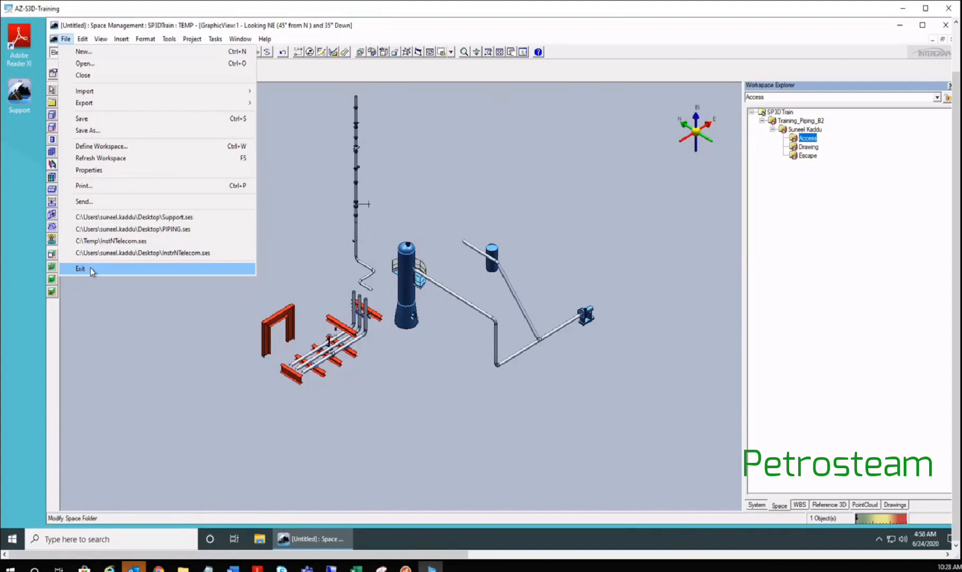
- Exit the untitled session without saving and relaunch Smart 3D from Windows search
click(89, 269)
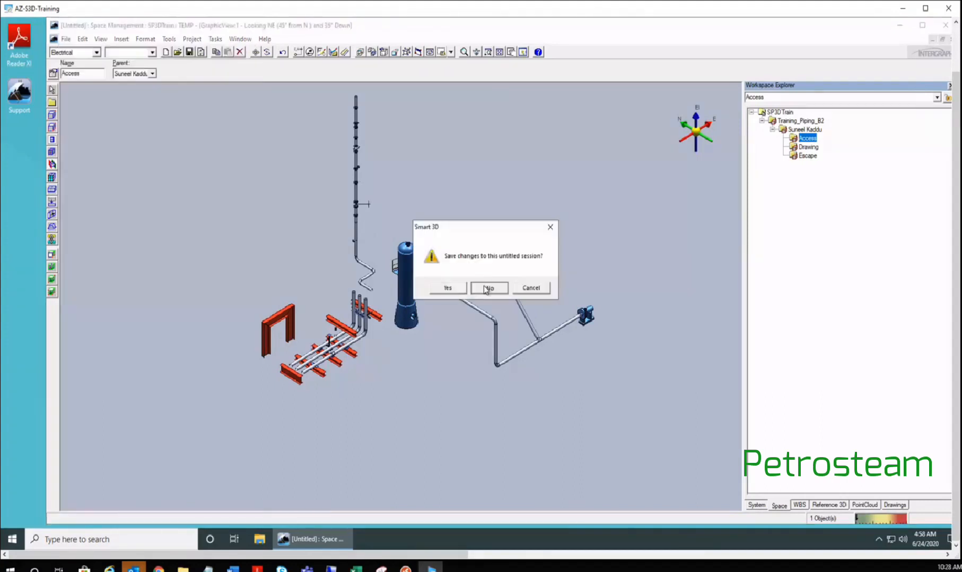
click(487, 289)
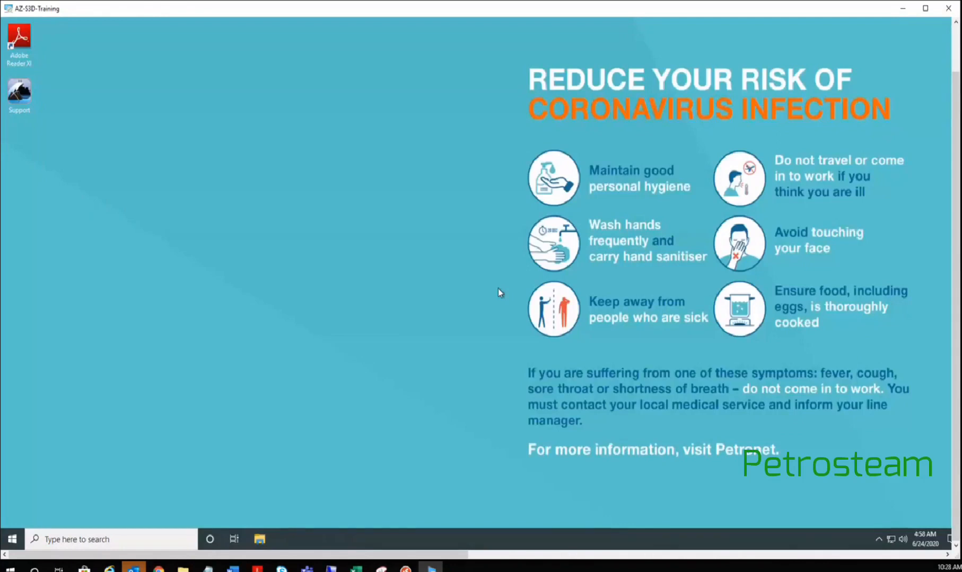
click(100, 540)
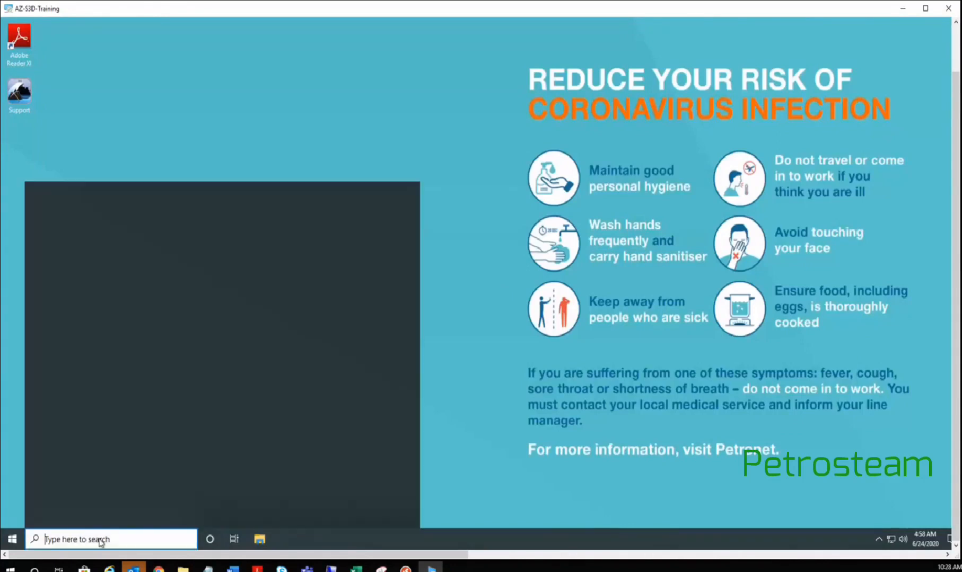
text(smart)
key(Return)
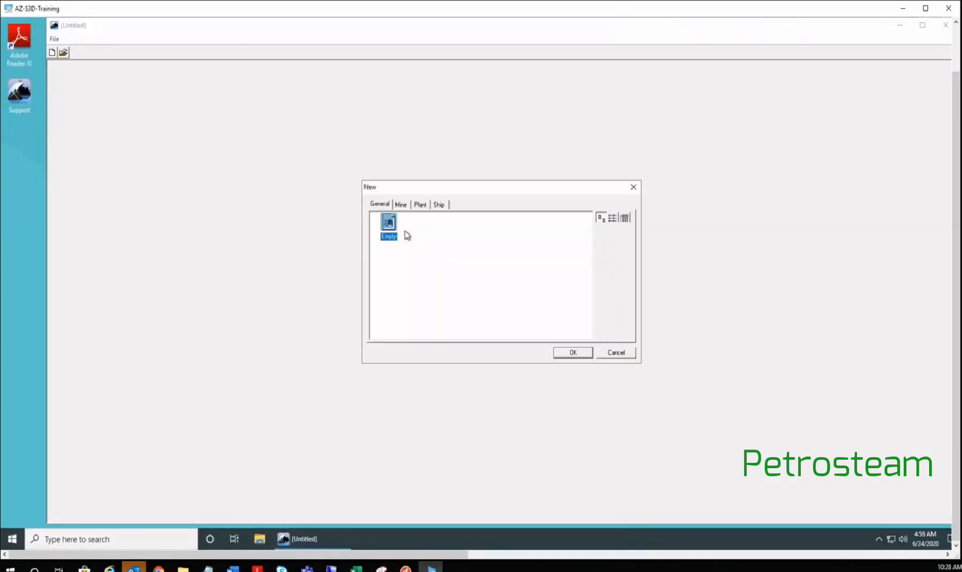
- Create a new session from the Plant tab's Metric Units template
click(421, 206)
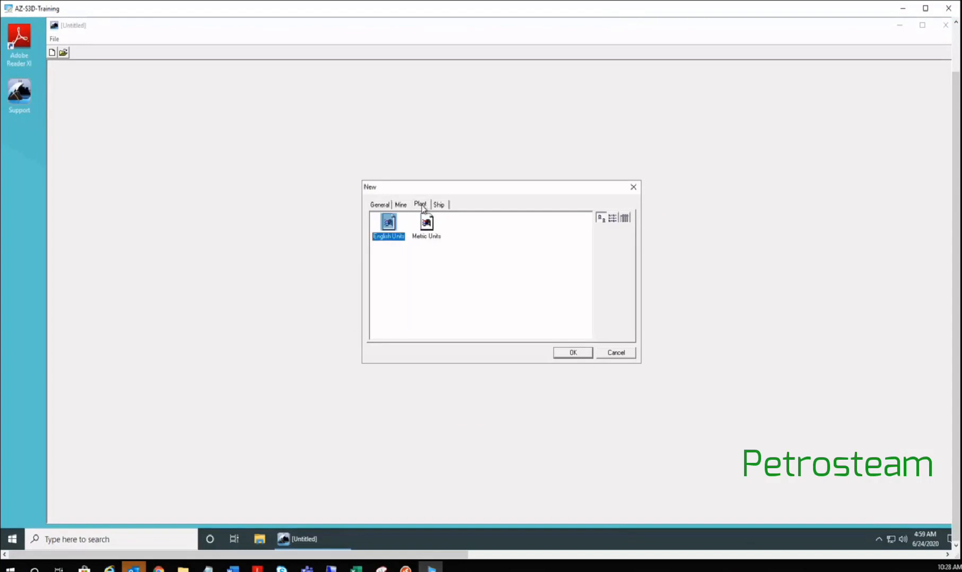
double_click(414, 237)
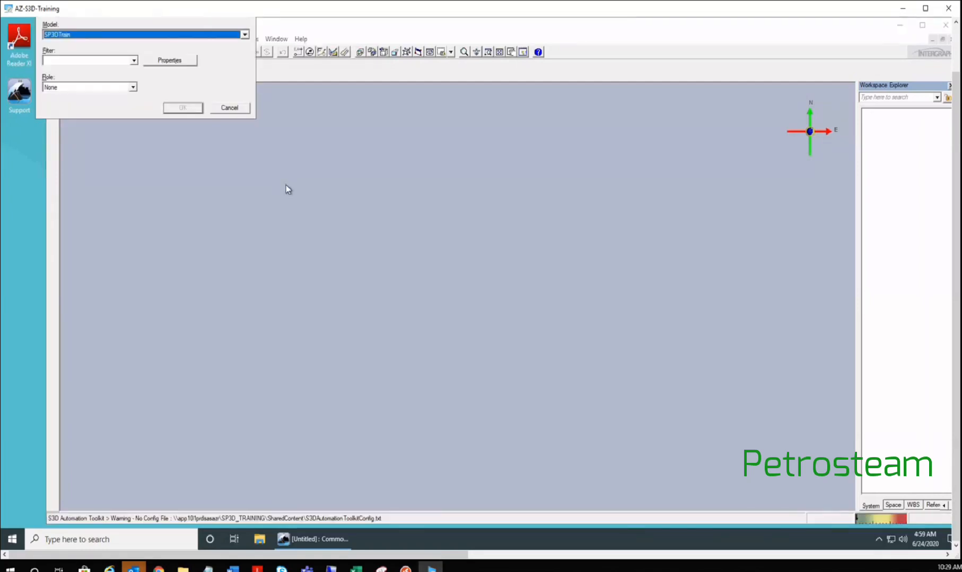
- Set the workspace filter to TEMP
key(Tab)
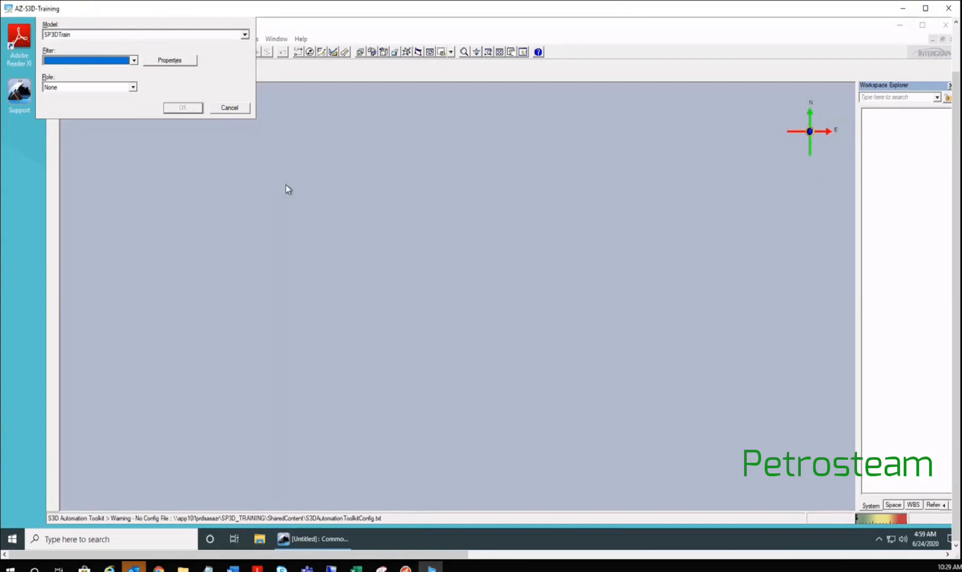
key(Down)
key(End)
key(Return)
- Review the TEMP filter's named spaces under Training_Piping_B2 and accept its properties
key(Tab)
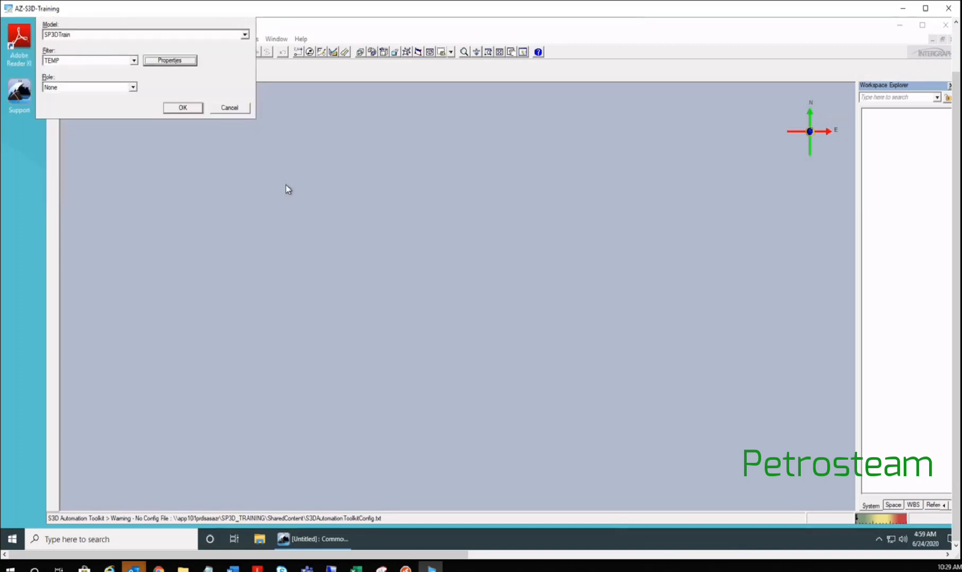
key(Return)
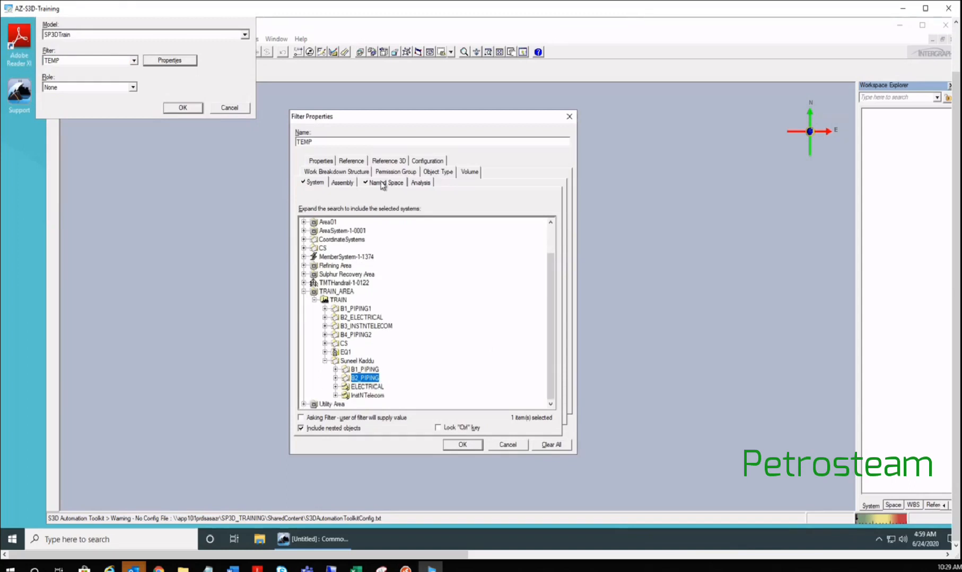
click(381, 183)
scroll(347, 320, down, 1)
shift+click(333, 232)
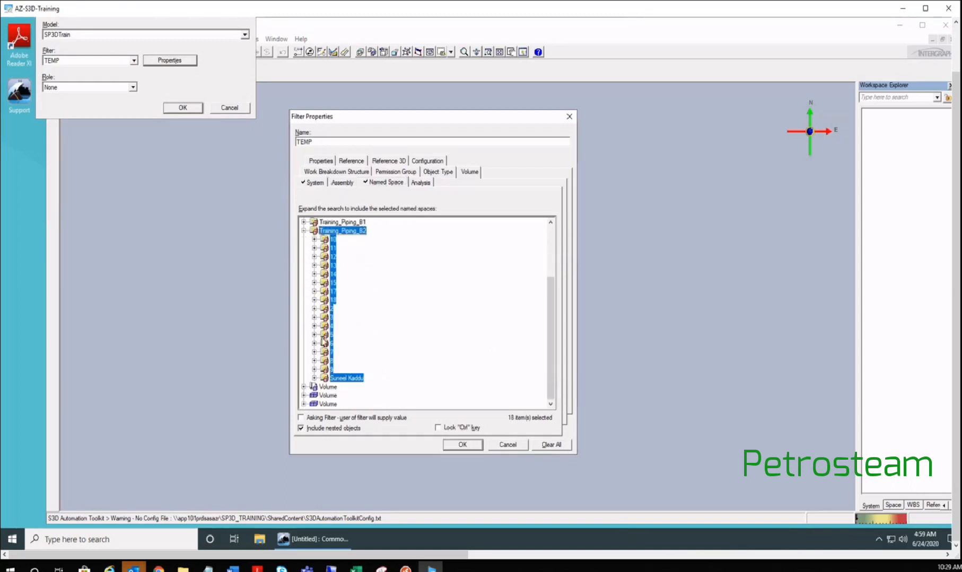
click(340, 379)
click(314, 378)
click(462, 445)
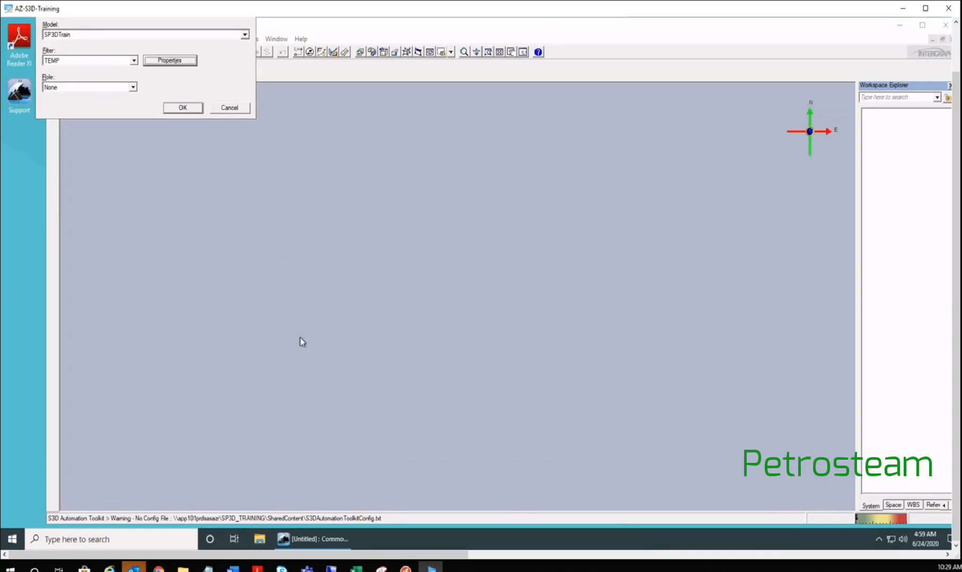
- Recheck the TEMP filter's included named space, cancel, and load the SP3DTrain workspace
click(166, 62)
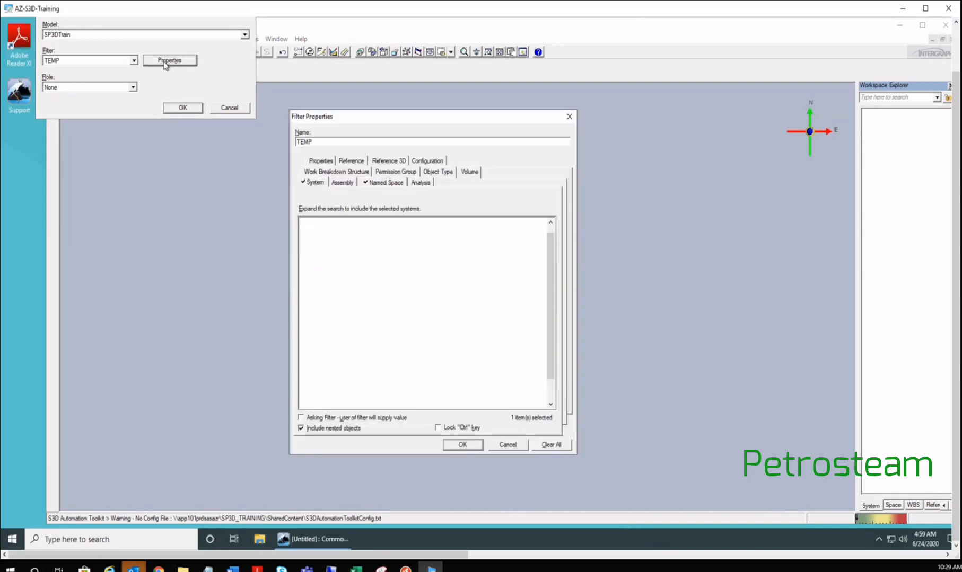
click(379, 183)
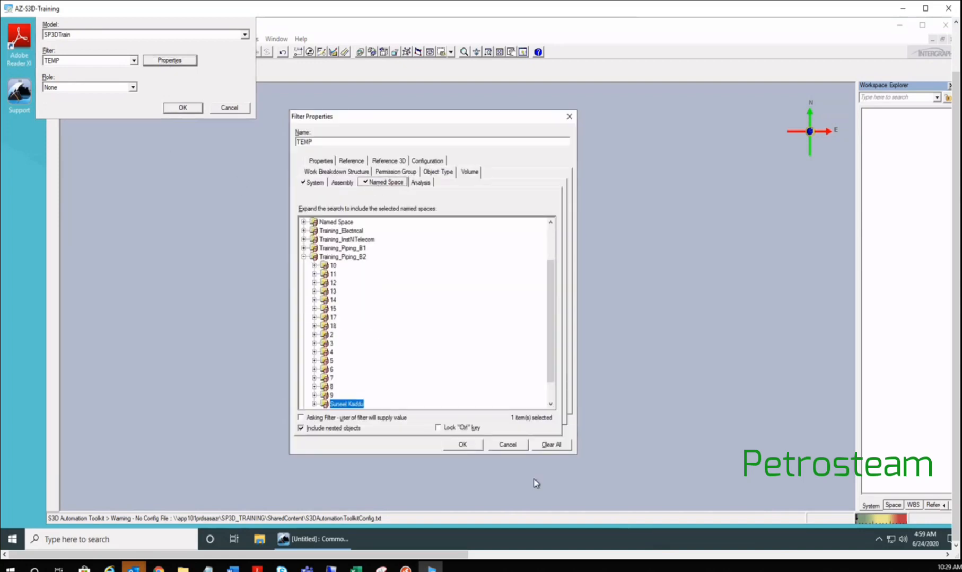
click(507, 448)
click(180, 109)
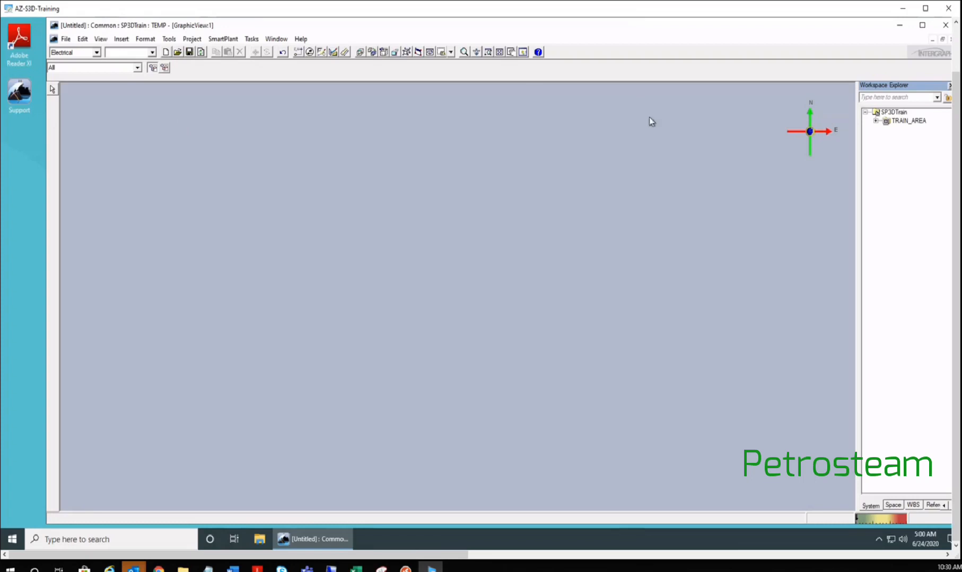
- Show the Space hierarchy and select the Access folder under Training_Piping_B2
click(893, 505)
click(876, 120)
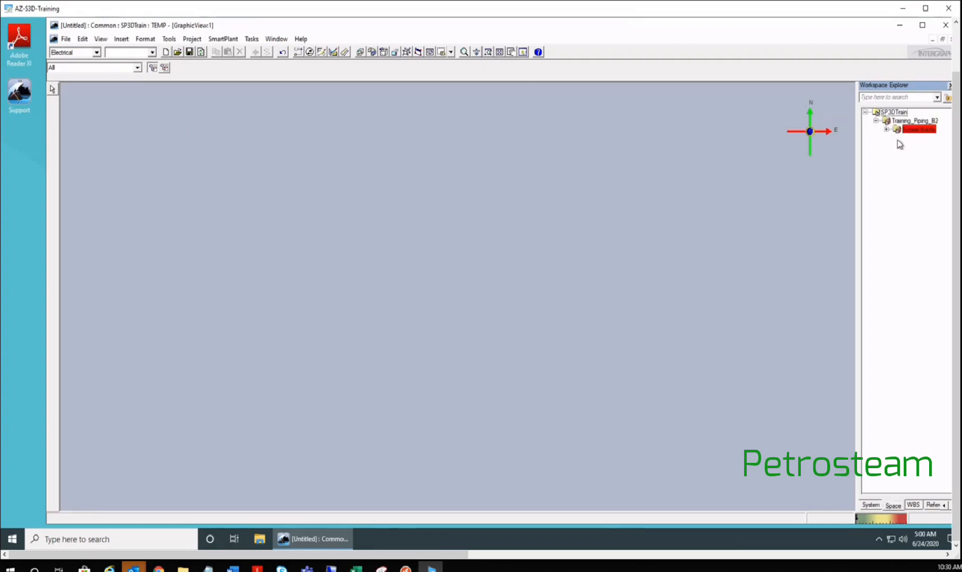
click(886, 129)
click(921, 137)
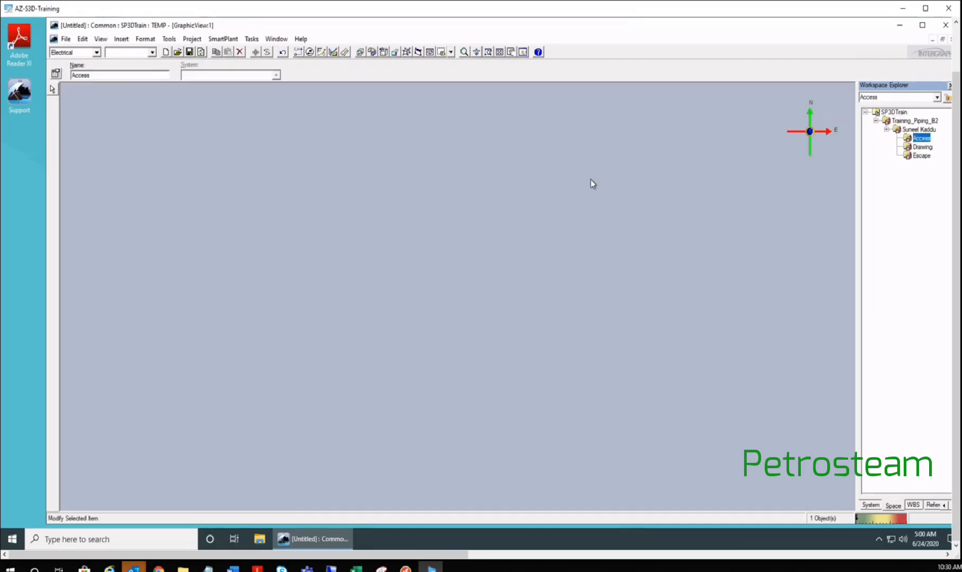
- Fit the whole model into an isometric view and widen the Workspace Explorer panel
click(501, 52)
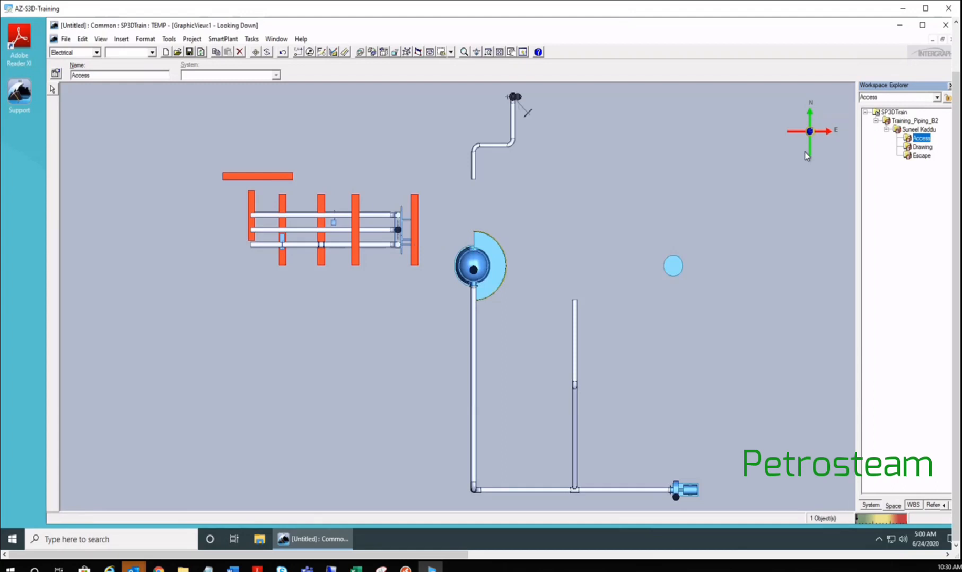
click(451, 51)
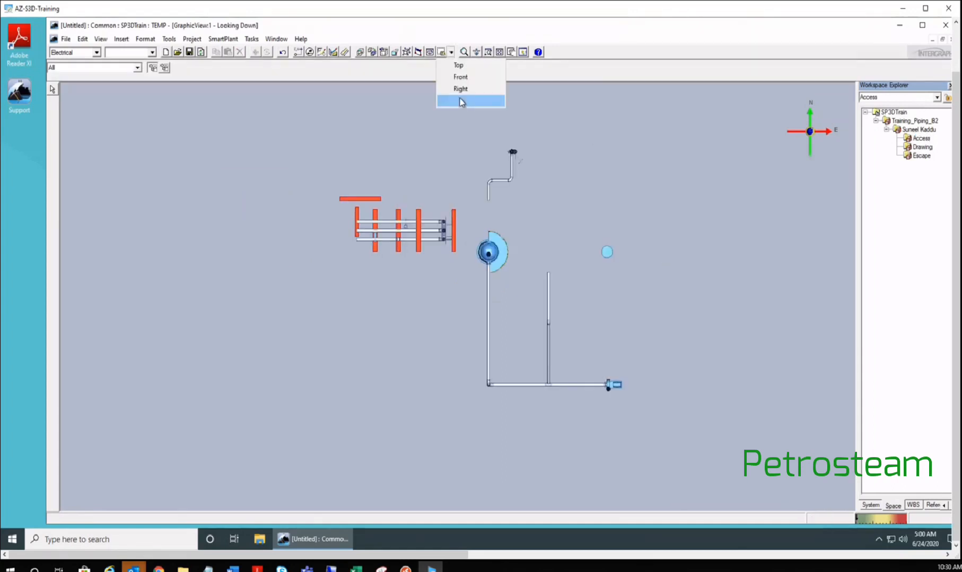
click(459, 99)
middle_drag(473, 335, 389, 332)
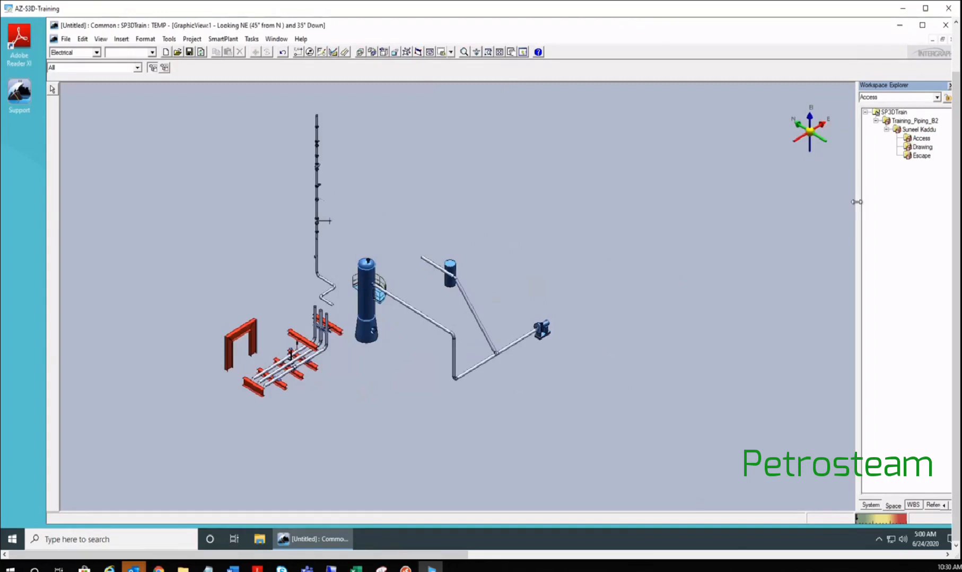
drag(857, 202, 809, 213)
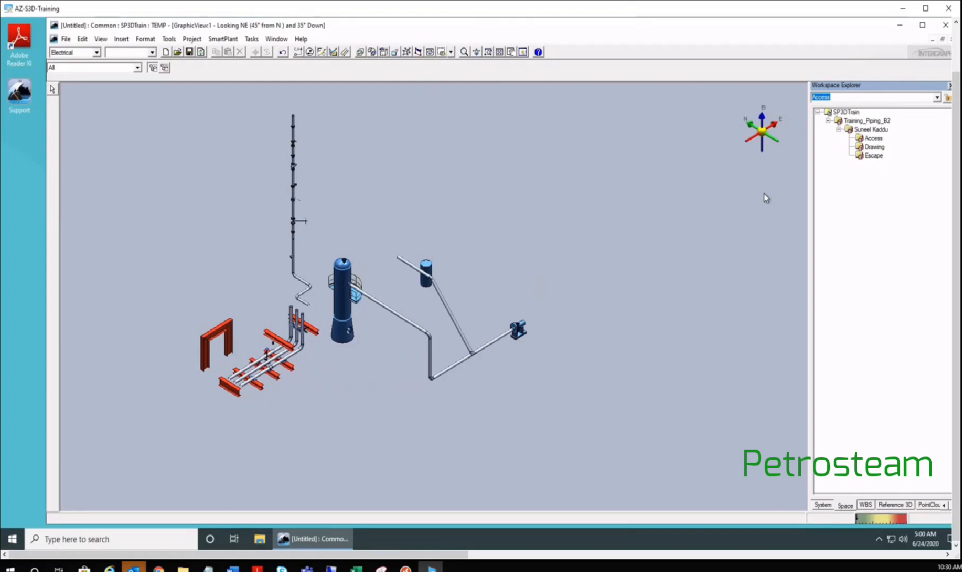
click(251, 39)
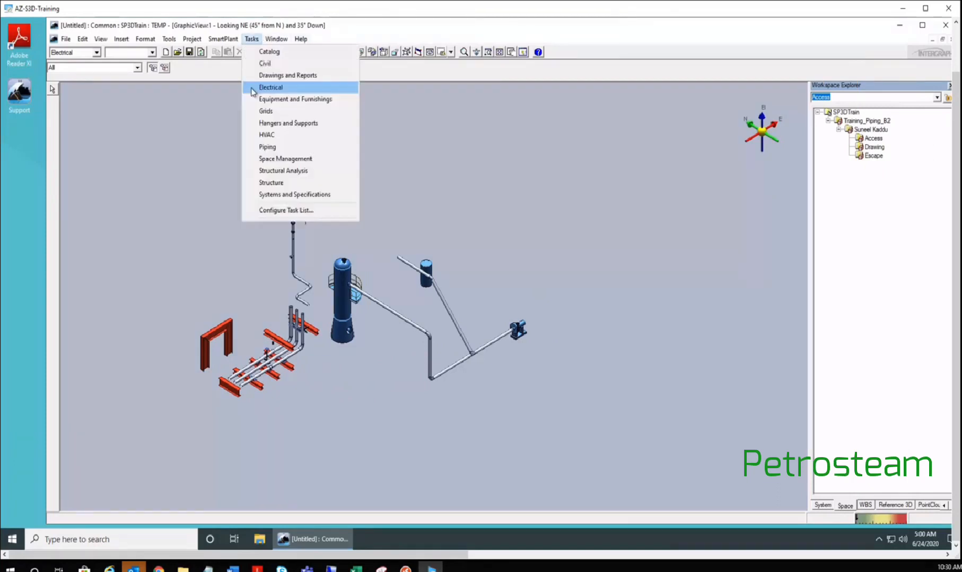
- Switch to the Space Management task and select the Access space folder
click(281, 159)
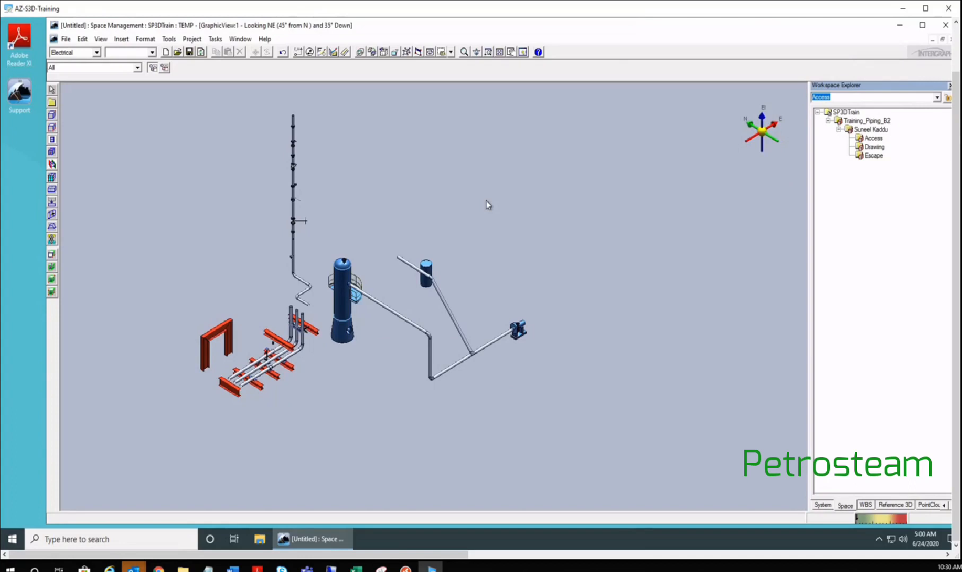
click(872, 138)
click(873, 138)
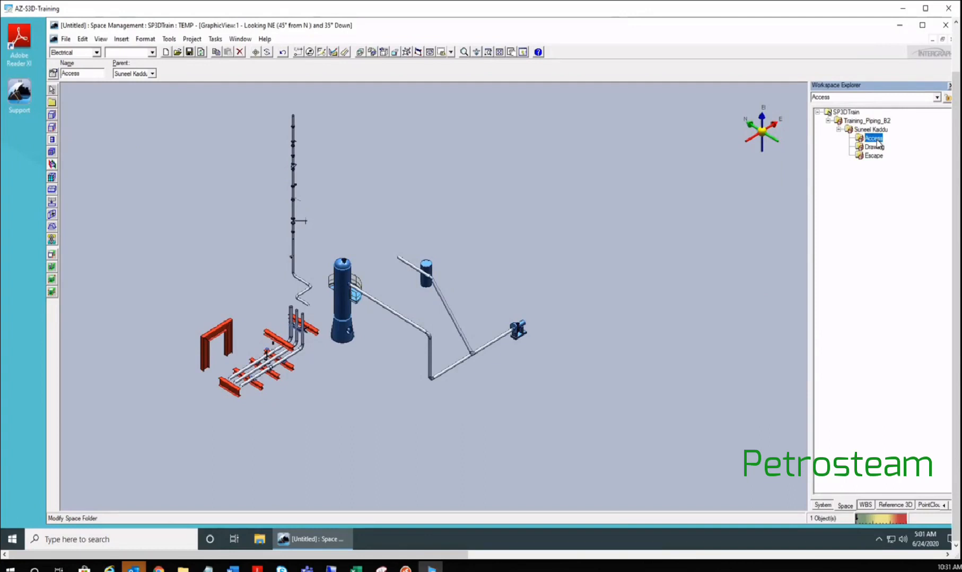
- Start a two-point volume and rename it from 'Volume' to Access_volume1
click(51, 116)
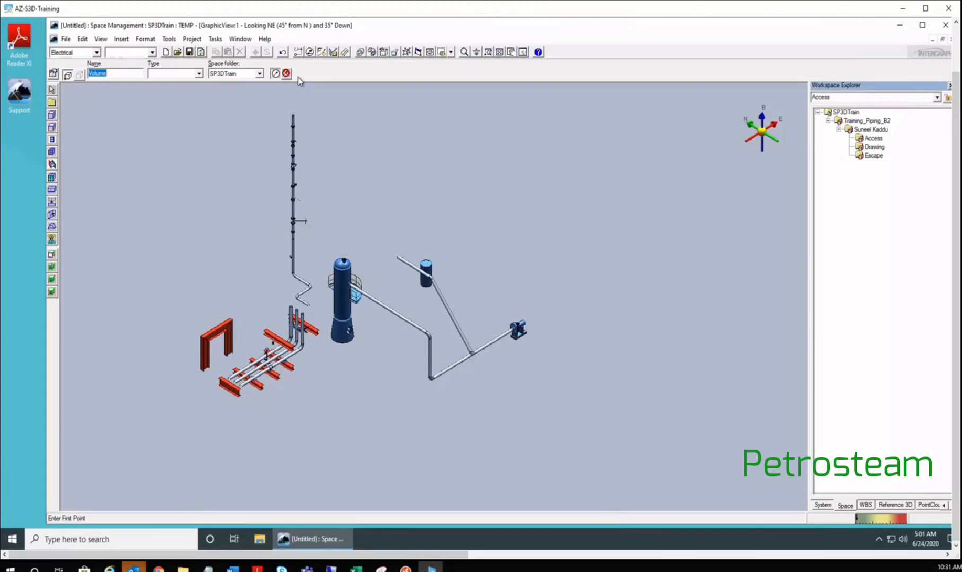
click(118, 72)
drag(108, 73, 57, 76)
click(121, 77)
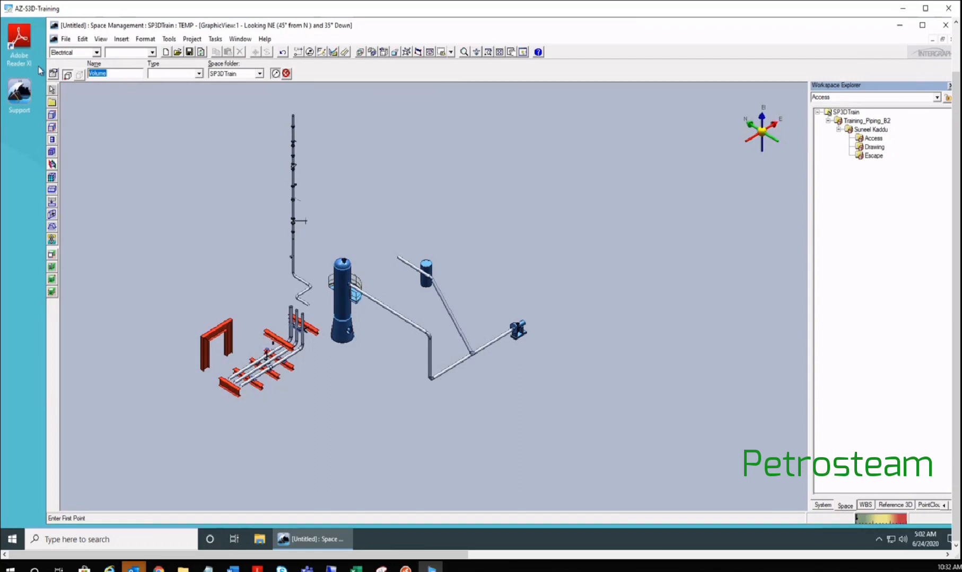
text(Access_volume1)
- Open the full catalogue of volume types from the Type list and expand the space definitions
click(200, 74)
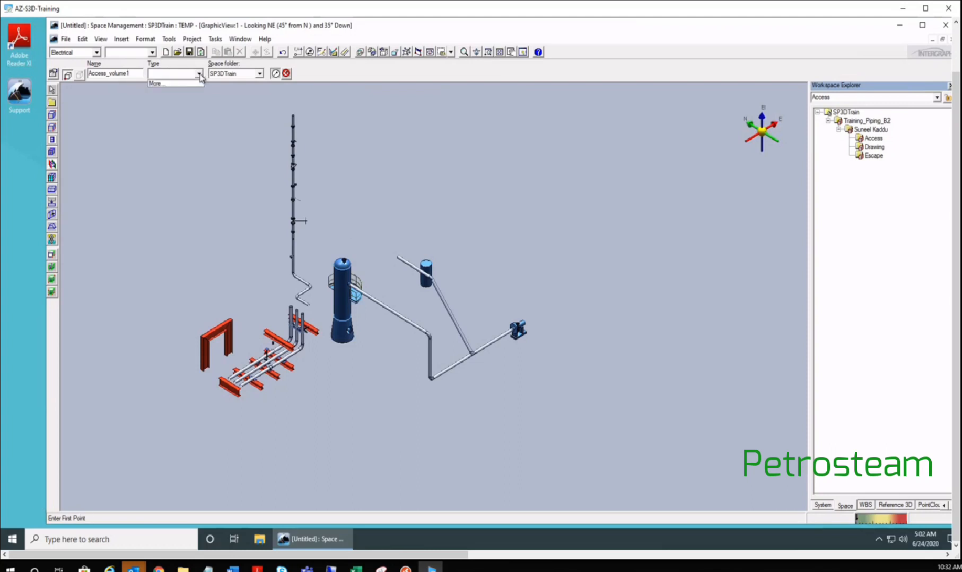
click(200, 75)
click(199, 75)
click(159, 85)
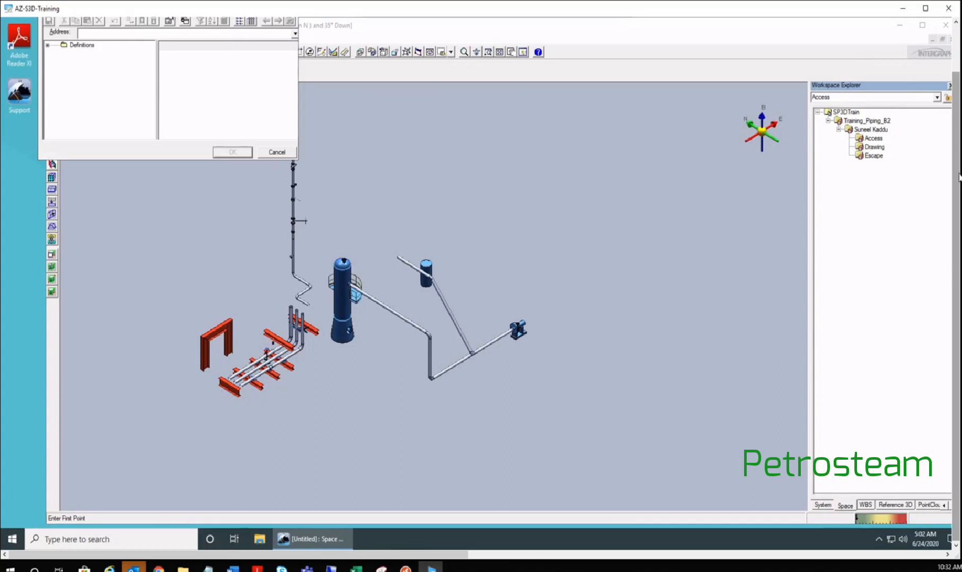
drag(957, 175, 957, 127)
drag(185, 51, 216, 170)
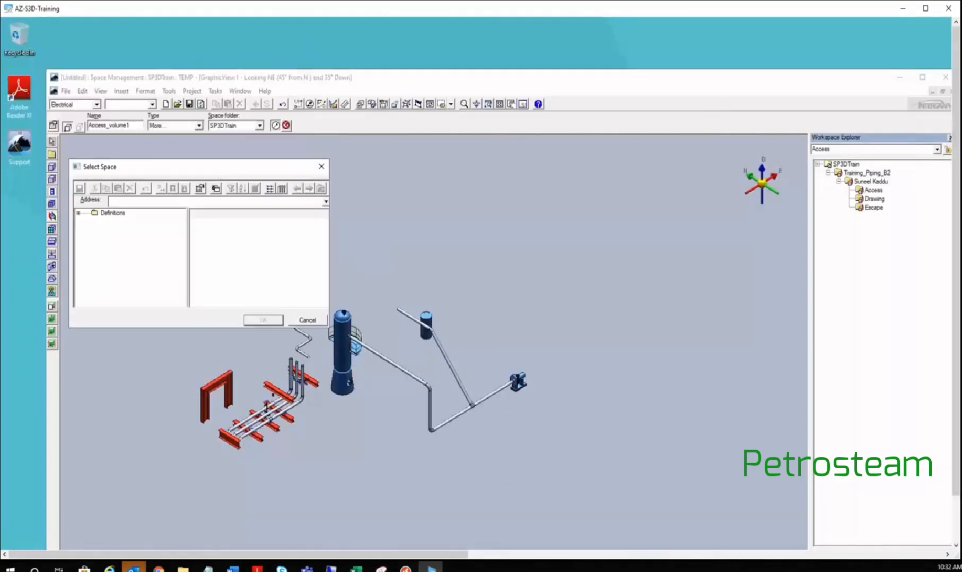
drag(956, 445, 956, 492)
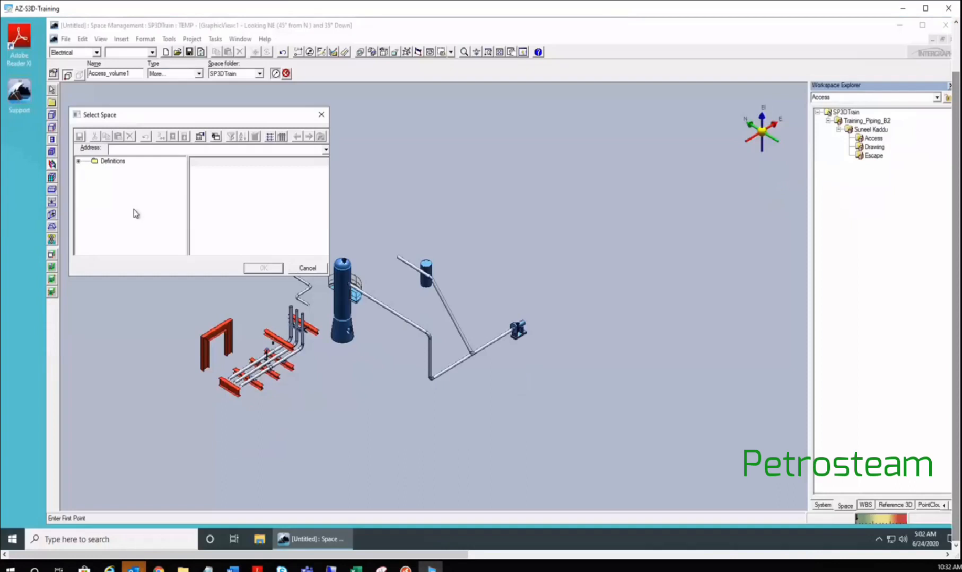
click(79, 161)
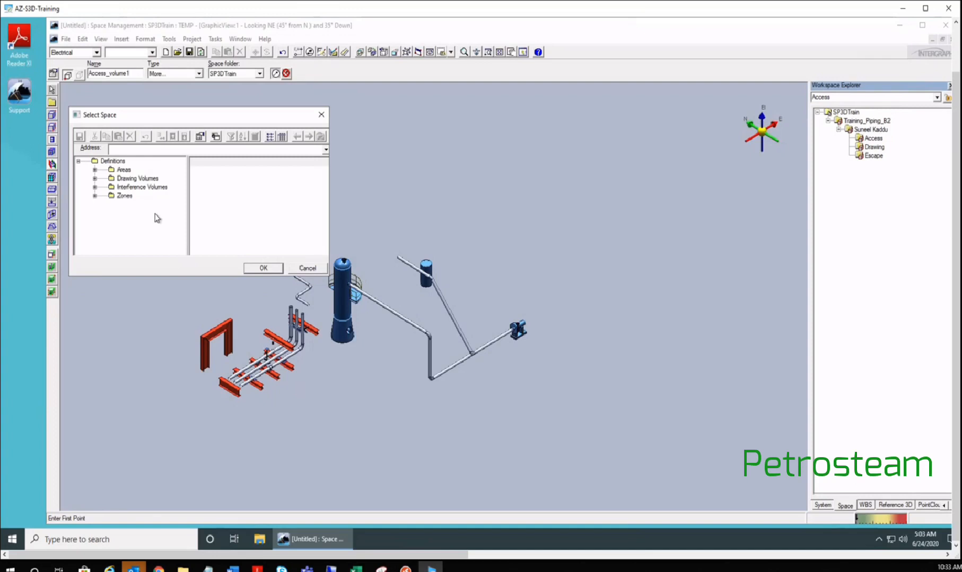
- Expand Zones, enlarge the catalogue, and list Hazardous Atmospheres with wider Part Description and NEC columns
click(96, 195)
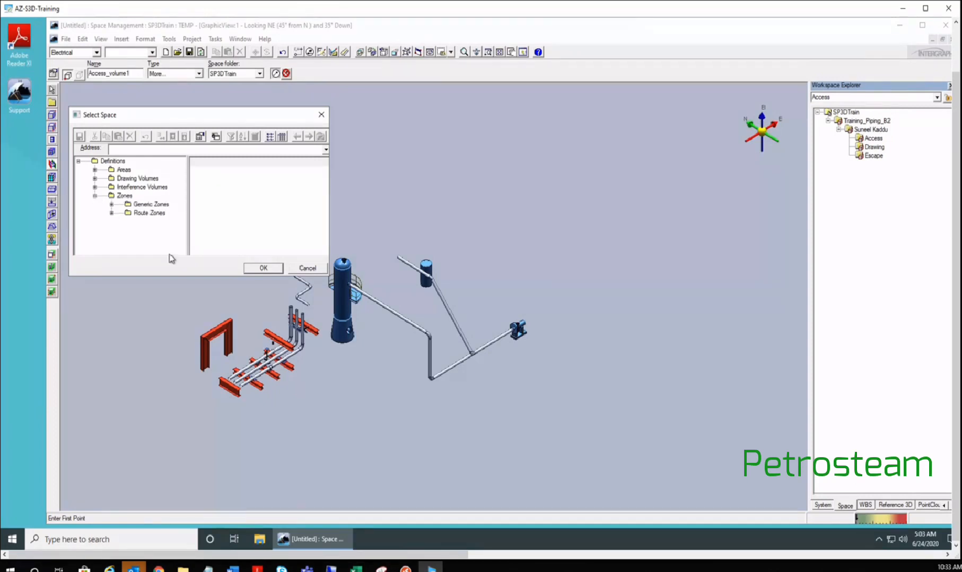
drag(193, 517, 194, 513)
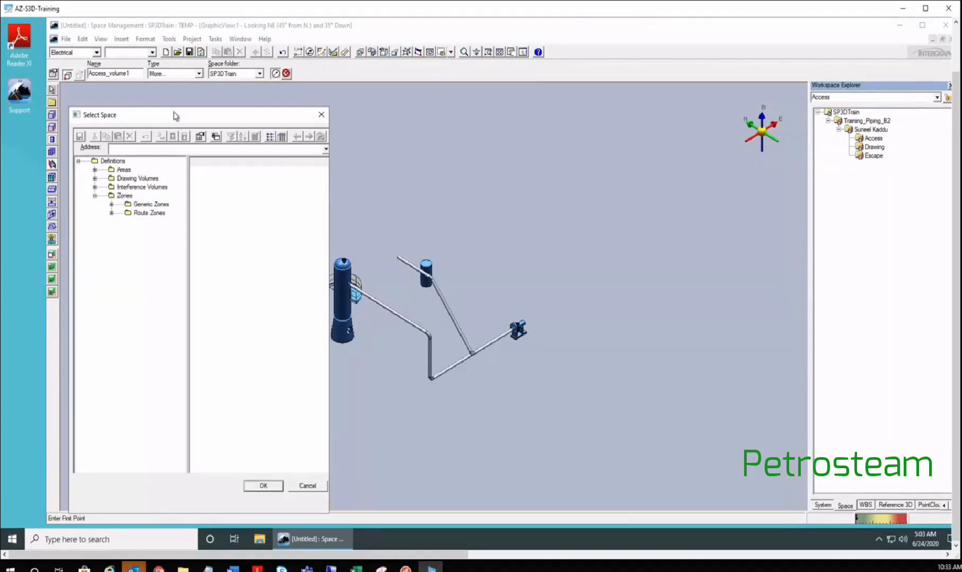
drag(174, 46, 174, 45)
drag(188, 243, 254, 243)
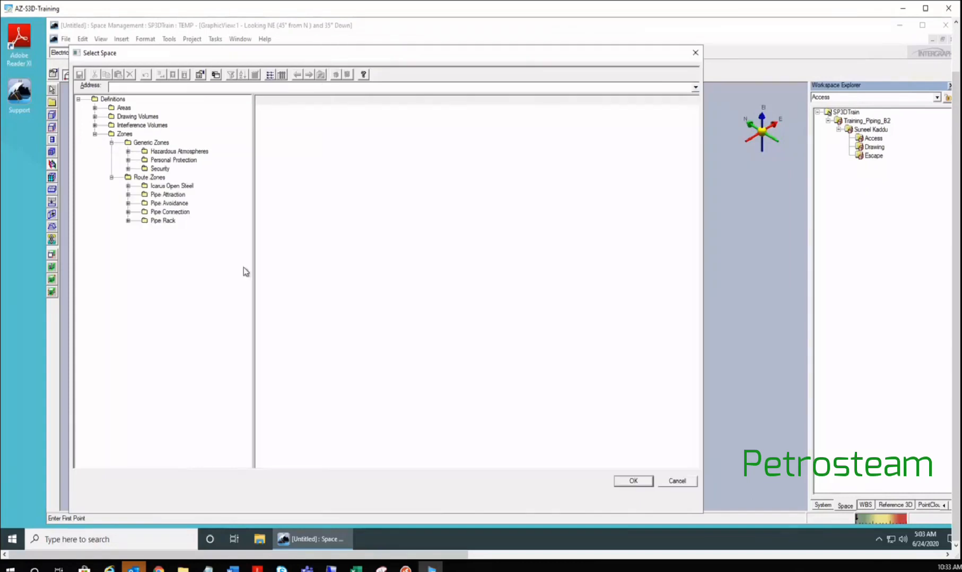
click(175, 152)
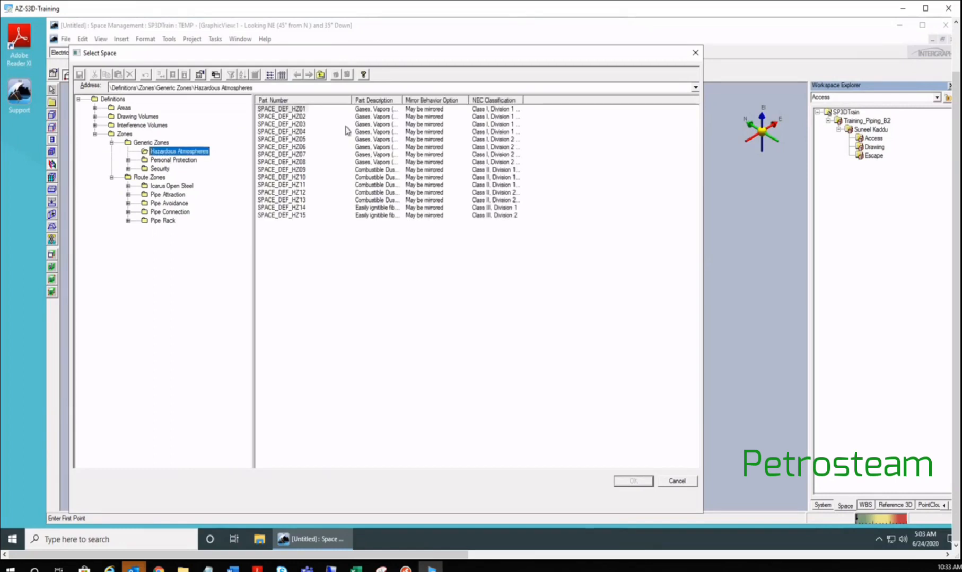
drag(353, 100, 319, 101)
drag(369, 100, 450, 97)
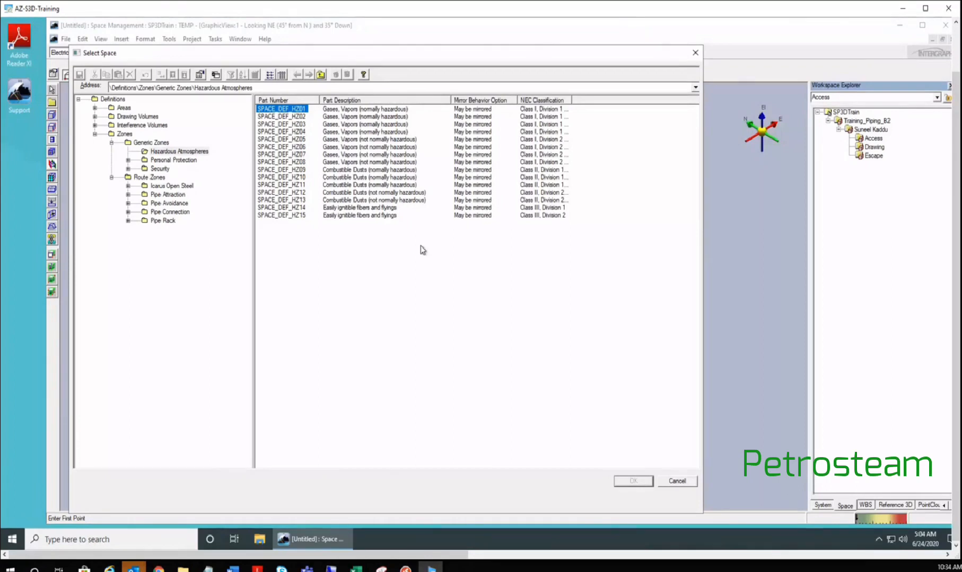
drag(571, 100, 639, 100)
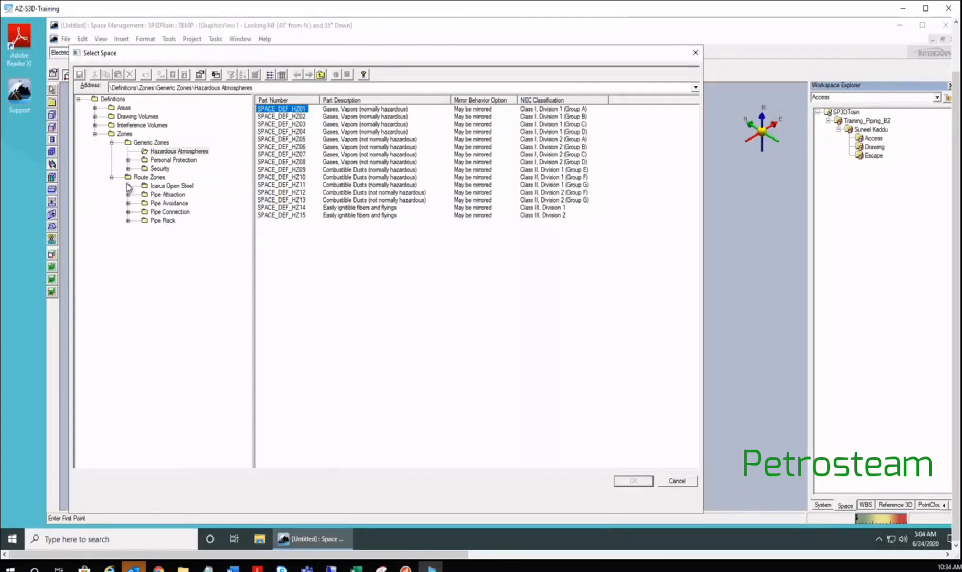
- Expand Interference Volumes and Areas, then list the Support Areas definitions SPACE_DEF_SA01–SA07
click(93, 125)
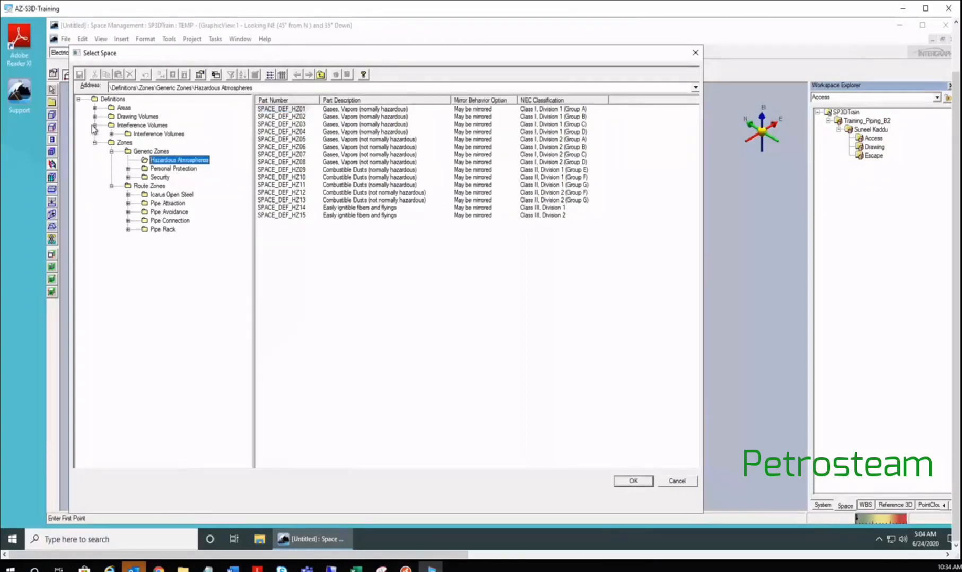
click(94, 108)
click(160, 116)
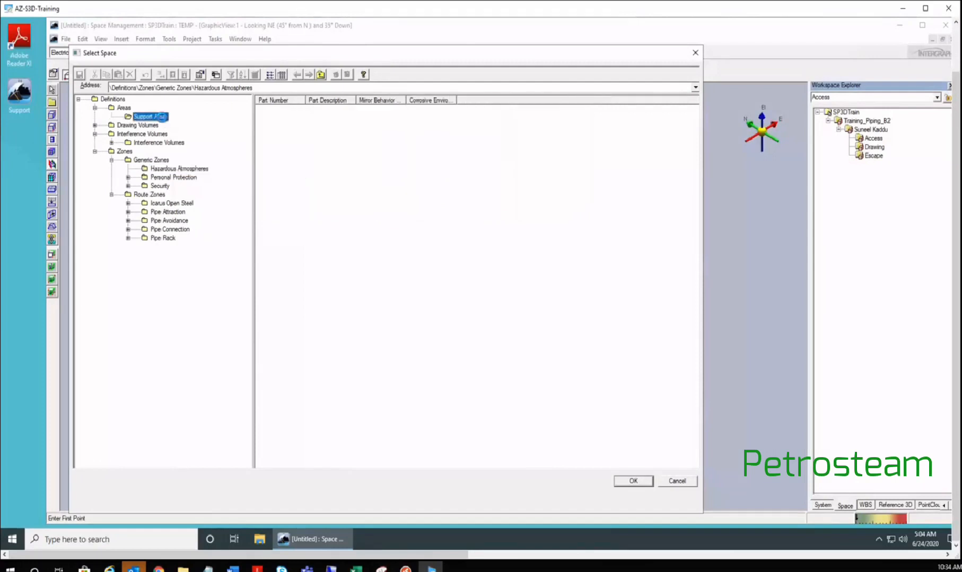
click(311, 105)
drag(360, 100, 388, 100)
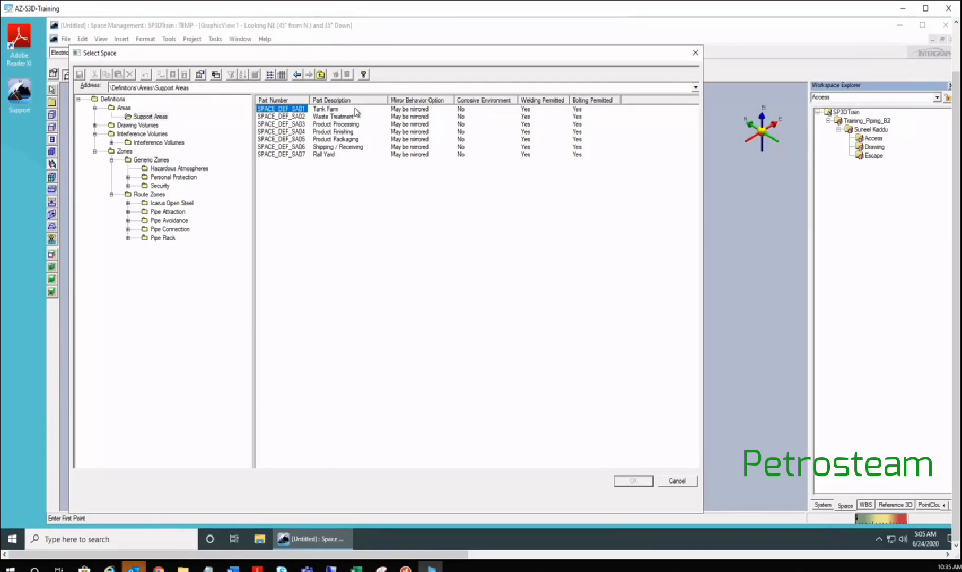
click(281, 117)
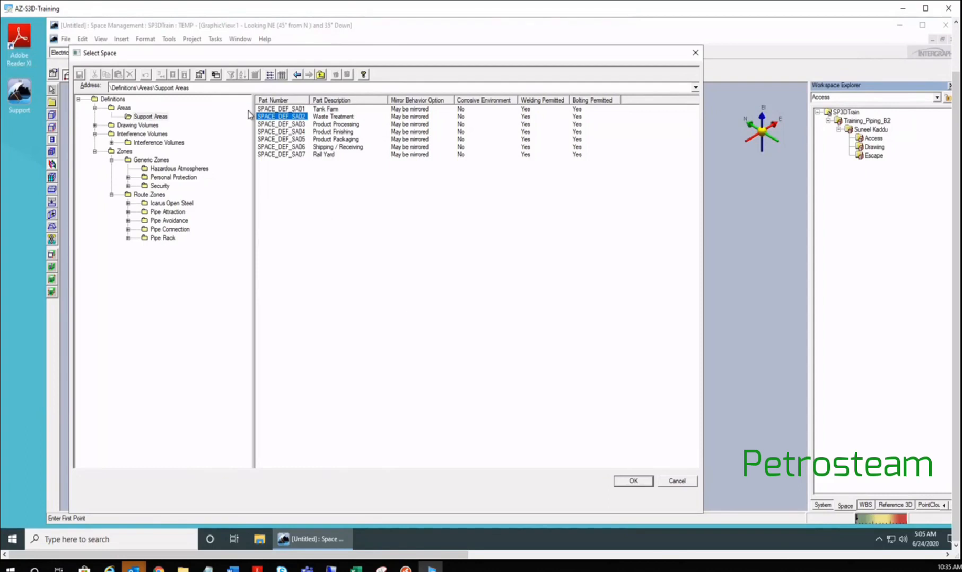
drag(386, 99, 373, 99)
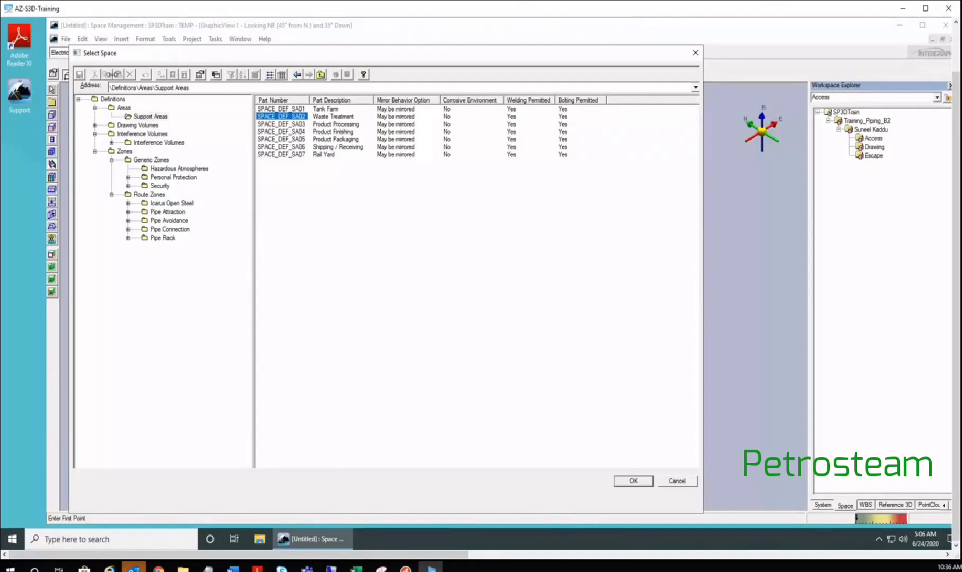
click(94, 125)
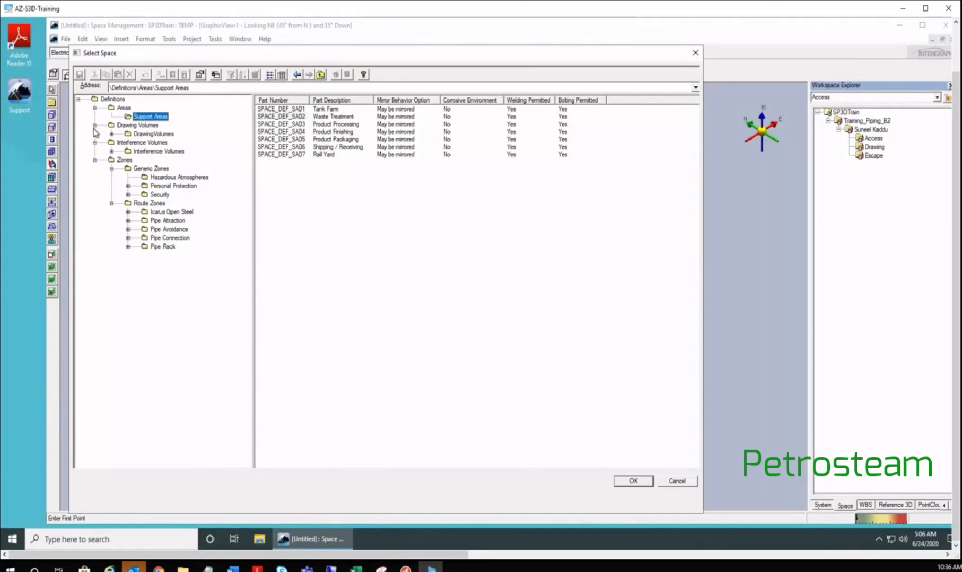
click(94, 126)
click(111, 143)
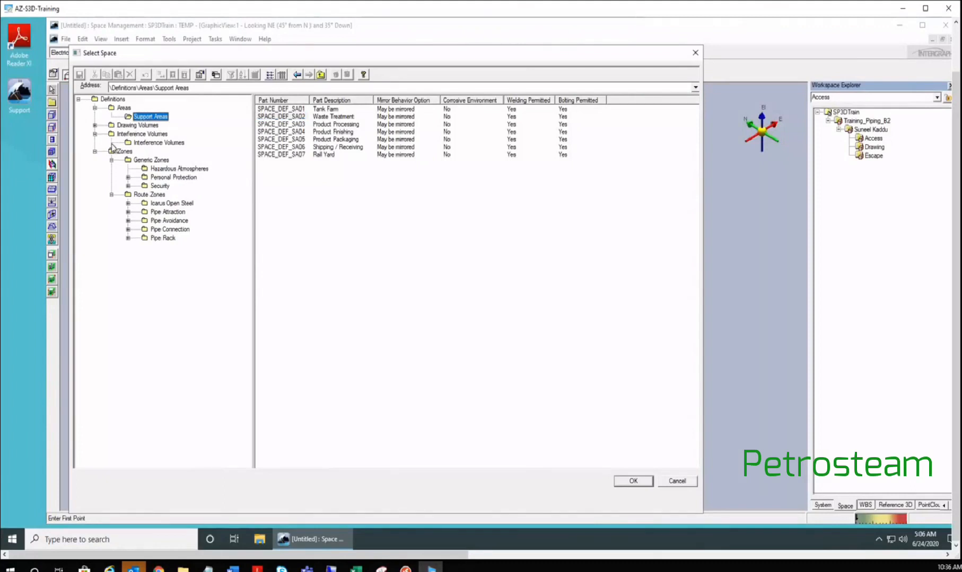
- Choose SPACE_DEF_IV01 Piping Obstruction from the Interference Volumes definitions as the volume type
click(152, 144)
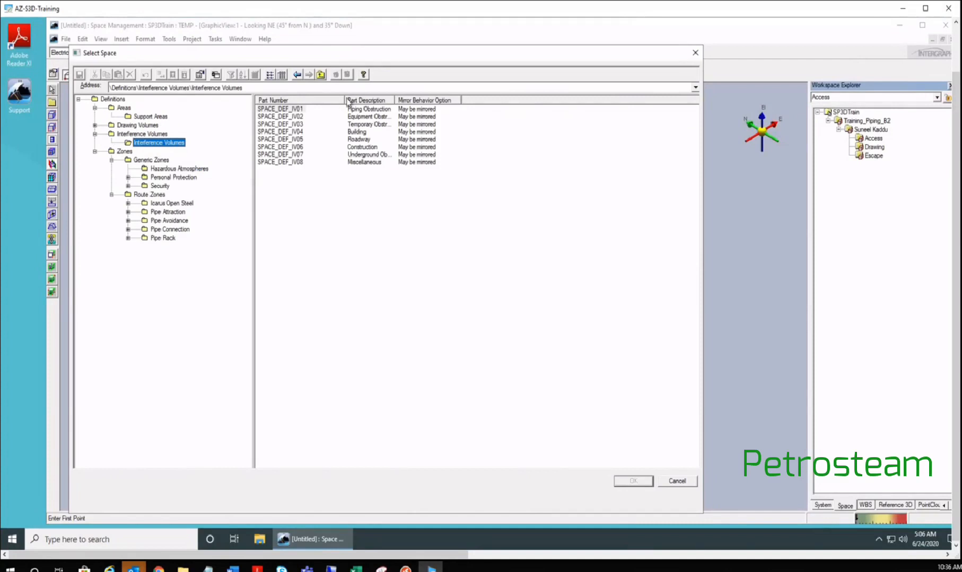
drag(345, 99, 412, 96)
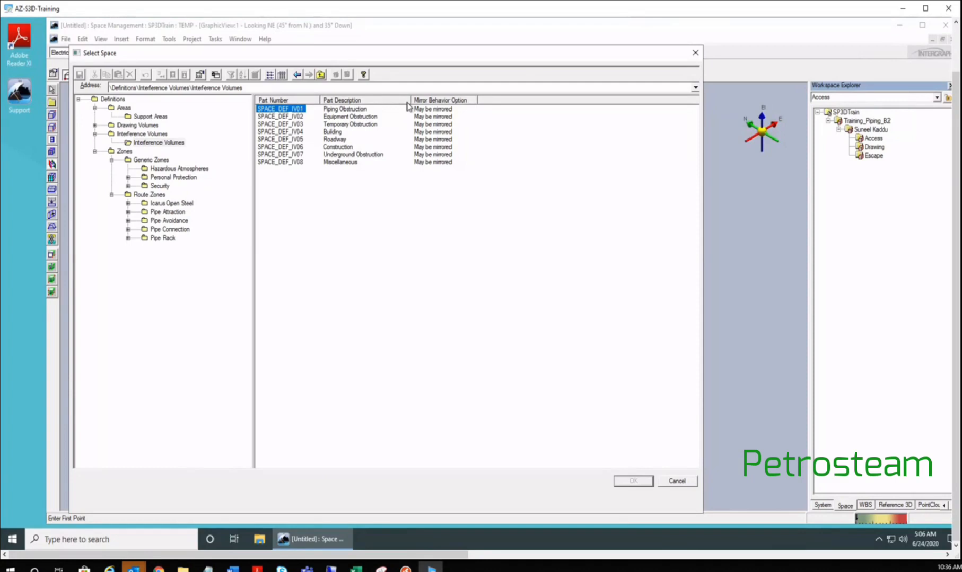
drag(411, 100, 399, 100)
drag(320, 100, 315, 100)
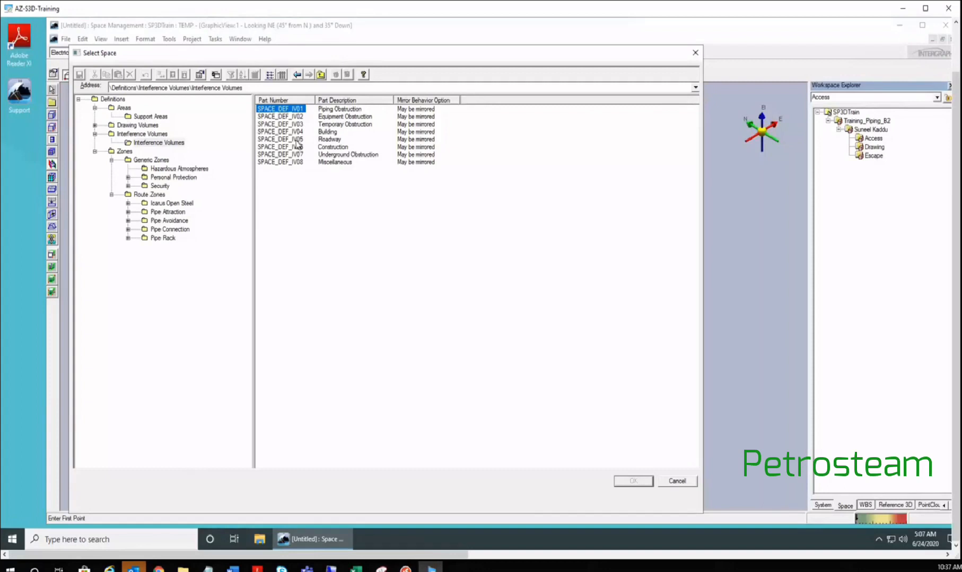
click(285, 114)
click(634, 483)
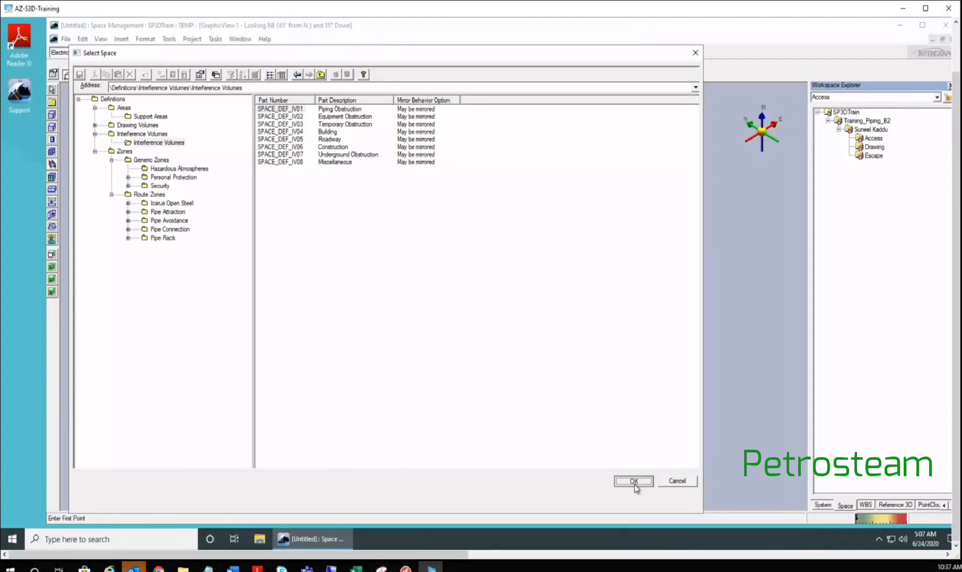
click(634, 483)
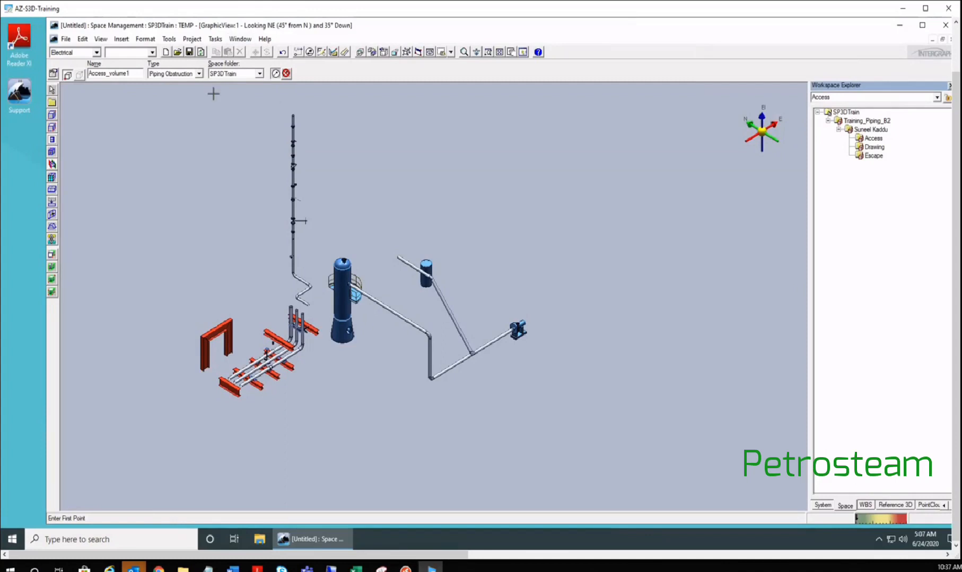
- Browse the Select System tree under Training_Piping_B2 and set the space folder to Escape
click(260, 74)
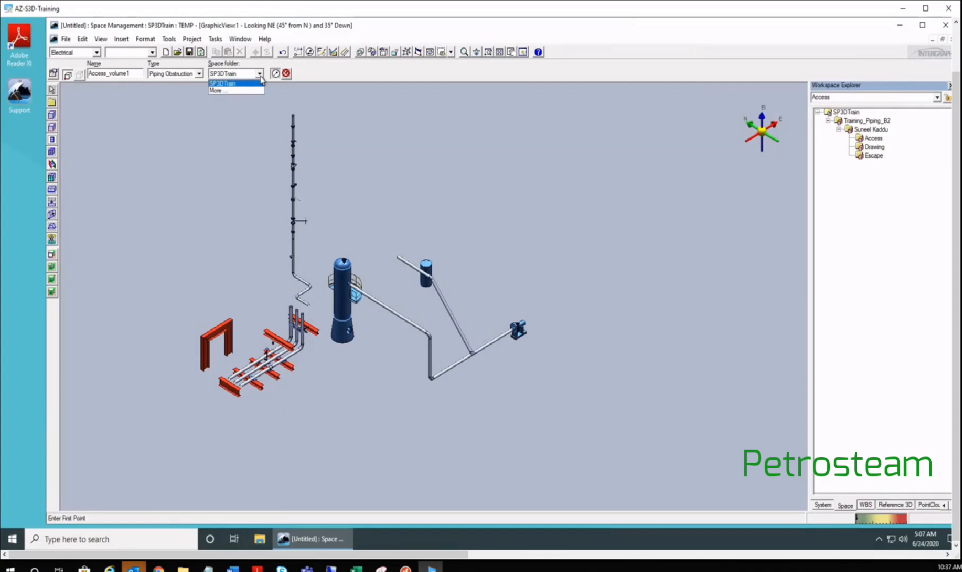
click(216, 92)
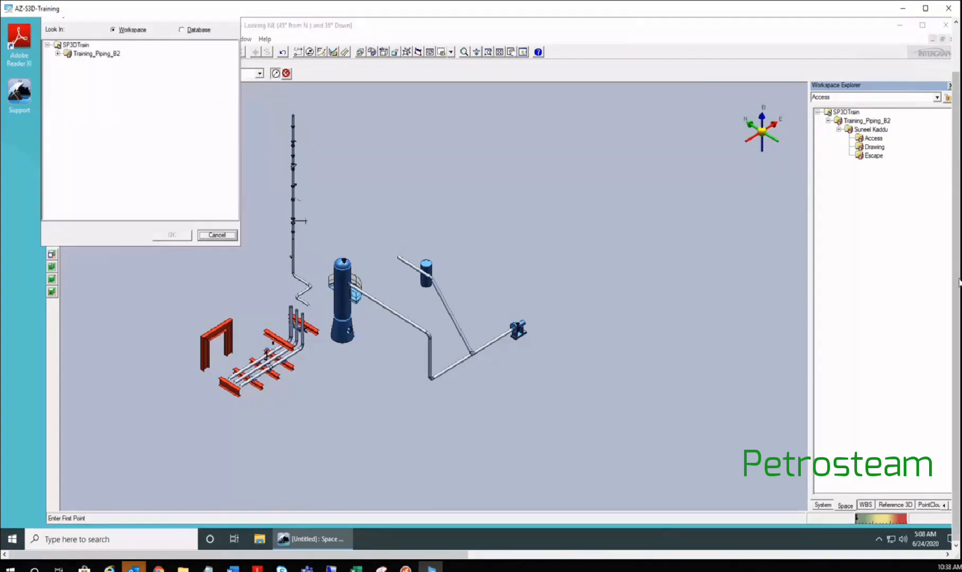
scroll(953, 214, up, 2)
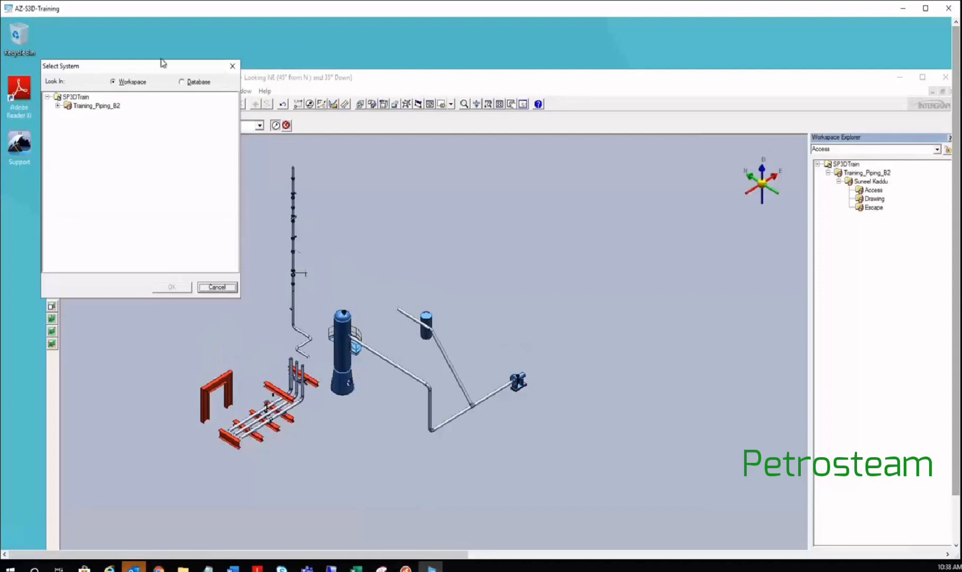
drag(163, 63, 189, 149)
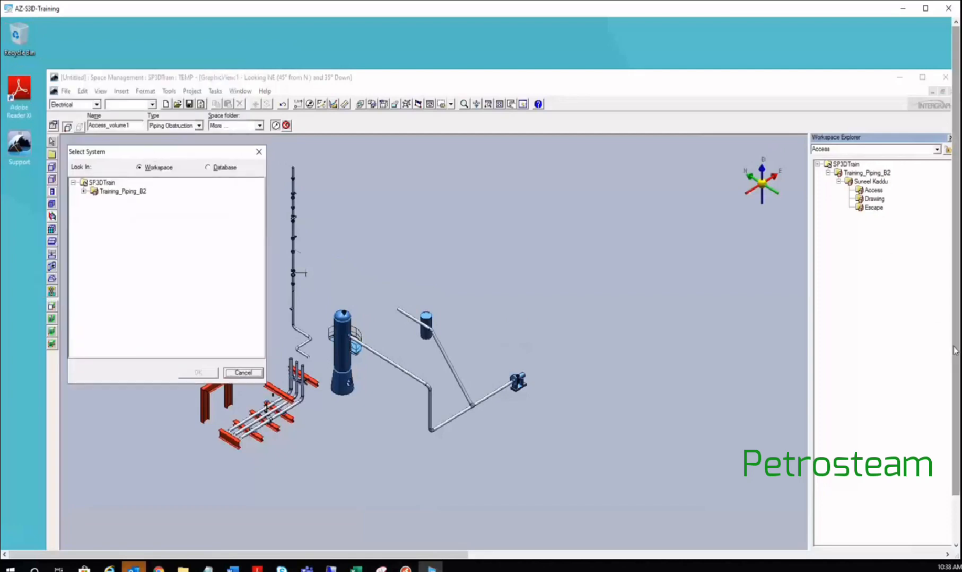
scroll(954, 350, down, 2)
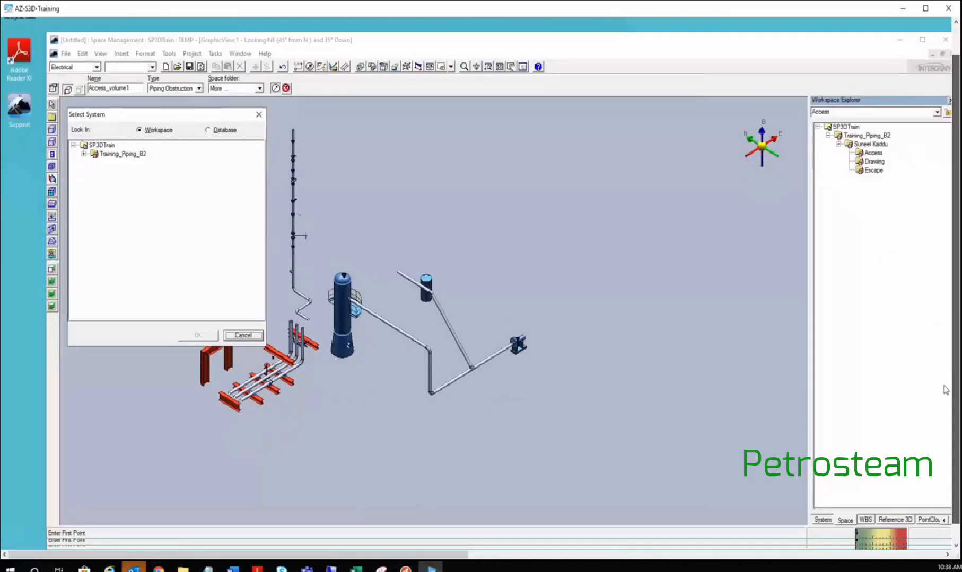
scroll(945, 391, down, 1)
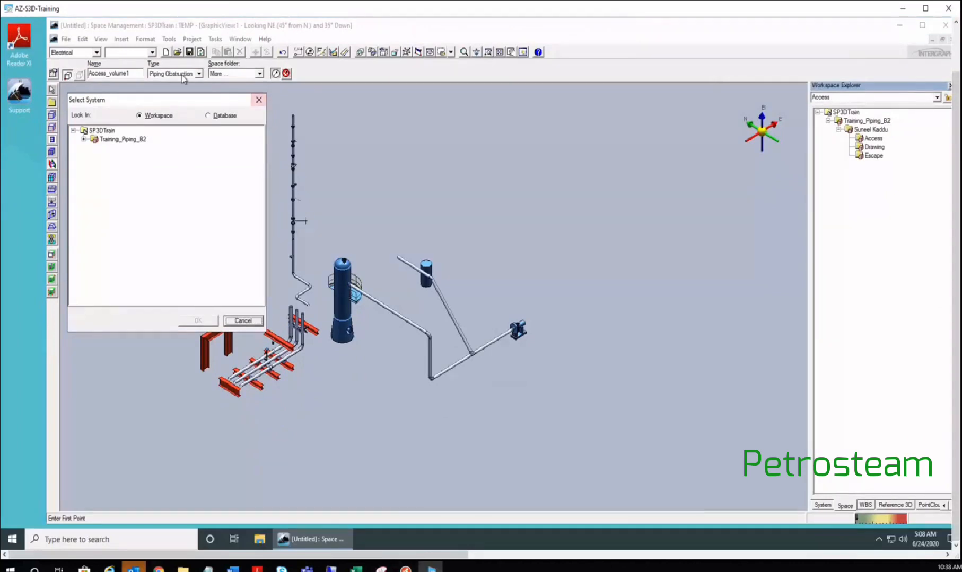
click(83, 140)
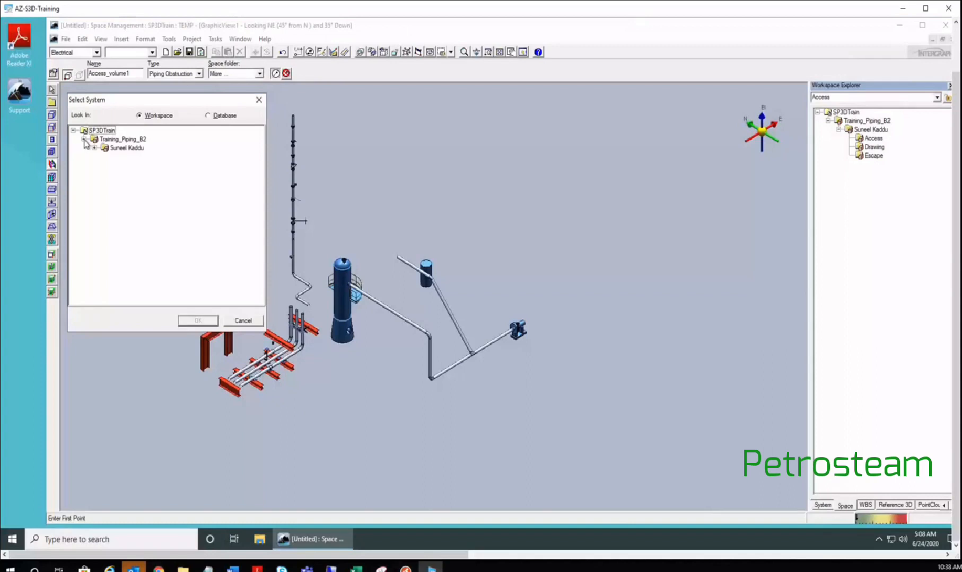
click(94, 148)
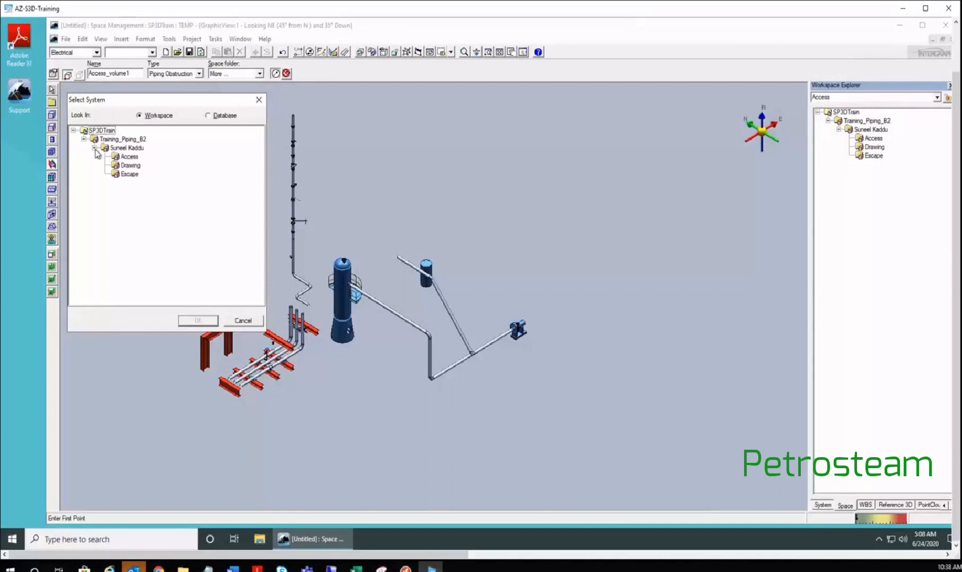
click(128, 158)
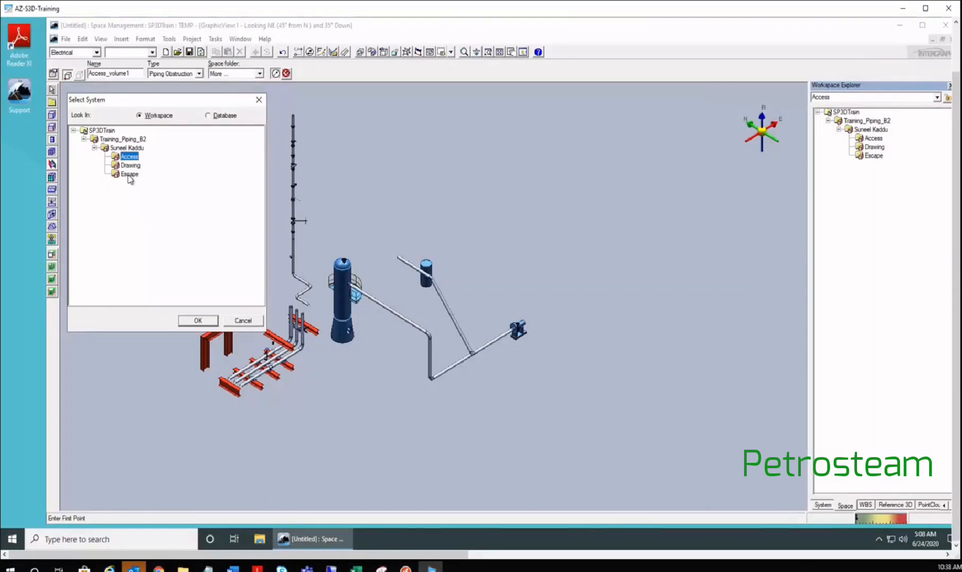
click(129, 175)
click(197, 321)
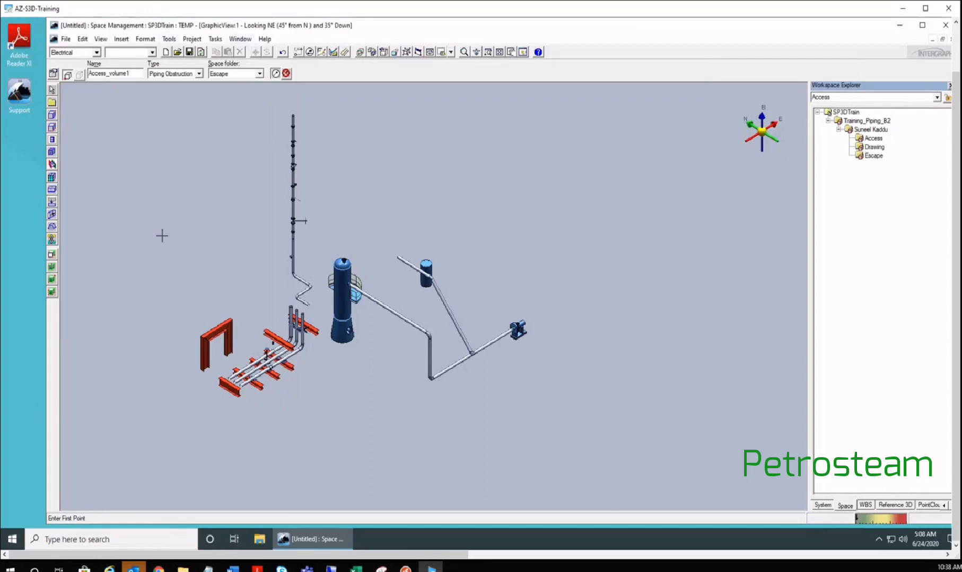
- Draw Access_volume1 as a tall box from a corner left of the portal frame to its top corner
middle_drag(161, 234, 316, 264)
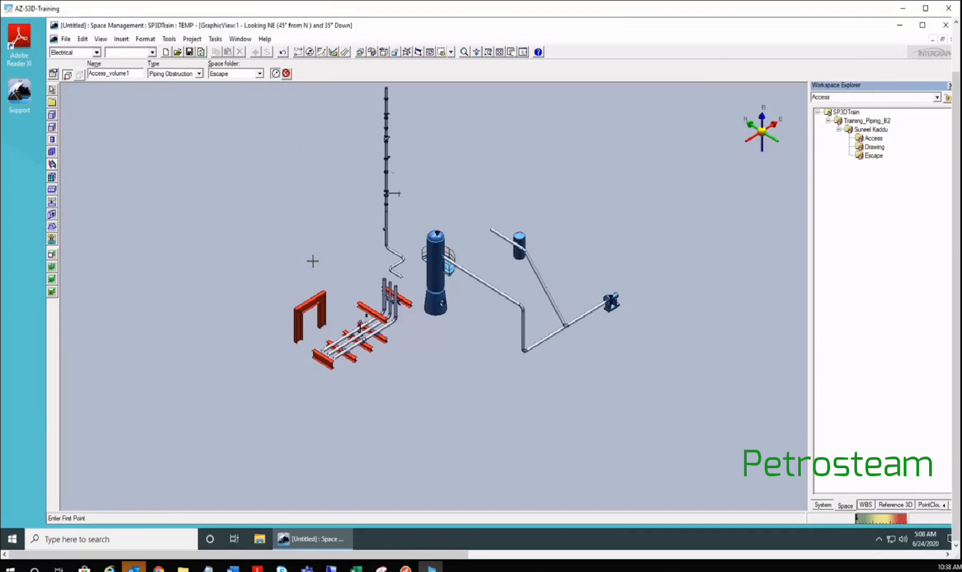
scroll(313, 260, up, 1)
scroll(313, 261, up, 1)
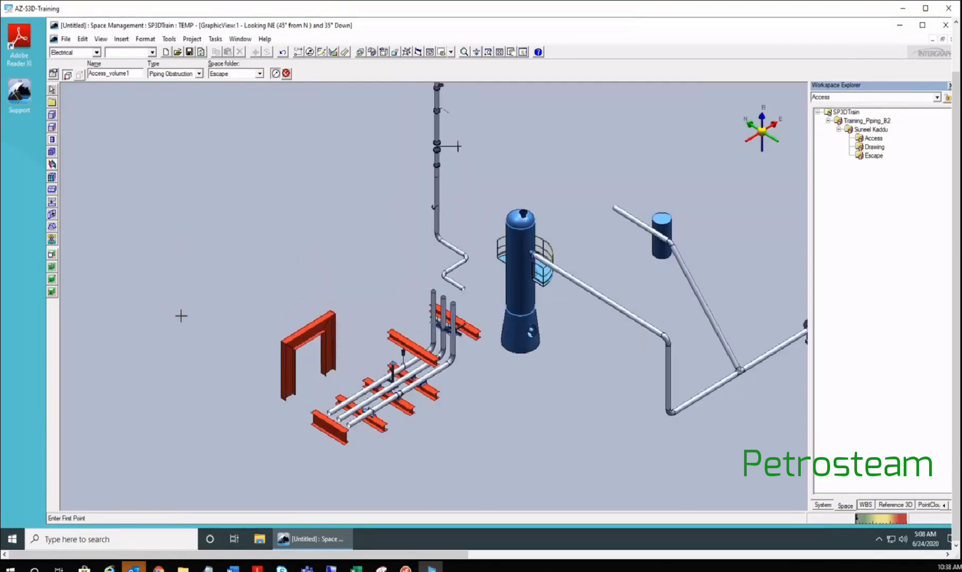
click(185, 325)
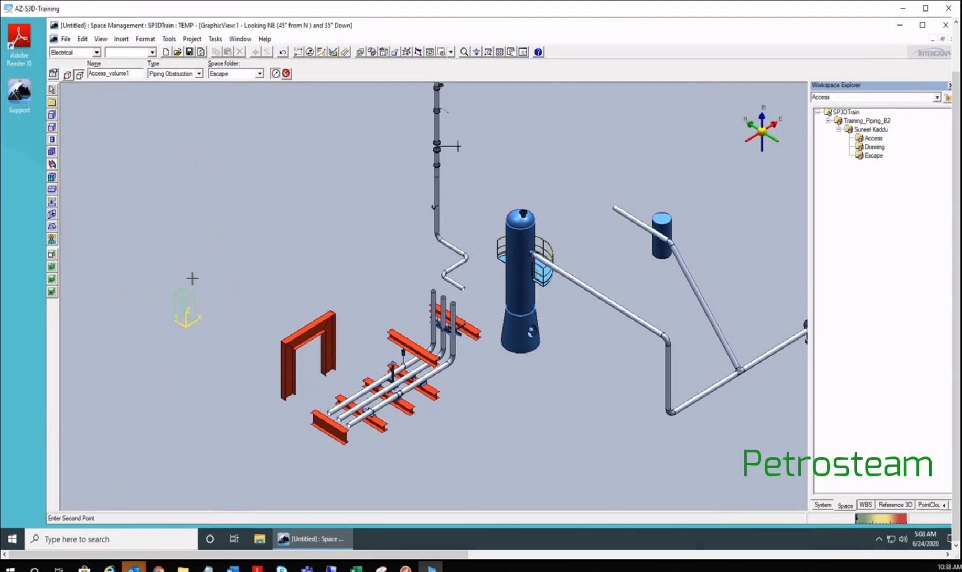
scroll(192, 277, up, 3)
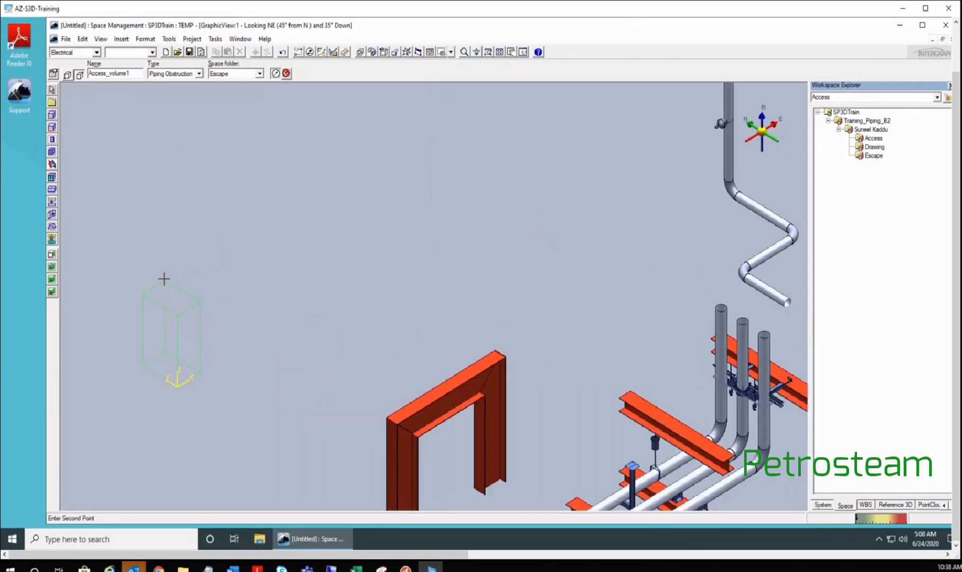
scroll(172, 259, up, 3)
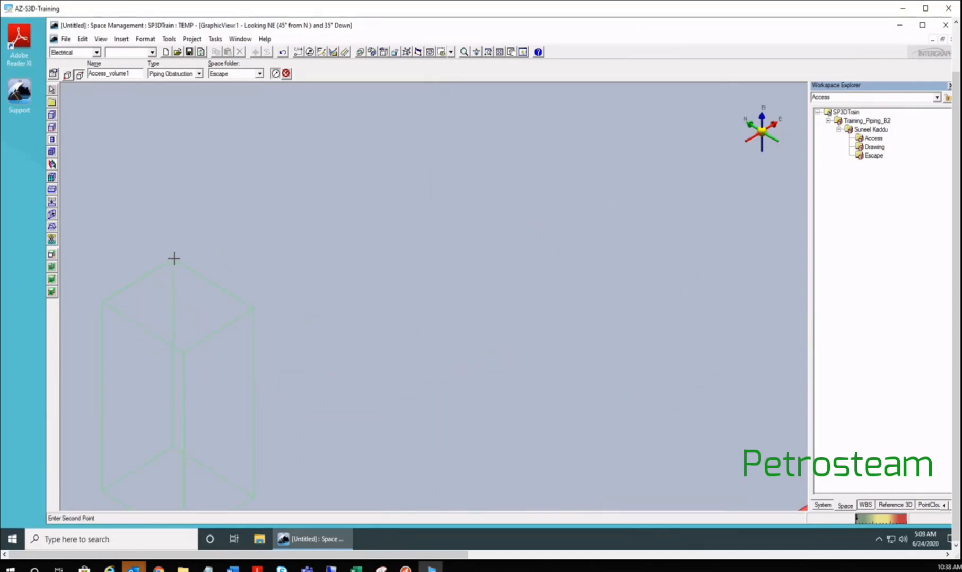
scroll(257, 192, down, 2)
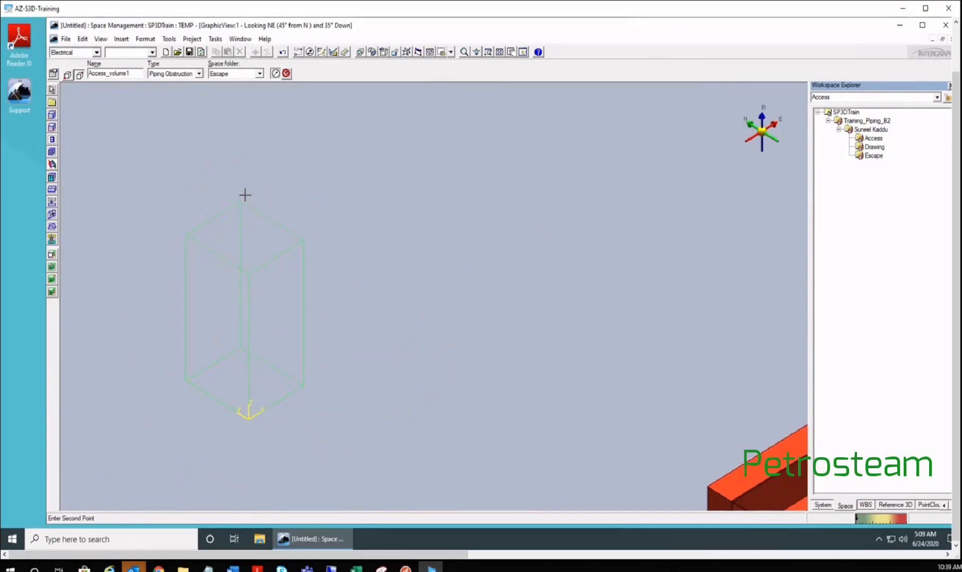
scroll(258, 177, up, 2)
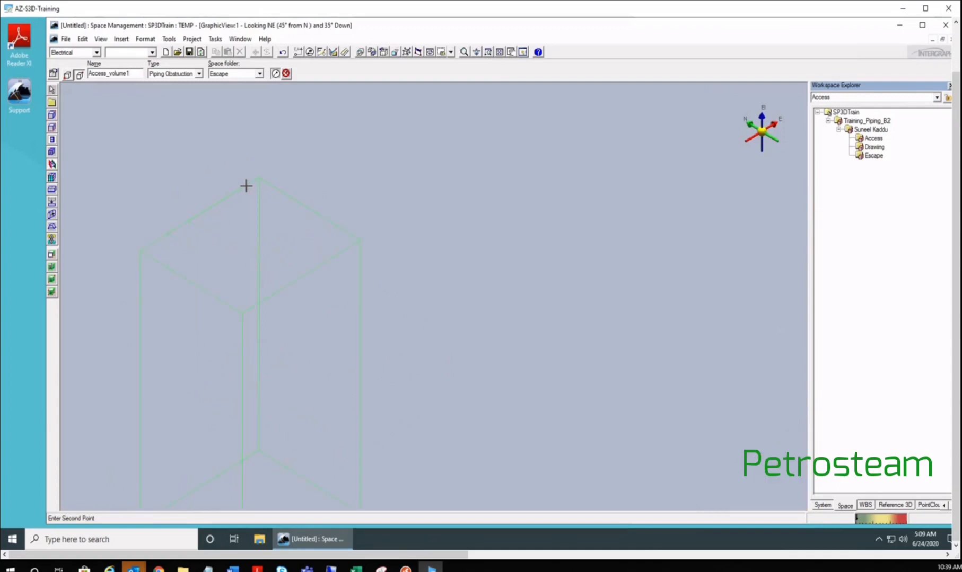
scroll(239, 159, down, 2)
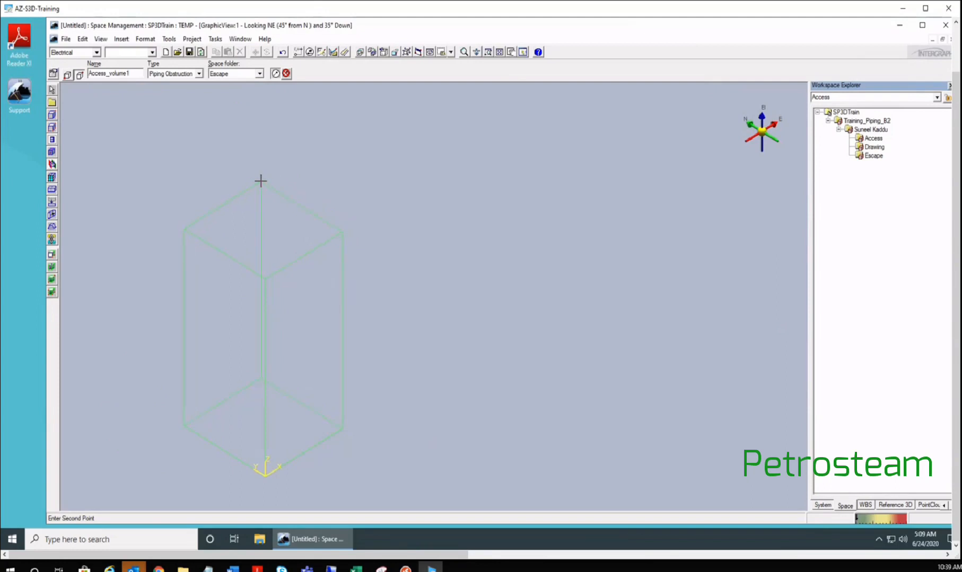
click(244, 175)
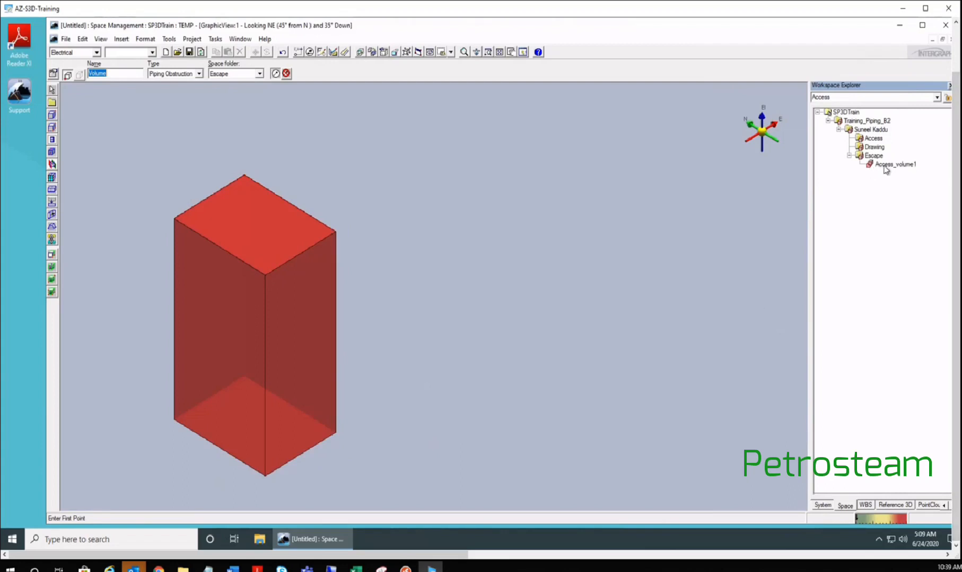
- End the Place Volume command with Esc and select Access_volume1 in the Workspace Explorer
middle_drag(600, 297, 747, 285)
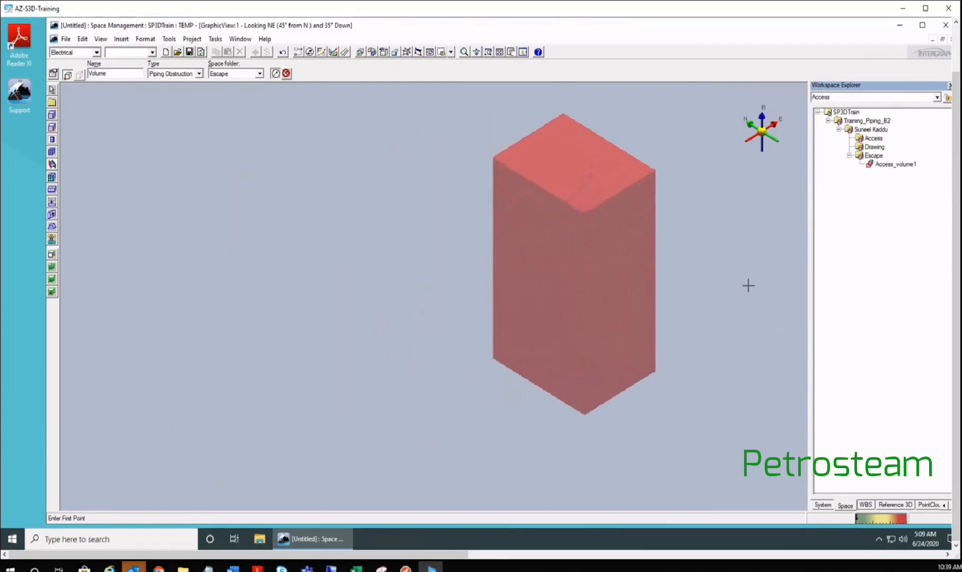
click(891, 166)
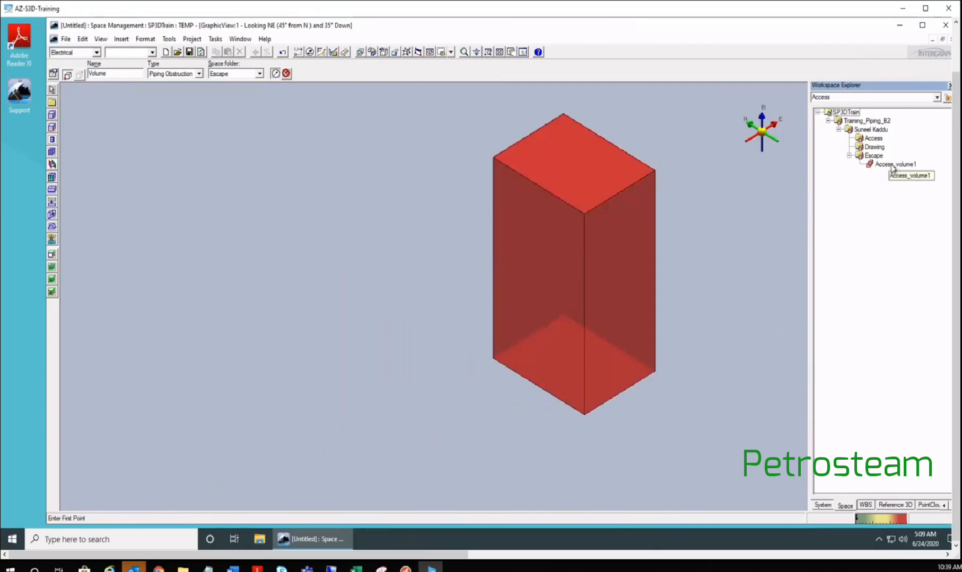
key(Escape)
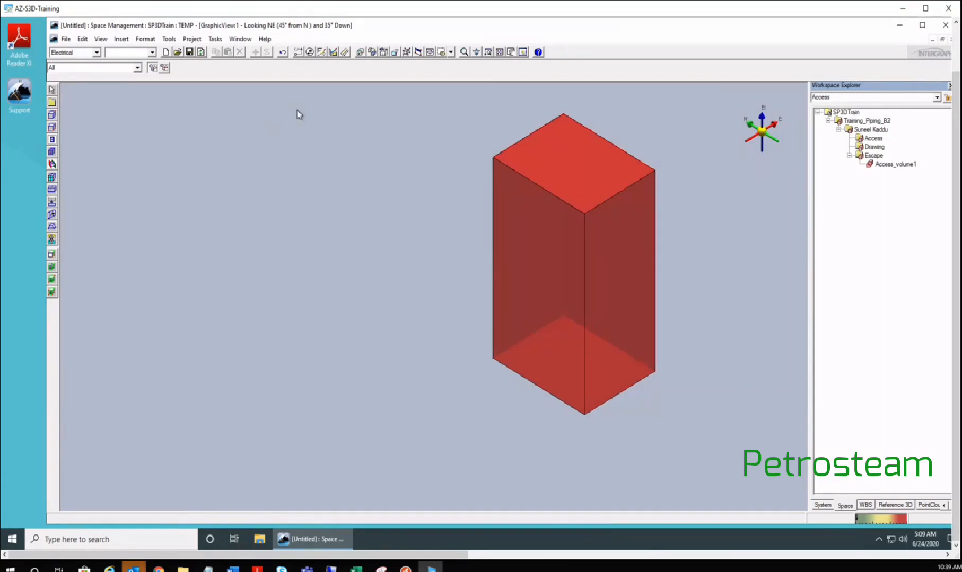
click(894, 165)
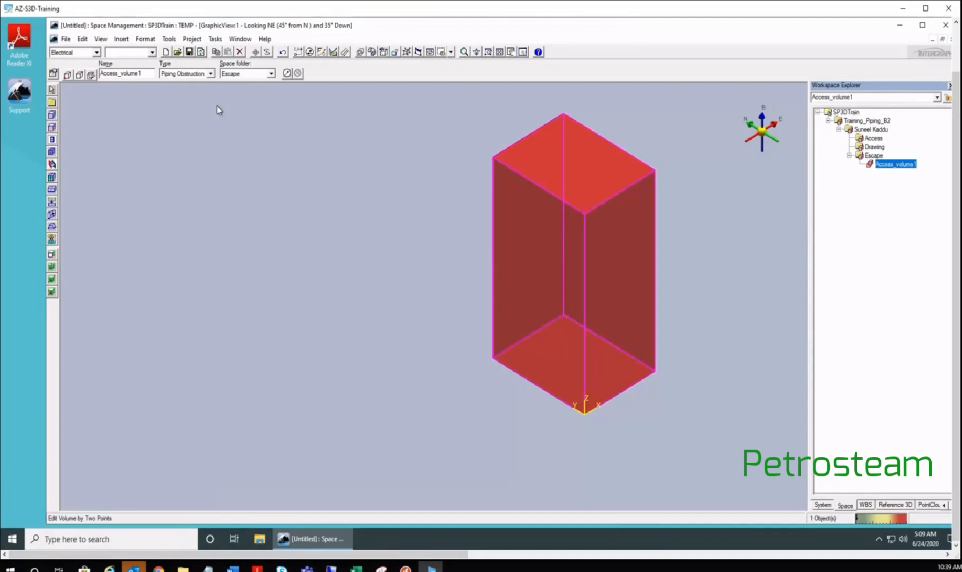
- Reassign Access_volume1's space folder from Escape to Access in the Select System picker
click(272, 74)
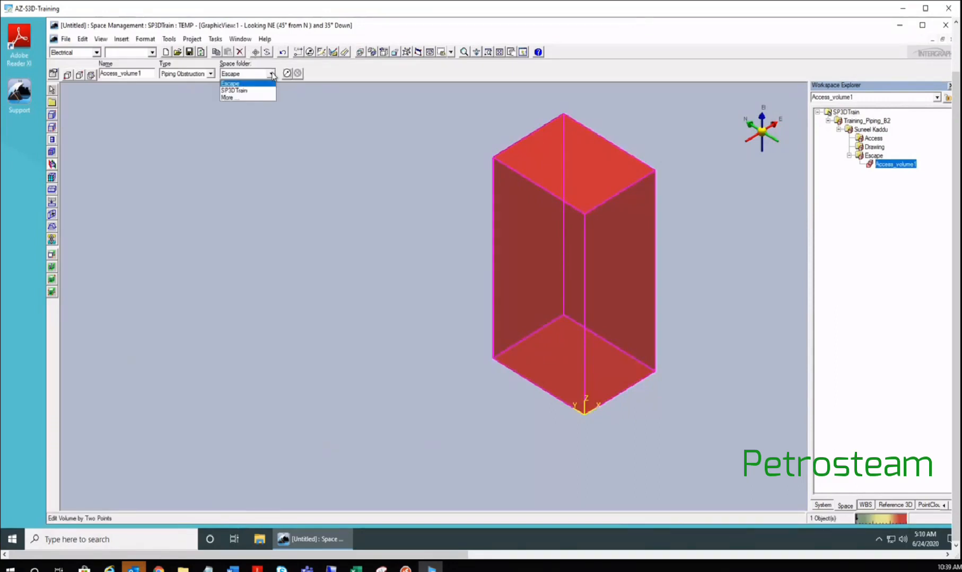
click(721, 161)
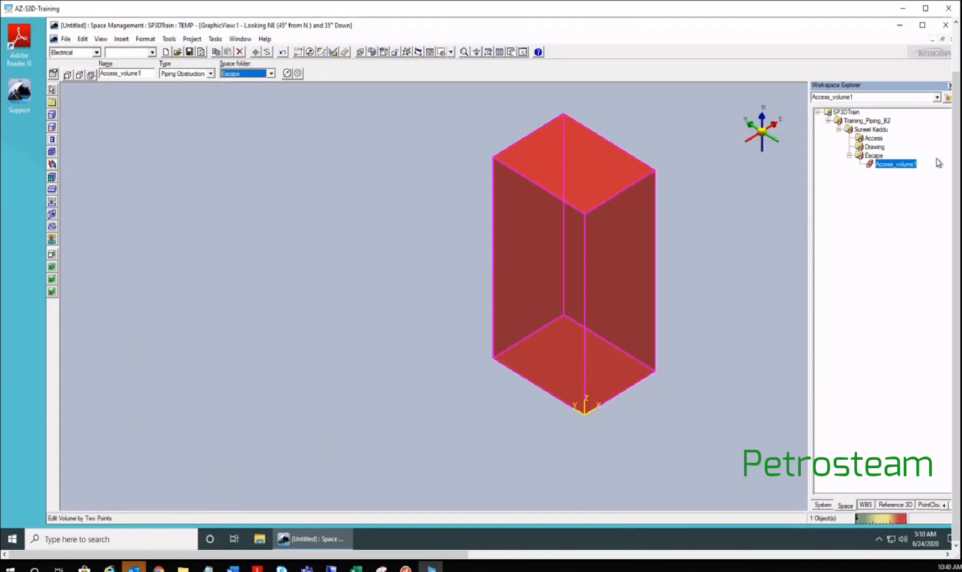
click(264, 77)
click(223, 98)
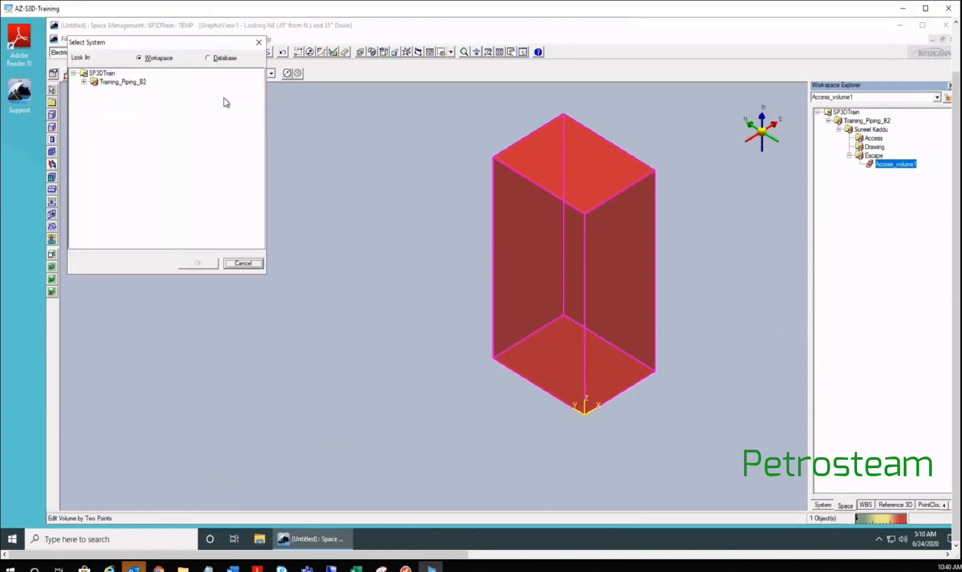
click(84, 81)
click(94, 90)
click(123, 101)
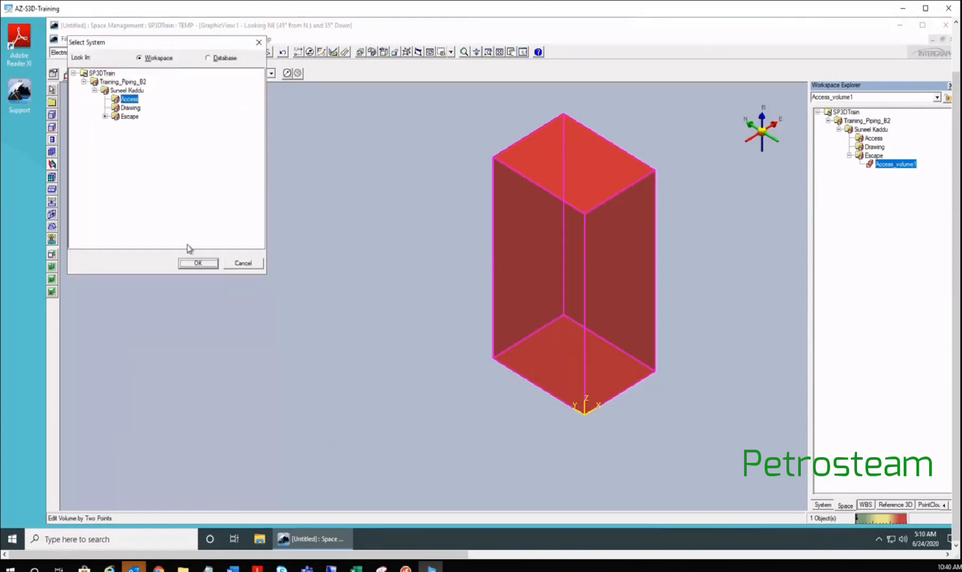
click(198, 263)
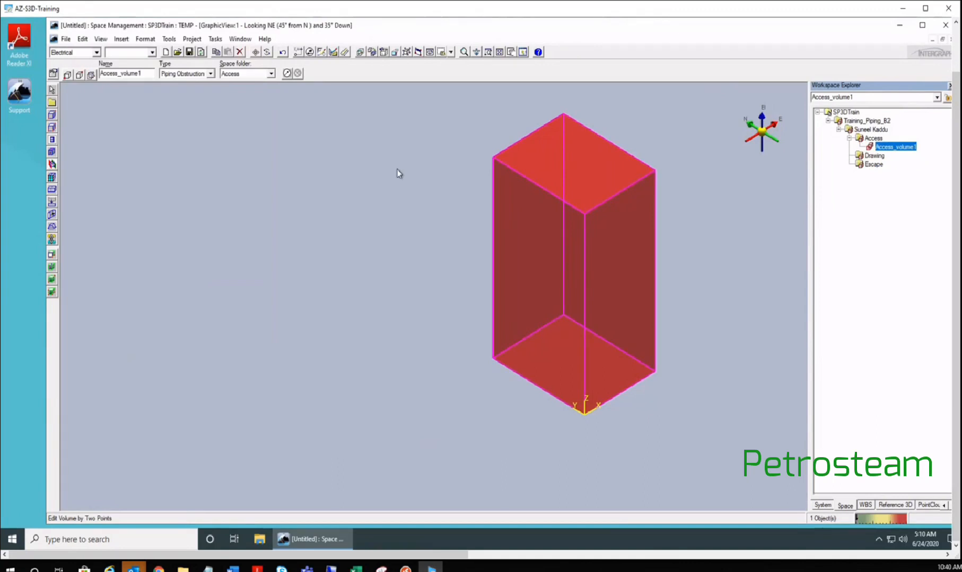
middle_drag(396, 169, 413, 171)
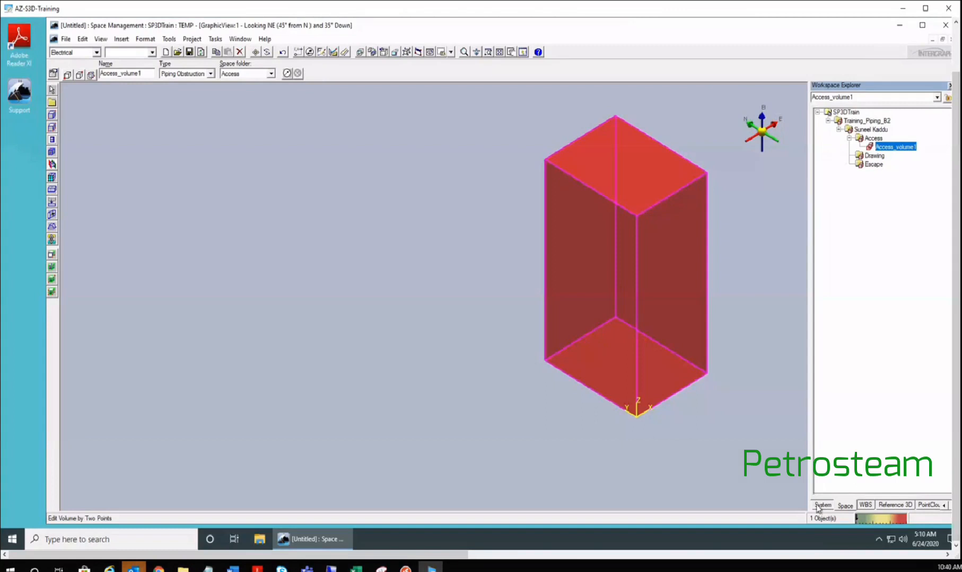
scroll(233, 220, down, 5)
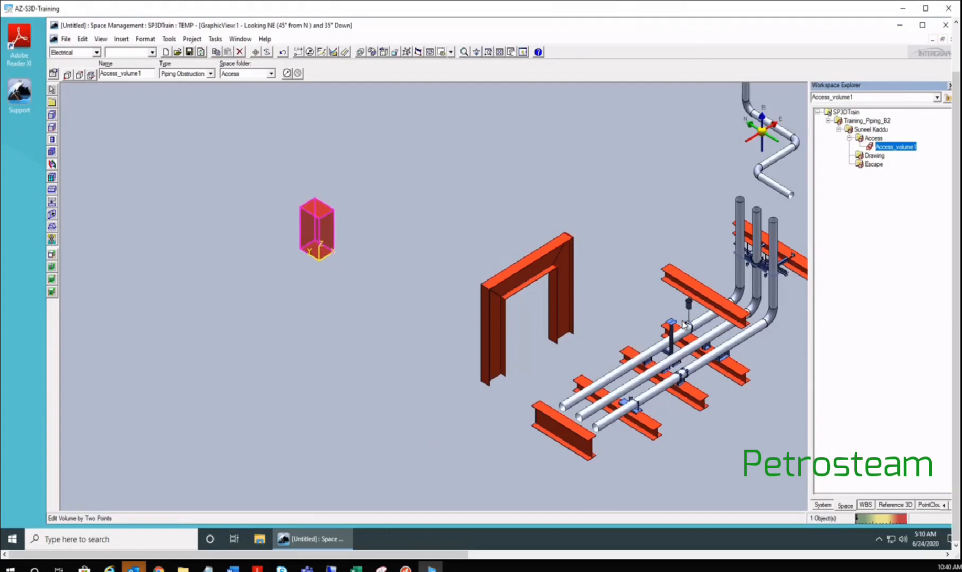
scroll(475, 234, down, 3)
middle_drag(475, 230, 393, 306)
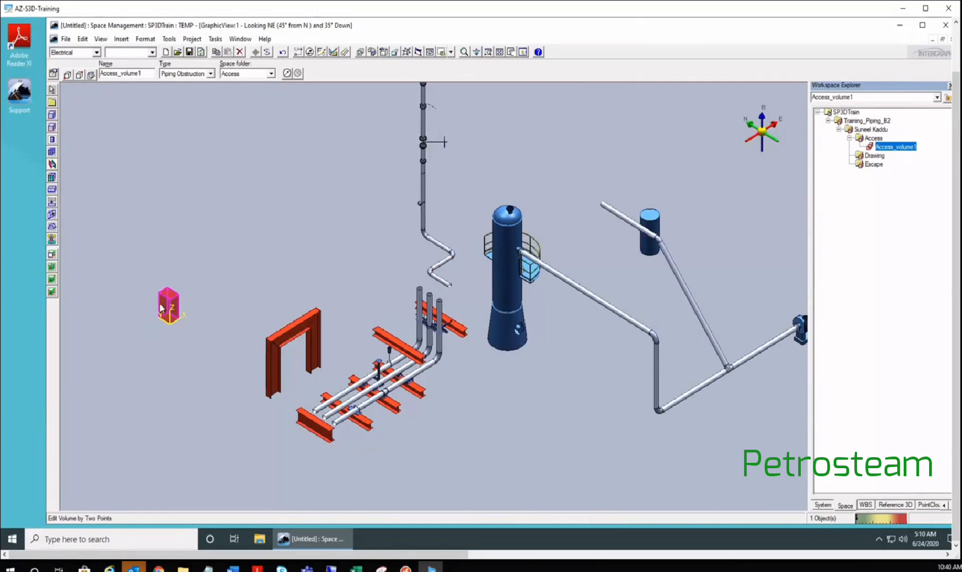
scroll(162, 305, up, 5)
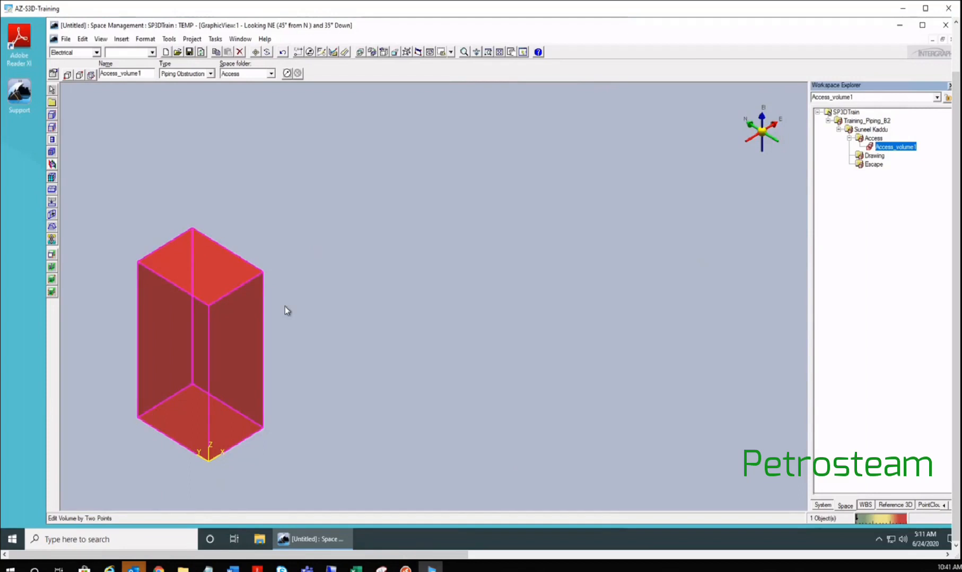
- Finish the previous edit and name the new volume Escape_route
click(285, 310)
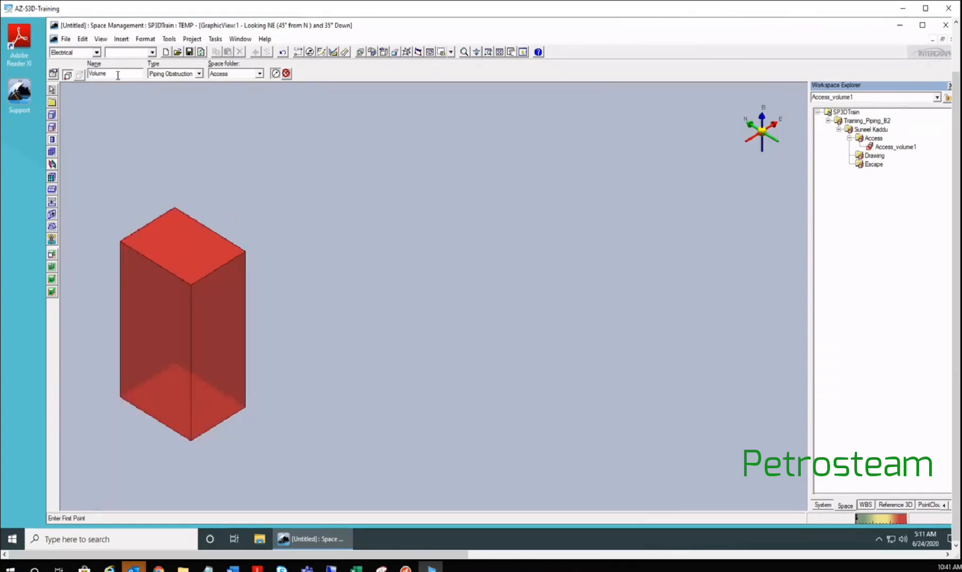
double_click(118, 75)
text(Escape)
text(_route)
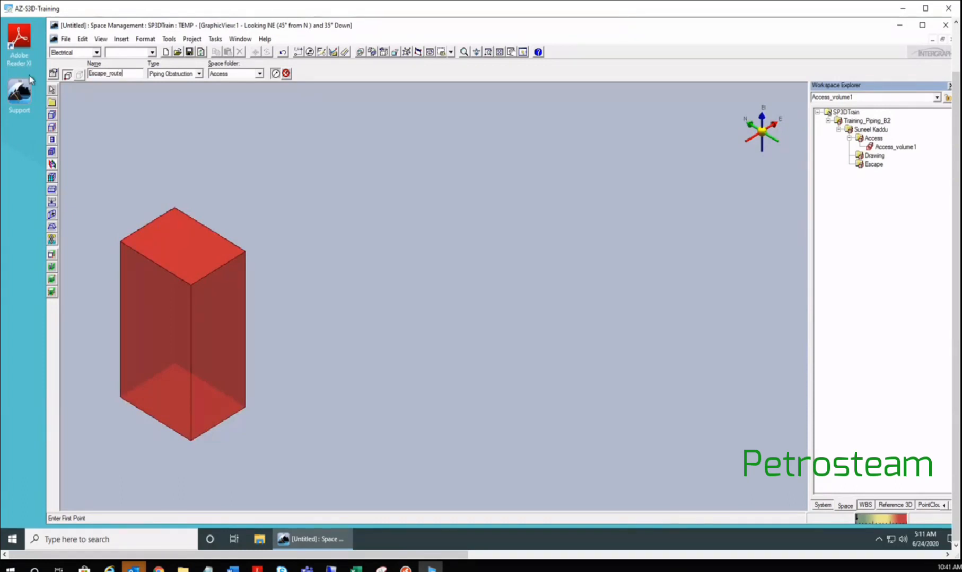
- Set the type to SPACE_DEF_IV03 Temporary Obstruction from the enlarged Select Space catalogue
click(173, 74)
click(170, 91)
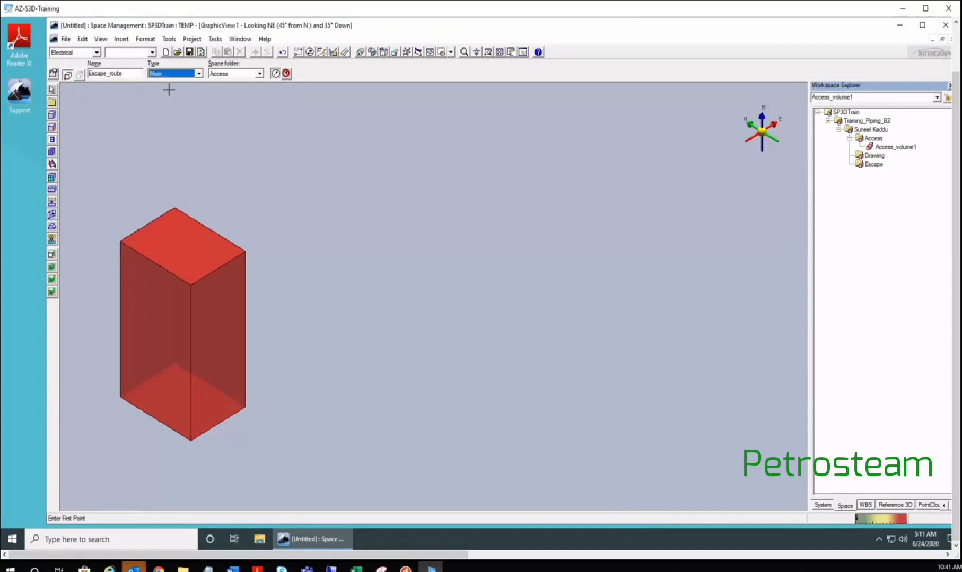
drag(227, 213, 227, 300)
drag(329, 155, 466, 156)
drag(329, 98, 372, 98)
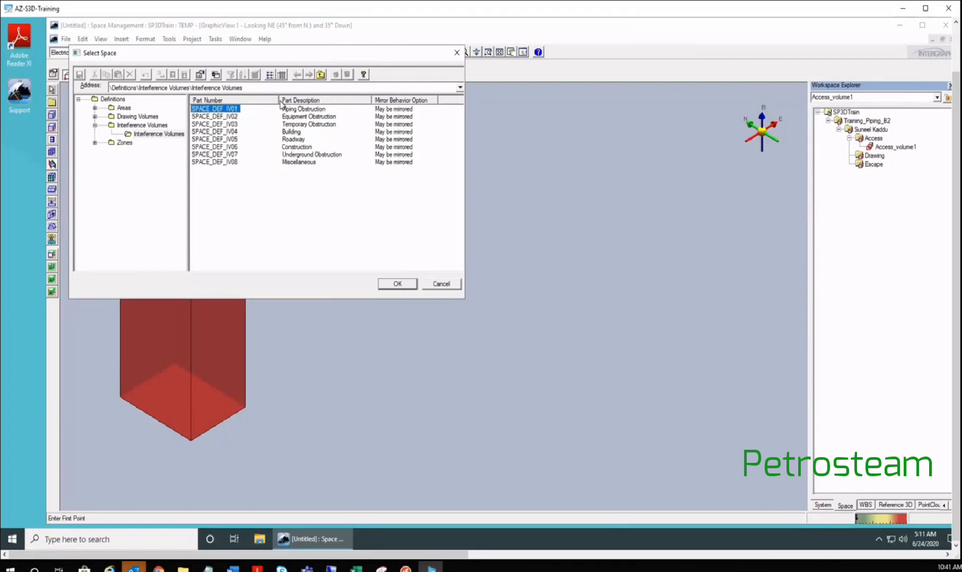
drag(279, 101, 252, 100)
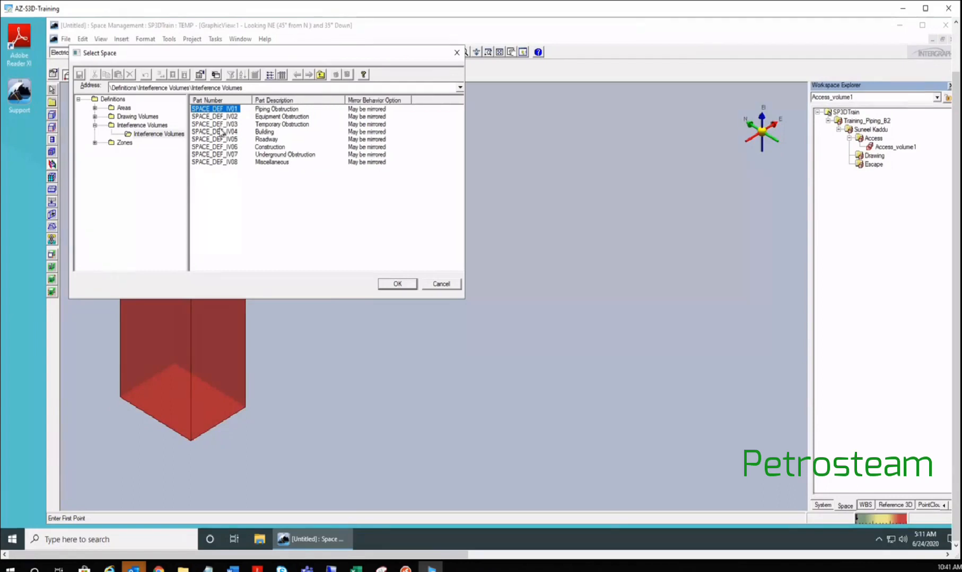
click(225, 125)
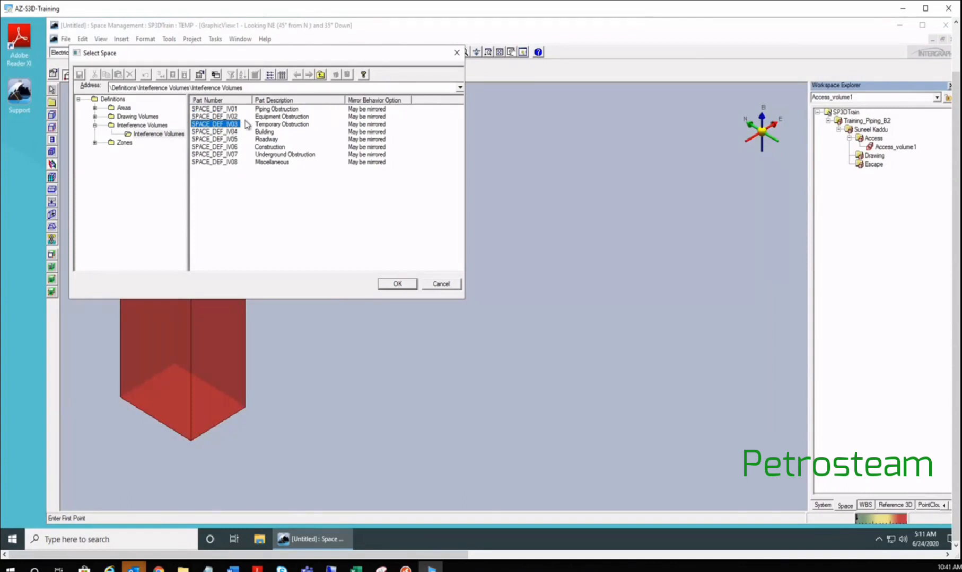
click(397, 284)
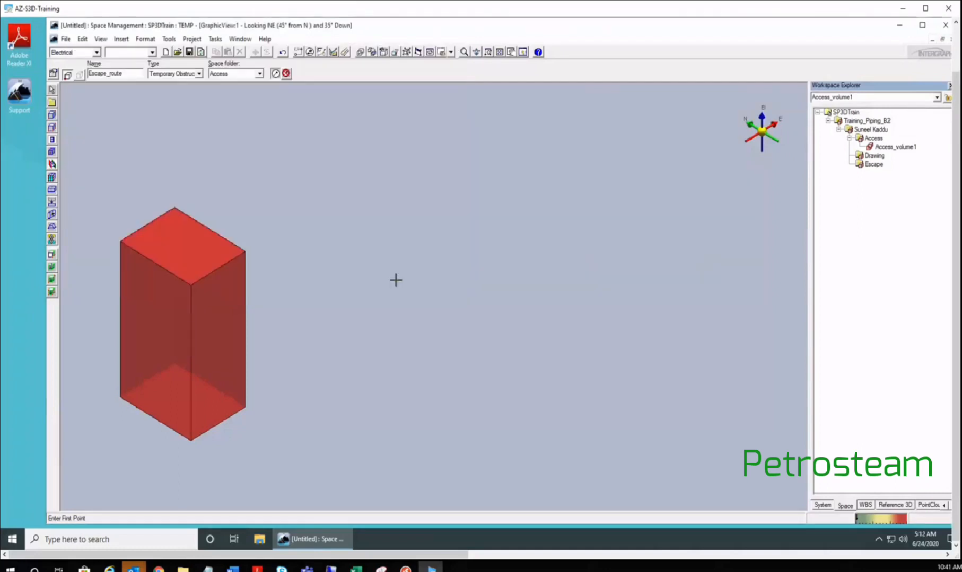
- Set the space folder to Escape and place the Escape_route box beside the first one
click(260, 74)
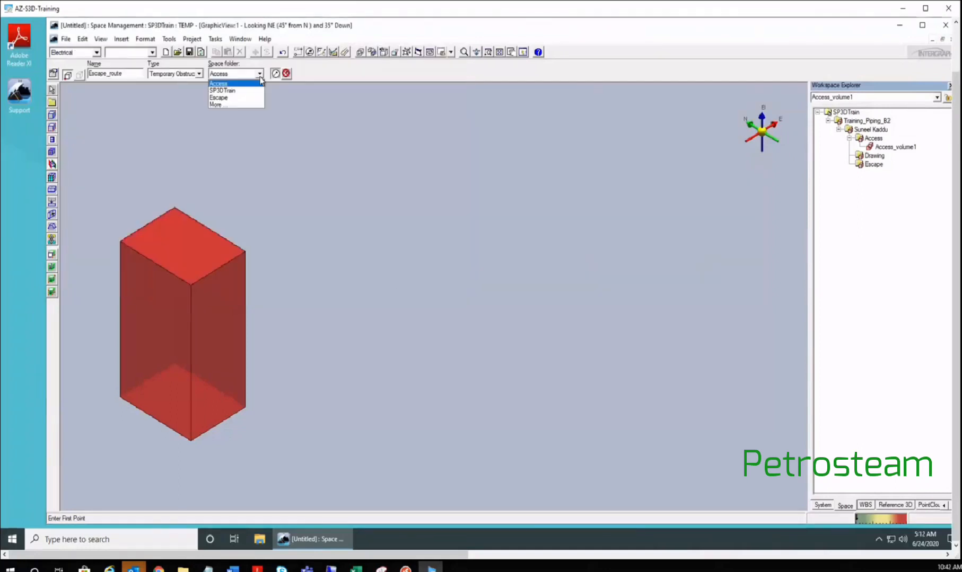
click(220, 98)
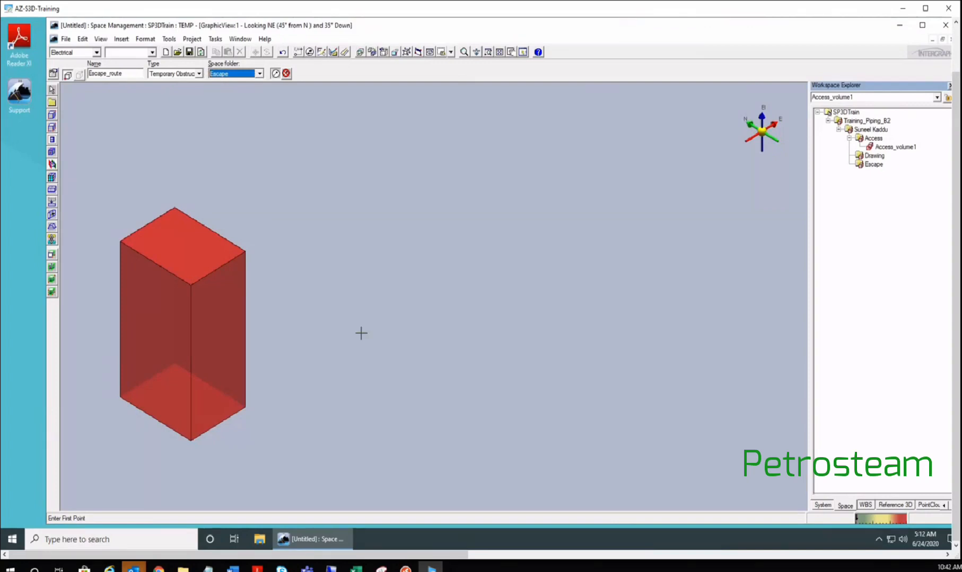
scroll(294, 386, up, 3)
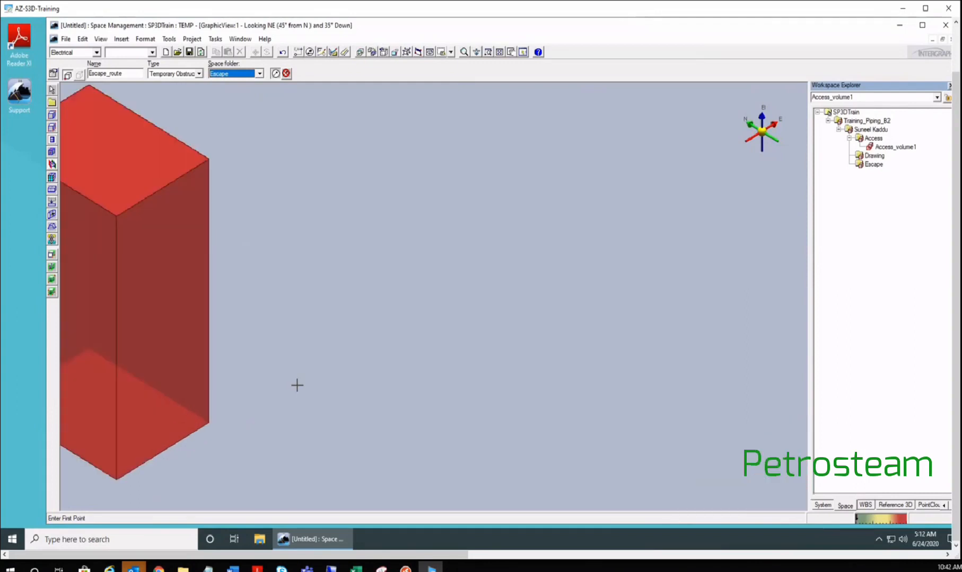
scroll(291, 385, down, 2)
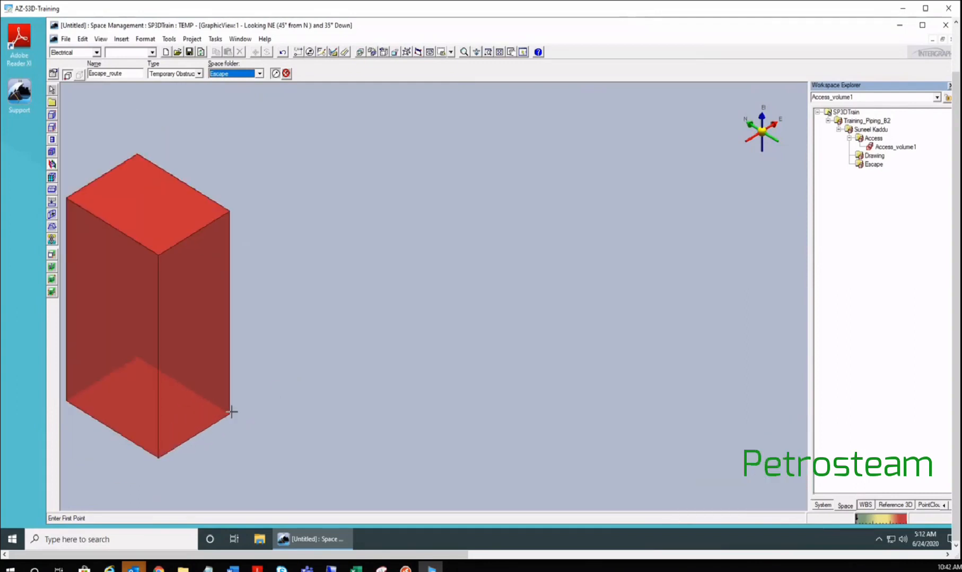
click(278, 388)
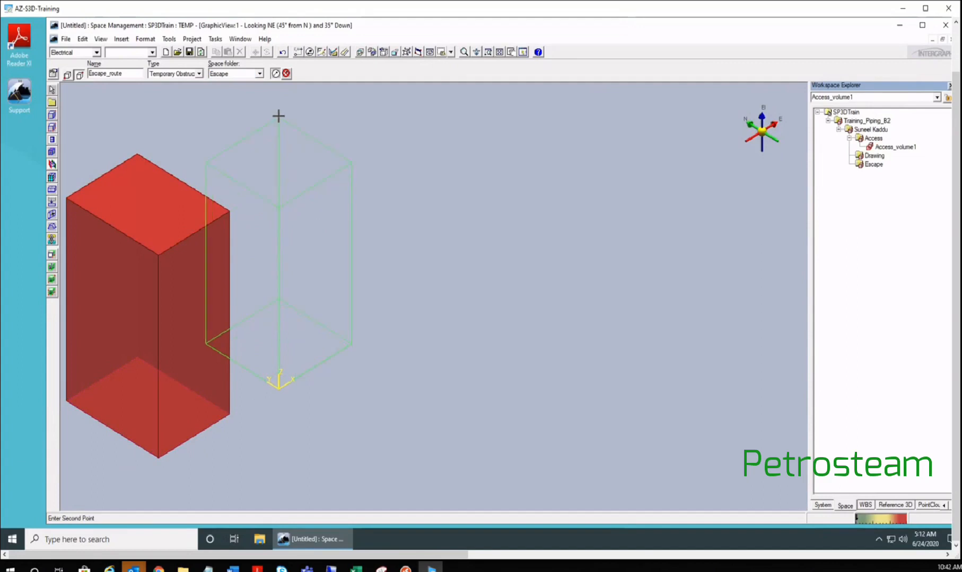
click(274, 113)
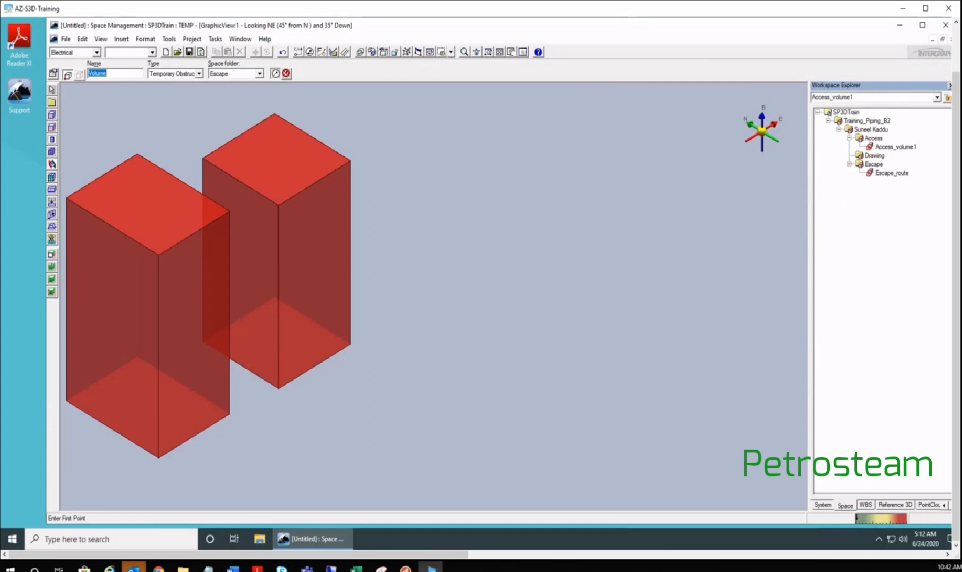
key(alt+Tab)
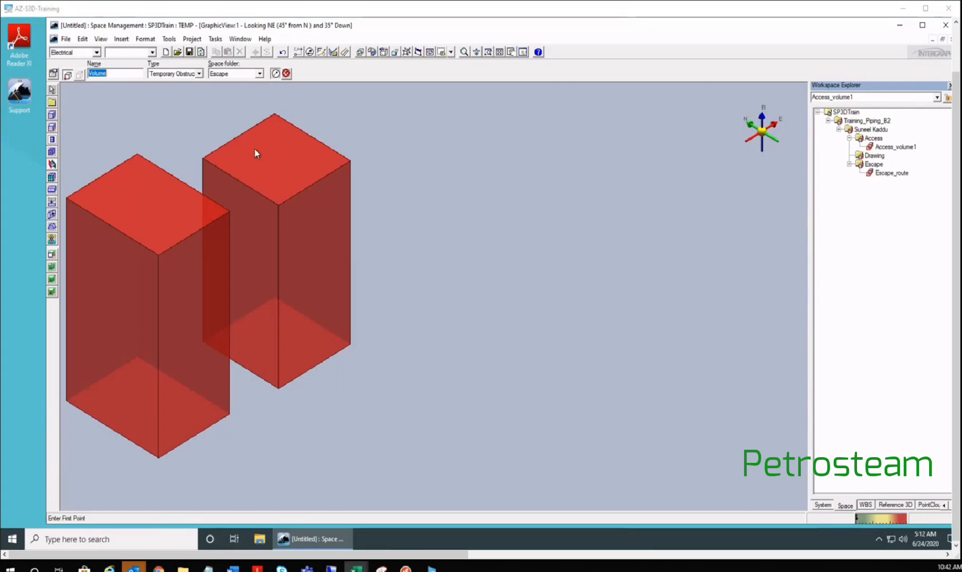
click(531, 166)
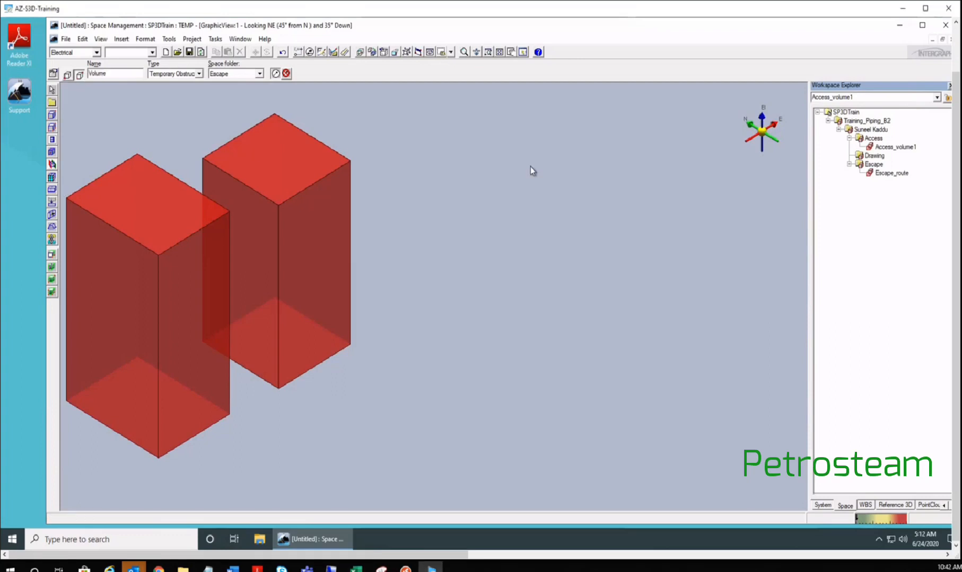
- Stop volume placement with Esc and pick Access_volume1 in the workspace tree
key(Escape)
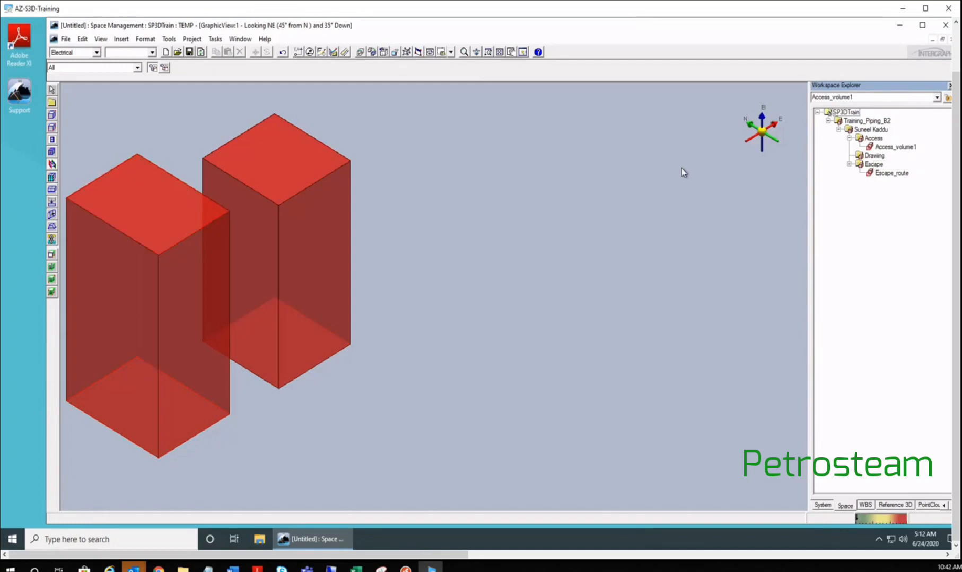
click(895, 147)
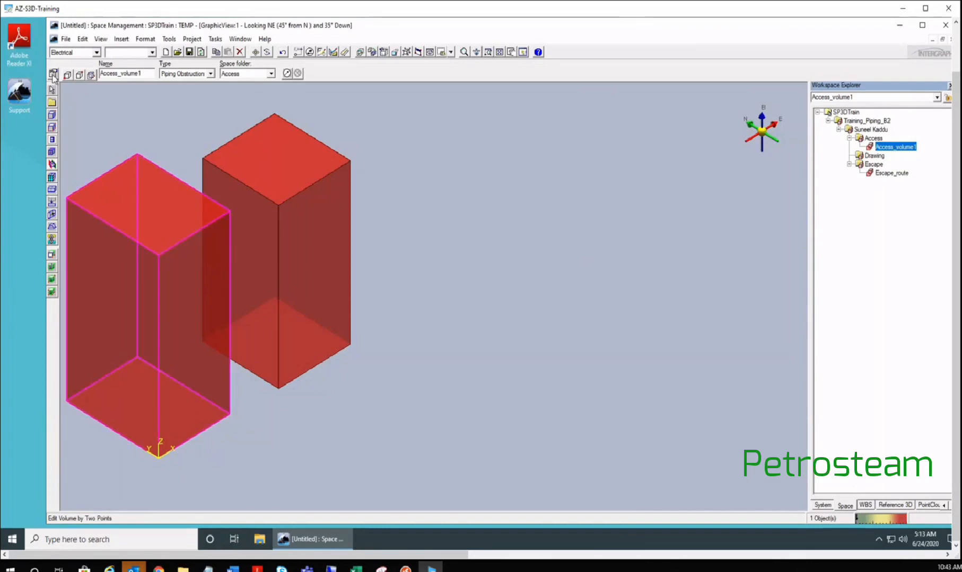
- Change Access_volume1's Name Rule to DescriptionRule in Properties and apply, renaming it Piping Obstruction-1-0021
click(53, 75)
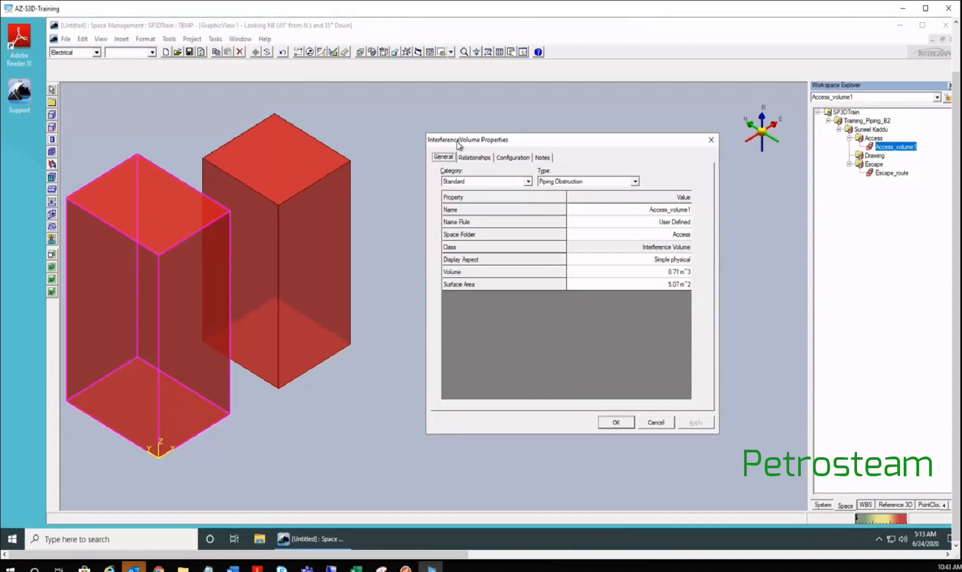
click(656, 424)
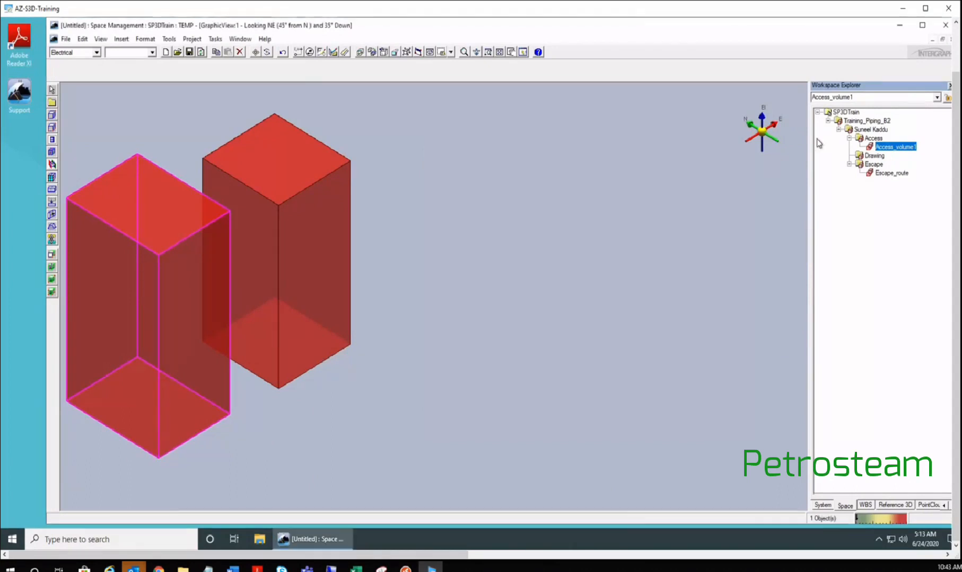
click(54, 73)
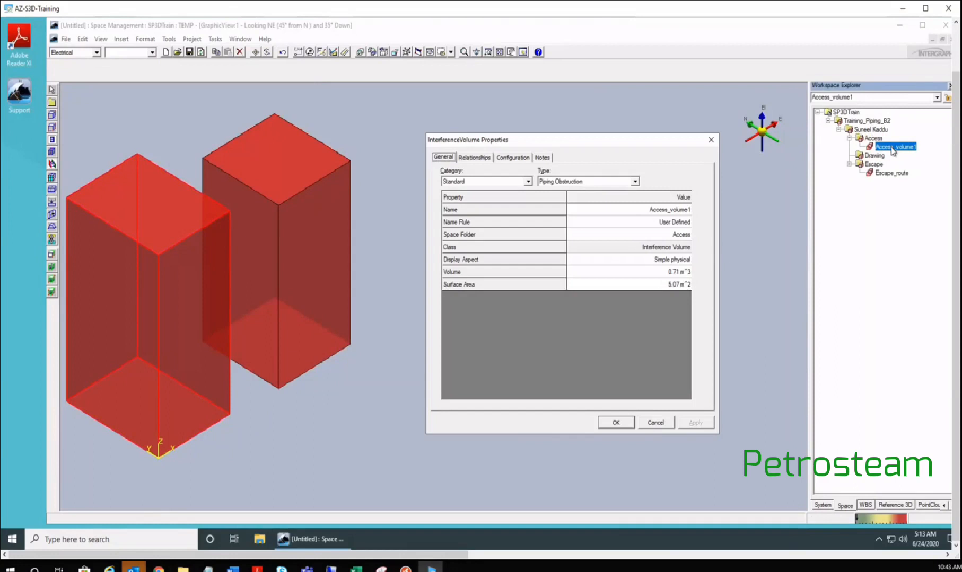
click(670, 210)
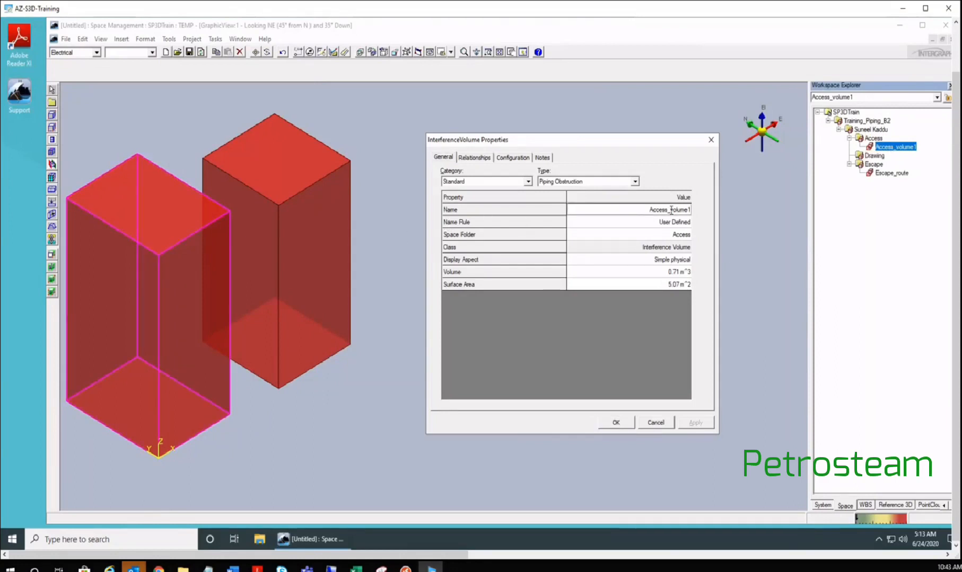
click(682, 222)
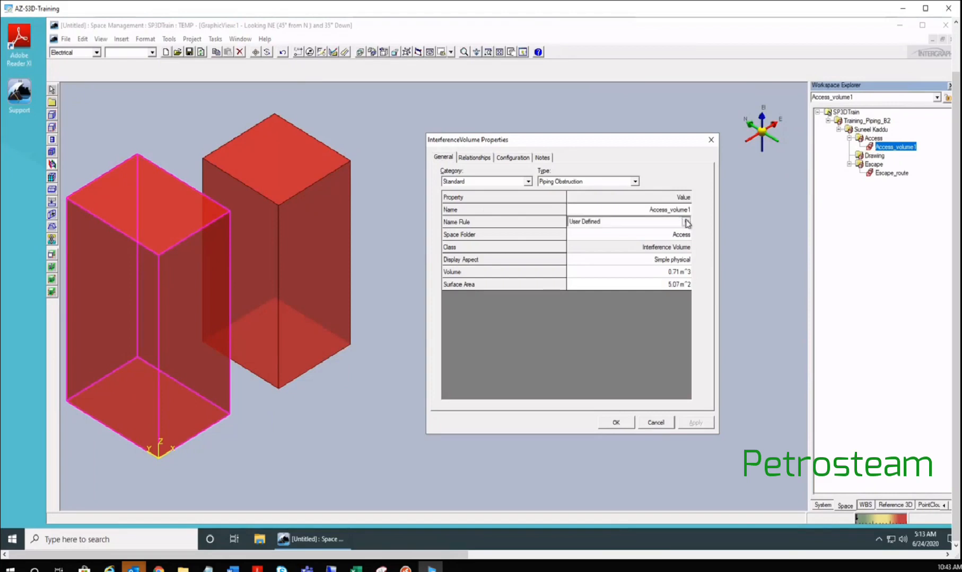
click(686, 222)
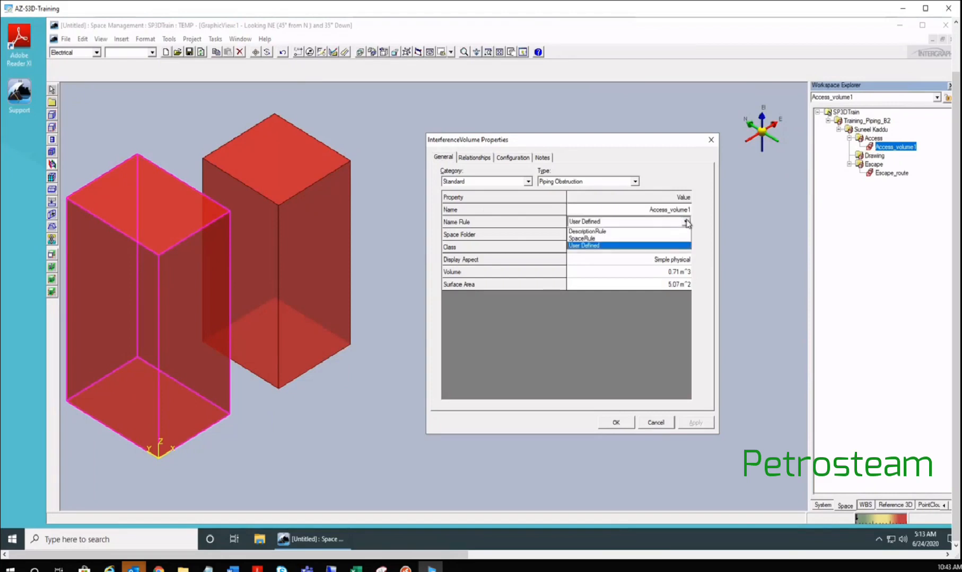
click(595, 232)
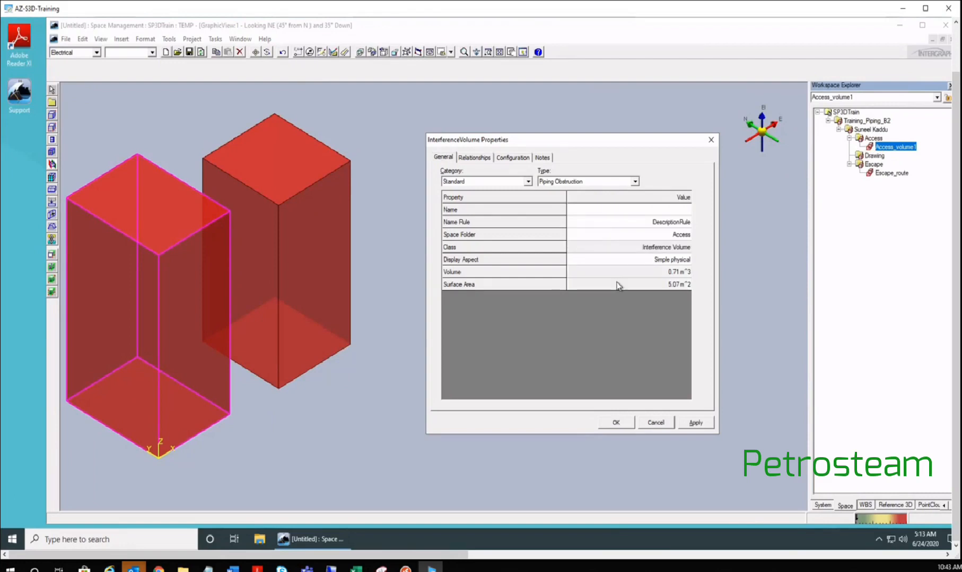
click(694, 423)
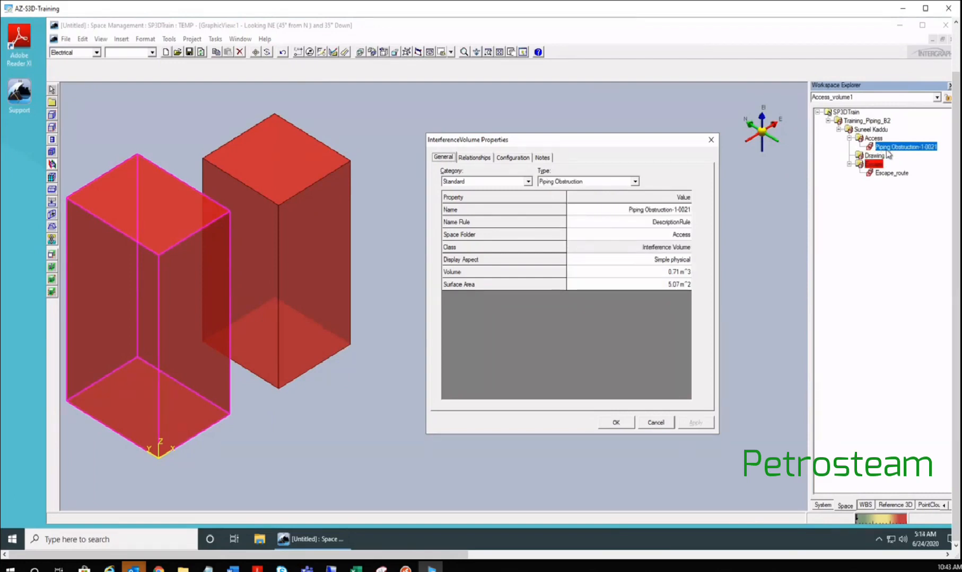
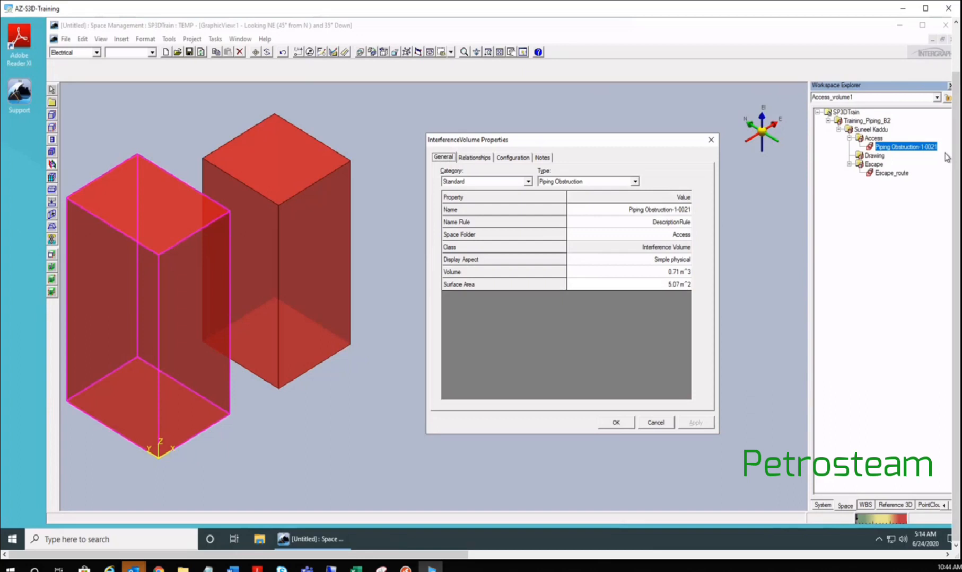
- Change the access volume's Name Rule to SpaceRule and apply, renaming it Access-1-0031
click(685, 223)
click(686, 222)
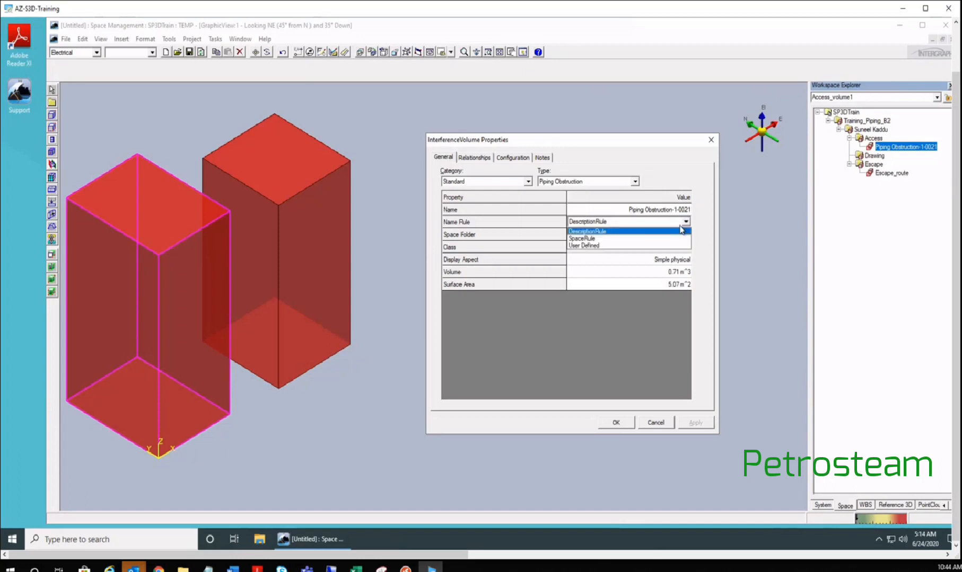
click(585, 238)
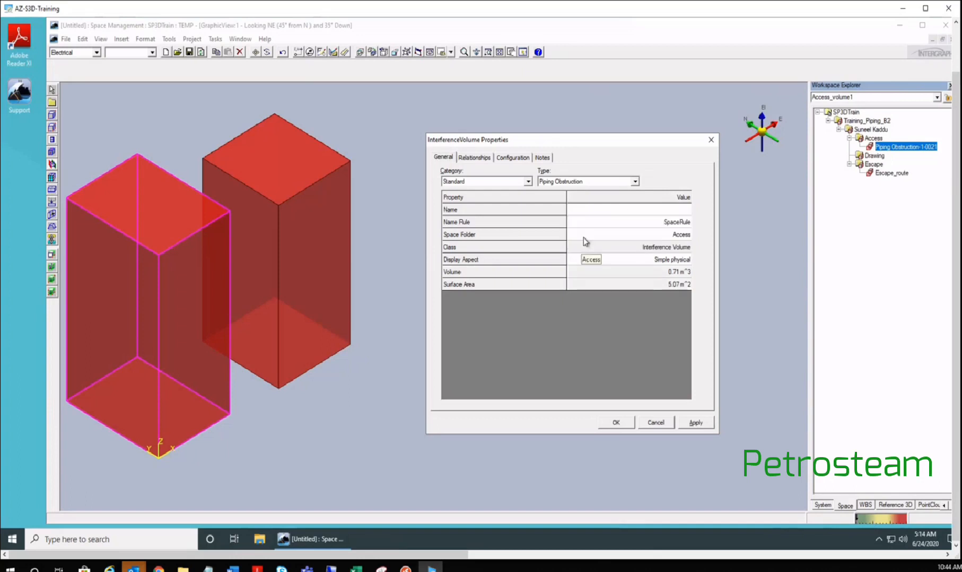
click(696, 423)
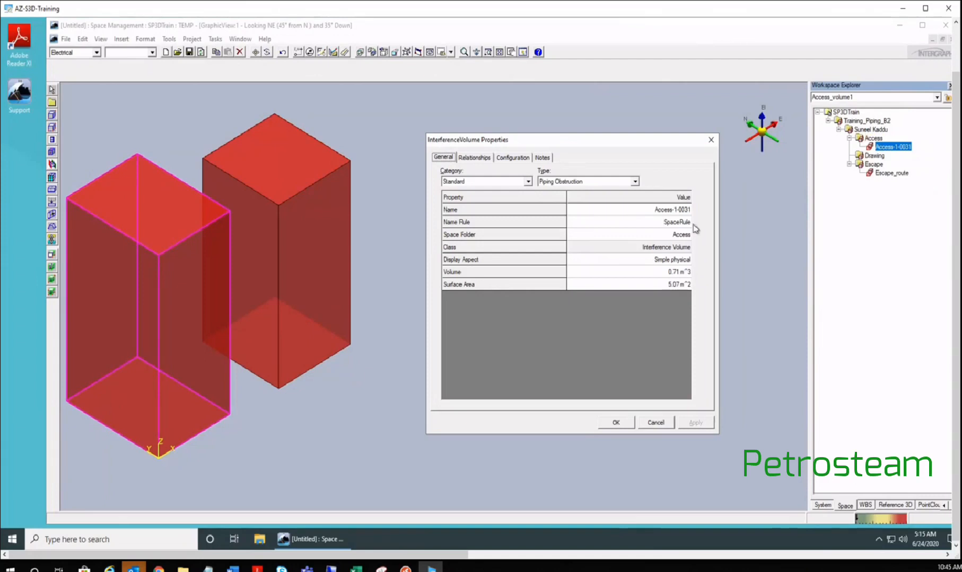
- Set the access volume's Type to Temporary Obstruction and apply
click(635, 181)
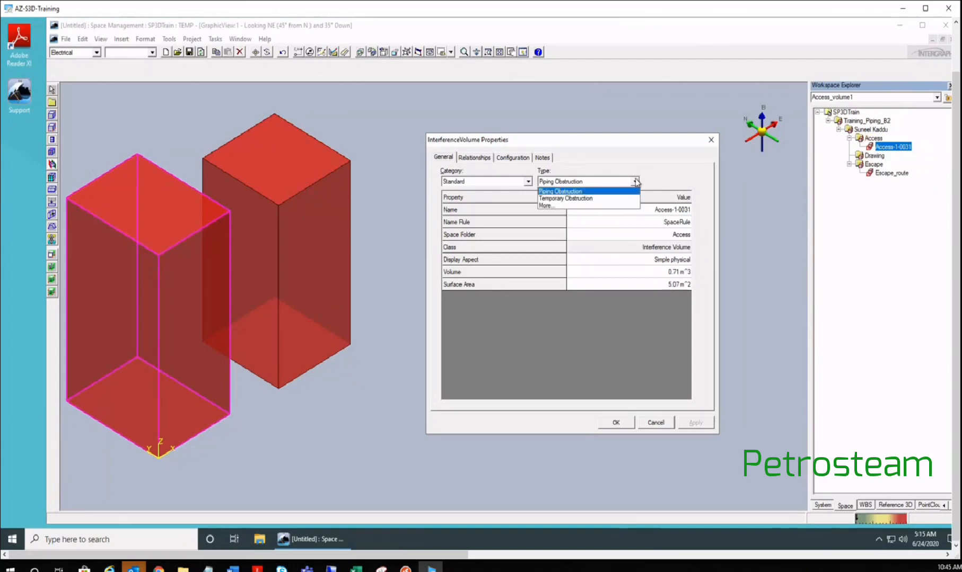
click(635, 182)
click(634, 183)
click(565, 200)
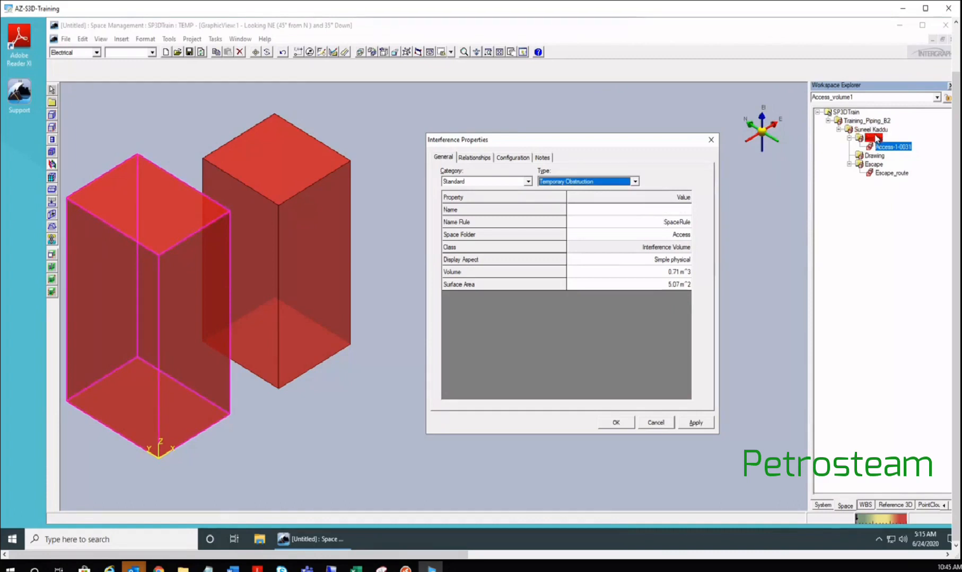
click(694, 423)
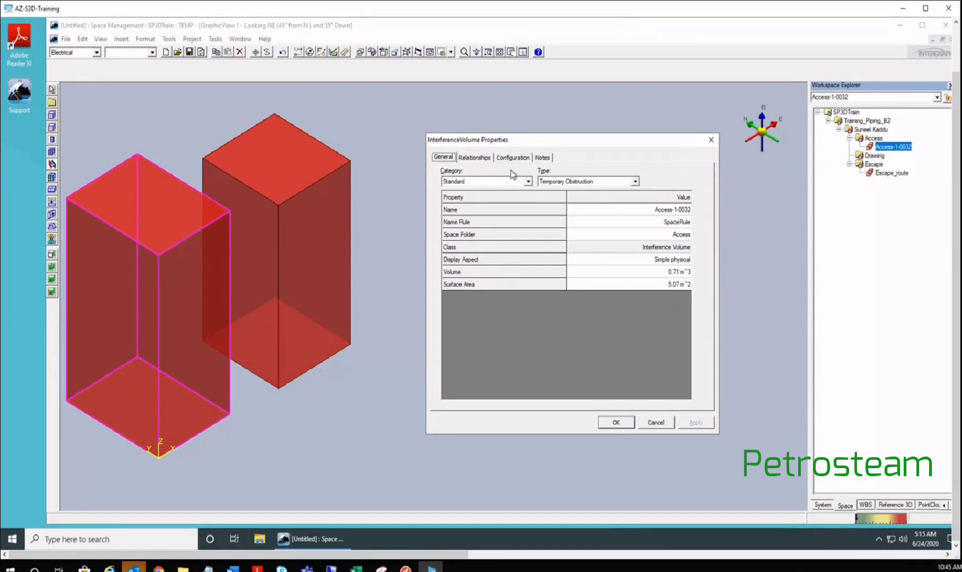
- Pick SPACE_DEF_IV01 (Piping Obstruction) from the More... catalog and confirm the properties
click(635, 181)
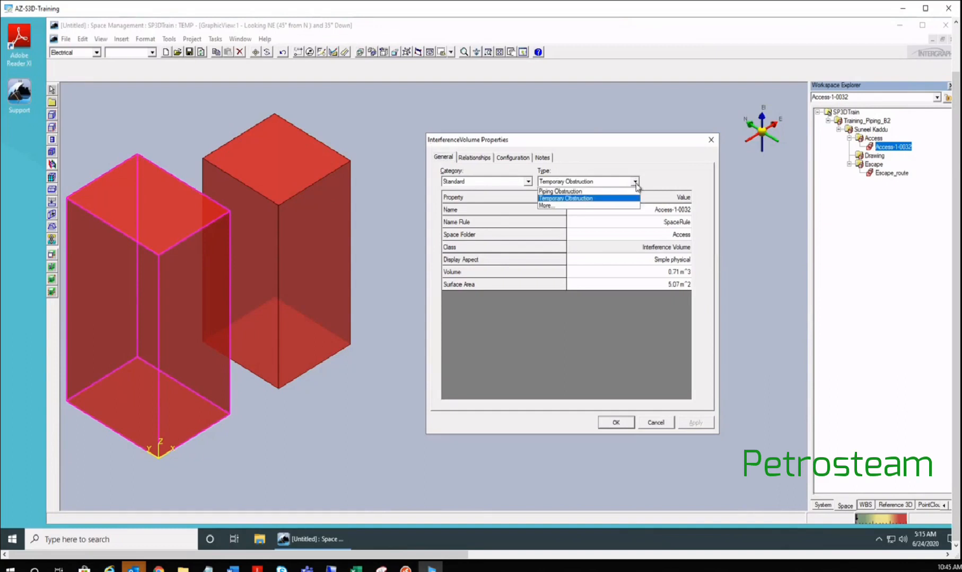
click(551, 191)
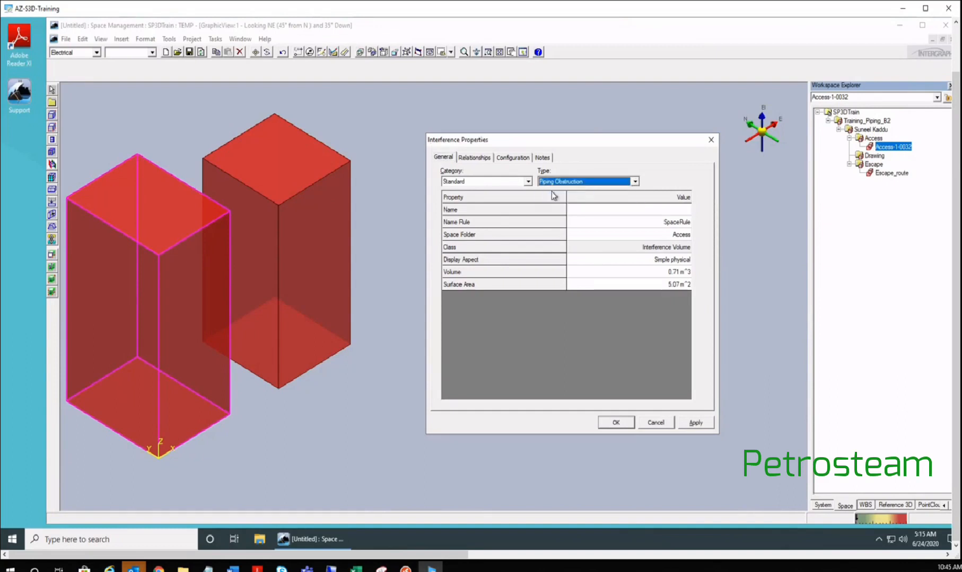
click(634, 182)
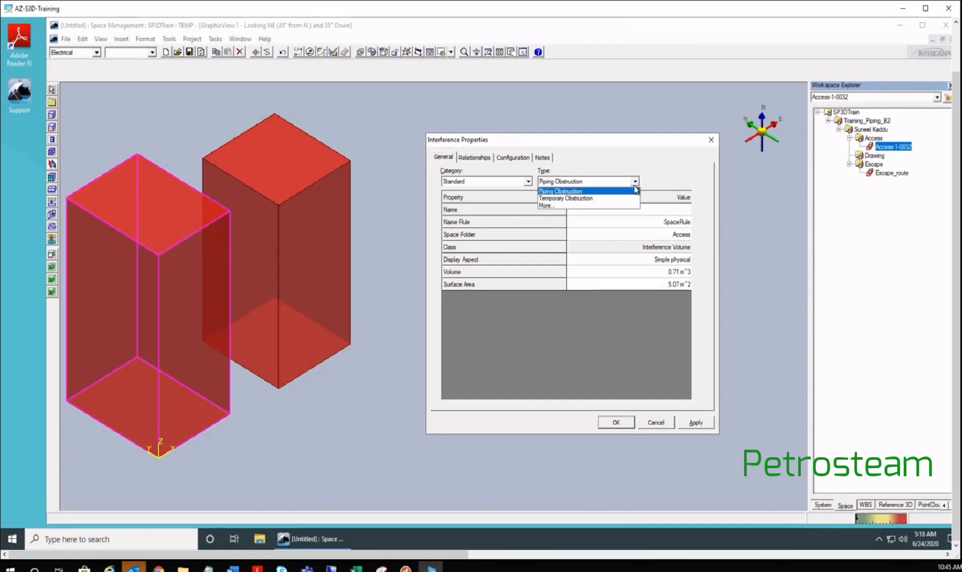
click(549, 206)
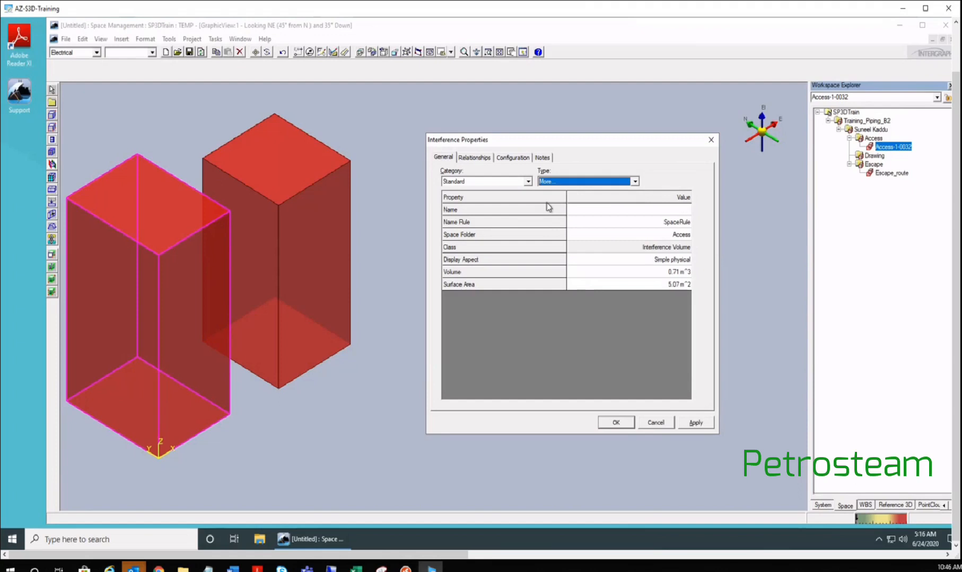
drag(556, 158, 560, 158)
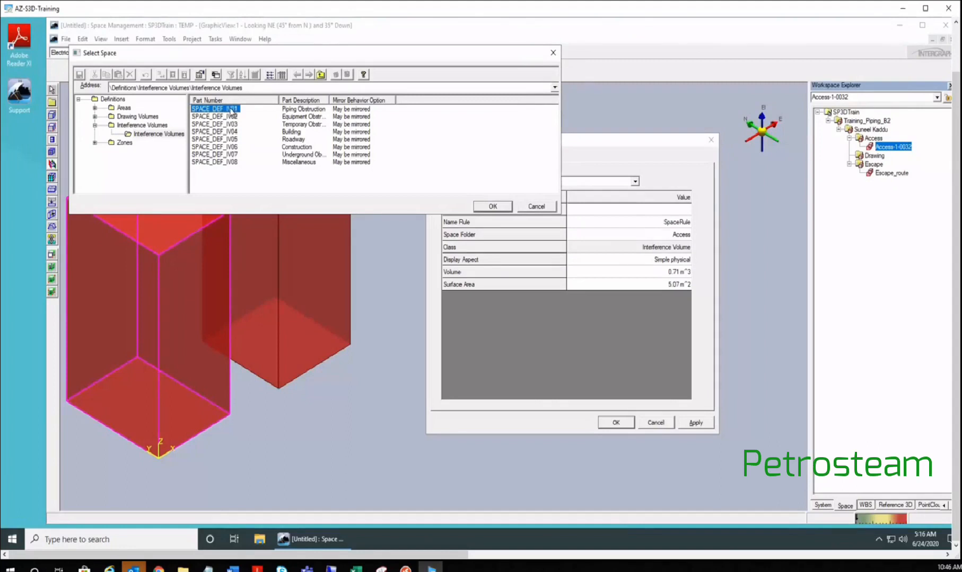
click(493, 205)
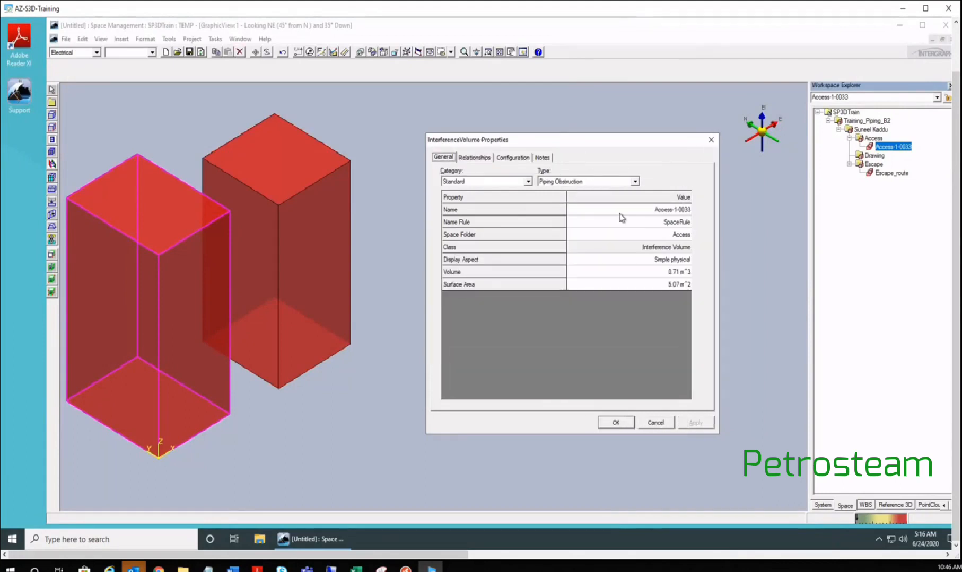
click(618, 419)
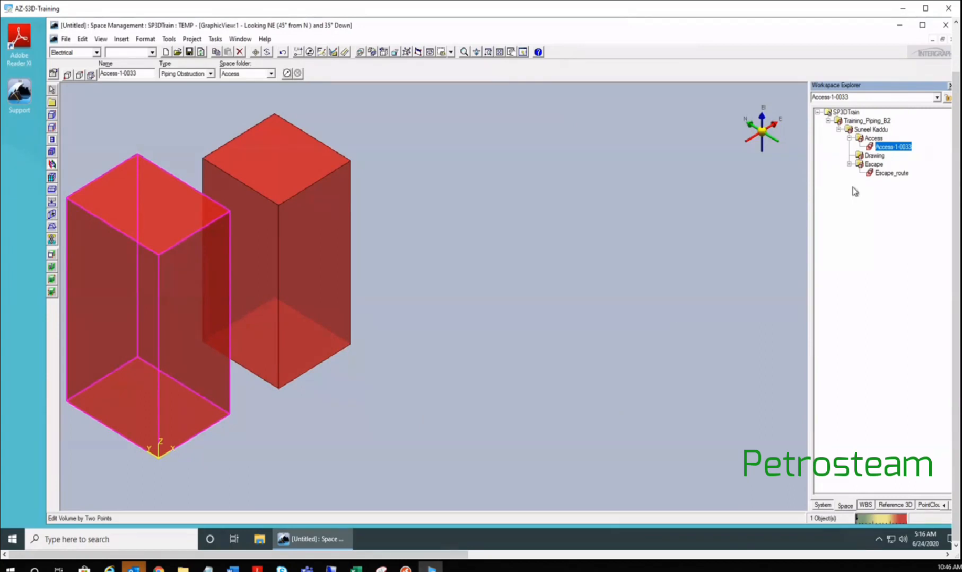
- Select Escape_route and set its Name Rule to SpaceRule, making it Escape-1-0021
click(889, 173)
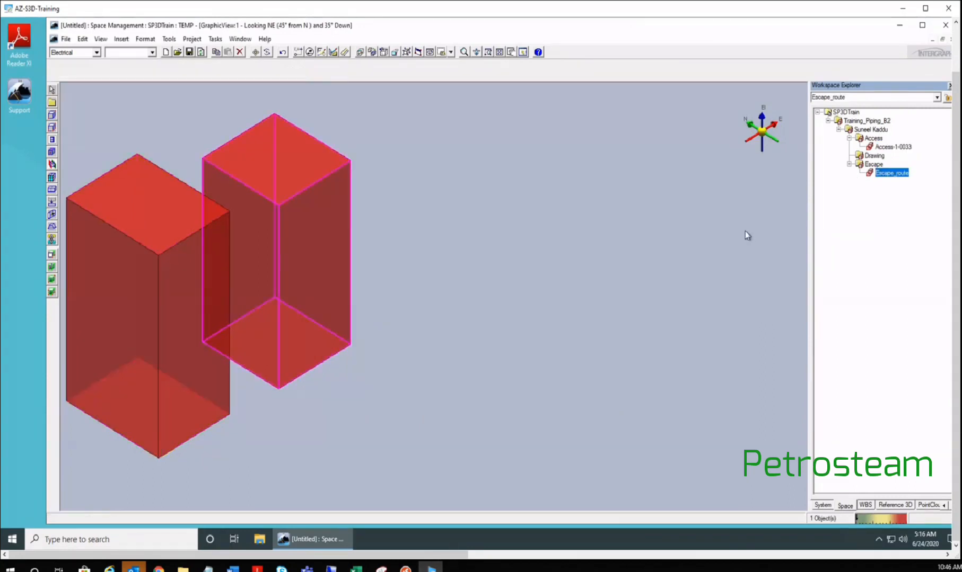
click(53, 73)
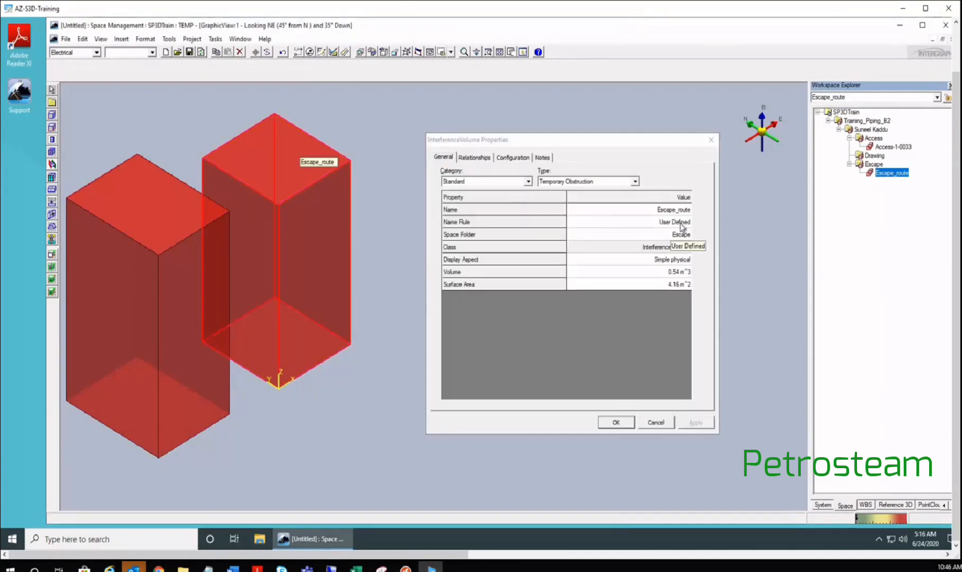
click(683, 225)
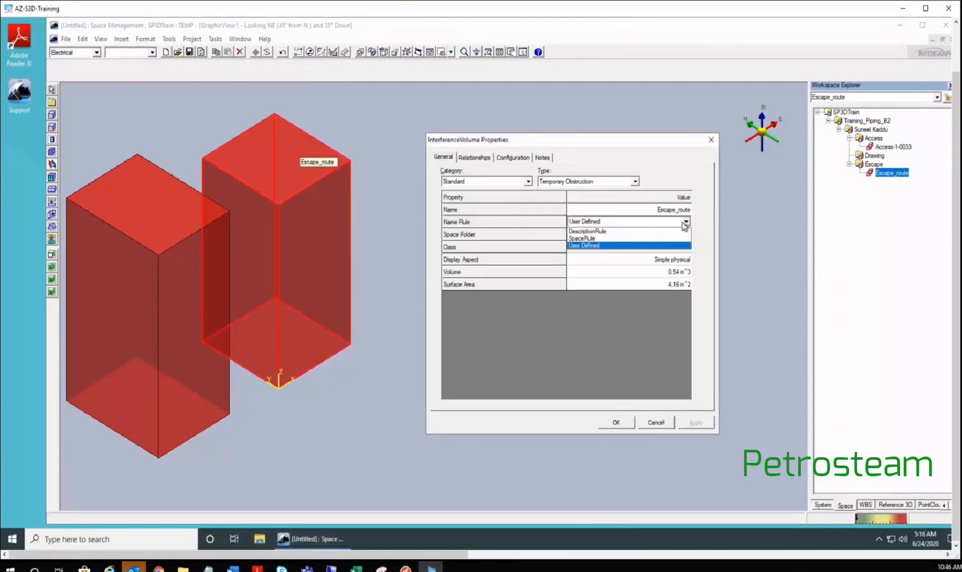
click(591, 239)
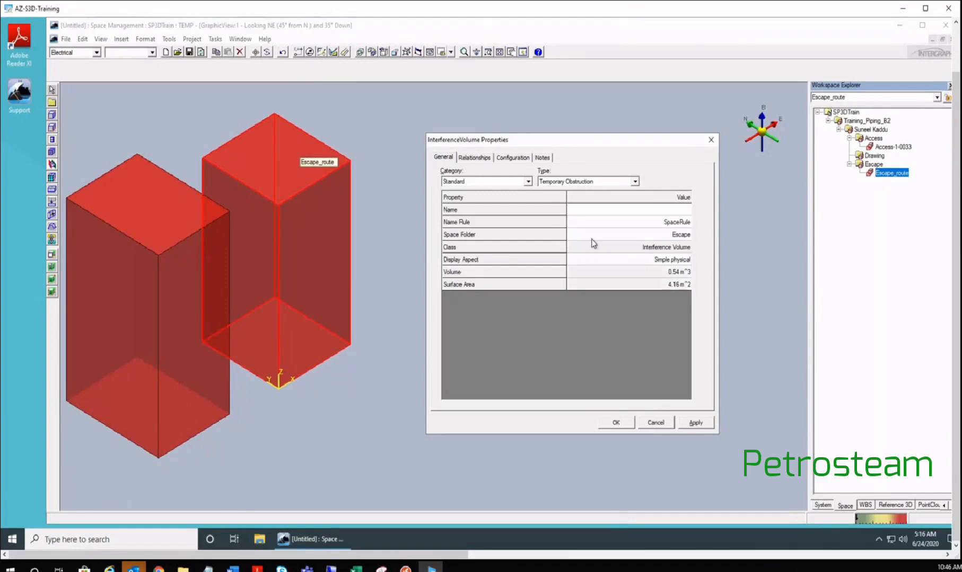
click(693, 424)
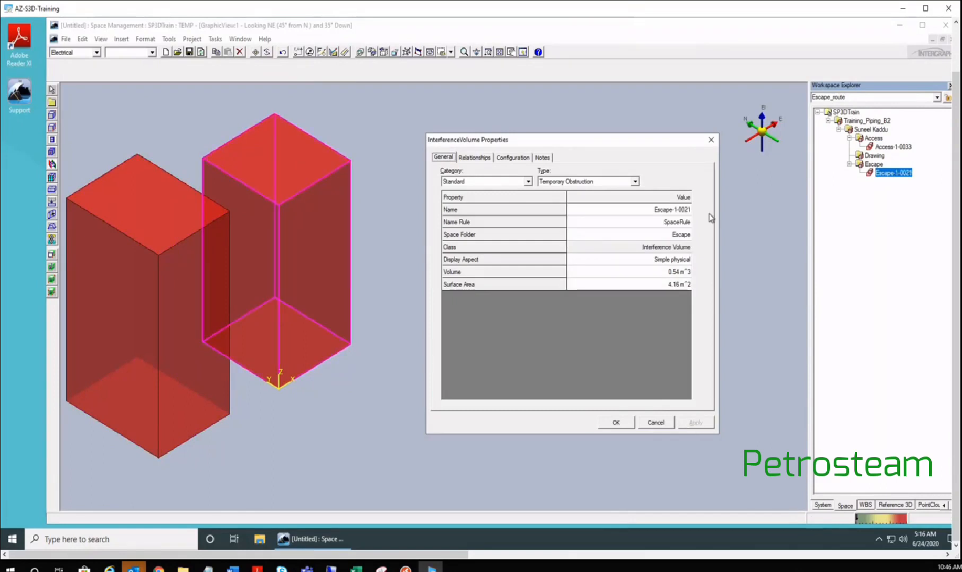
click(617, 422)
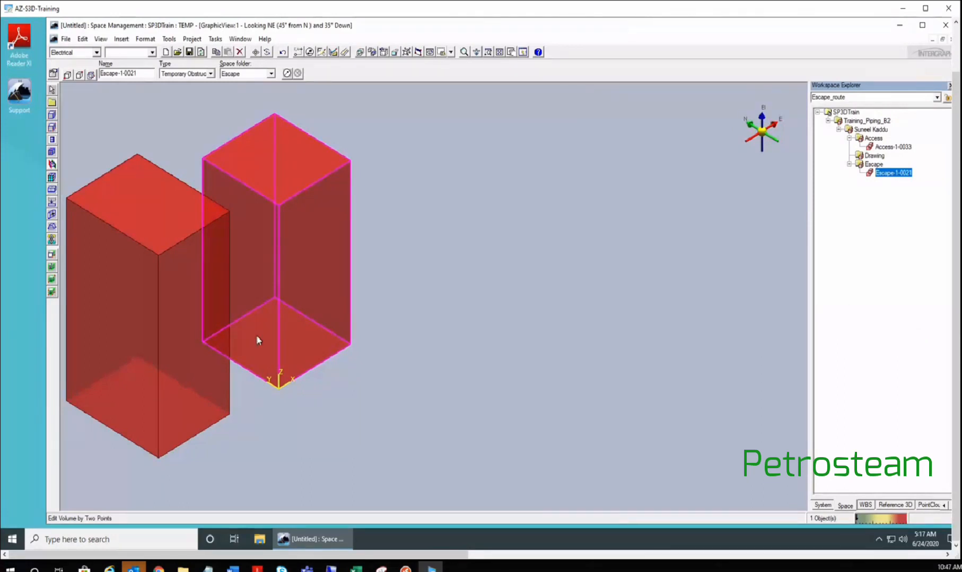
- Start Place Rectangular Volume by Two Points with SpaceRule naming and Temporary Obstruction type
click(53, 90)
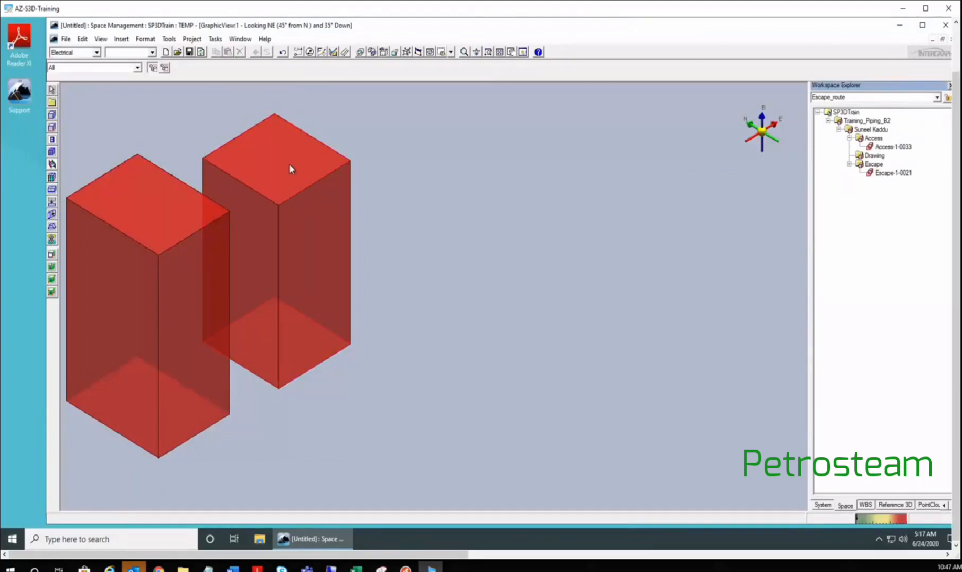
click(51, 116)
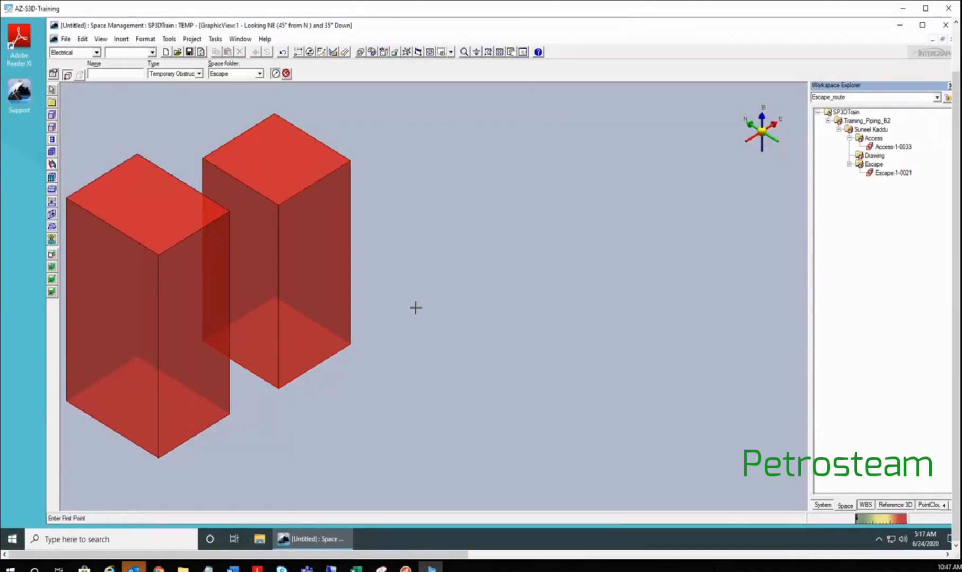
click(53, 74)
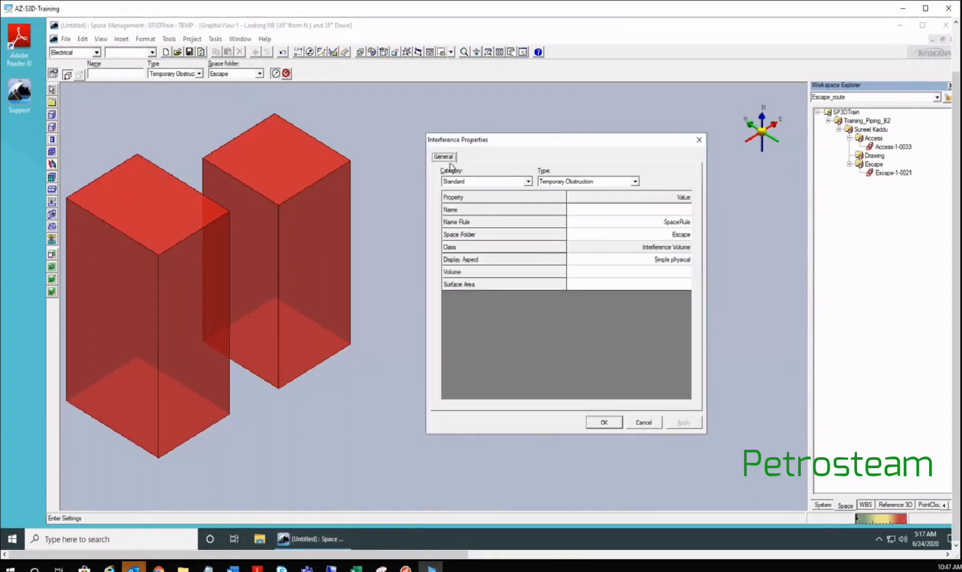
click(669, 222)
click(671, 224)
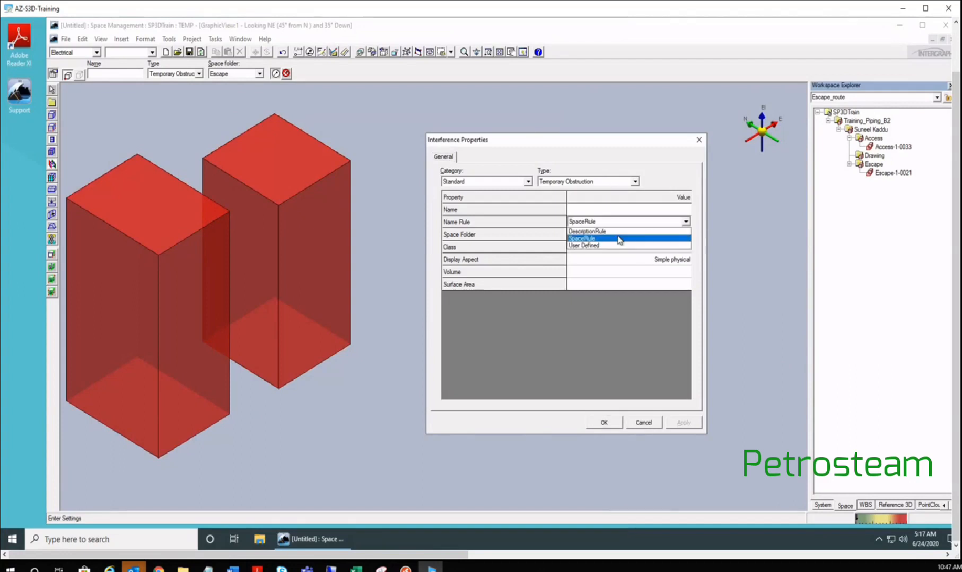
click(584, 239)
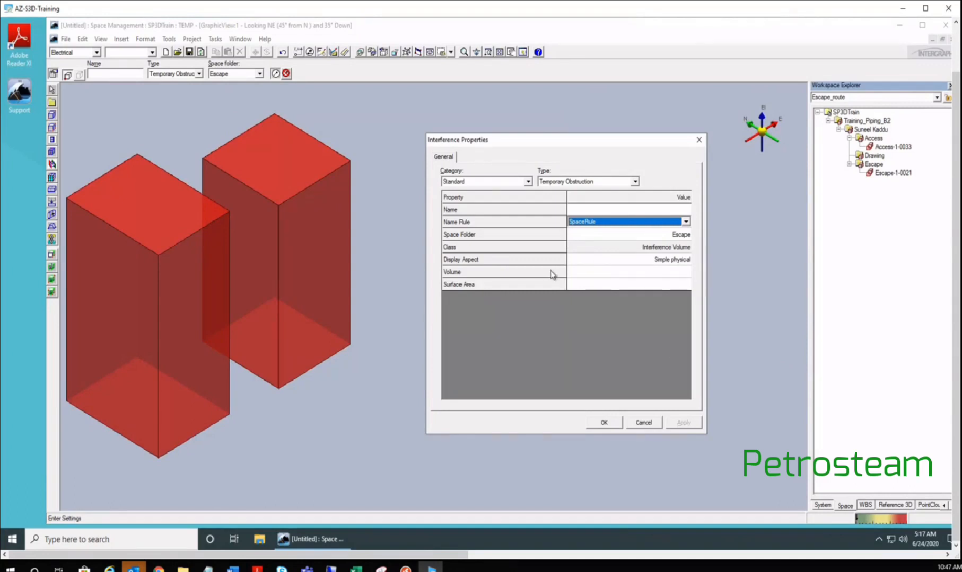
click(635, 182)
click(583, 192)
click(610, 421)
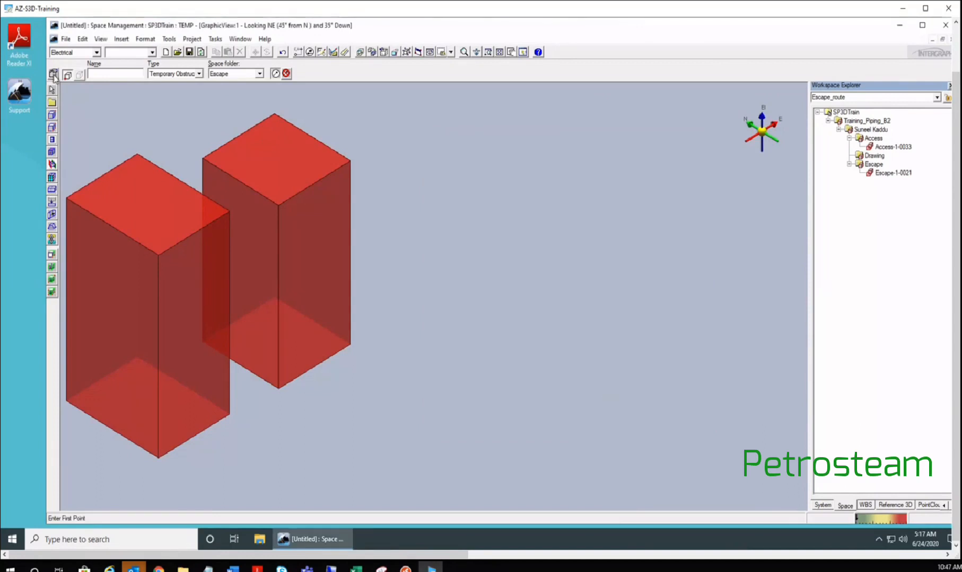
click(150, 79)
click(96, 82)
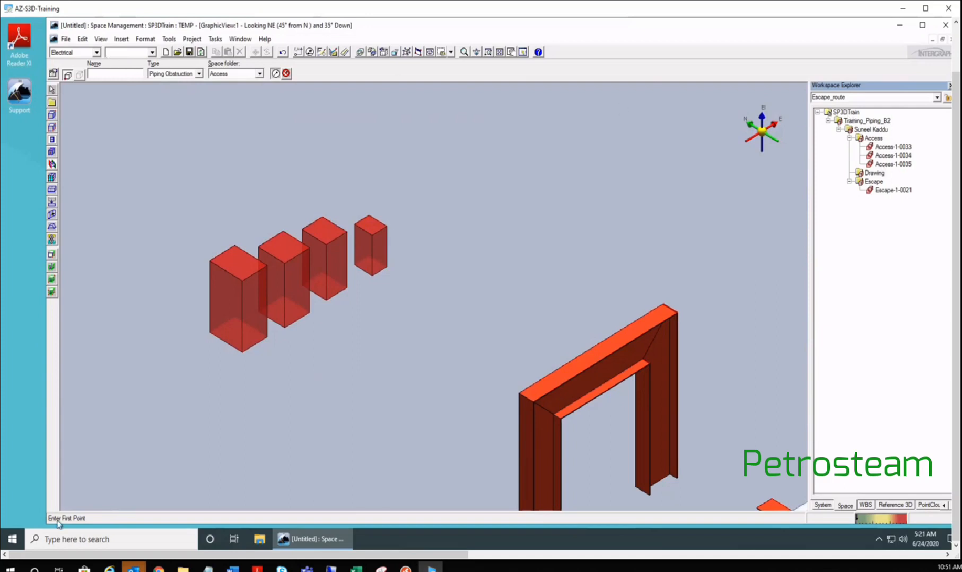
- Place a new box volume by two corners beside the row of boxes, then end placement with Esc
click(408, 259)
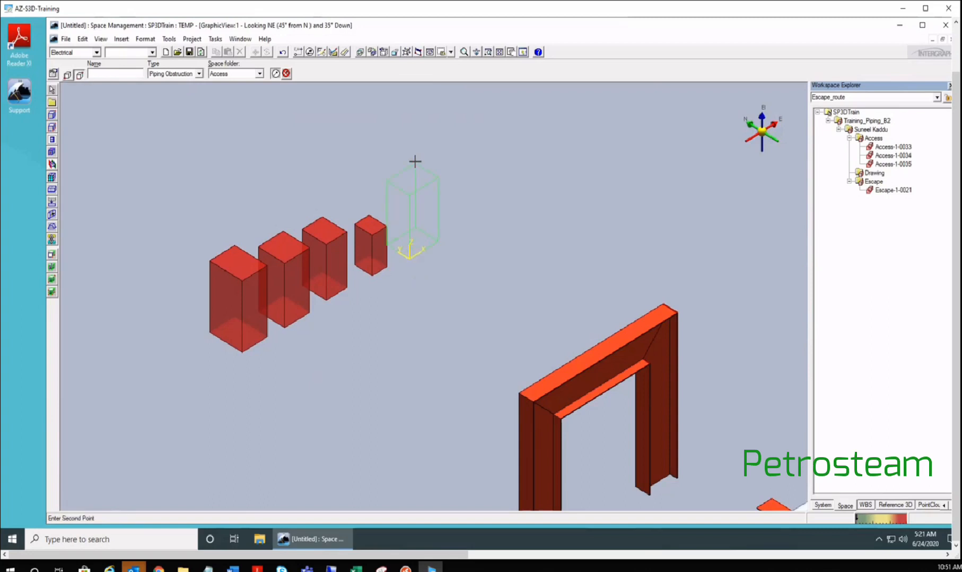
click(415, 162)
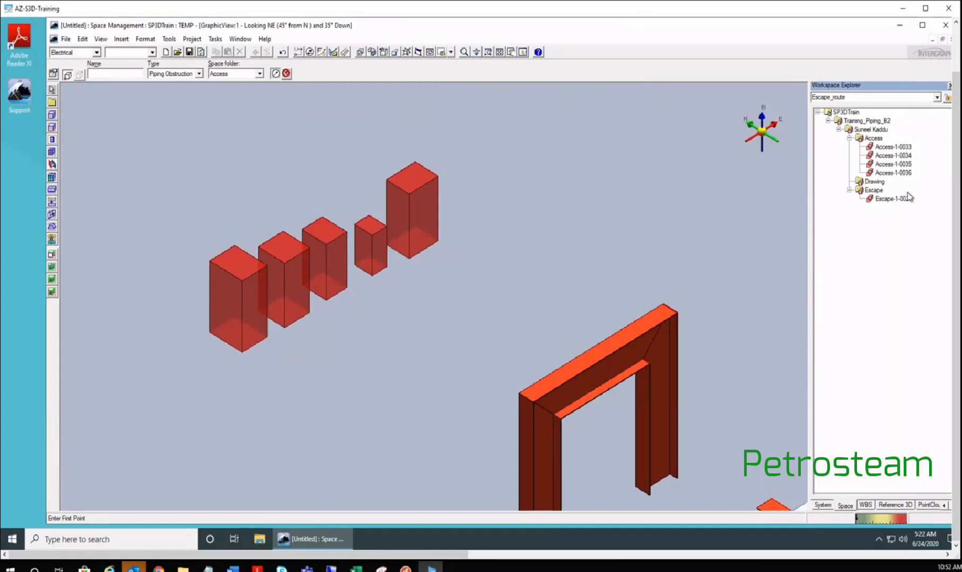
key(Escape)
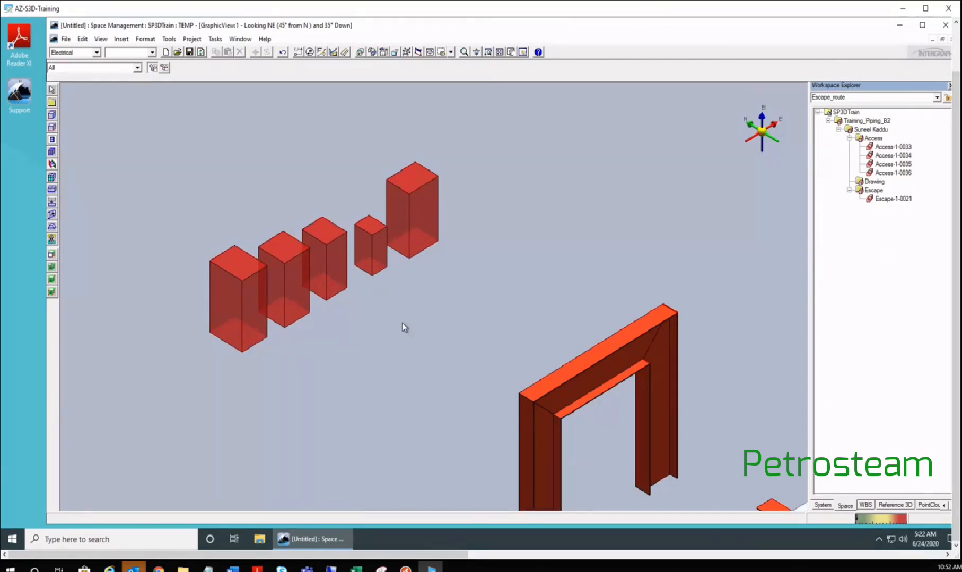
- Zoom in to review the new access volumes, deselect Access-1-0036, and show the WBS hierarchy
scroll(403, 323, down, 1)
middle_drag(401, 278, 293, 297)
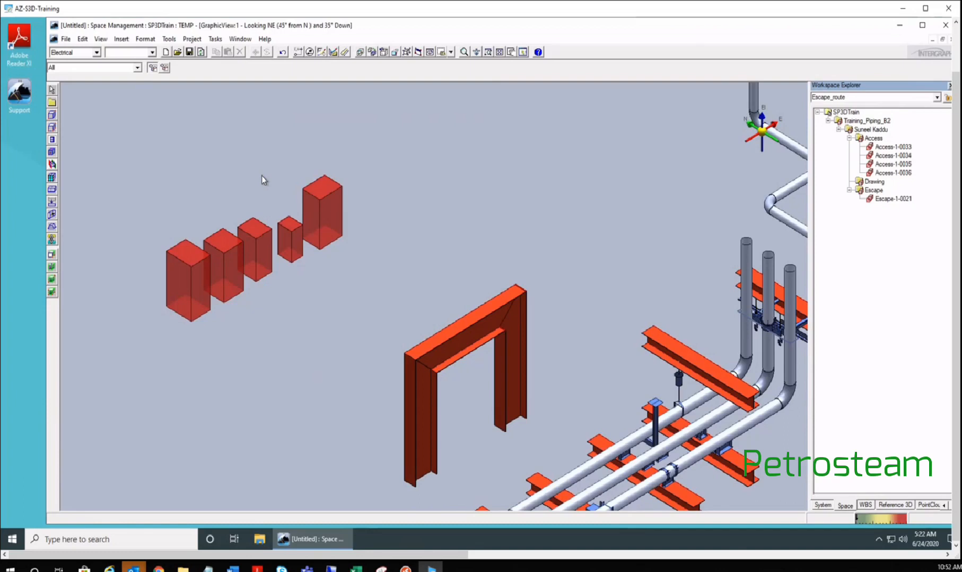
scroll(314, 214, up, 5)
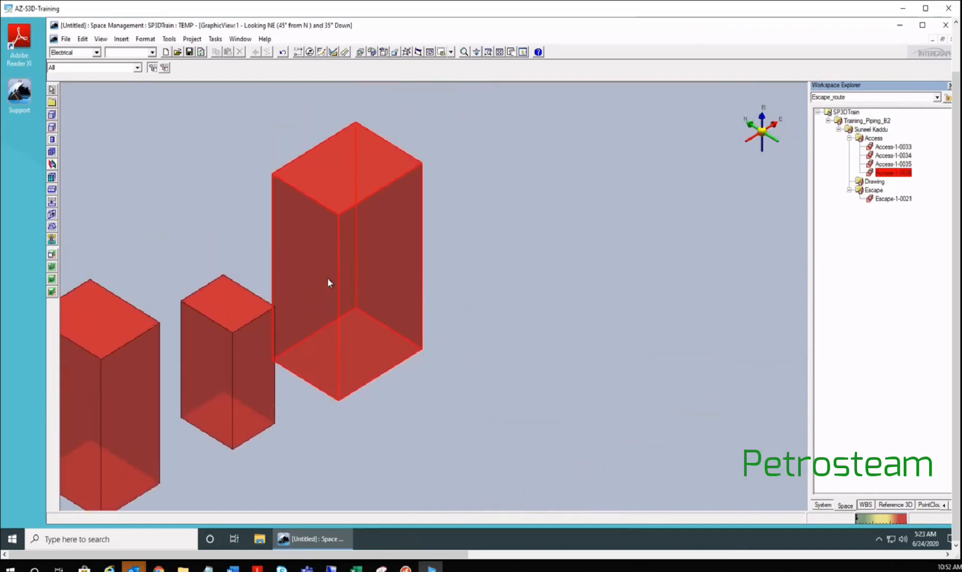
scroll(327, 277, down, 5)
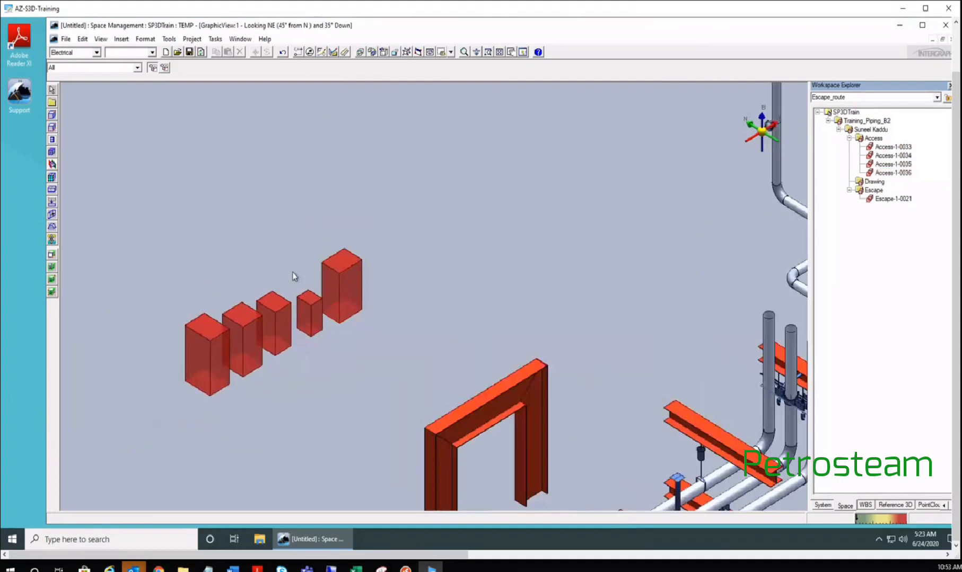
scroll(318, 254, up, 2)
scroll(334, 252, up, 3)
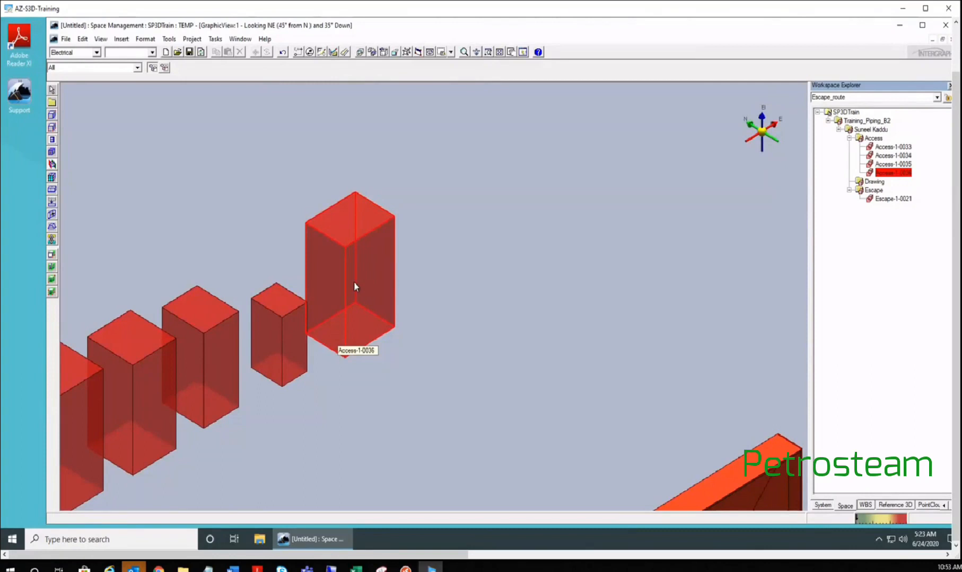
key(Escape)
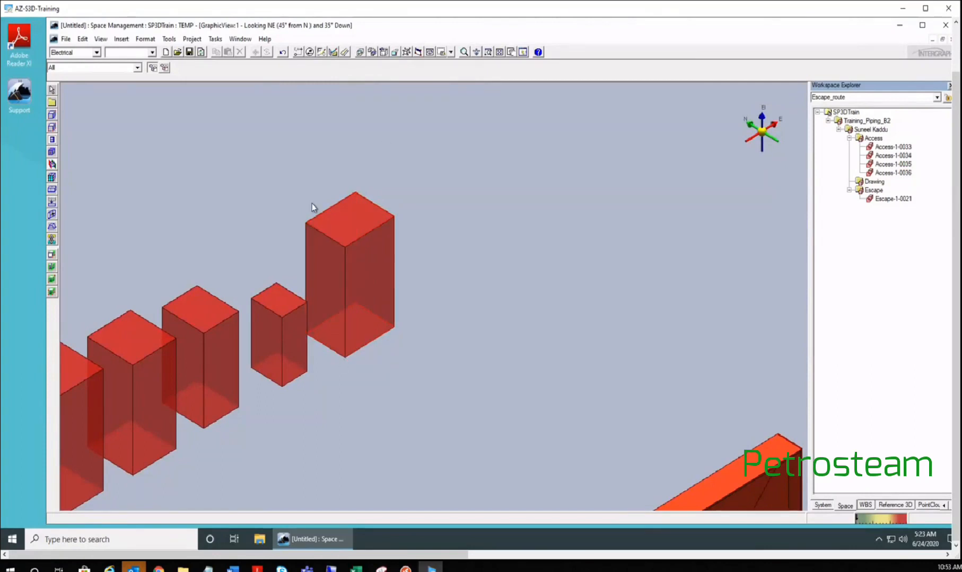
click(862, 507)
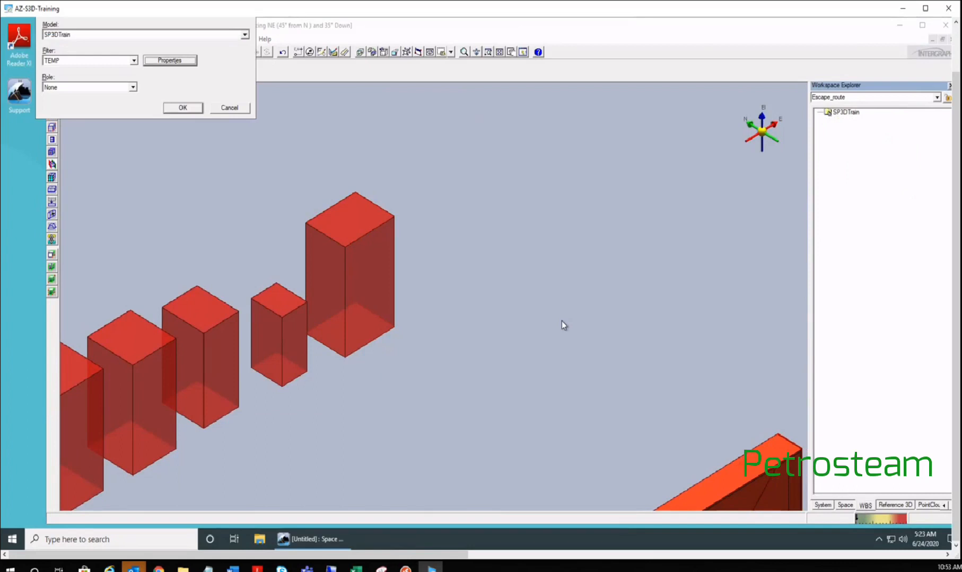
click(334, 175)
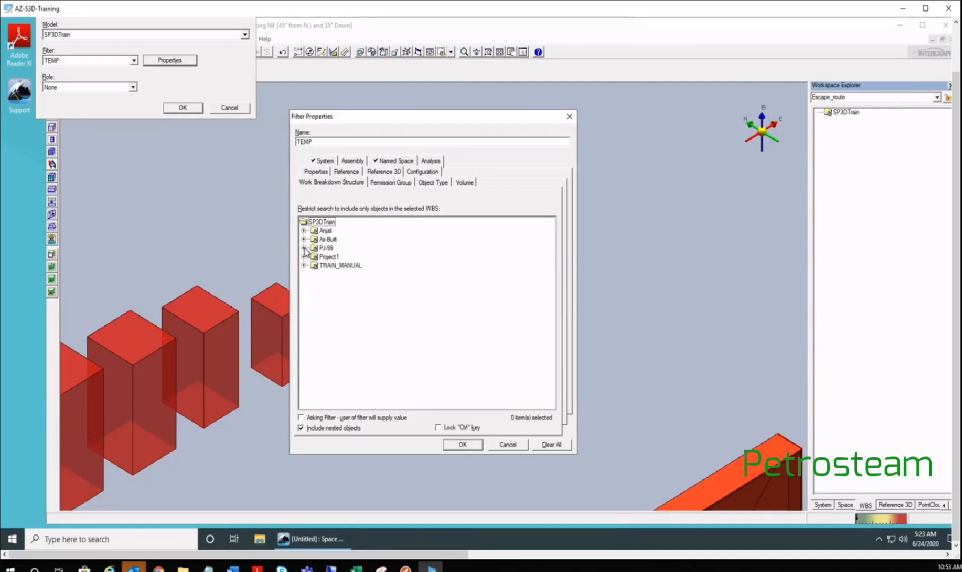
click(304, 248)
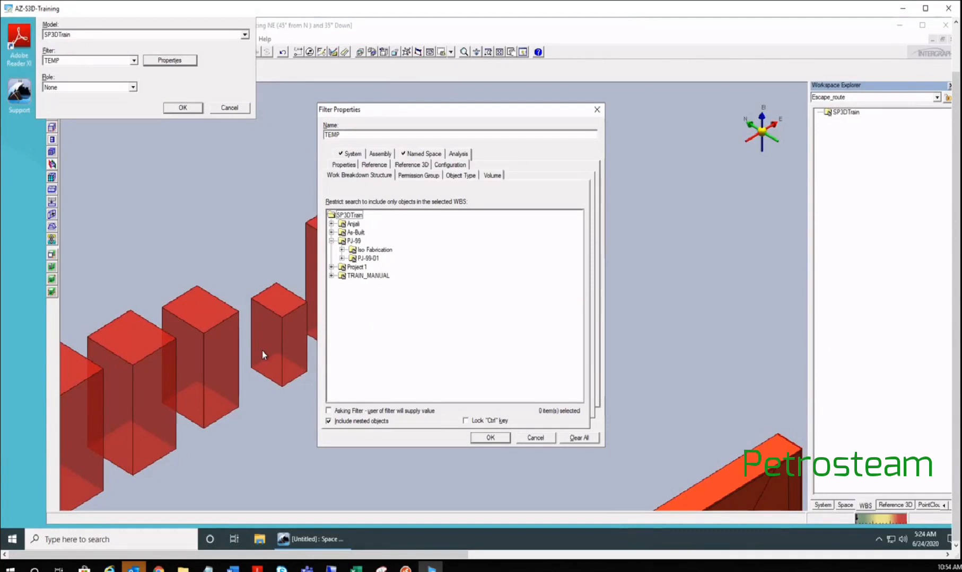
click(535, 438)
click(227, 107)
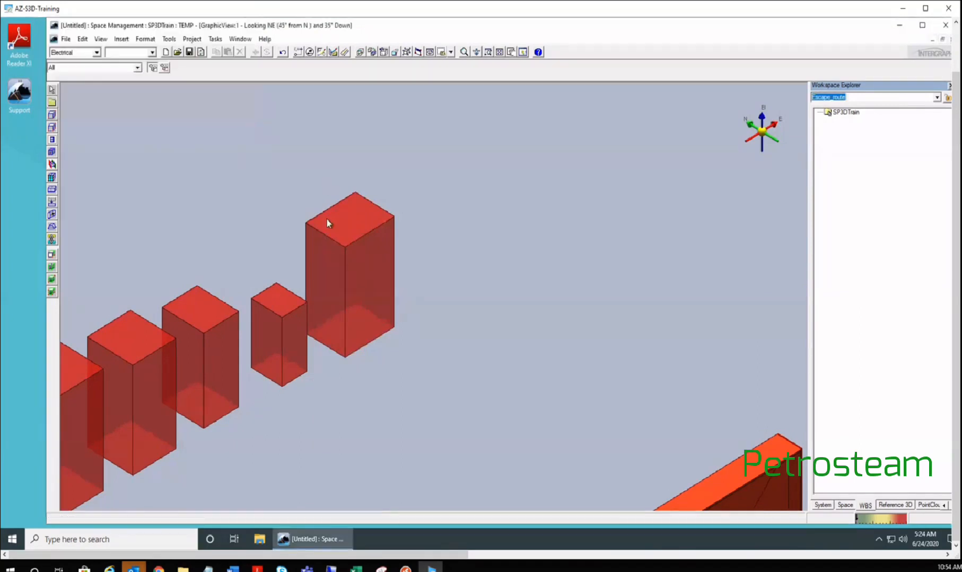
- Pick the vertical pipe on the rack via QuickPick and open its Pipe Part Properties dialog
scroll(362, 226, down, 5)
middle_drag(521, 351, 404, 313)
scroll(404, 313, up, 1)
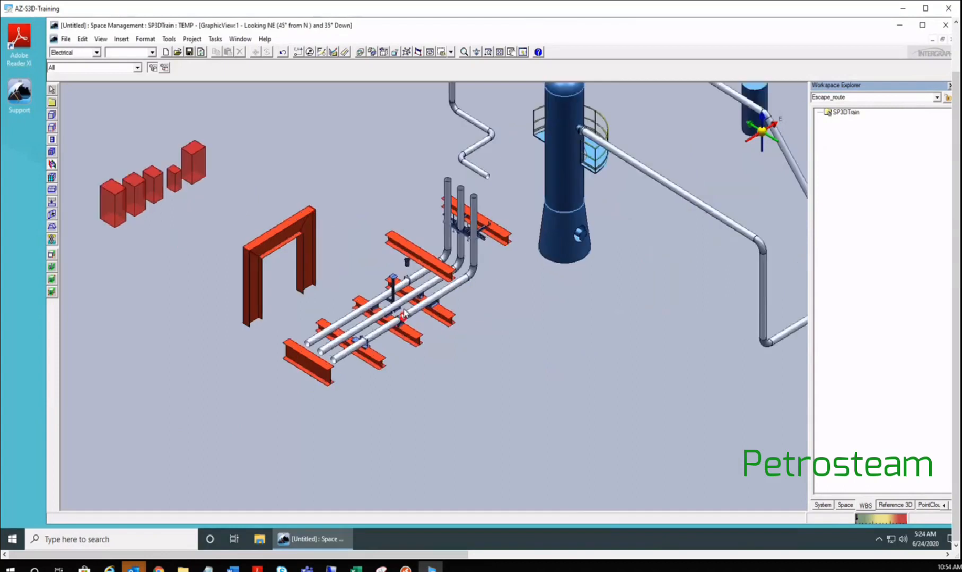
scroll(404, 312, up, 2)
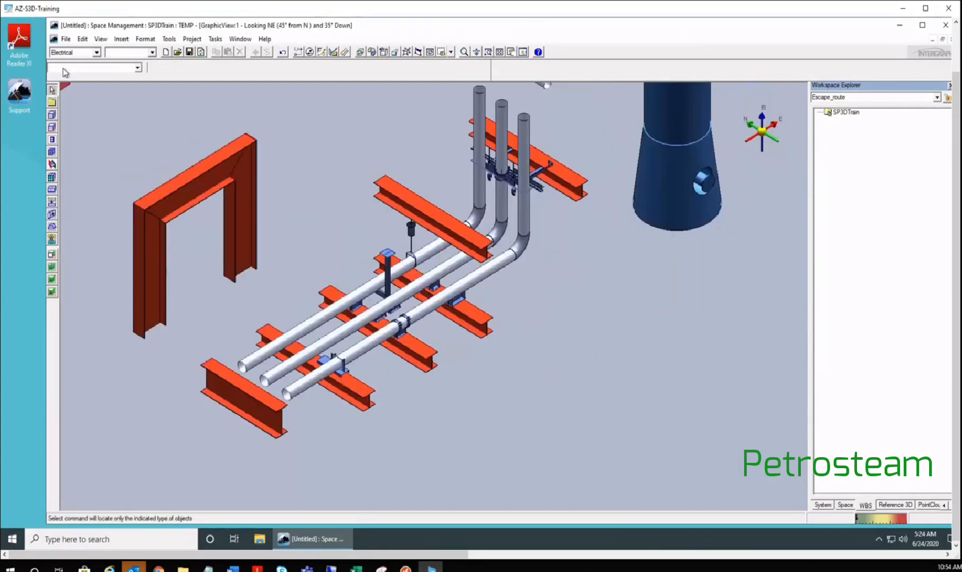
click(214, 38)
click(213, 39)
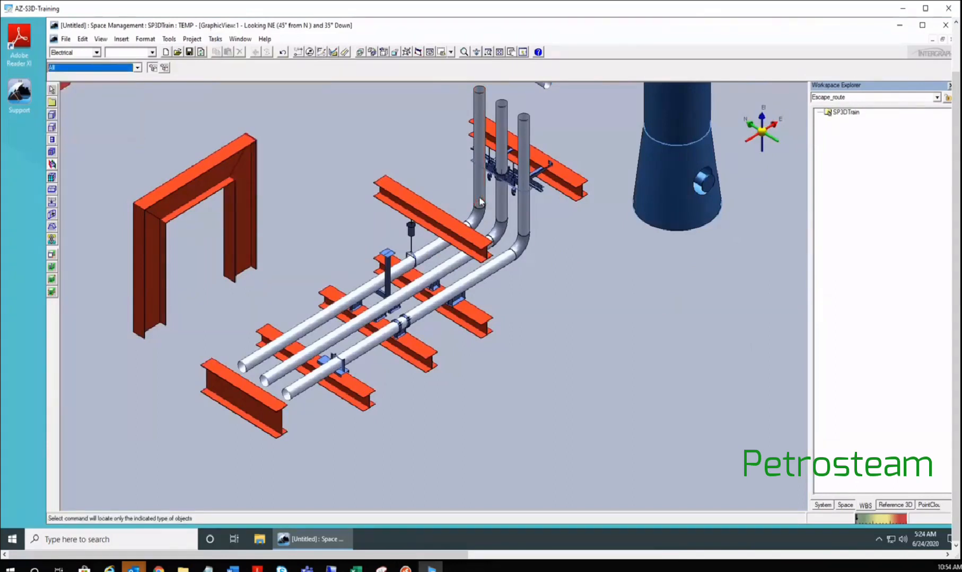
click(480, 201)
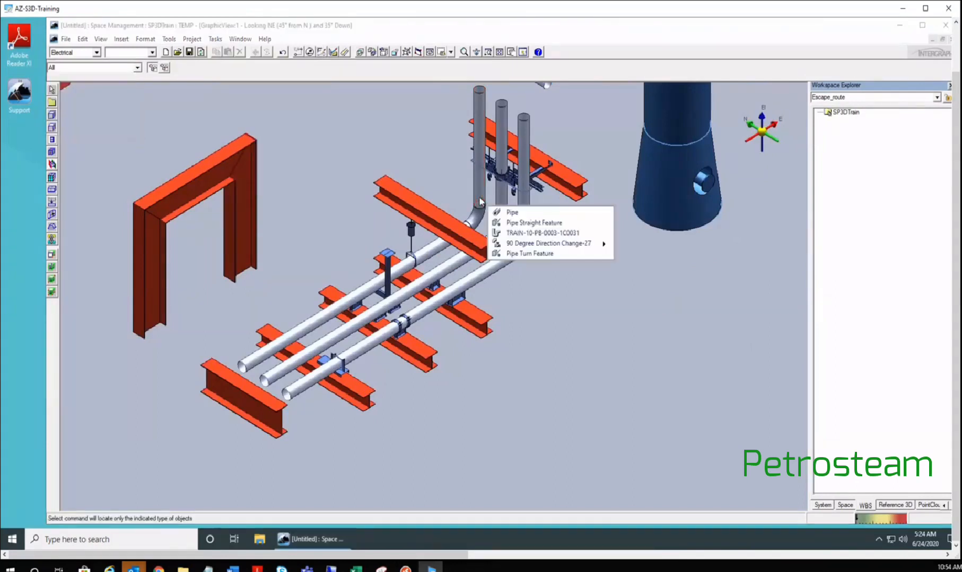
click(514, 213)
click(56, 74)
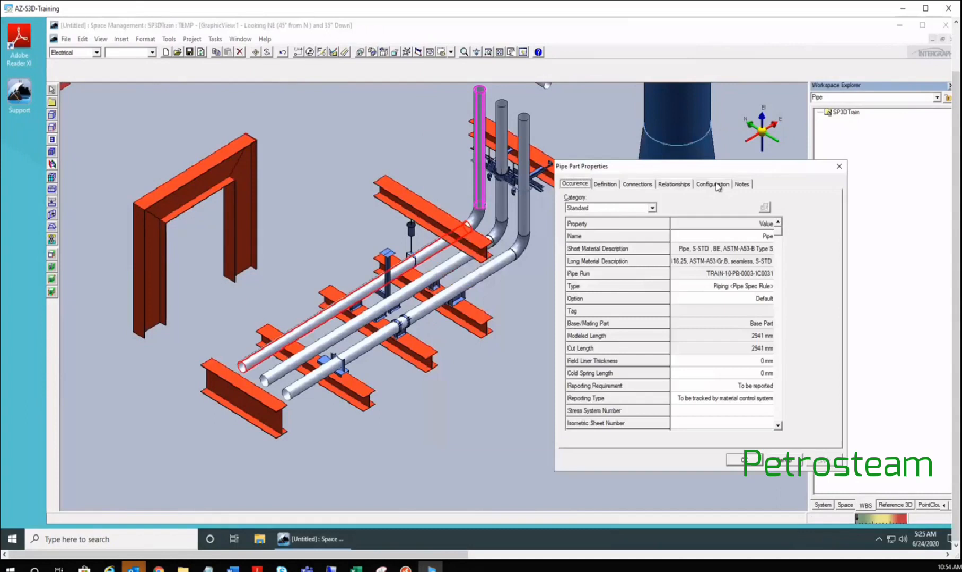
scroll(271, 270, down, 5)
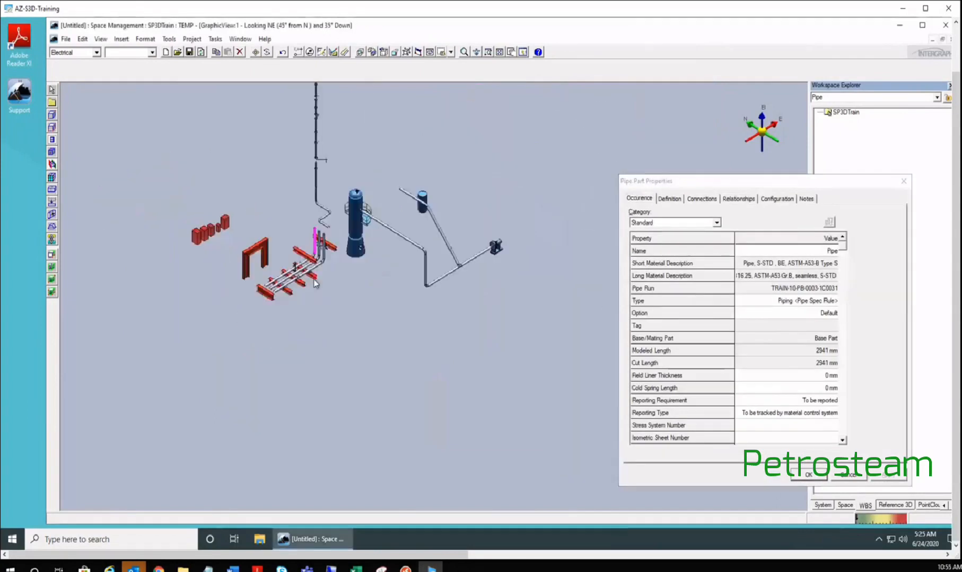
scroll(314, 284, up, 3)
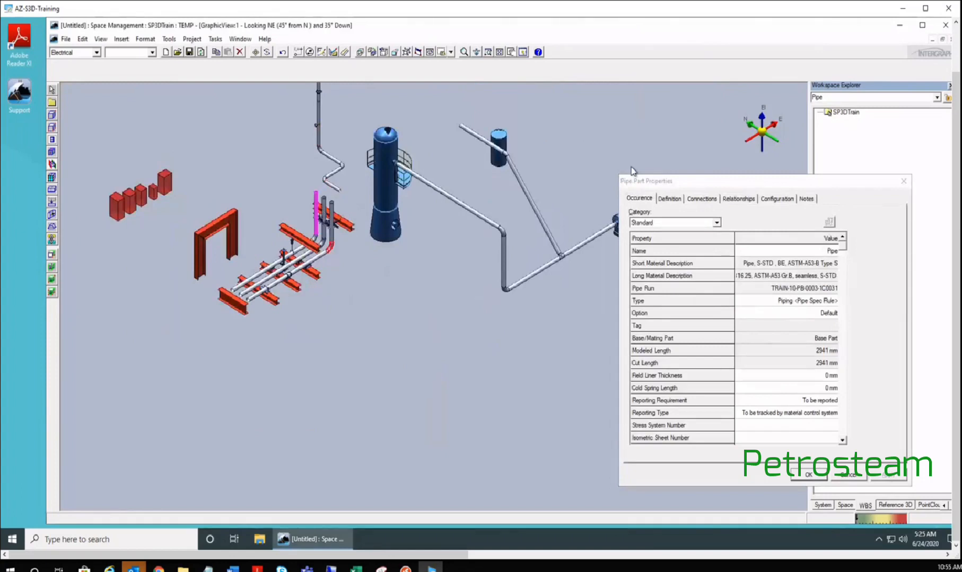
drag(633, 181, 440, 135)
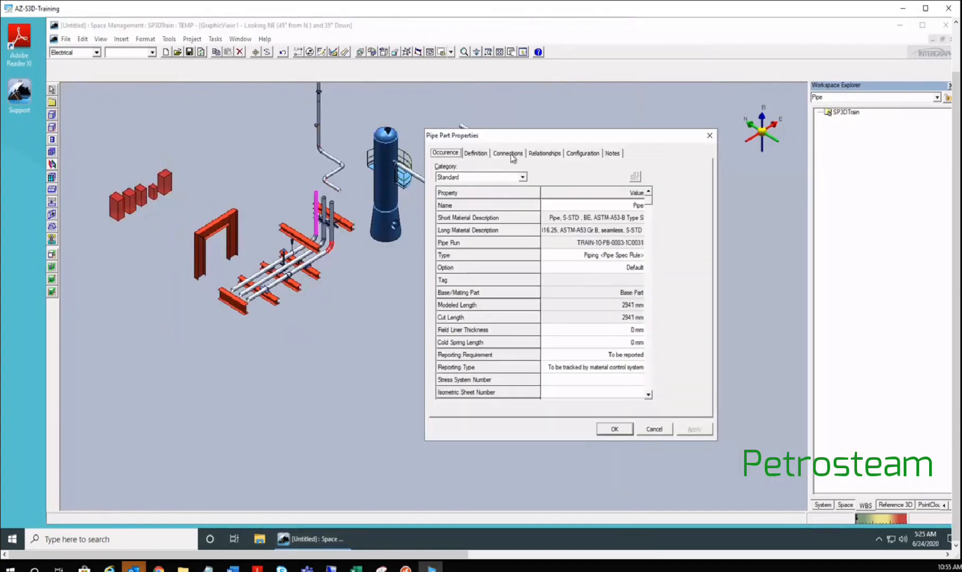
- Enter 01 as the vertical pipe's Isometric Sheet Number on the Occurrence tab and apply
click(547, 156)
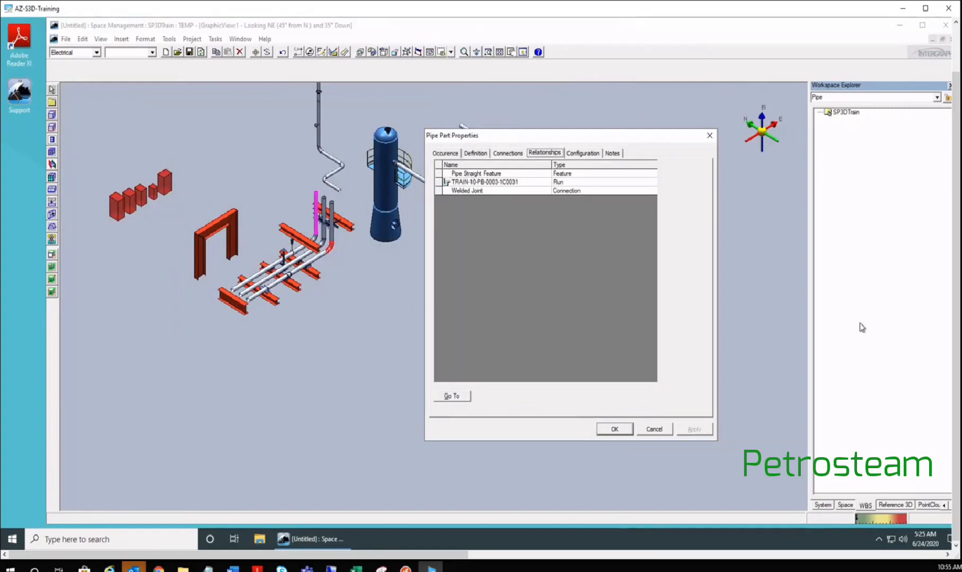
click(447, 154)
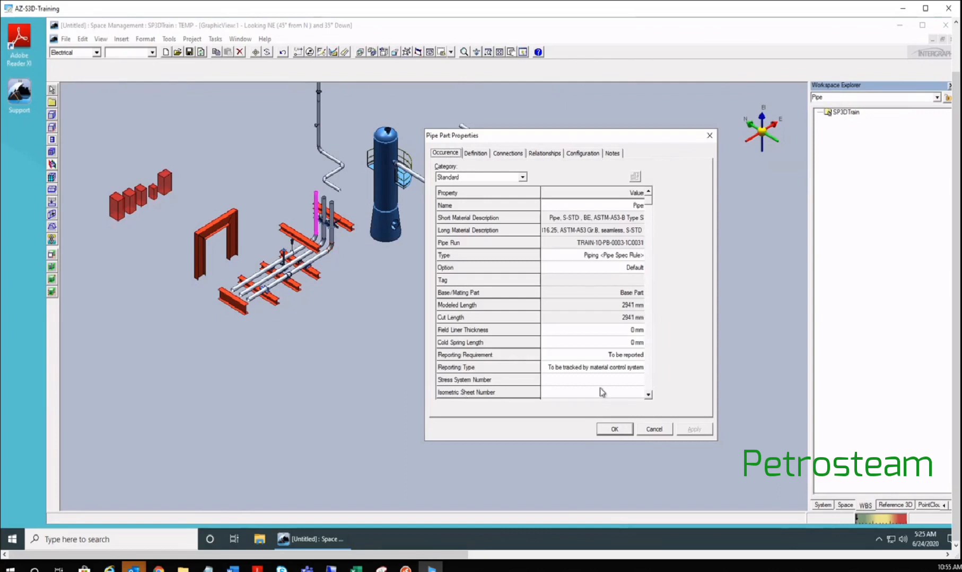
click(619, 393)
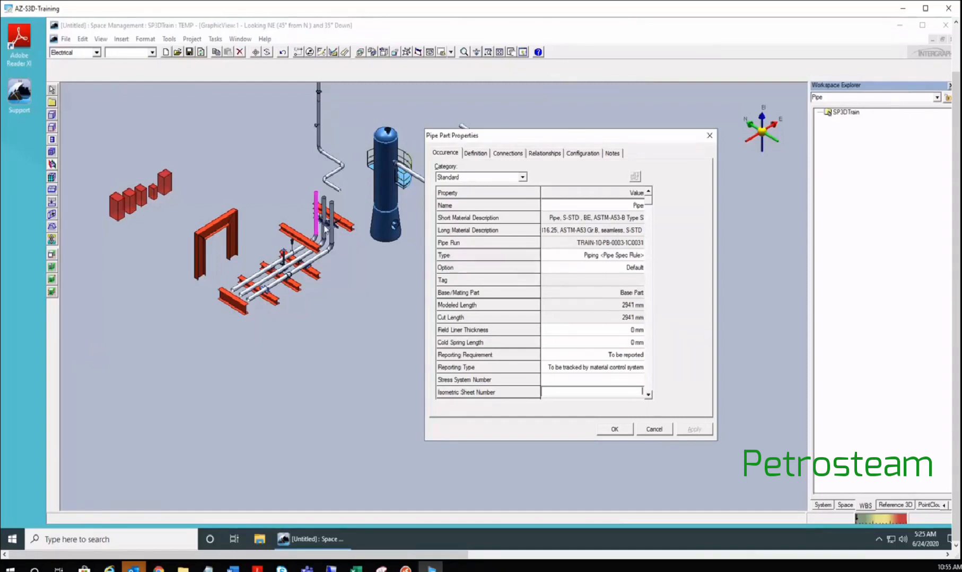
click(360, 204)
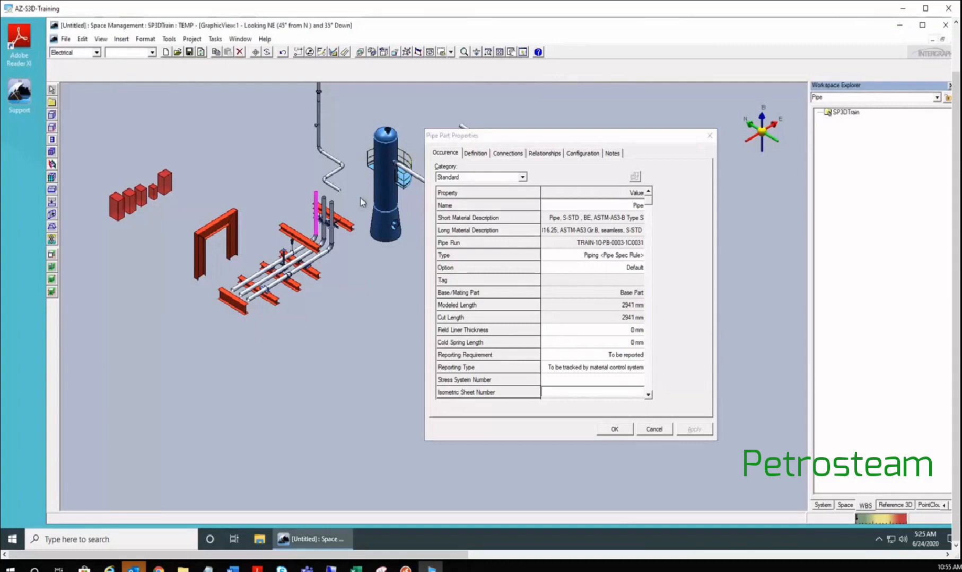
scroll(361, 202, up, 3)
click(505, 149)
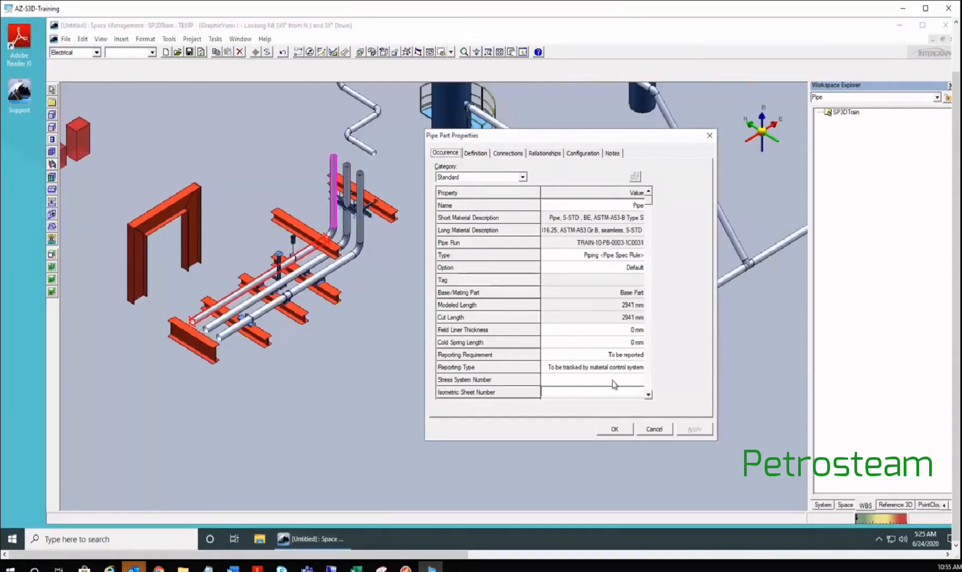
click(577, 394)
text(01)
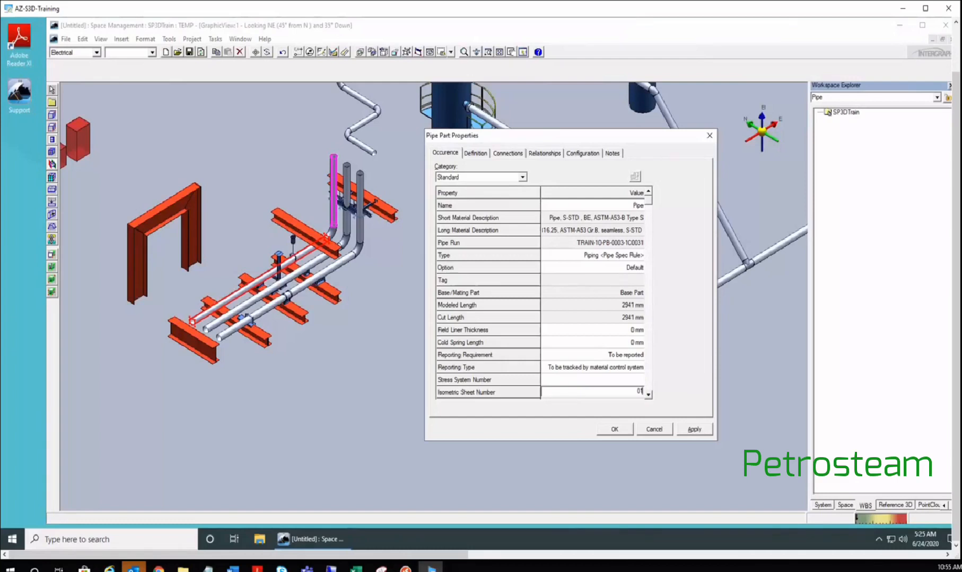
click(695, 430)
- Set the pipe elbow's Isometric Sheet Number to 01 and apply
click(331, 236)
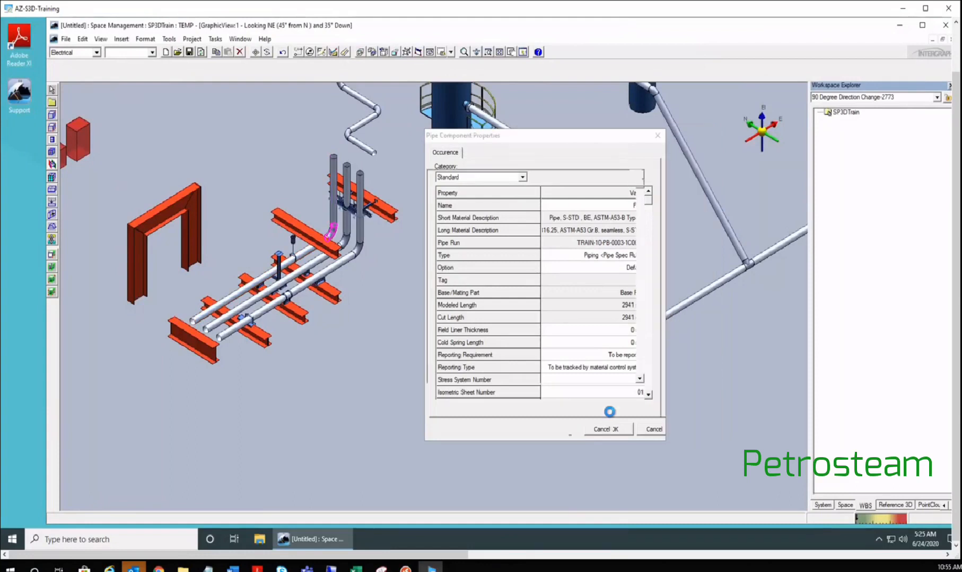
click(639, 395)
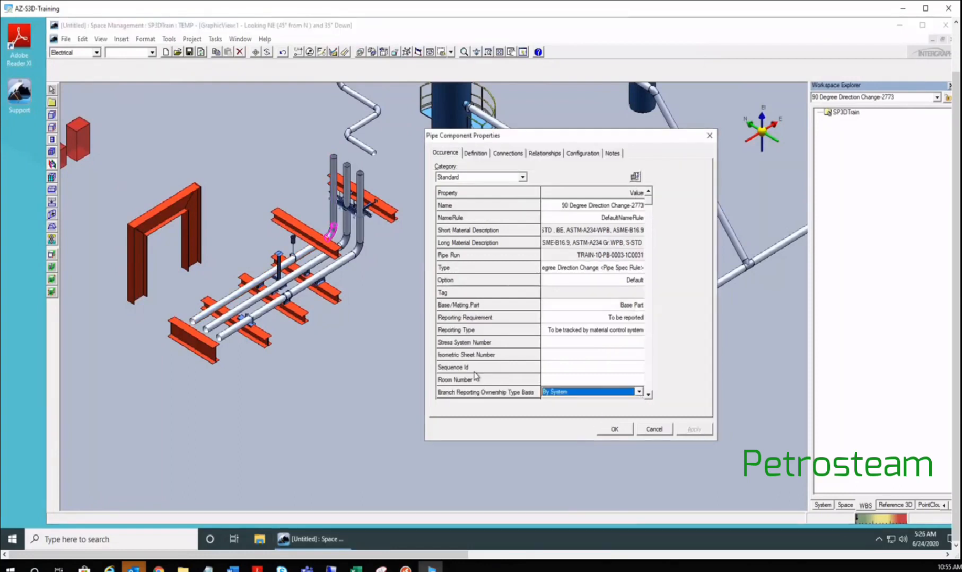
click(315, 233)
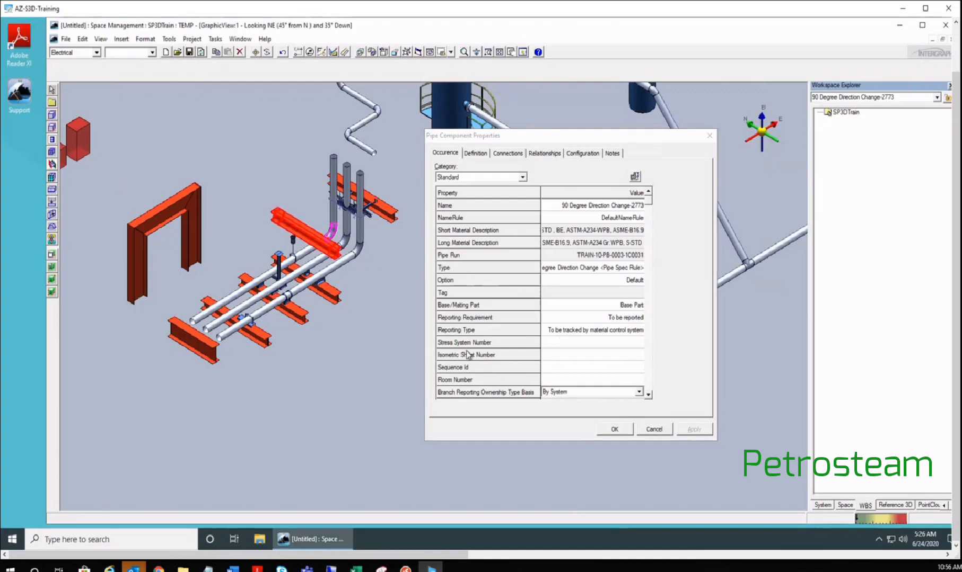
click(595, 354)
text(01)
click(691, 431)
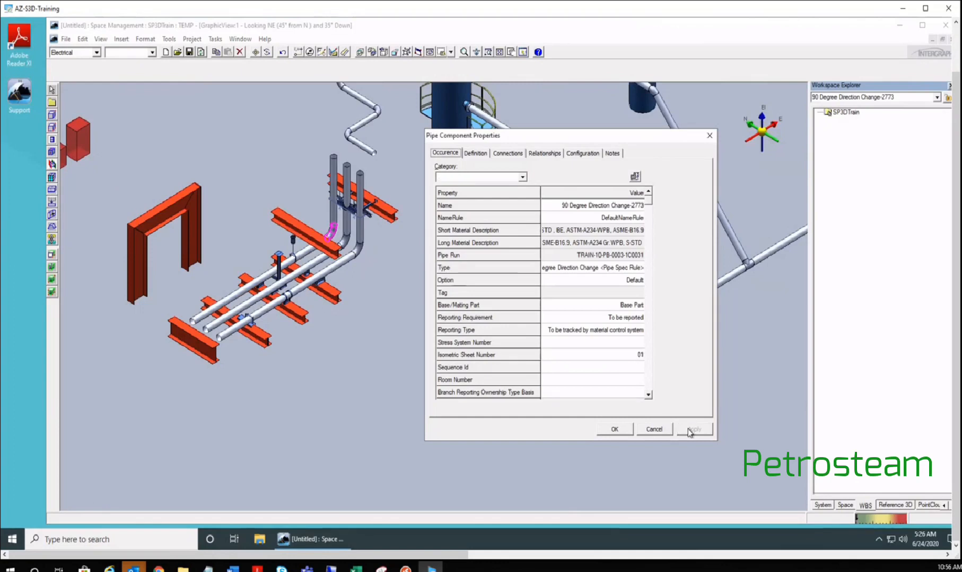
- Set the front 7127 mm pipe's Isometric Sheet Number to 02
click(236, 296)
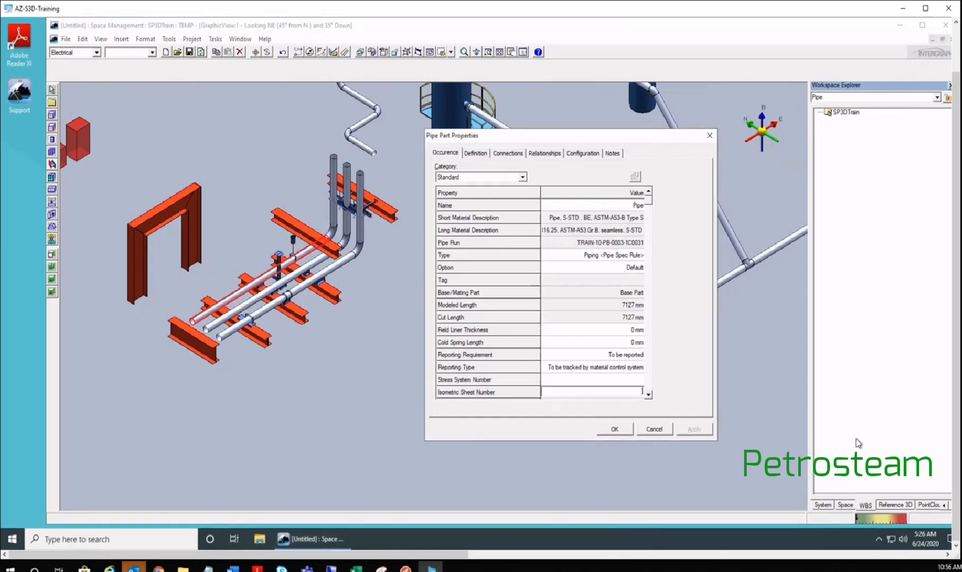
text(02)
key(Return)
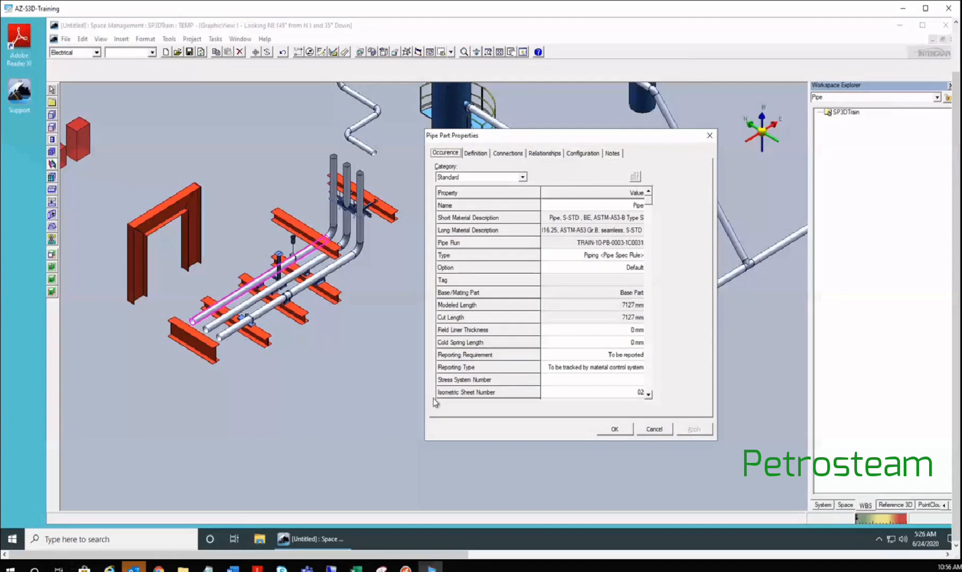
- Select neighbouring pipes and the vertical pipe to compare their properties
click(292, 281)
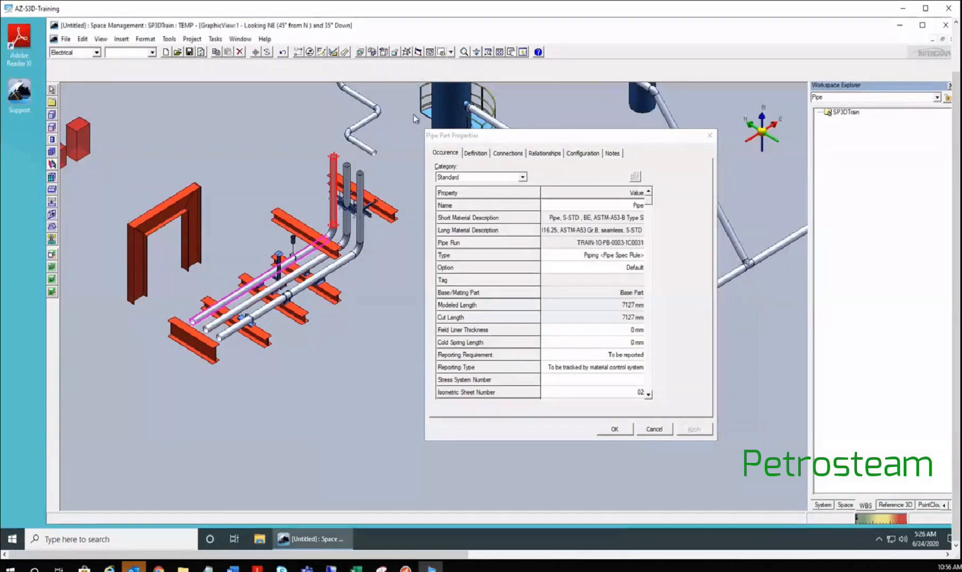
click(449, 142)
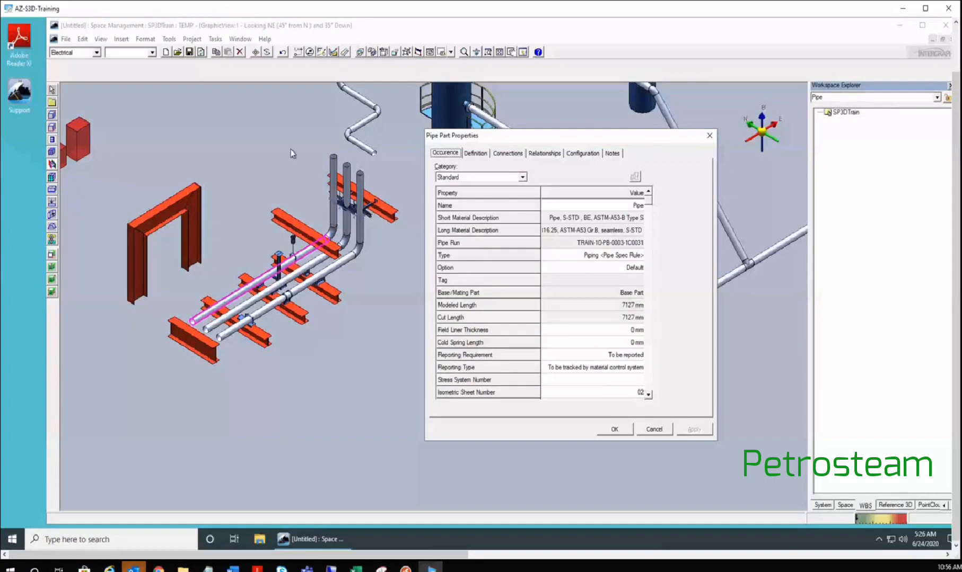
click(349, 200)
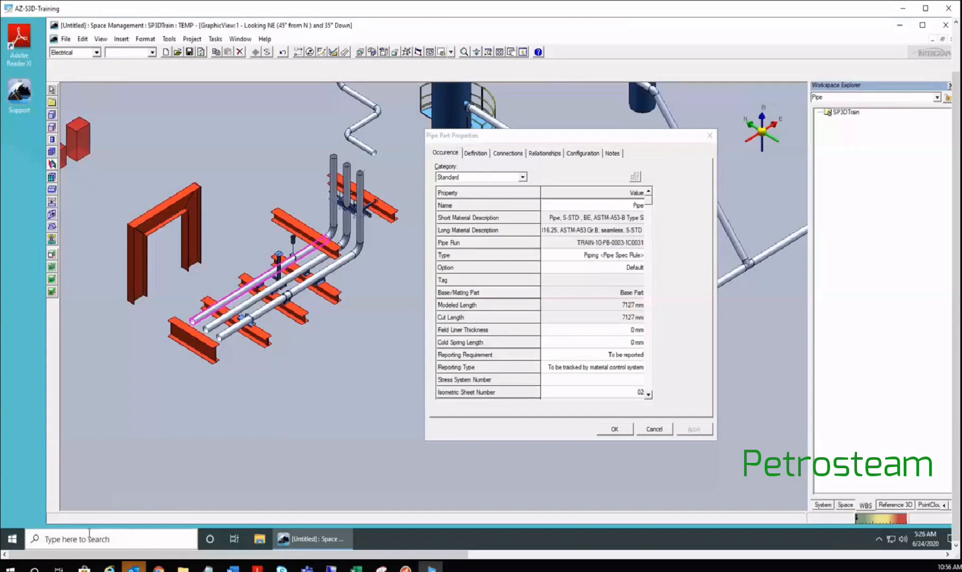
click(44, 540)
- Launch Notepad and type 020.01 and 020.02 on separate lines
text(notepad)
key(Return)
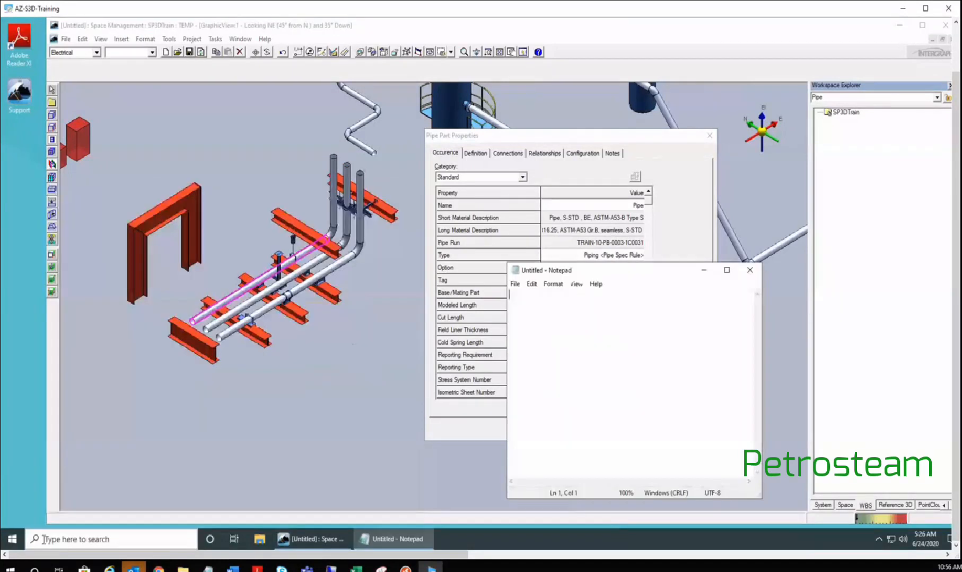
text(020.01)
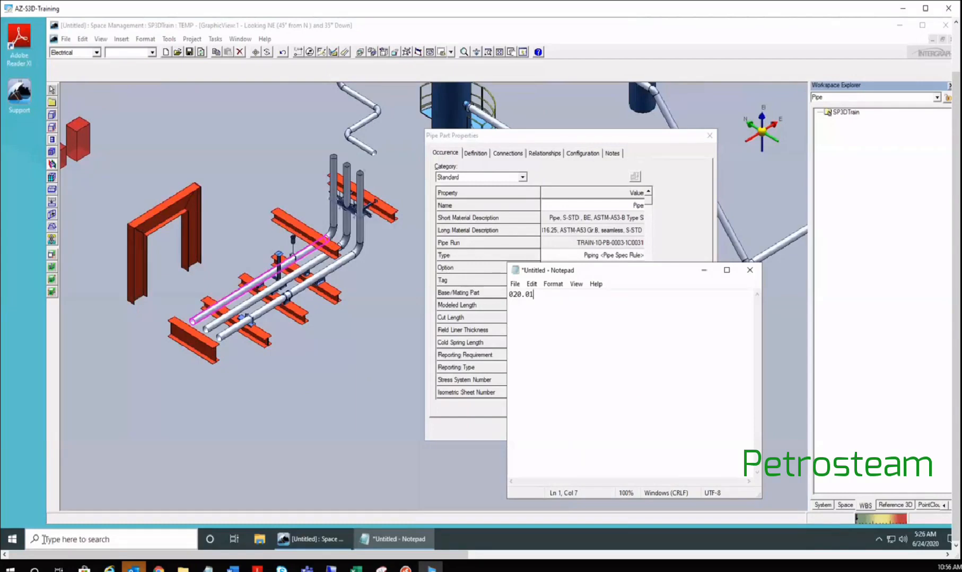
key(Return)
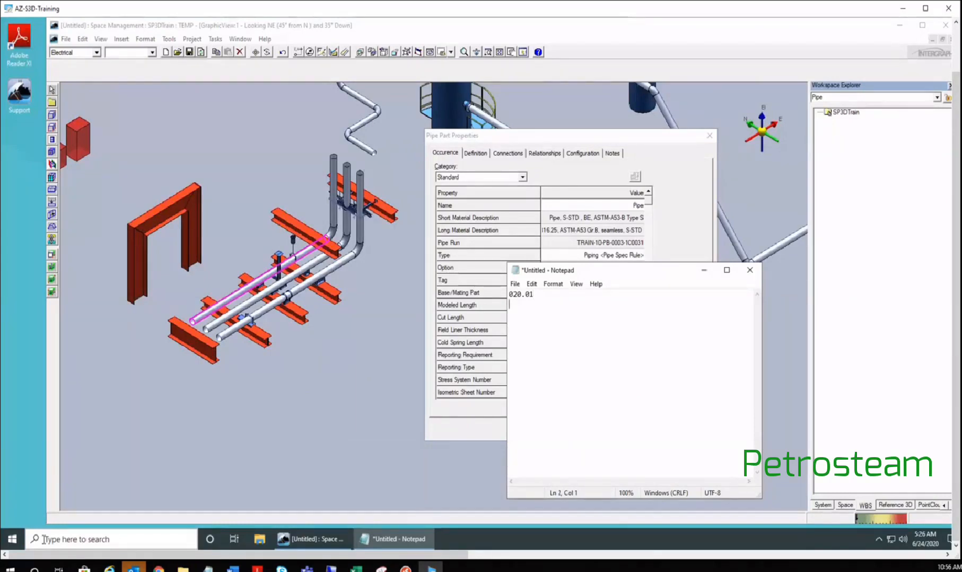
text(020.02)
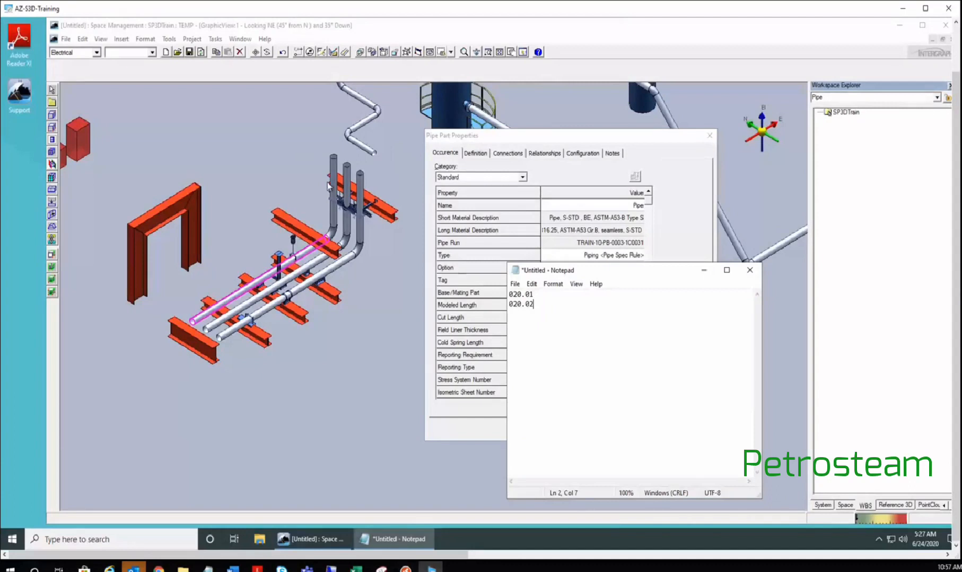
- Compare the pipe part properties, keeping the Standard category, against the Notepad notes
click(489, 184)
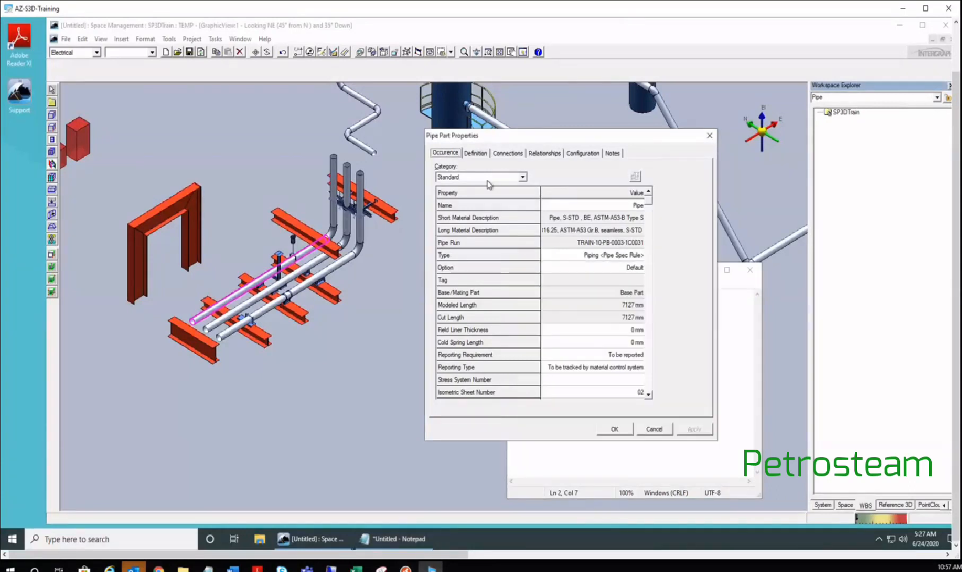
click(487, 182)
click(466, 187)
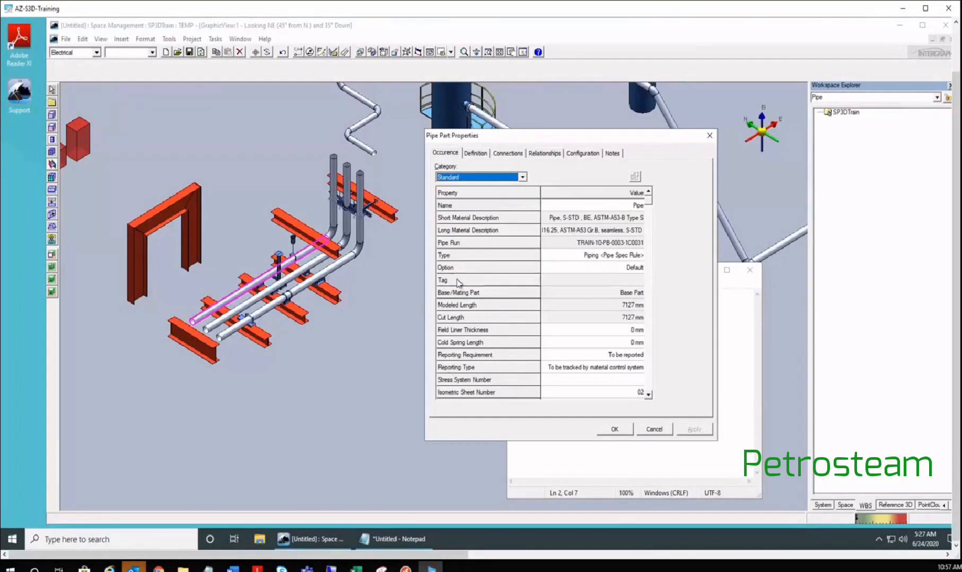
click(414, 545)
click(533, 296)
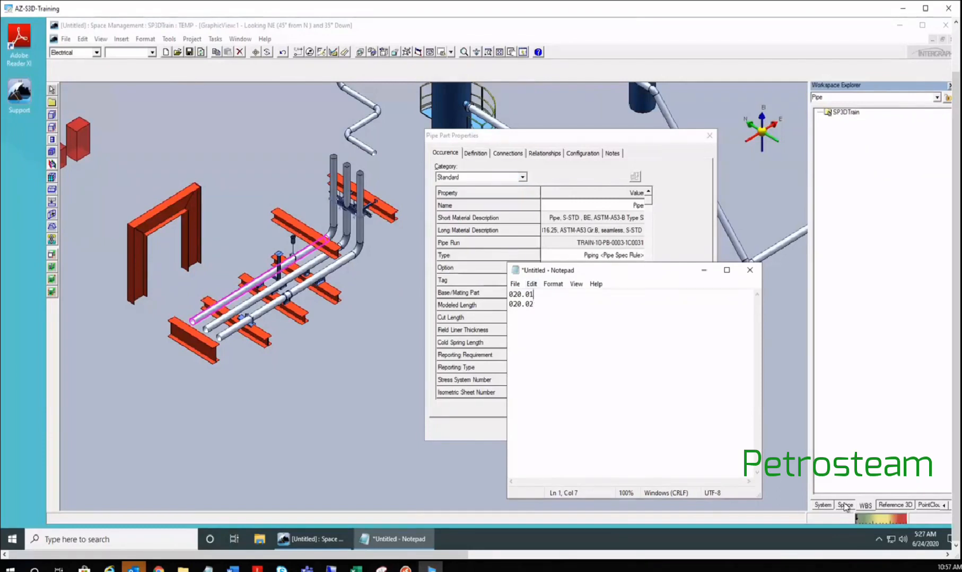
click(866, 492)
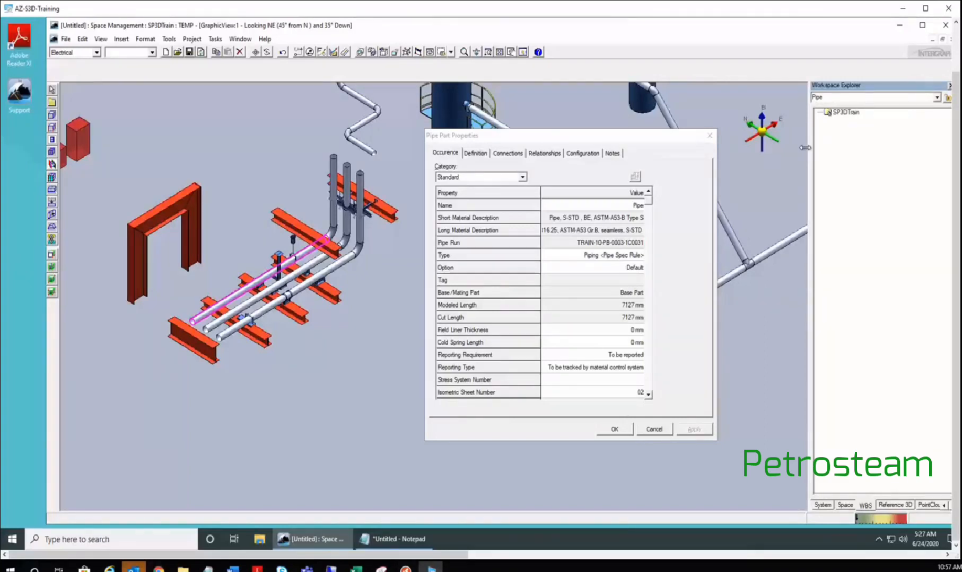
click(408, 545)
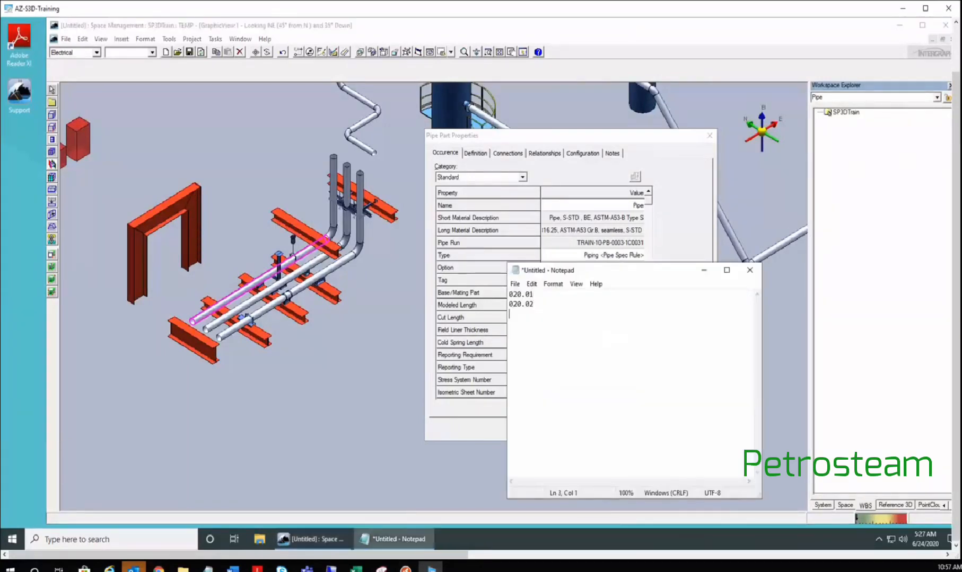
- Add a TRAIN10-P line to the notes and move the properties window left
key(Return)
key(Return)
text(TRAIN10-P)
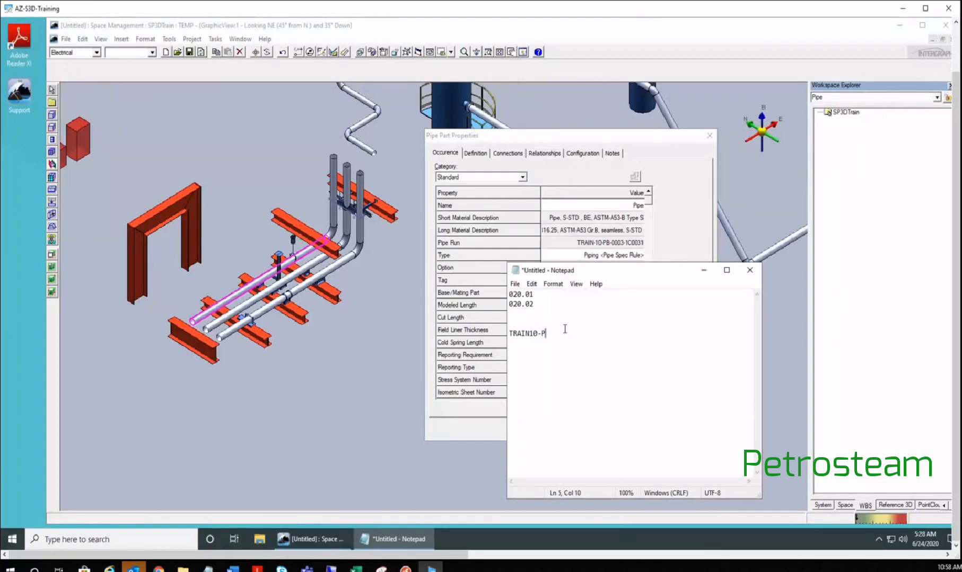
click(562, 141)
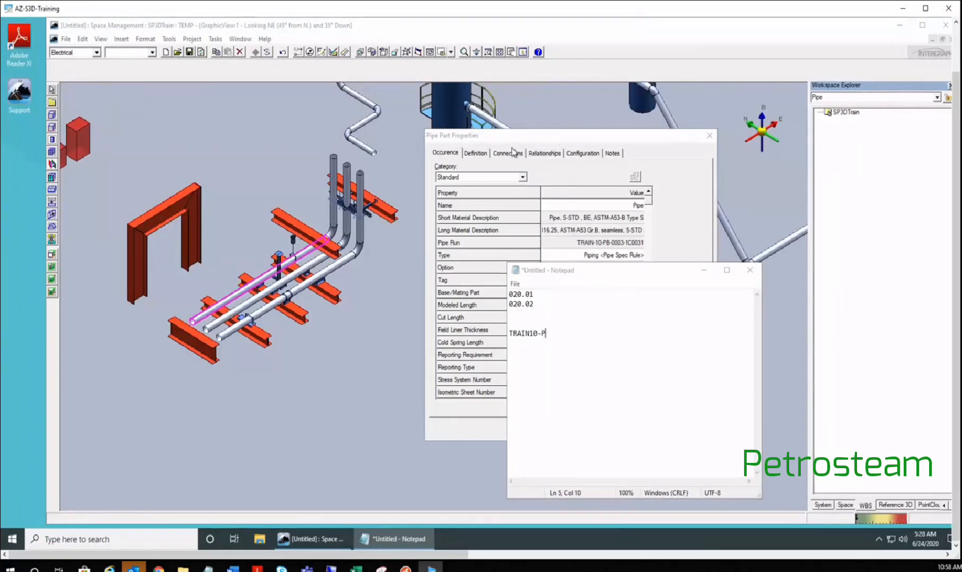
drag(560, 139, 513, 150)
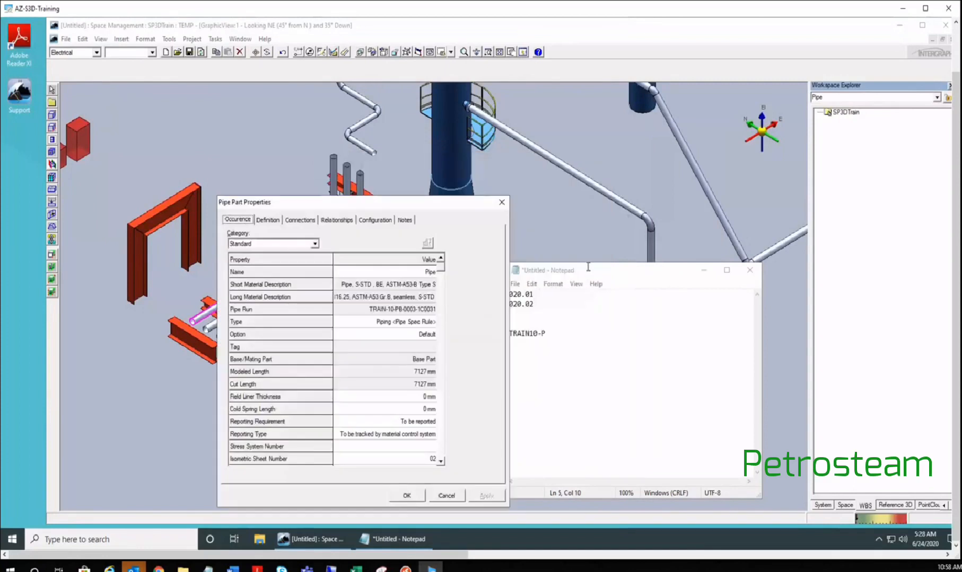
- Complete the TRAIN10-P-01 line, paste a copy below it, and add an ISO label
click(561, 337)
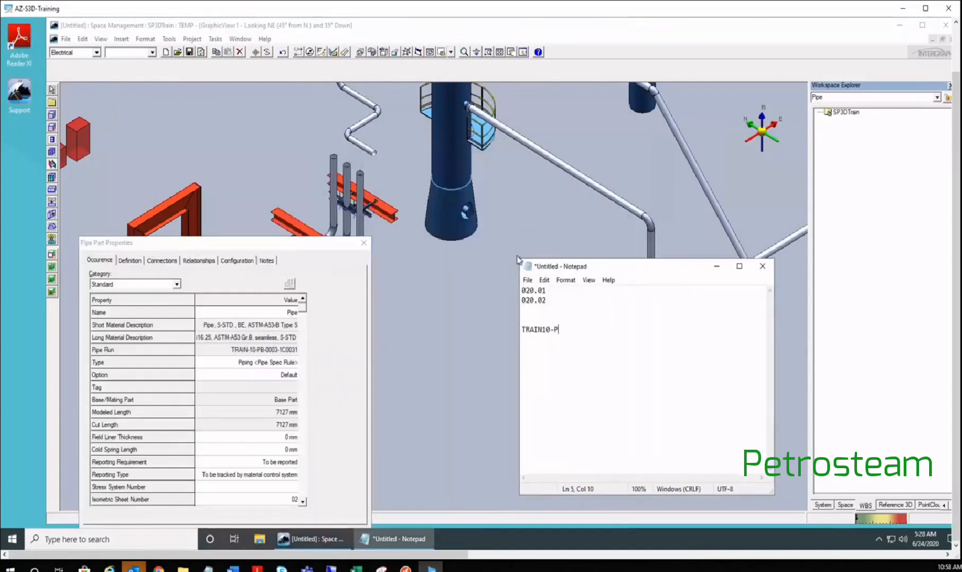
text(-01)
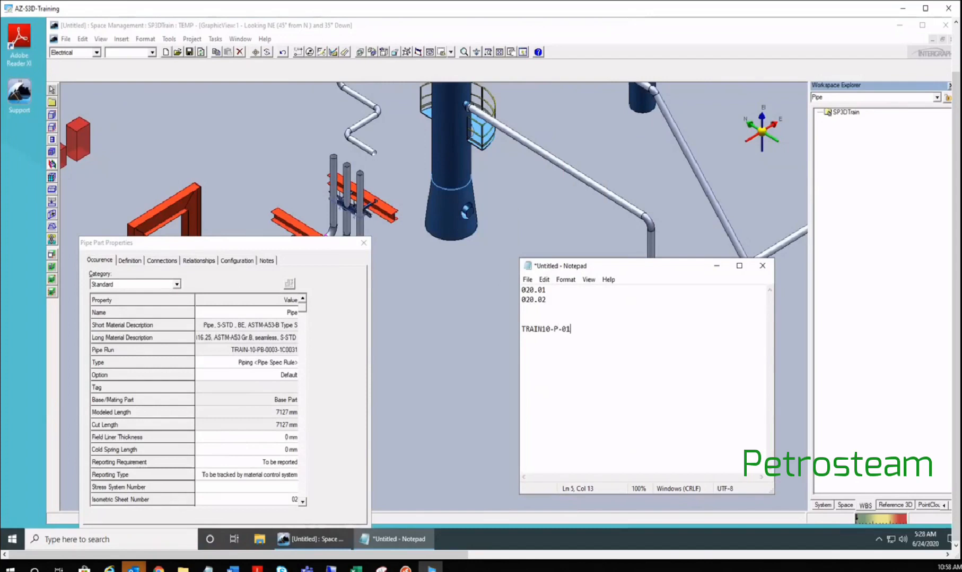
key(shift+Home)
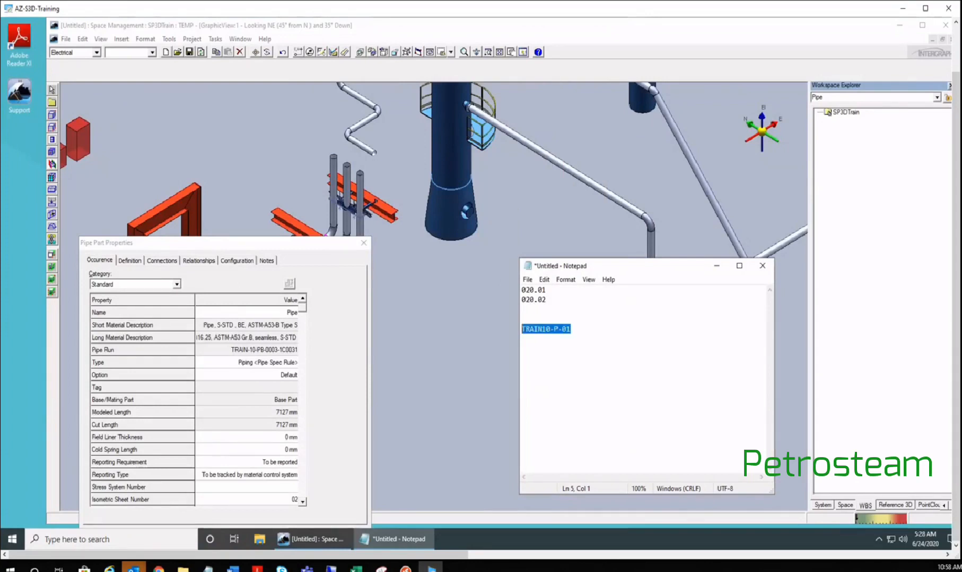
key(ctrl+c)
key(End)
key(Return)
key(Return)
key(Return)
key(ctrl+v)
key(Home)
key(Up)
text(ISO)
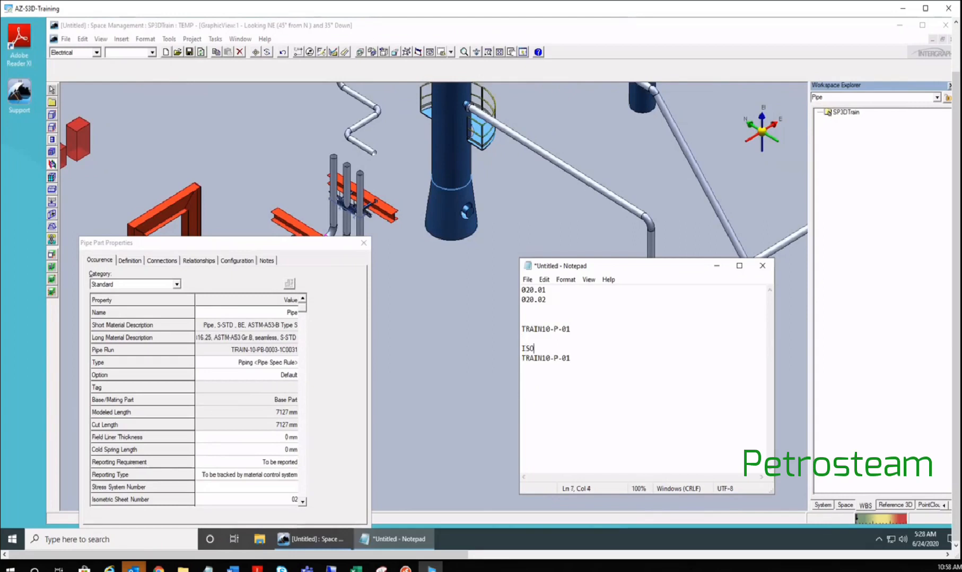
- Shorten the first entry to TRAIN10-P, add a LINE heading above it, and add a PART heading with 01
key(Down)
key(Up)
key(Up)
key(Up)
key(End)
key(BackSpace)
key(BackSpace)
key(BackSpace)
key(Up)
text(LINE)
click(530, 339)
key(Return)
key(Return)
key(Up)
text(P)
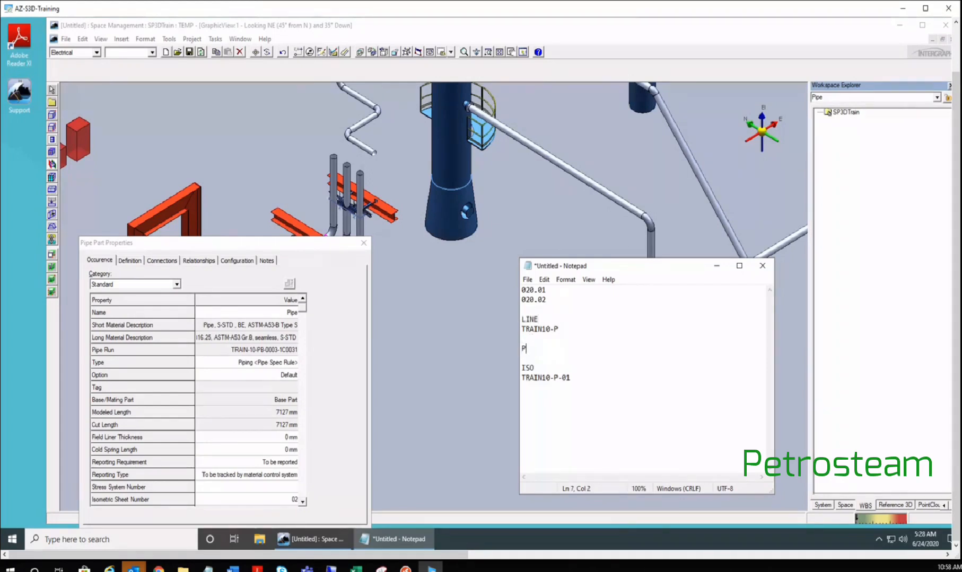
text(ART)
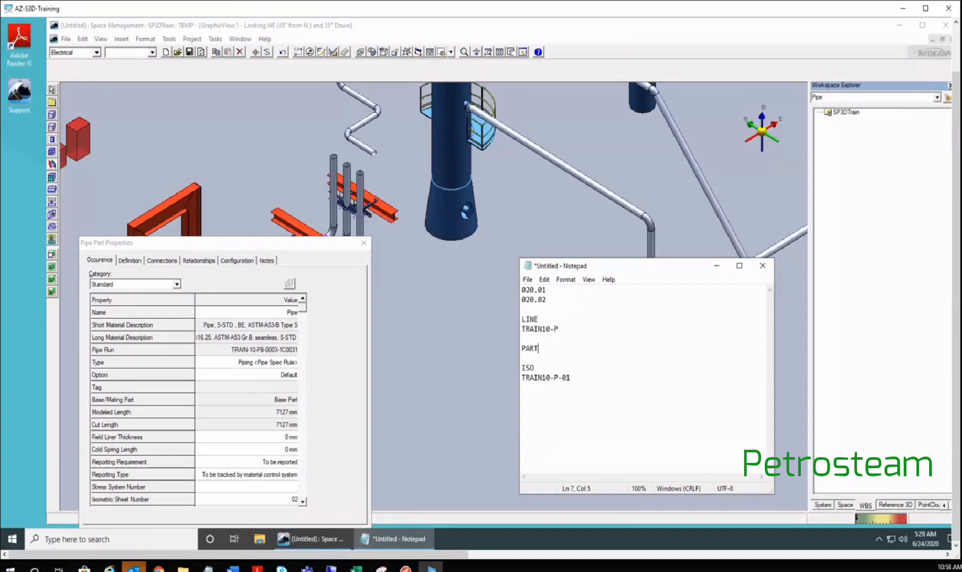
key(Return)
text(01)
- Add a 'VOLUME / WBS' heading above the volume number 020.01
click(574, 289)
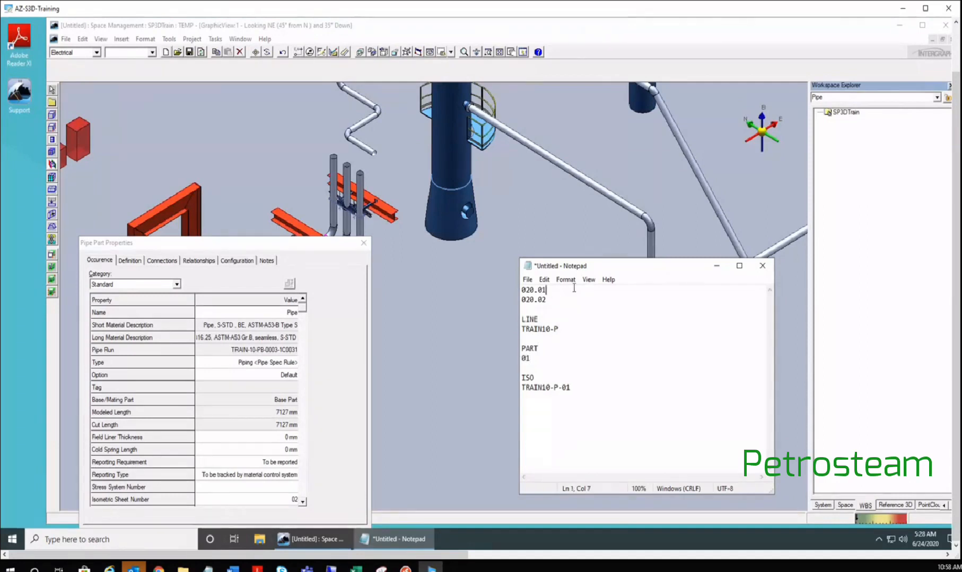
key(Home)
text(W)
text(BS*)
key(Return)
click(538, 290)
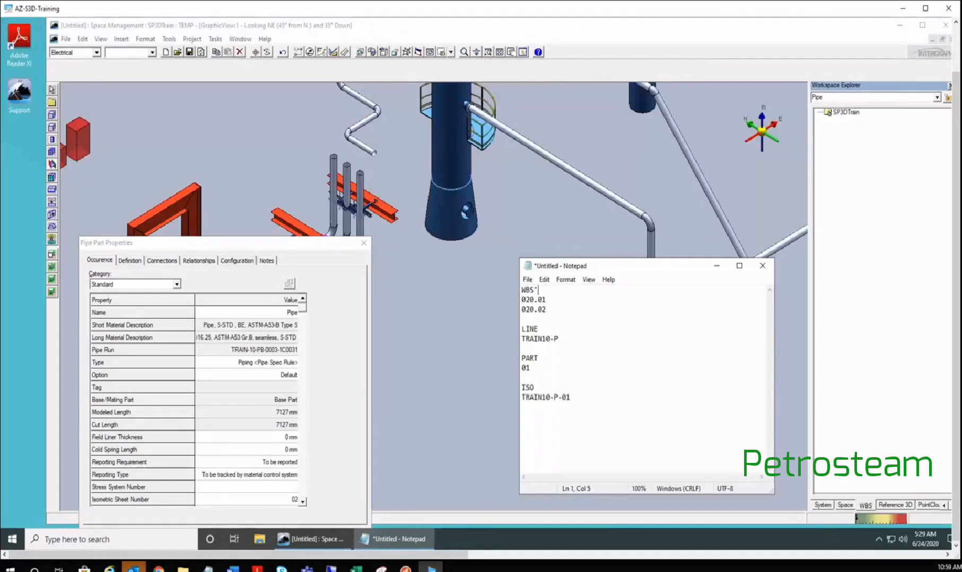
key(BackSpace)
key(Home)
text(VOLUME /)
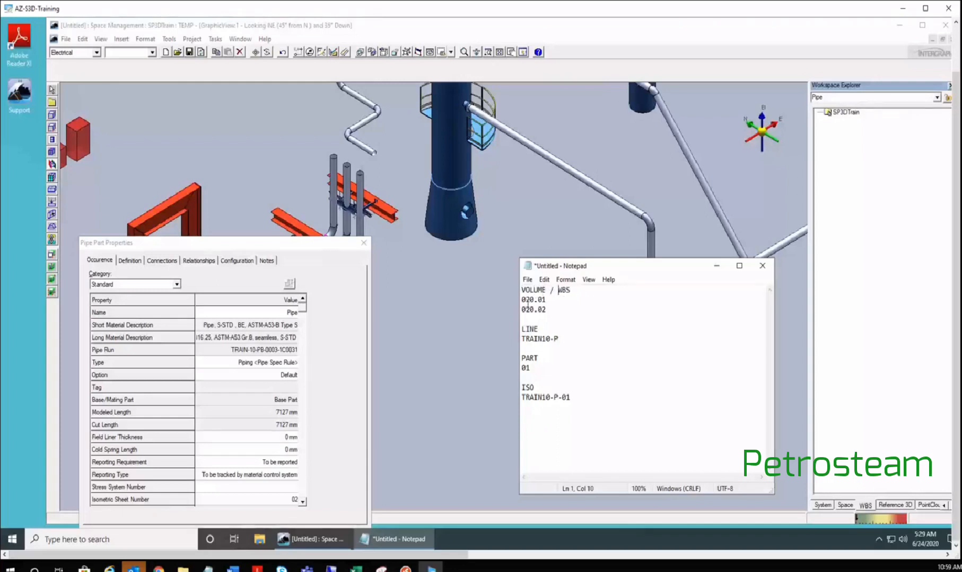
drag(523, 301, 548, 300)
- Change the part numbers to 01,02 and extend the ISO heading to ISO WBS
click(522, 340)
shift+click(558, 346)
drag(530, 368, 521, 368)
key(End)
text(,02)
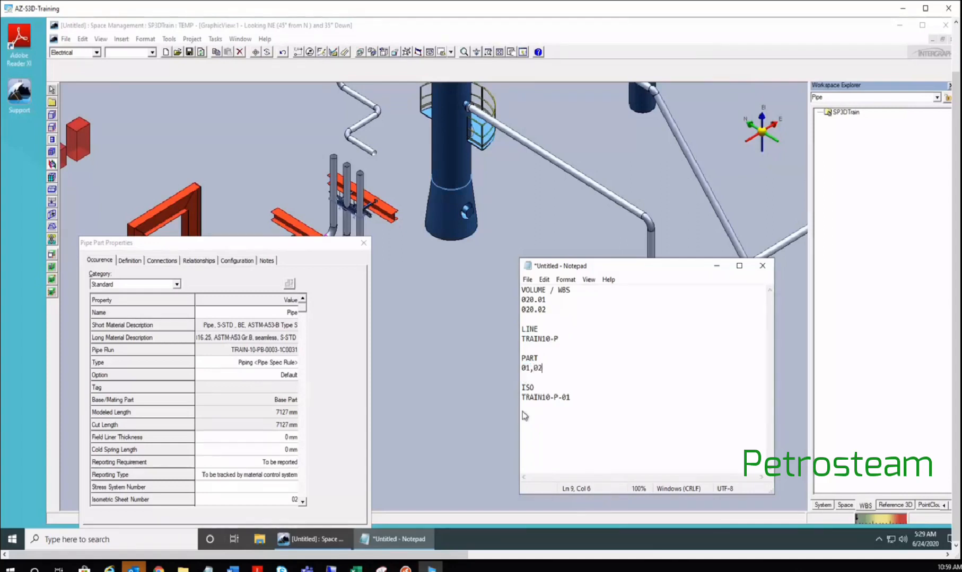
key(Down)
key(Down)
key(End)
text(WBS)
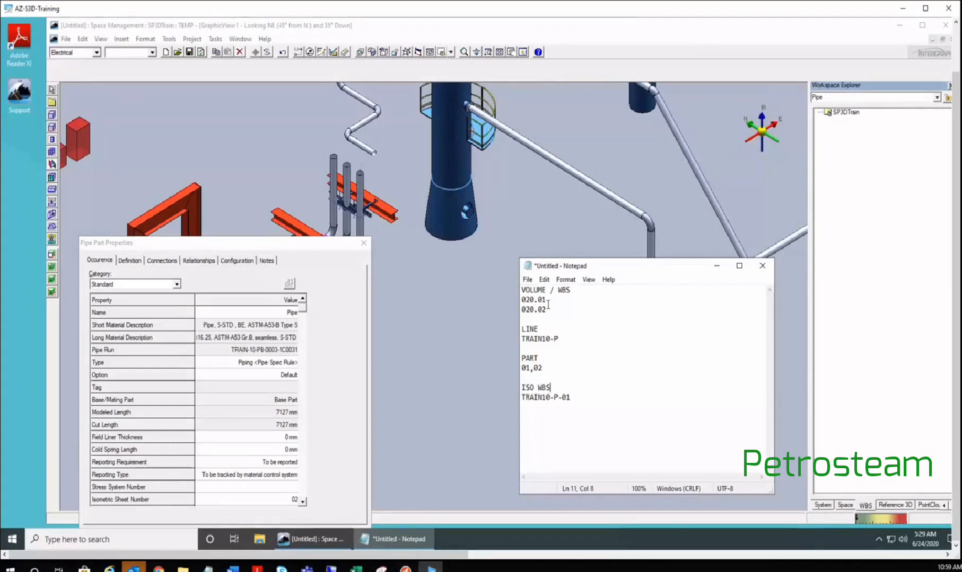
- Paste the copied entry below TRAIN10-P-01 and change it to TRAIN10-P-02
drag(547, 301, 522, 300)
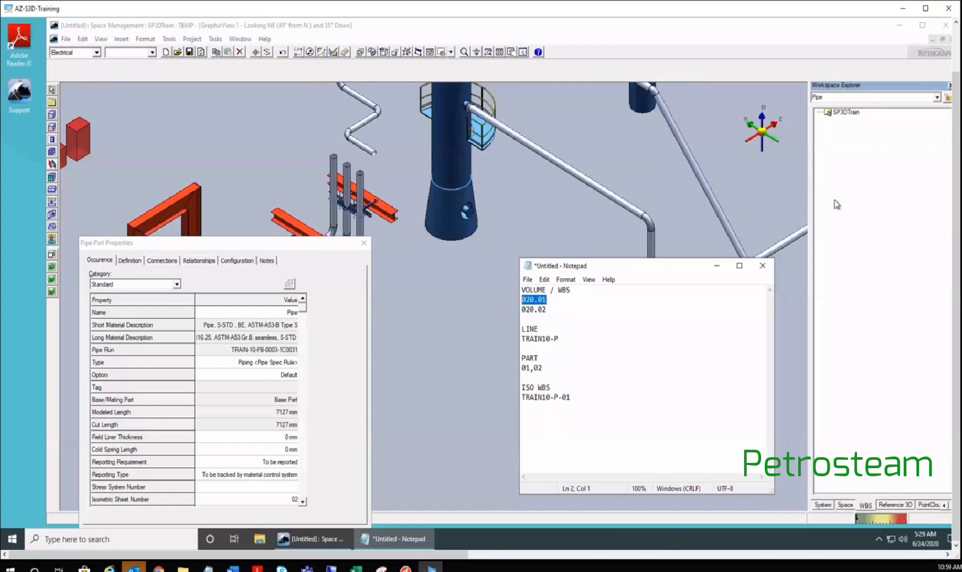
click(578, 401)
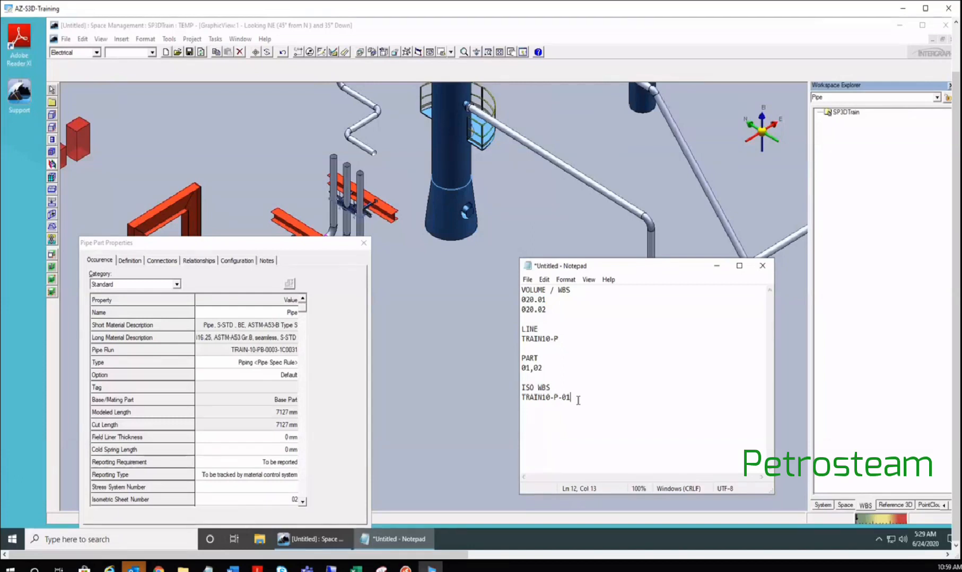
key(Return)
key(ctrl+v)
key(BackSpace)
text(2)
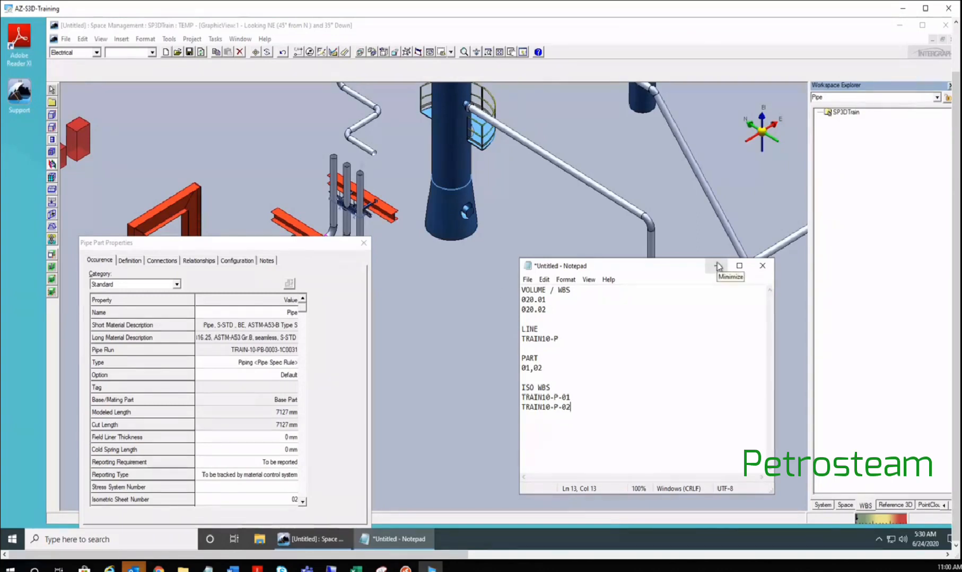
- Move Notepad and the Pipe Part Properties dialog aside, then minimize the notes
drag(594, 269, 469, 257)
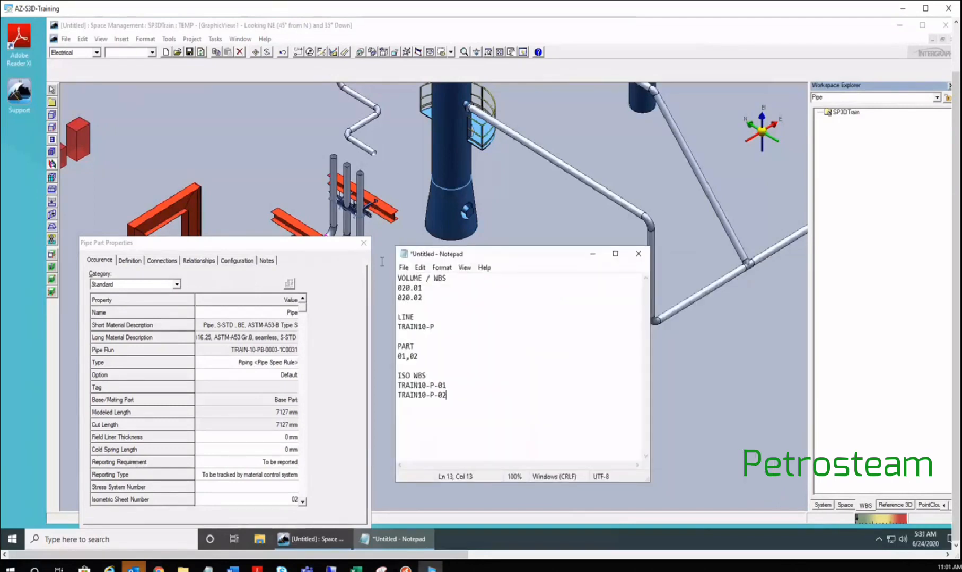
click(593, 257)
drag(381, 207, 430, 210)
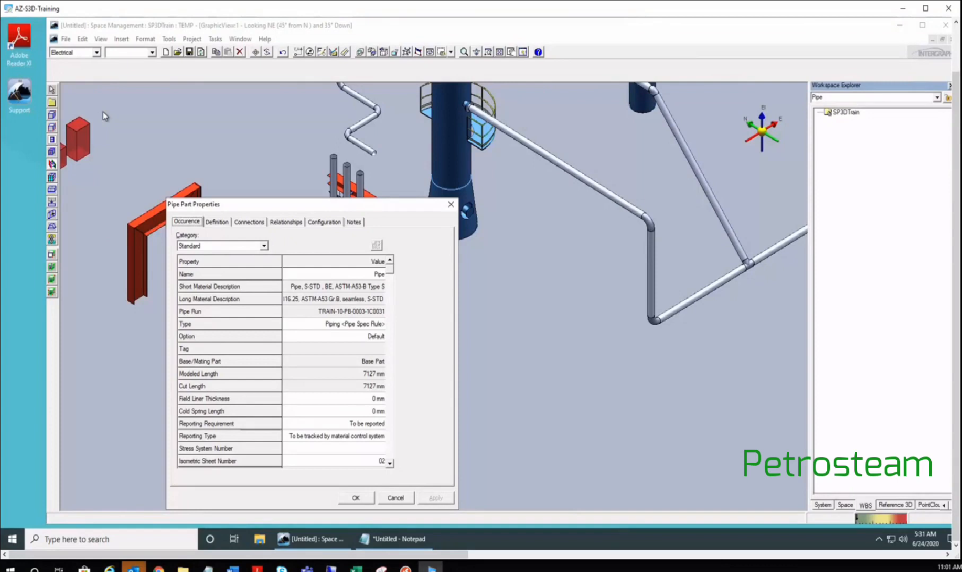
click(408, 543)
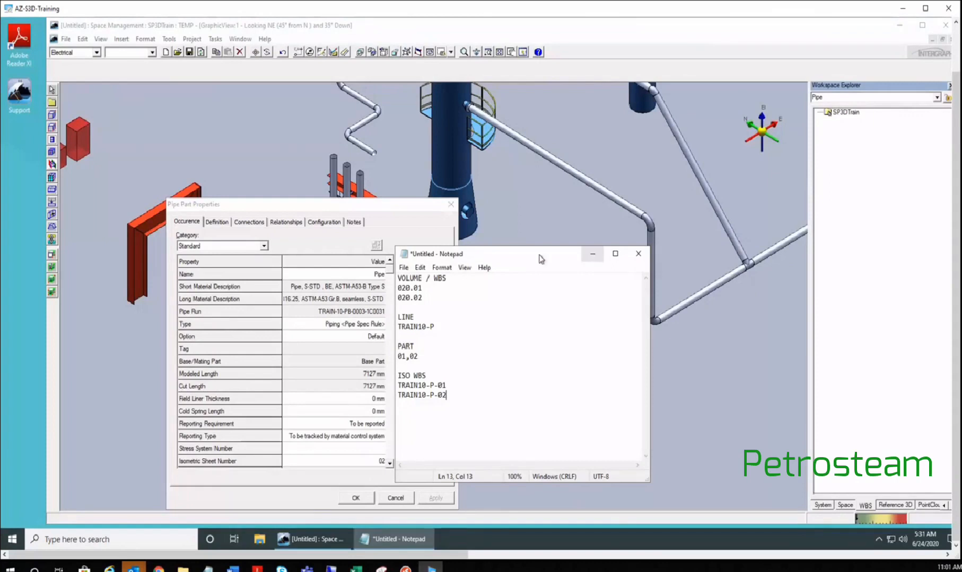
drag(540, 259, 620, 283)
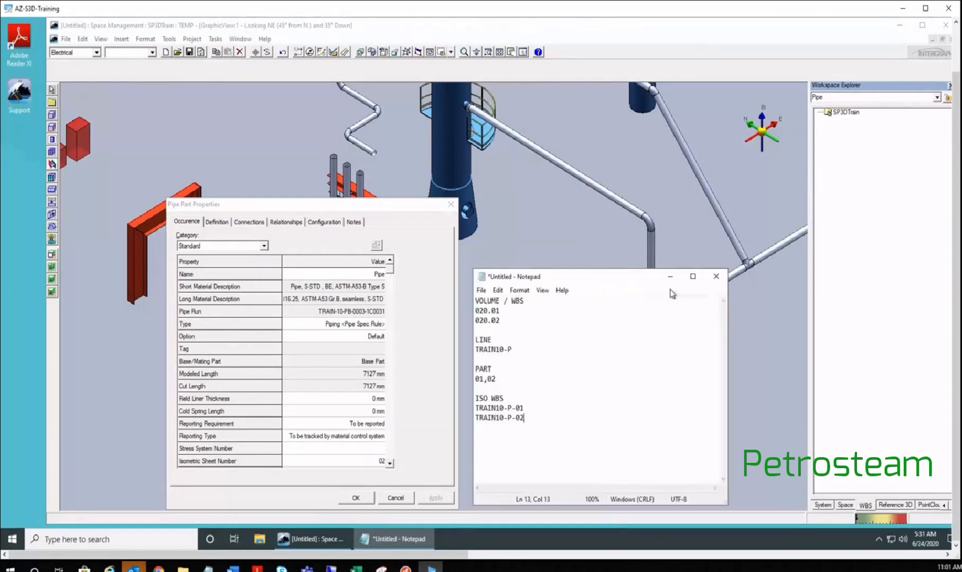
click(671, 278)
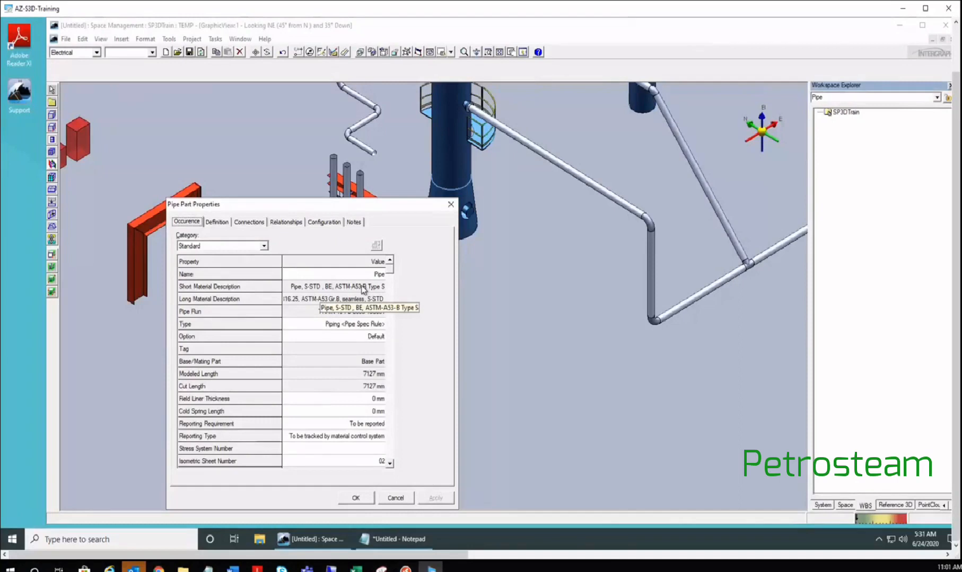
- Cancel Pipe Part Properties and list spaces in Workspace Explorer beside the red volume boxes
click(396, 499)
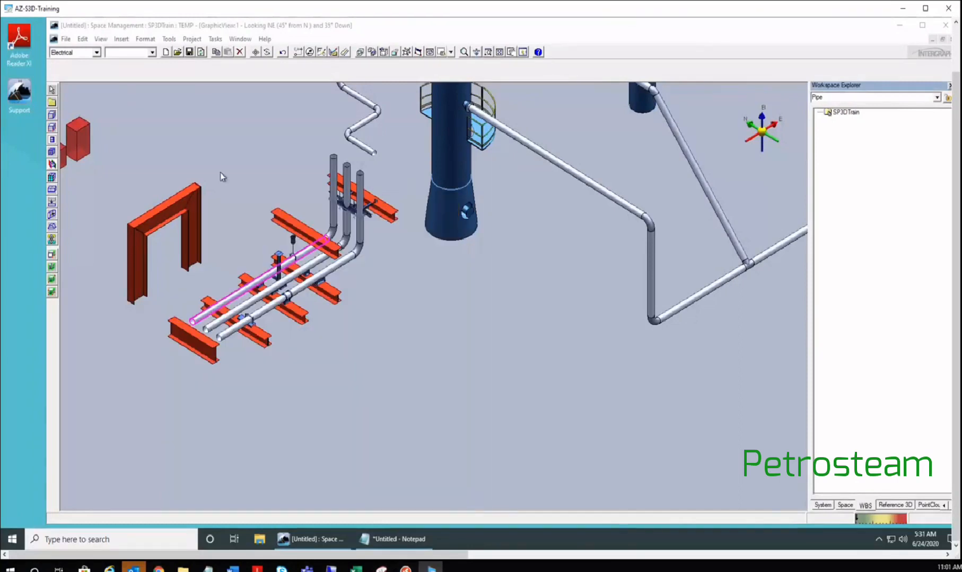
scroll(214, 170, down, 4)
scroll(223, 265, up, 6)
middle_drag(206, 264, 131, 244)
click(843, 506)
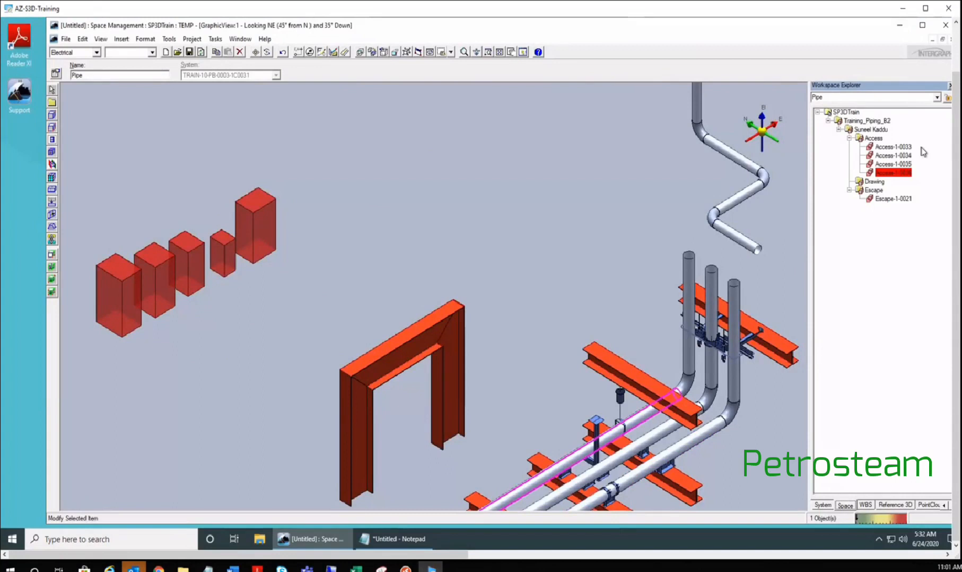
- Select Access-1-0034, keep its type as Piping Obstruction, then clear the selection
click(882, 158)
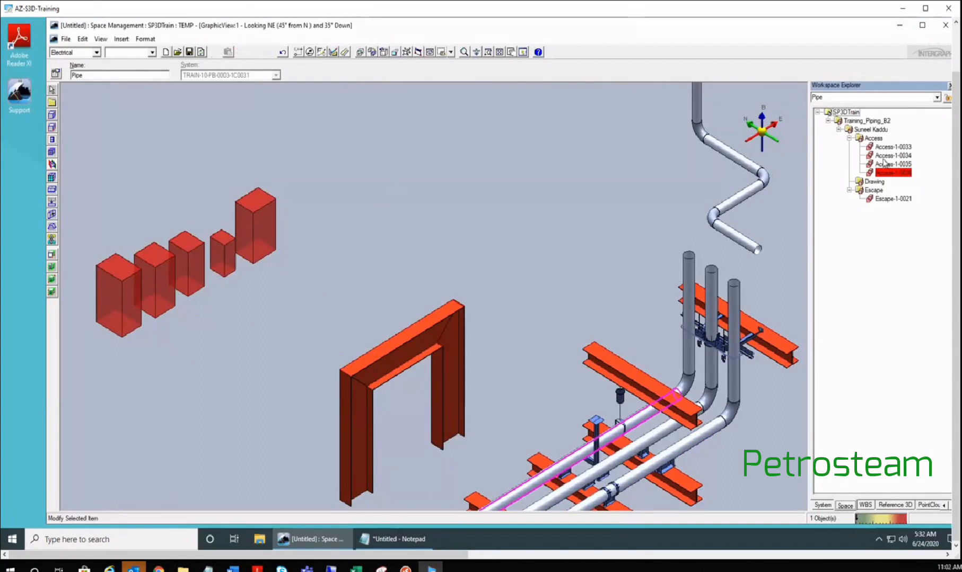
click(211, 74)
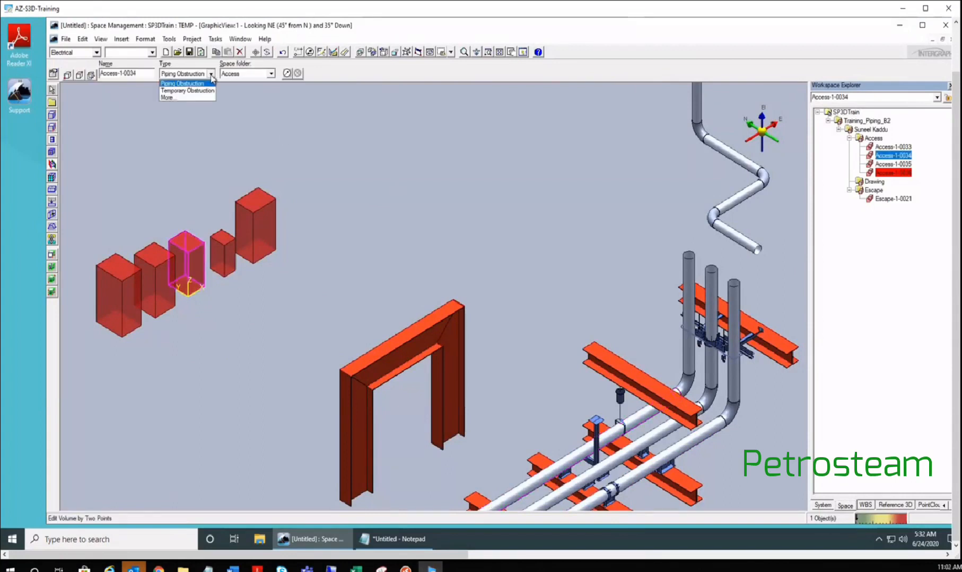
click(211, 75)
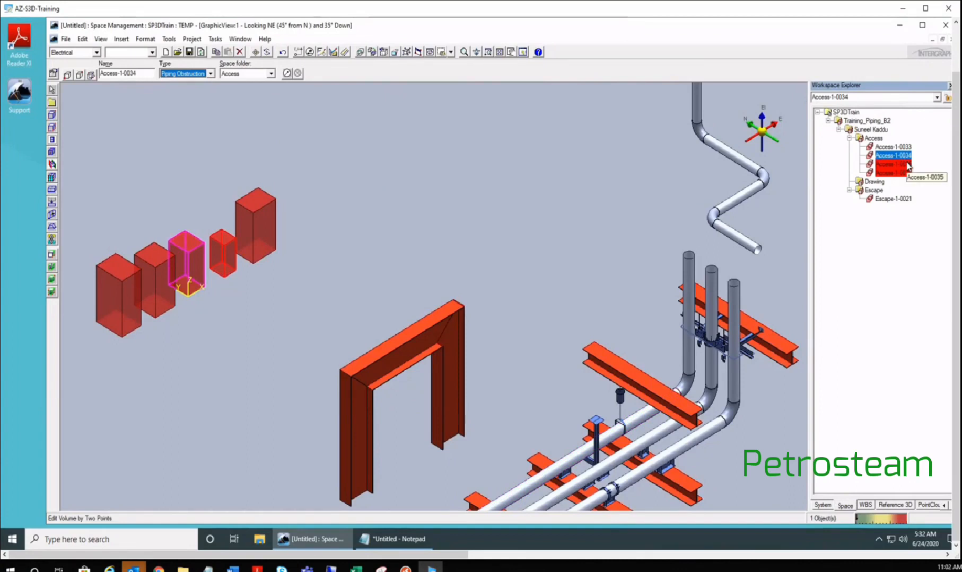
click(169, 161)
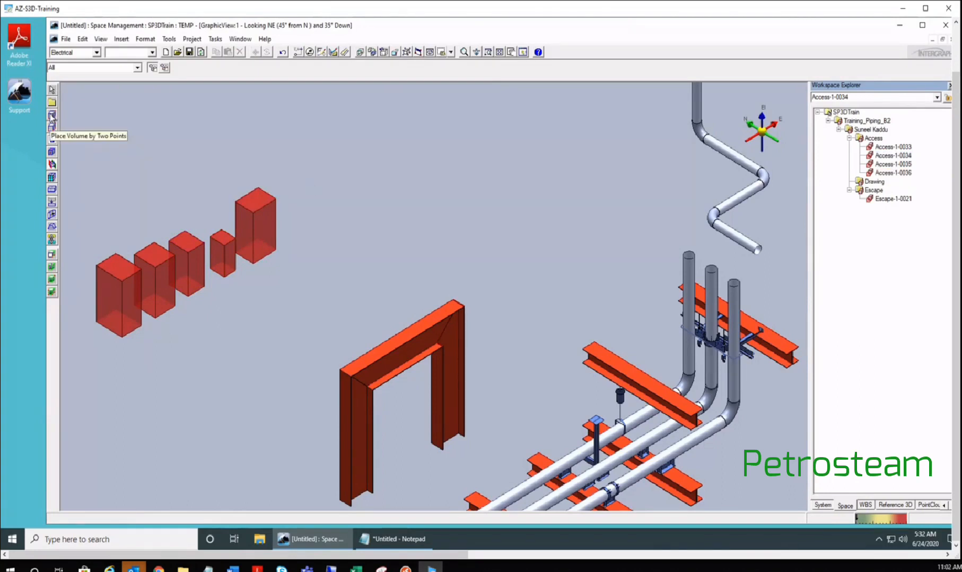
- Include the whole SP3DTrain system in the TEMP workspace filter and reload the model
scroll(152, 199, down, 2)
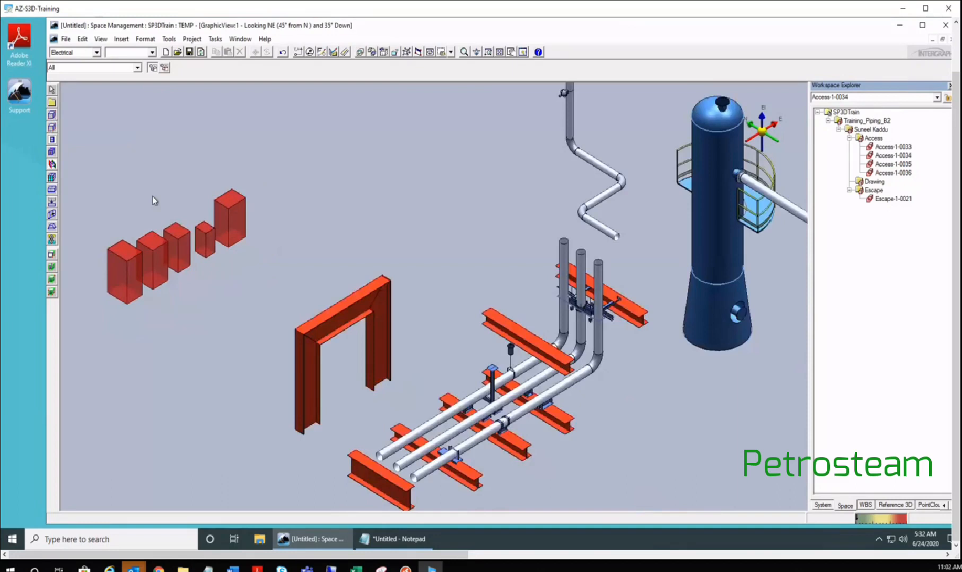
scroll(153, 201, down, 3)
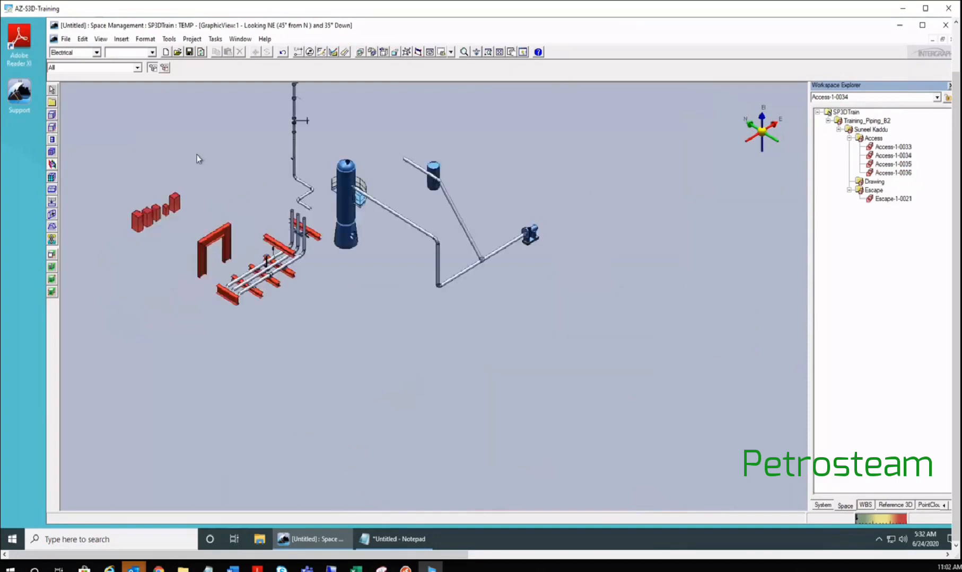
scroll(197, 155, down, 3)
middle_drag(206, 140, 238, 262)
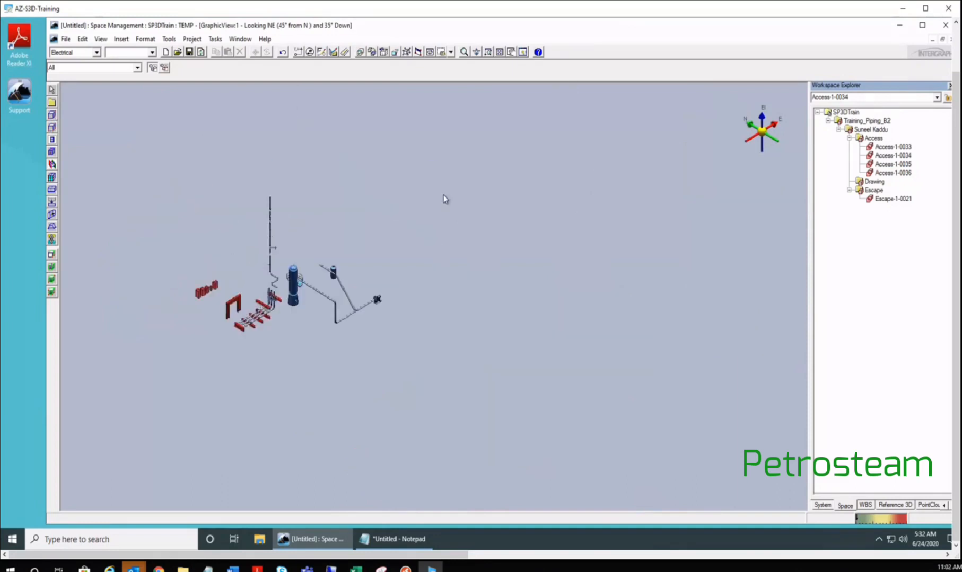
key(ctrl+d)
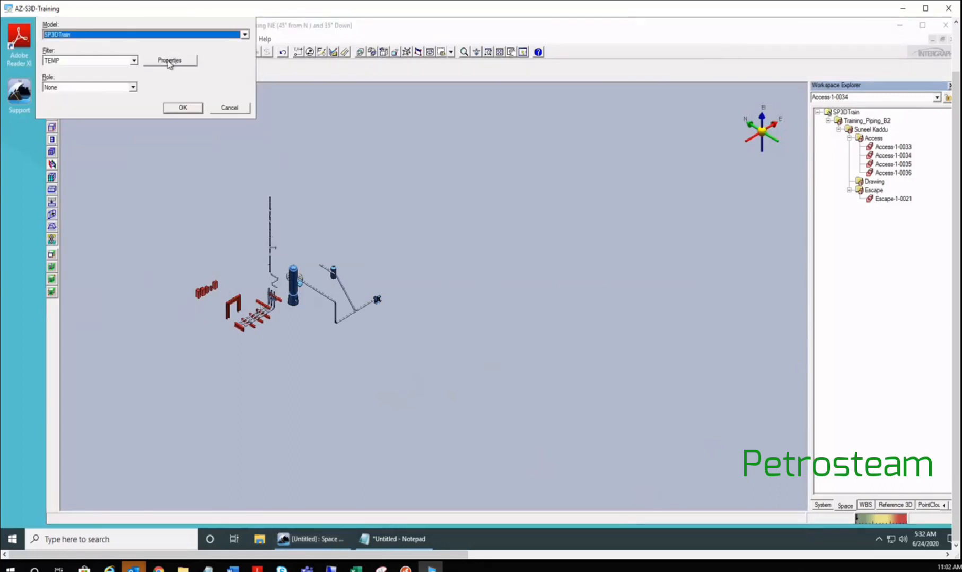
click(169, 62)
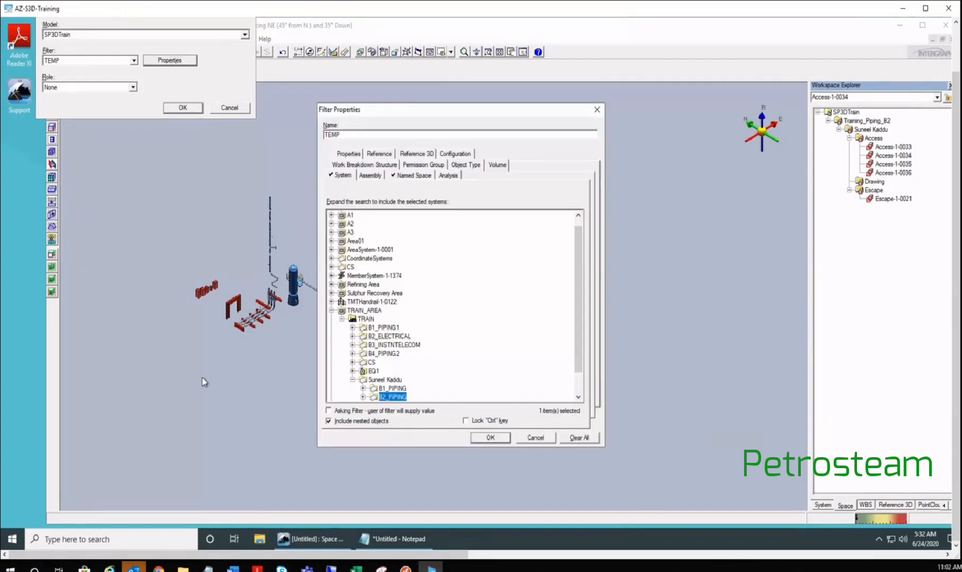
click(342, 176)
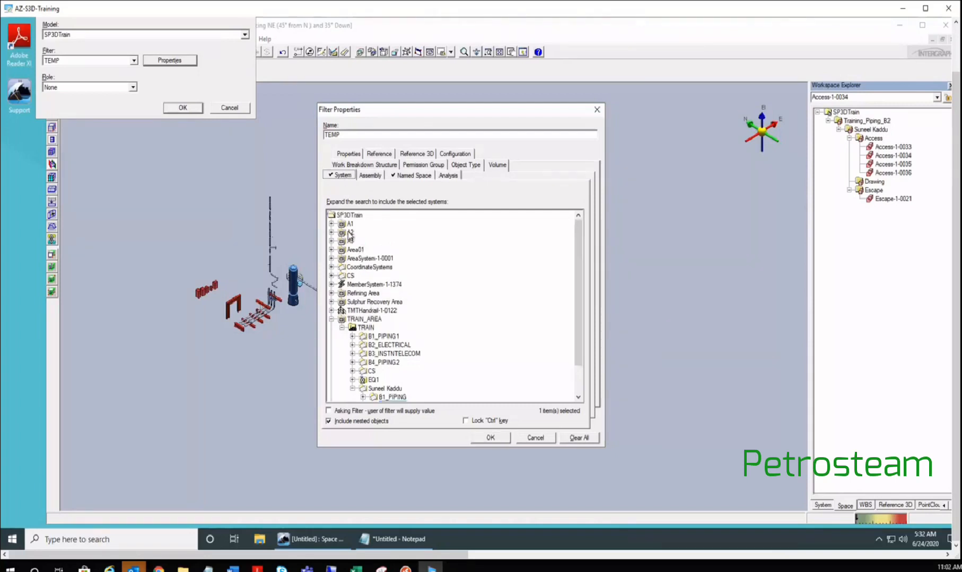
key(Return)
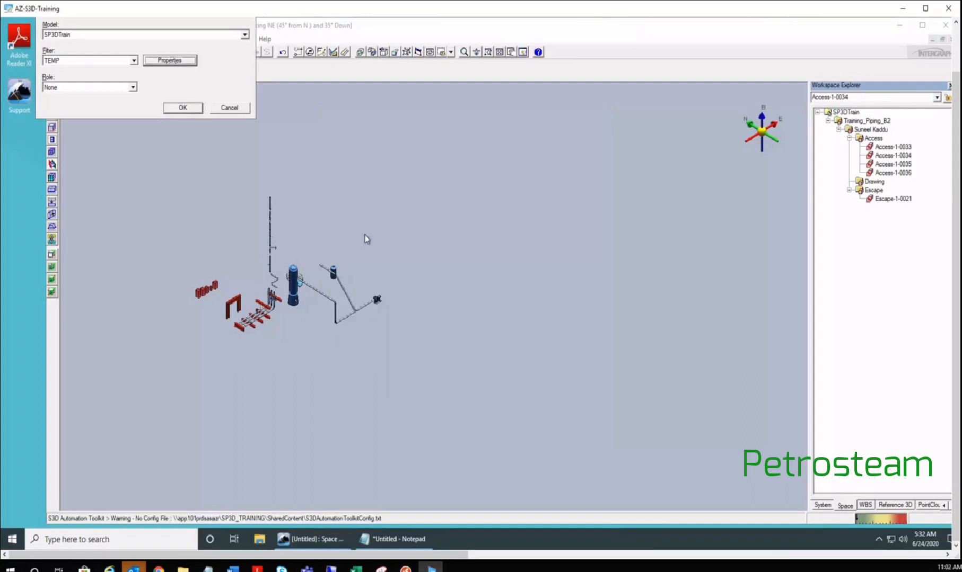
key(Return)
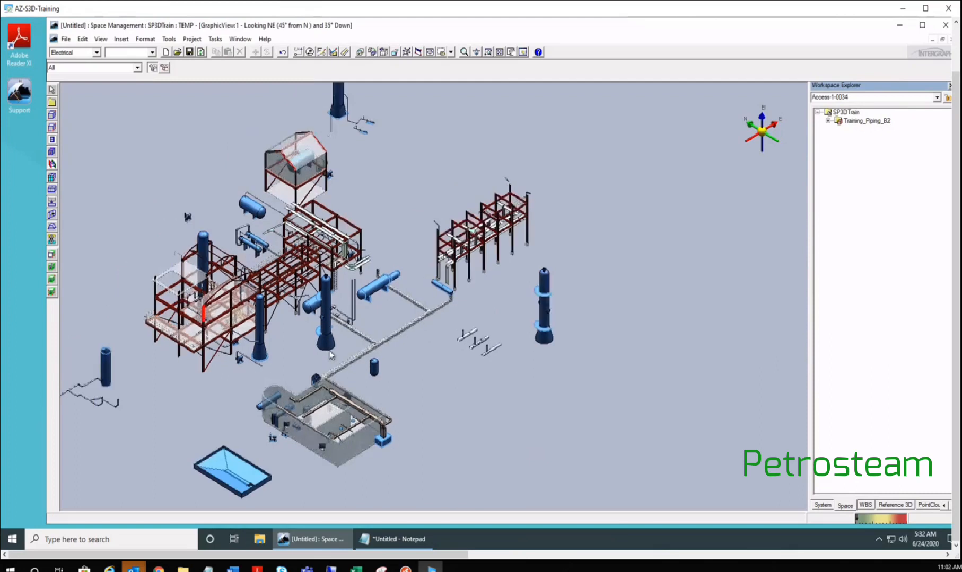
middle_drag(179, 223, 306, 254)
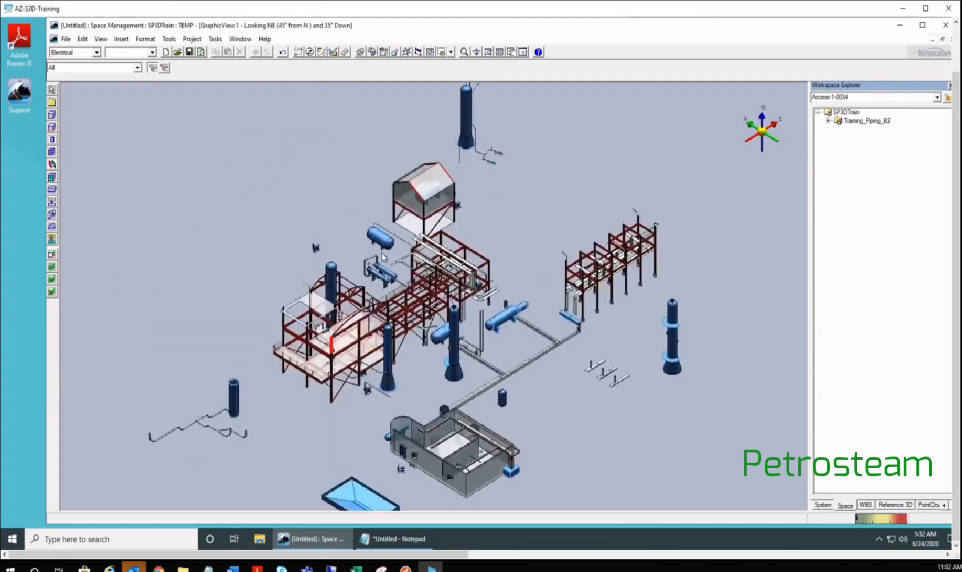
- Pan and zoom the view in on heat exchanger 40E-101B beside the steel structure
scroll(384, 252, up, 2)
click(385, 257)
scroll(432, 225, down, 2)
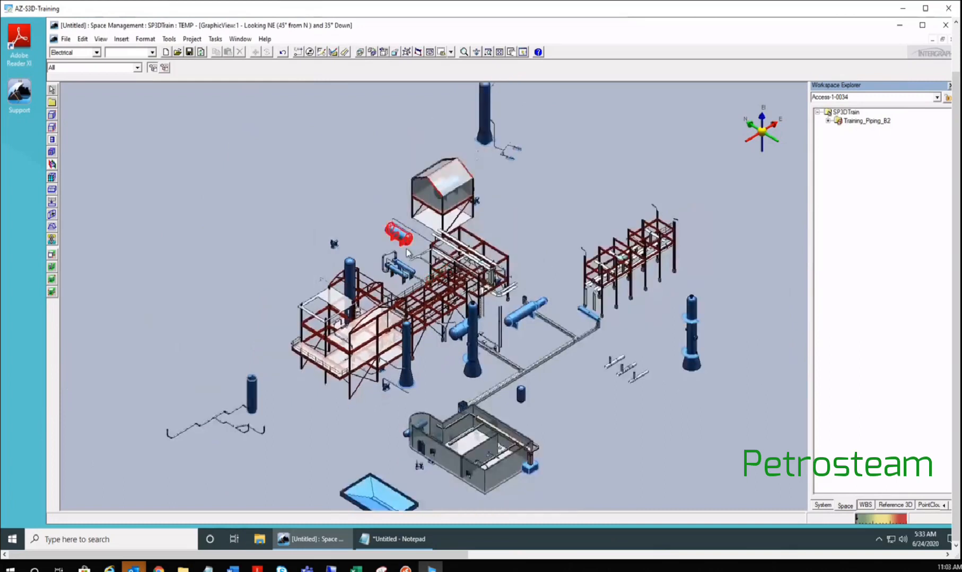
scroll(407, 254, up, 4)
scroll(389, 290, up, 2)
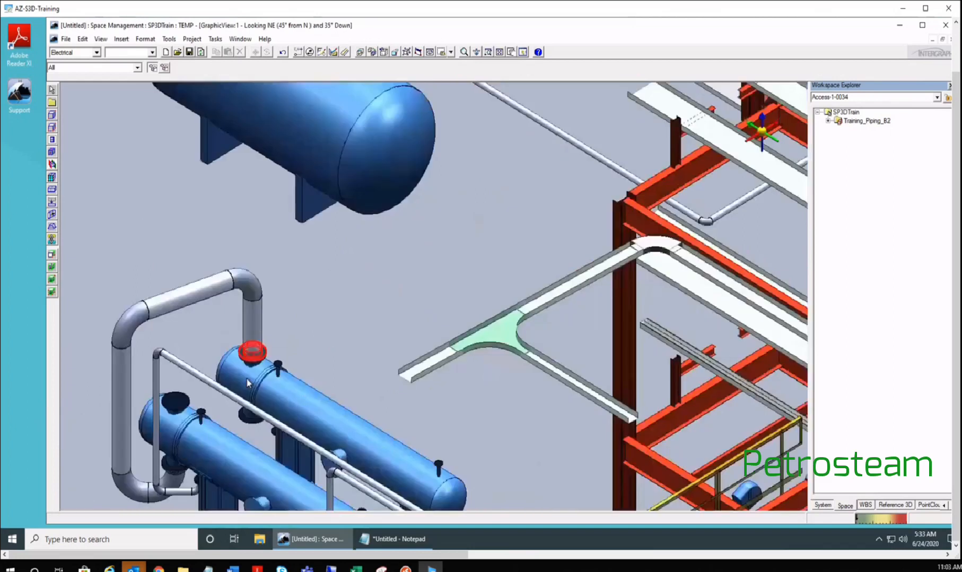
middle_drag(247, 383, 283, 167)
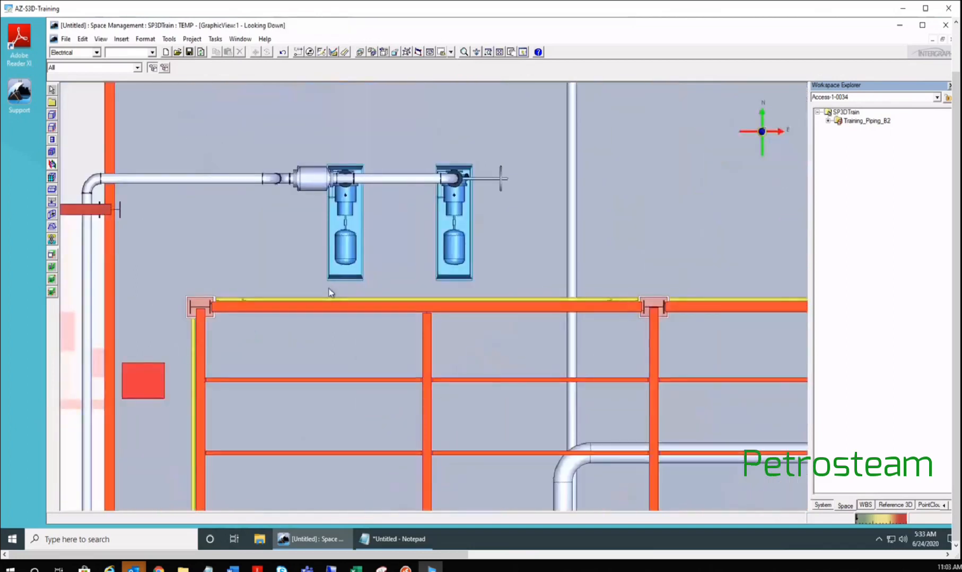
scroll(330, 292, down, 5)
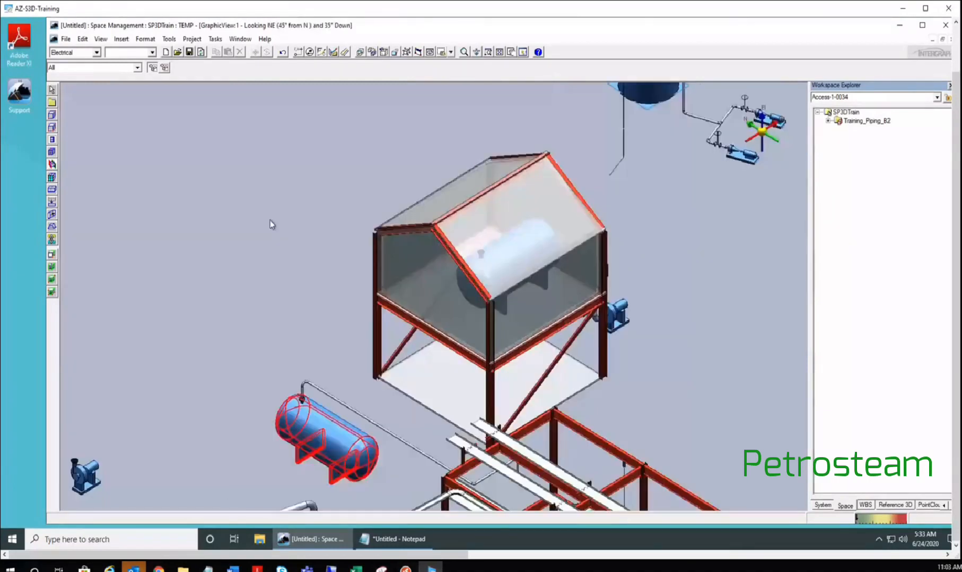
middle_drag(319, 196, 303, 160)
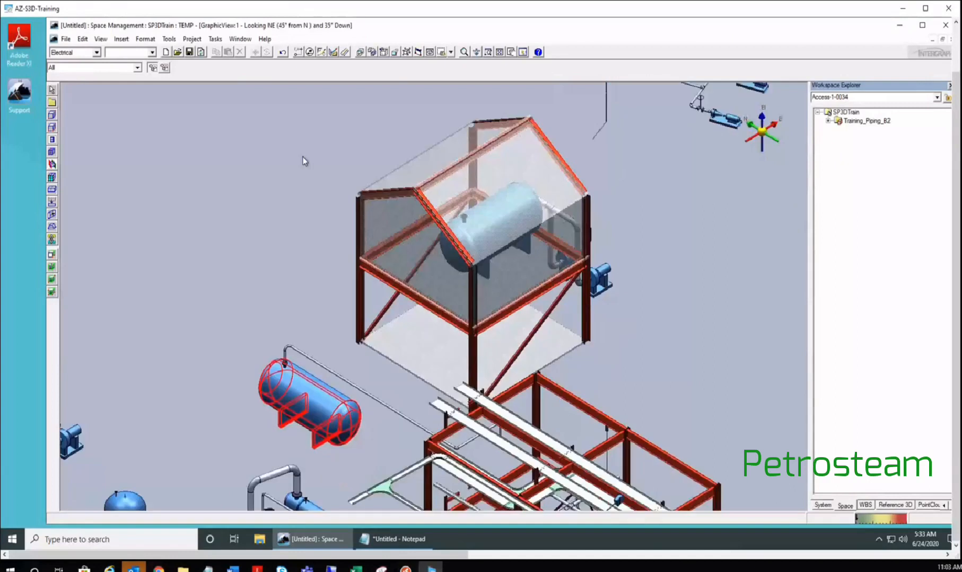
middle_drag(319, 504, 298, 333)
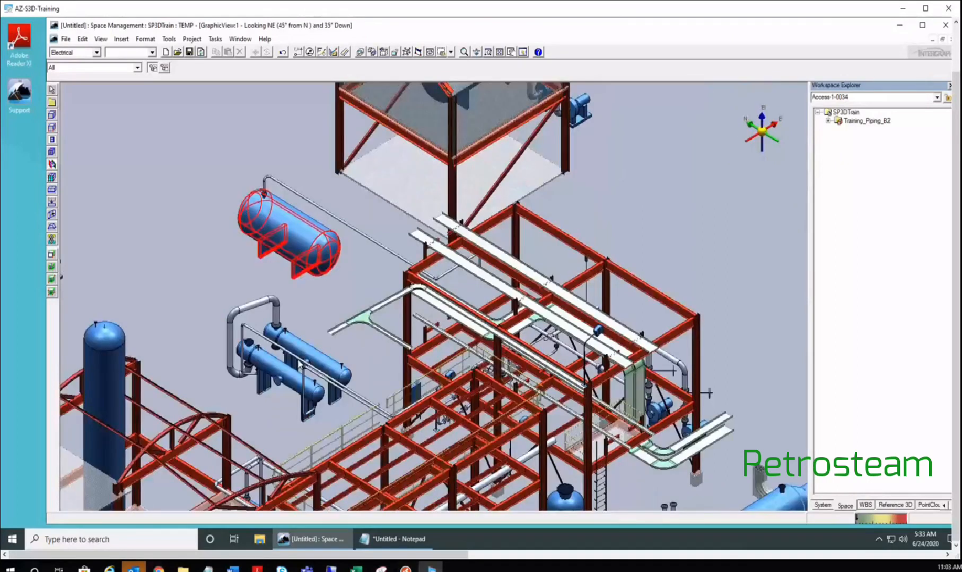
middle_drag(299, 362, 307, 347)
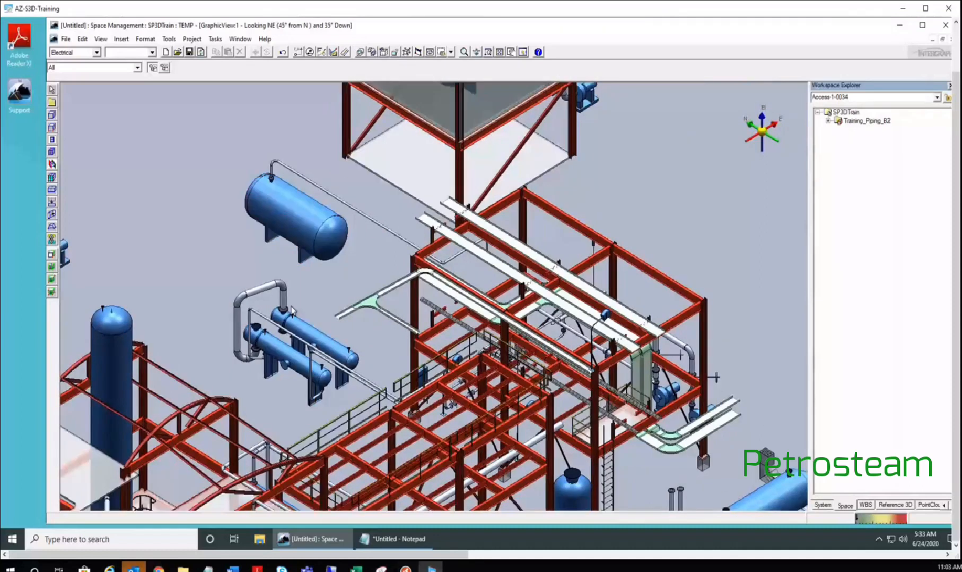
scroll(291, 312, up, 3)
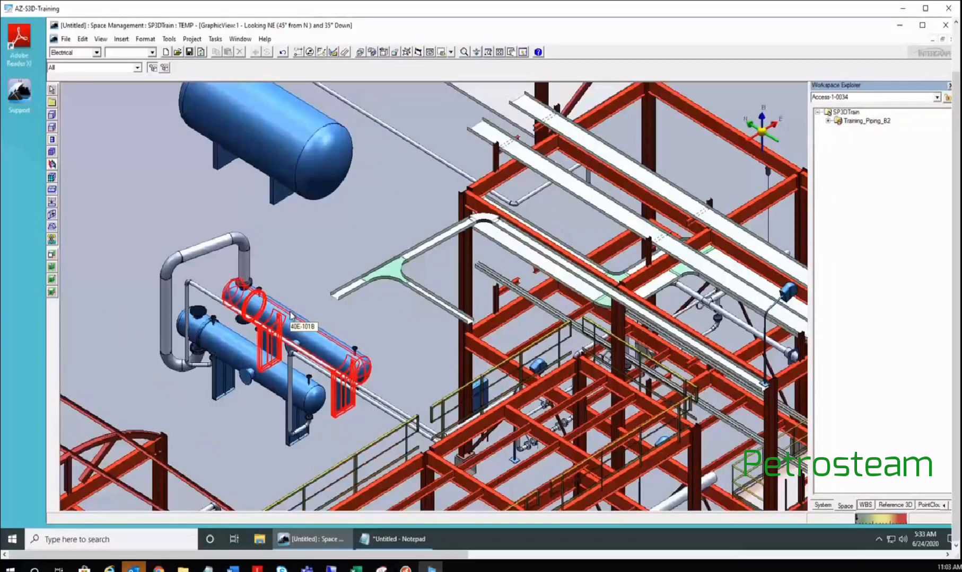
click(297, 52)
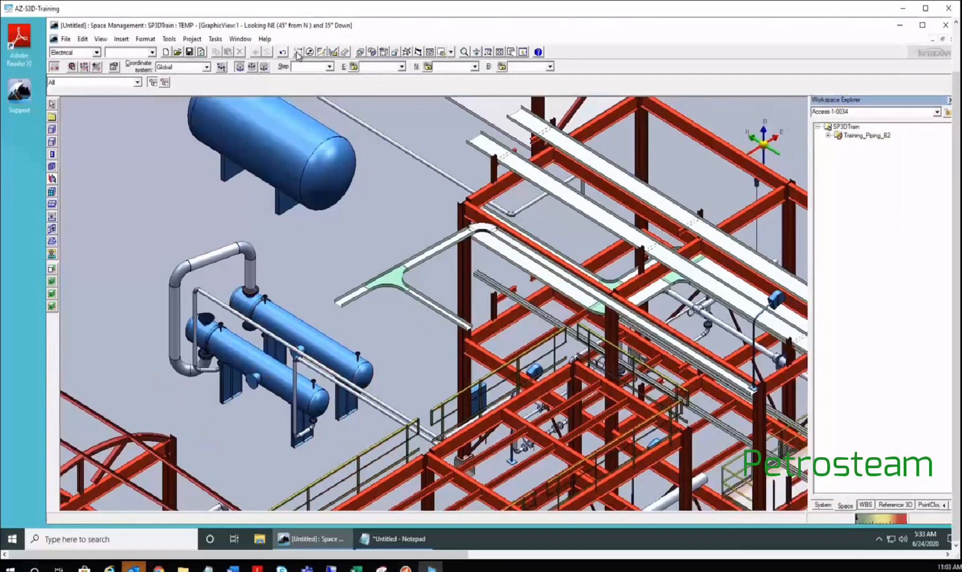
click(84, 66)
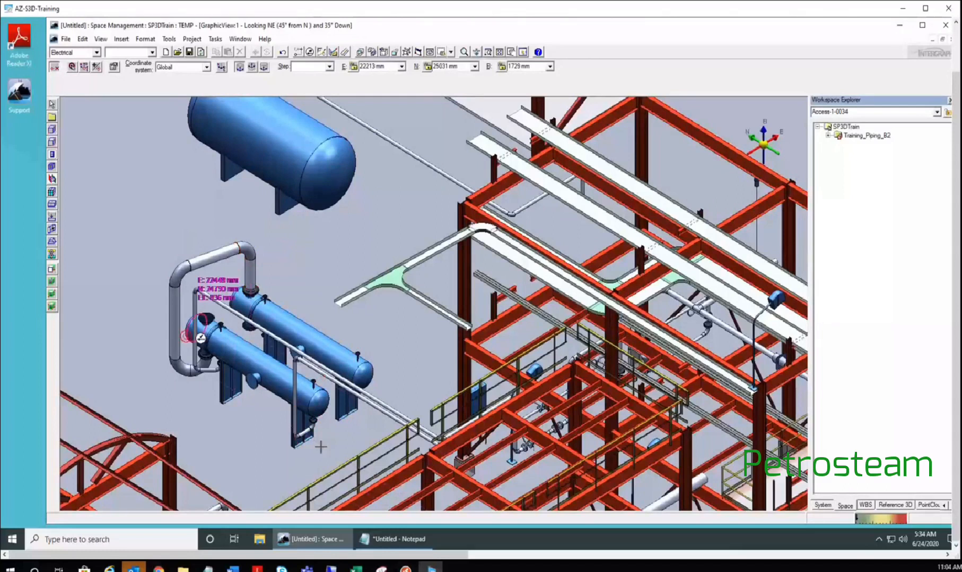
key(Escape)
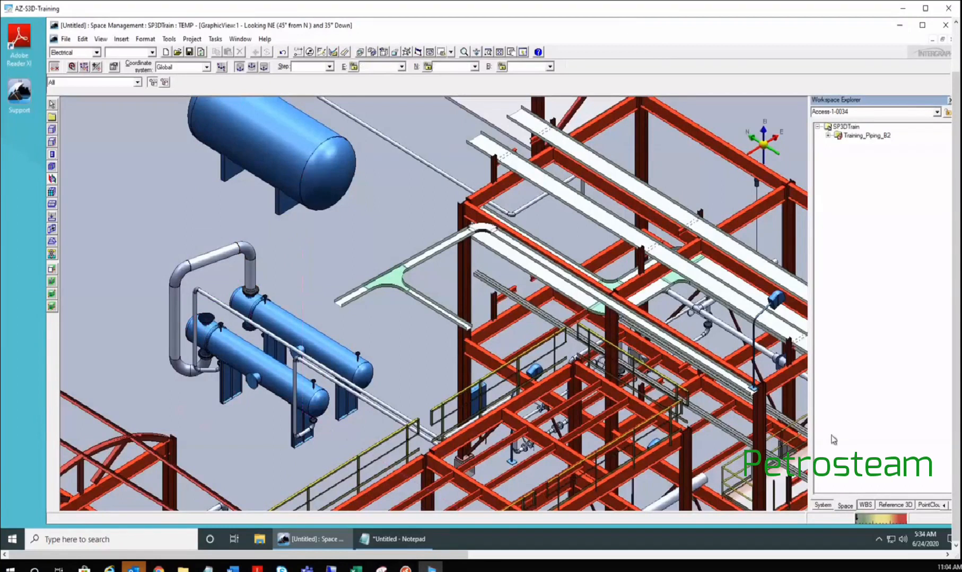
- Expand Training_Piping_B2, select the Drawing space folder, and start Place Volume by Two Points
click(827, 135)
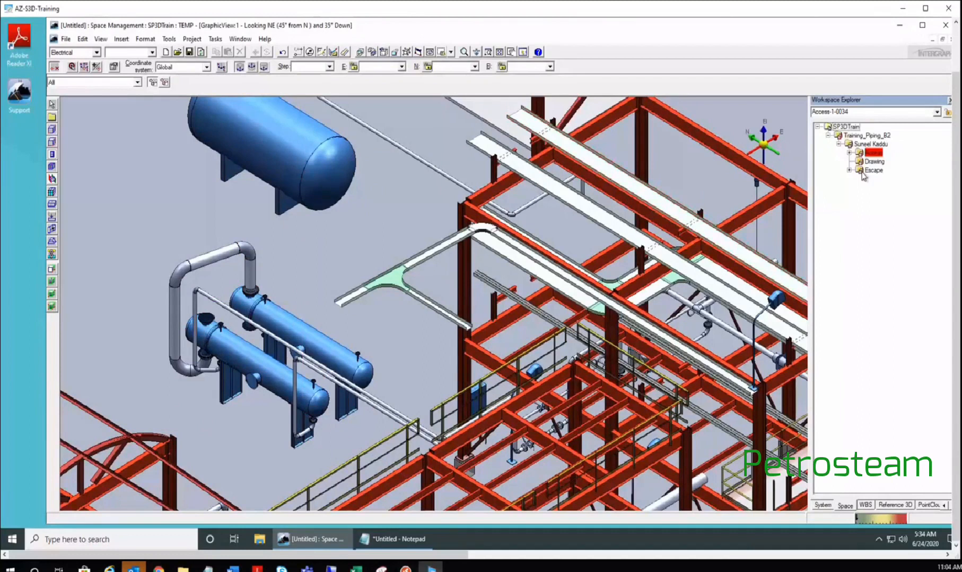
click(884, 163)
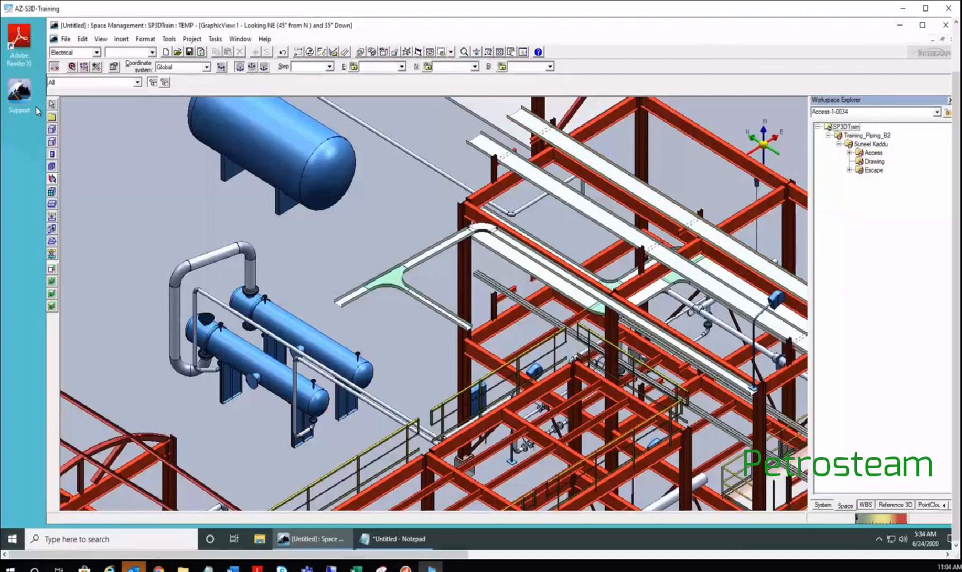
click(52, 129)
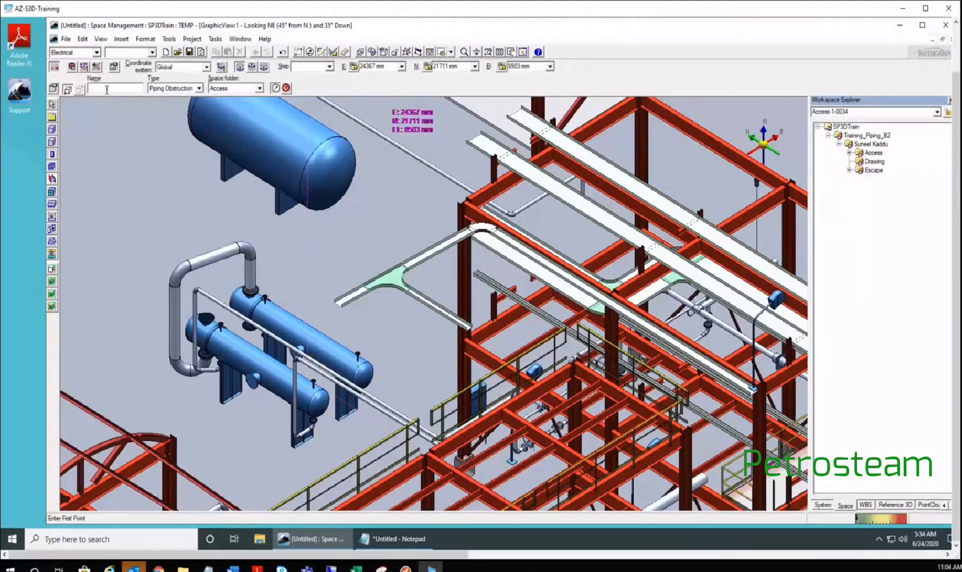
- Choose DWGVOLUME1 from the Drawing Volumes catalog as the new volume's type
click(53, 88)
click(440, 203)
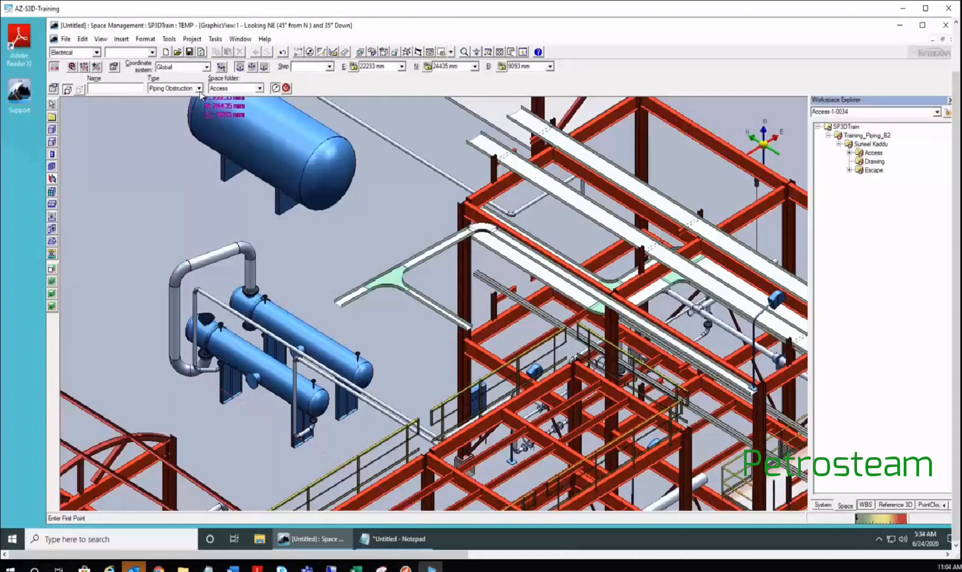
click(199, 89)
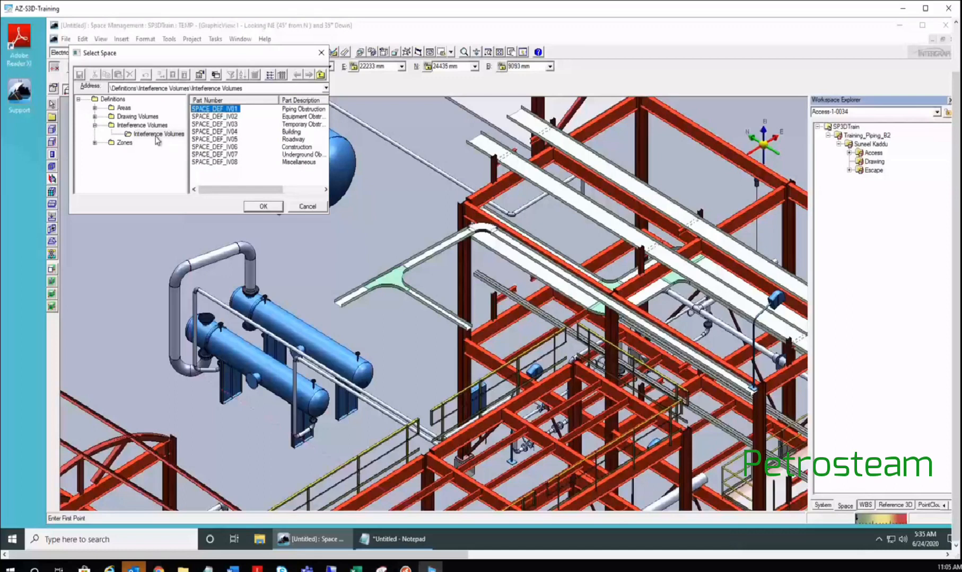
click(95, 116)
click(95, 133)
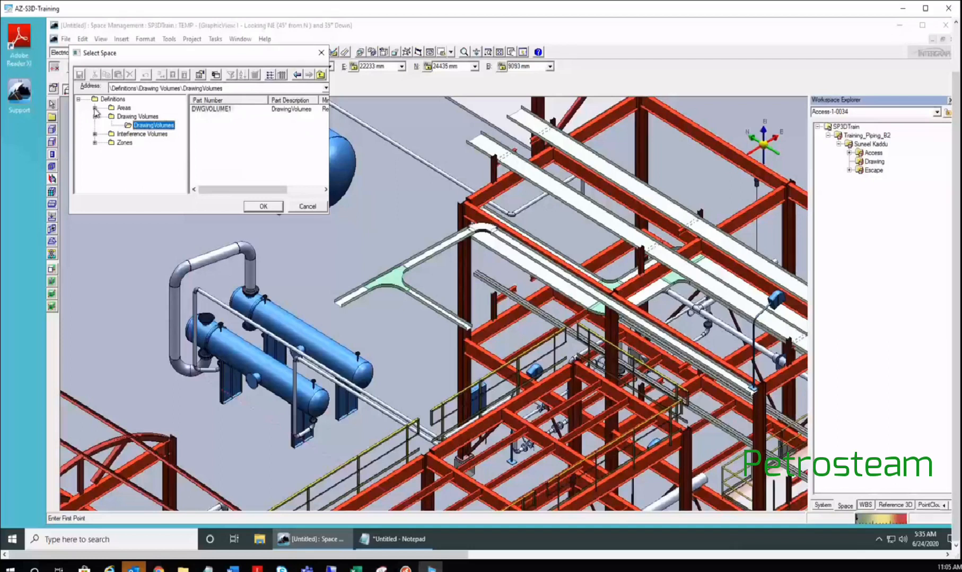
drag(189, 53, 380, 272)
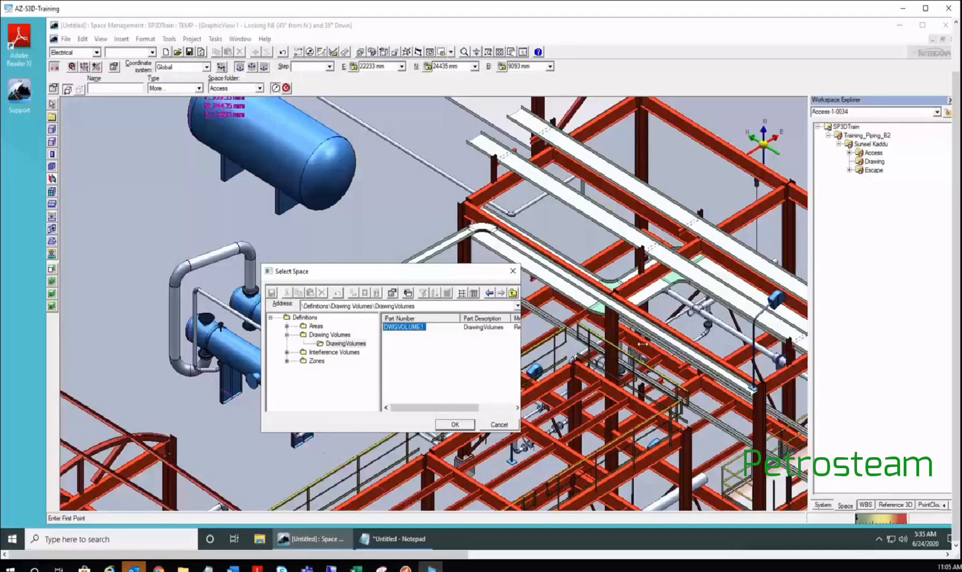
drag(642, 345, 729, 344)
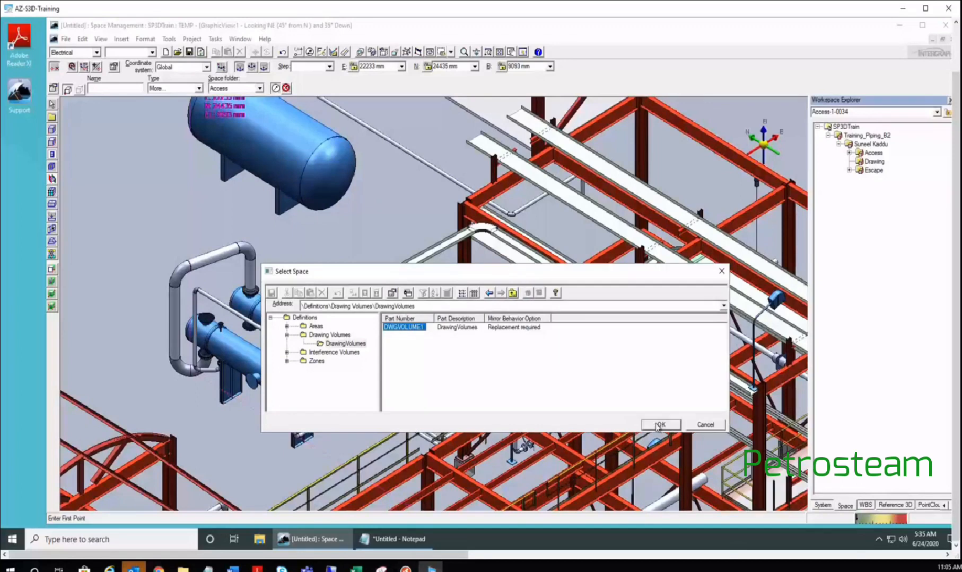
click(659, 425)
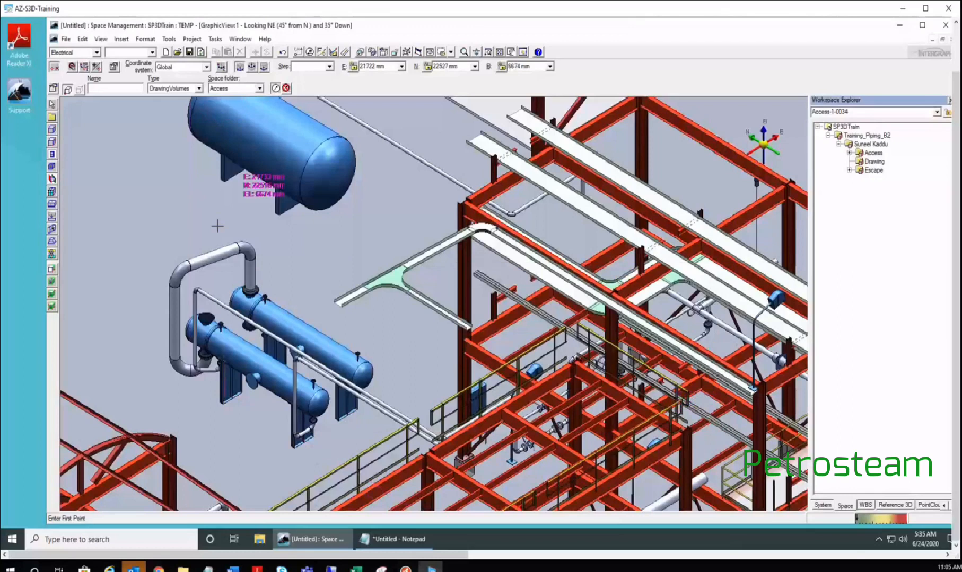
- Zoom out, recentre on the two heat exchangers, and zoom back in
scroll(218, 204, down, 1)
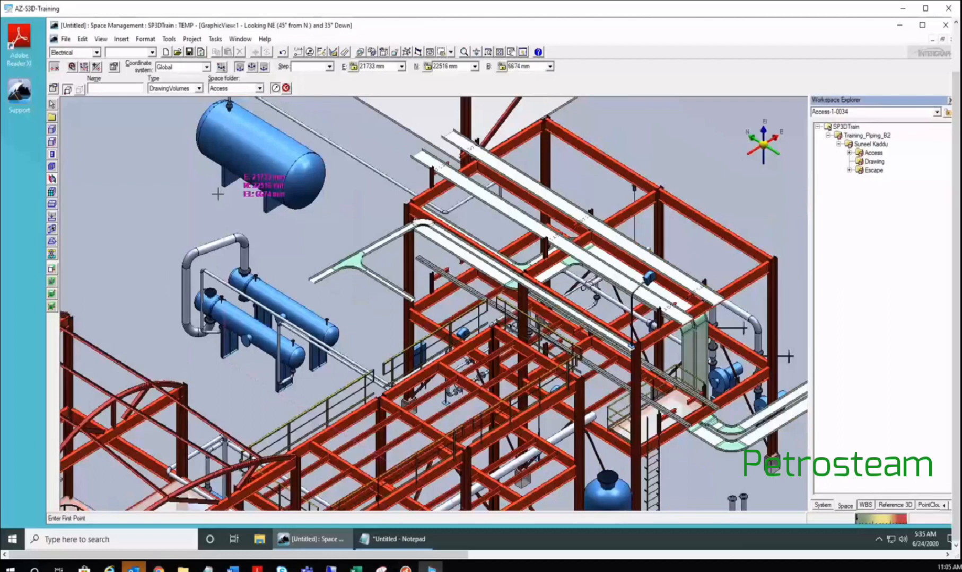
middle_drag(217, 194, 206, 152)
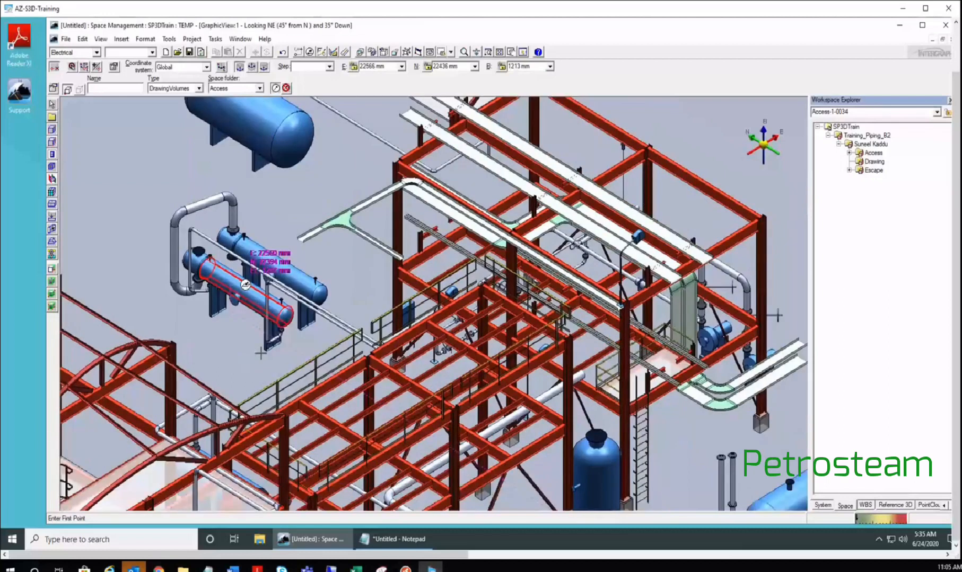
scroll(245, 285, up, 2)
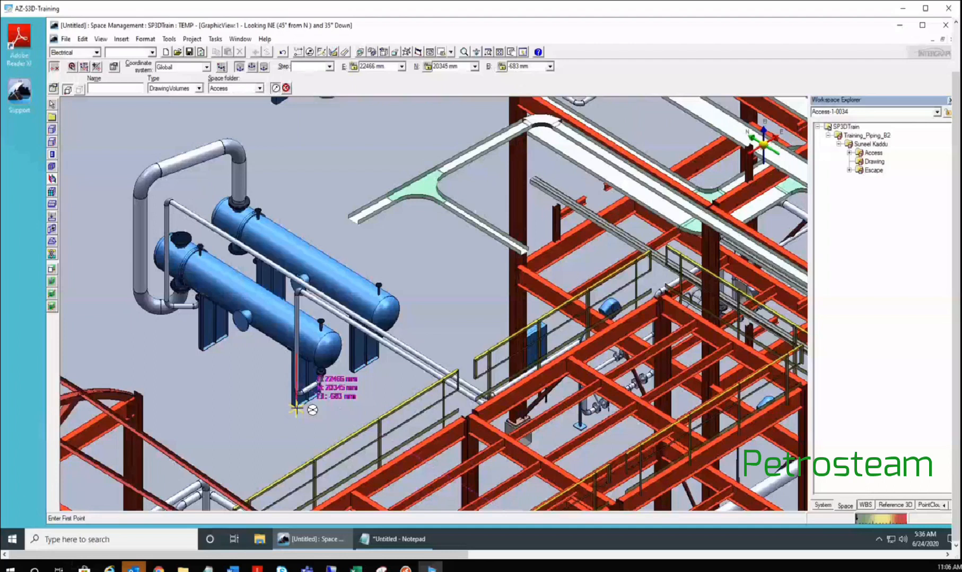
- Place the volume's first corner at E 22000, N 20000, El -1000 mm
key(Tab)
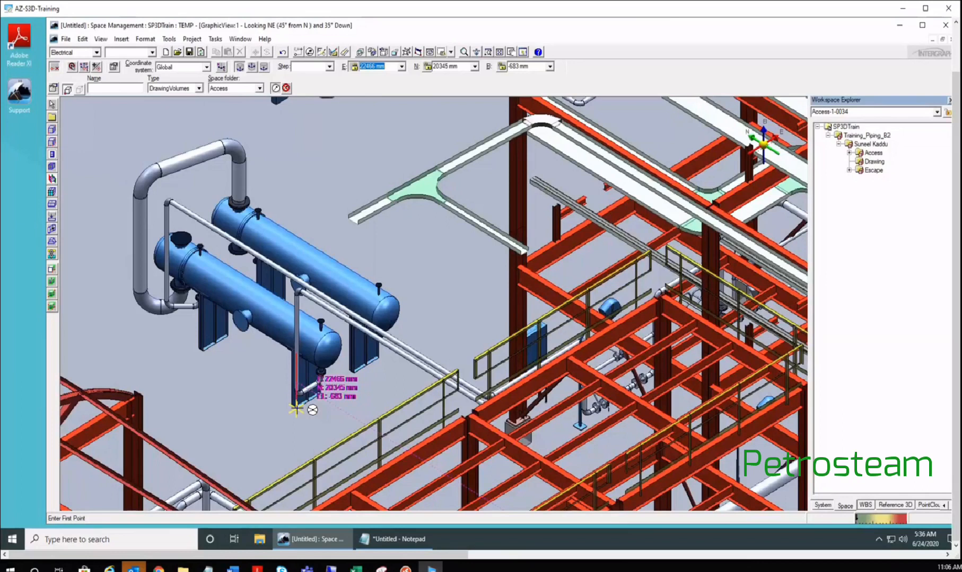
text(22000)
key(Return)
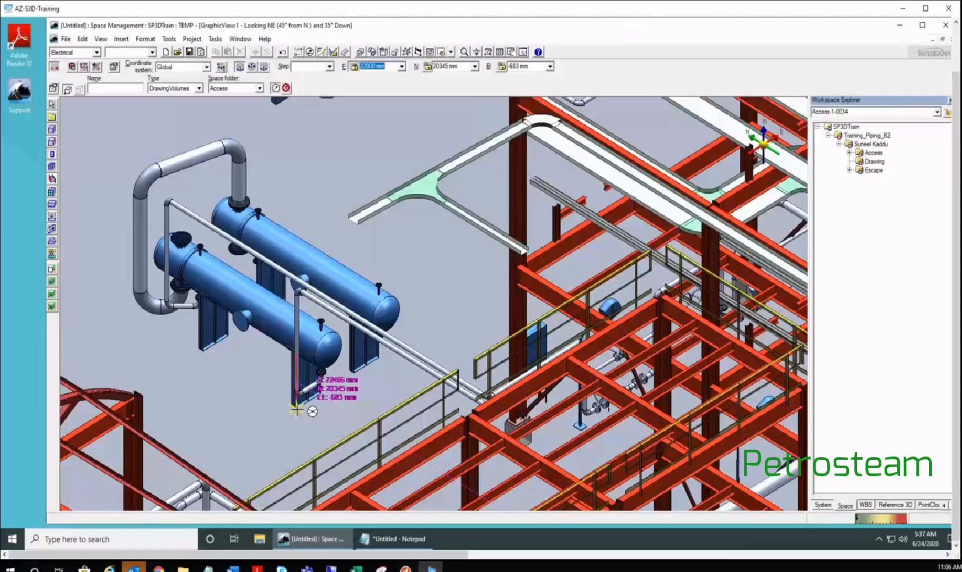
key(Tab)
text(20000)
key(Tab)
text(-1000)
key(Return)
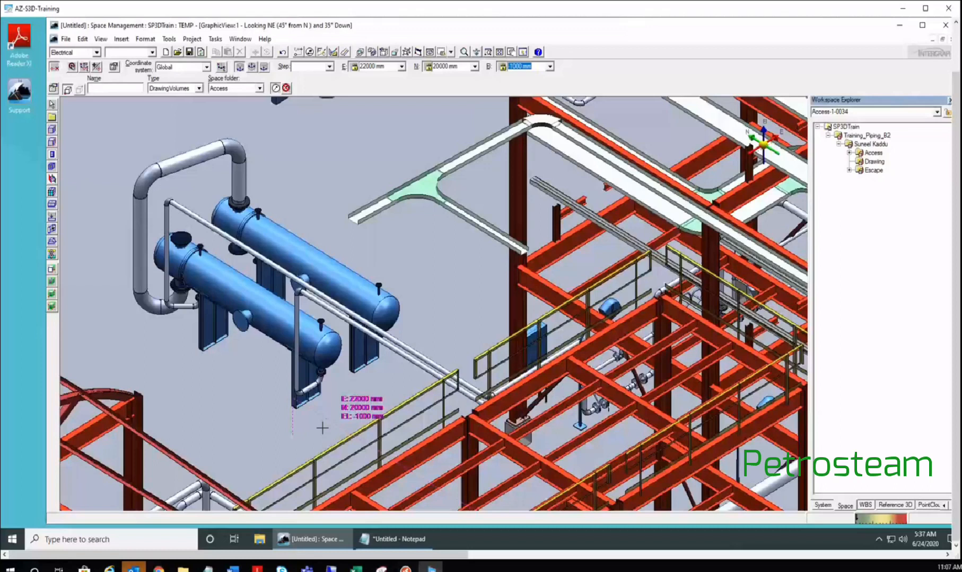
click(322, 428)
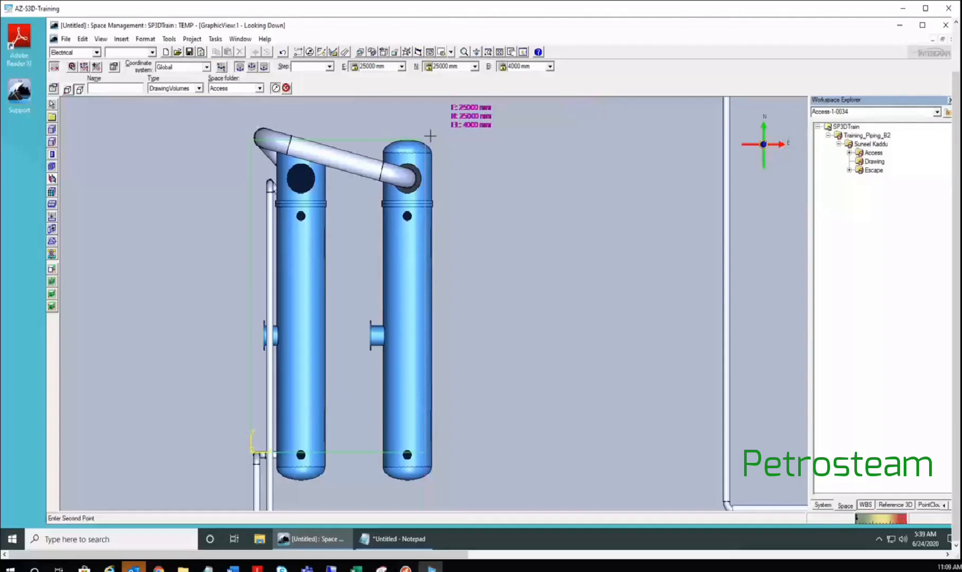
click(451, 52)
- Switch to the Isometric view and zoom out around the volume box
click(465, 101)
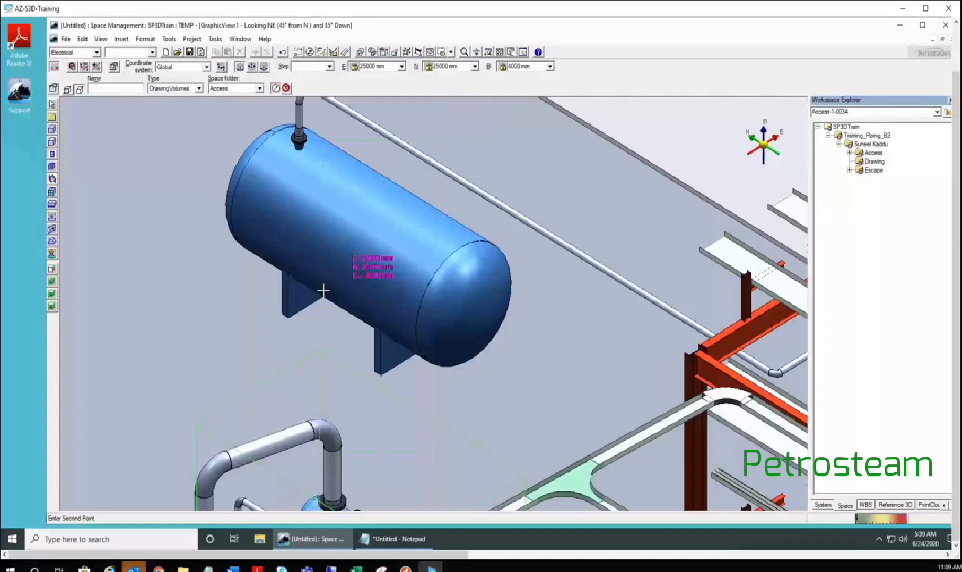
scroll(323, 291, down, 3)
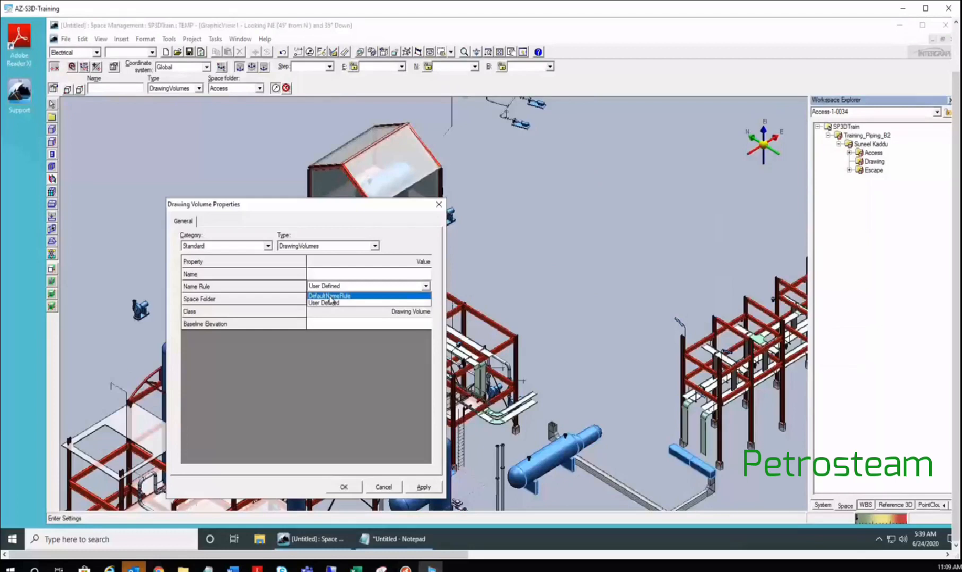
- Apply DefaultNameRule so the drawing volume is auto-named Access-1-0001 in the Access folder
click(330, 296)
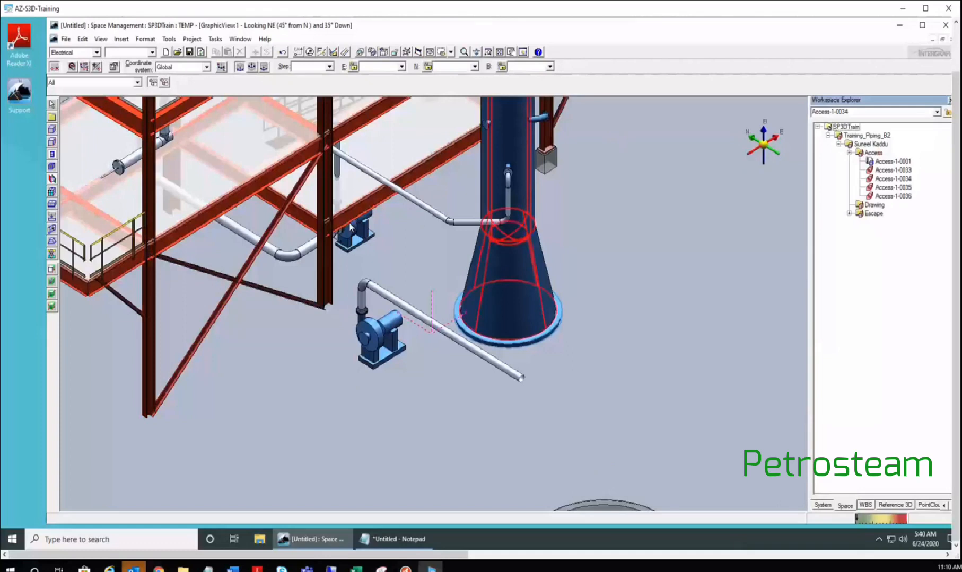
- Select Access-1-0033 and zoom out to see its position in the steel structure
click(348, 255)
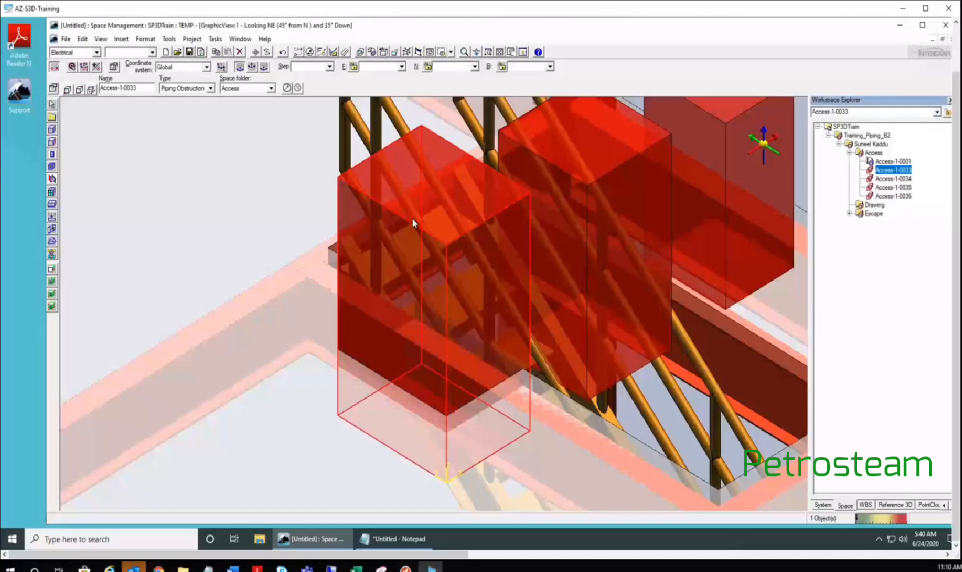
scroll(491, 224, down, 5)
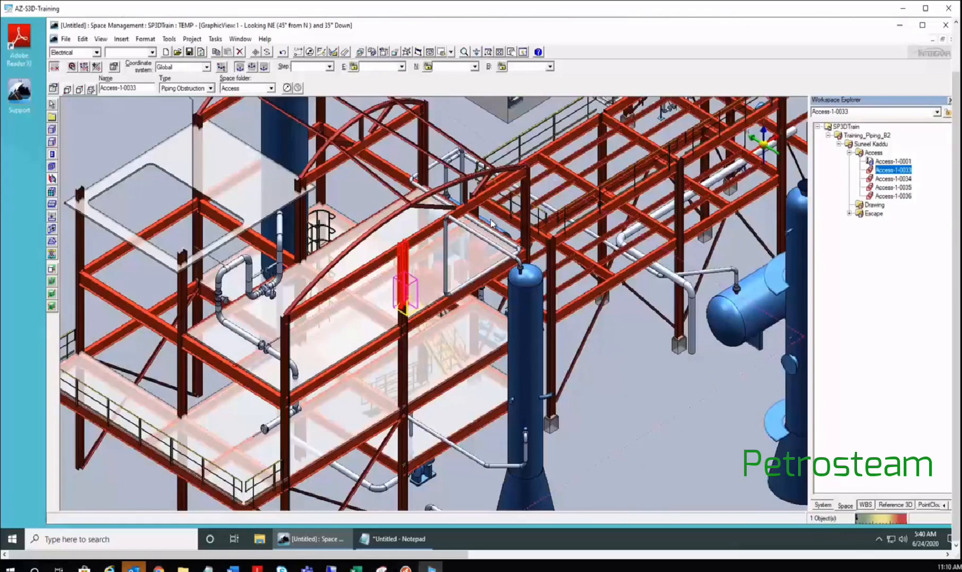
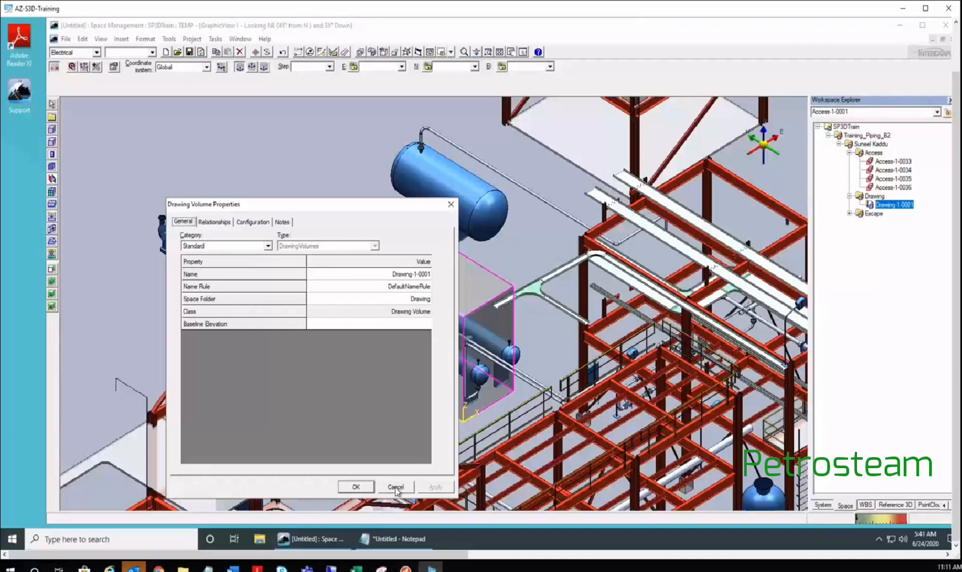
- Cancel the Drawing Volume Properties dialog for Drawing-1-0001 without changes
click(395, 488)
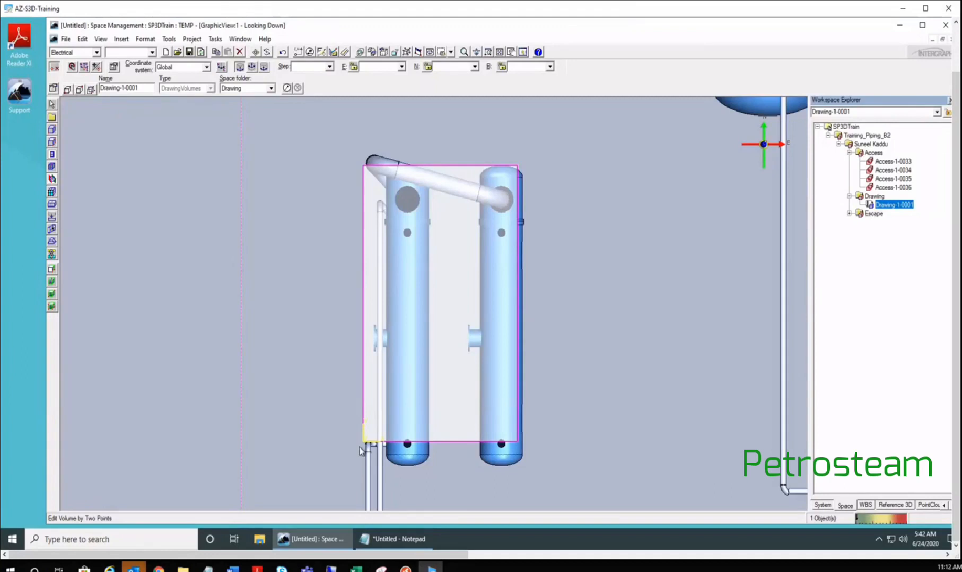
- Switch to the Isometric view and zoom out to frame the whole volume box around the heat exchangers
click(451, 52)
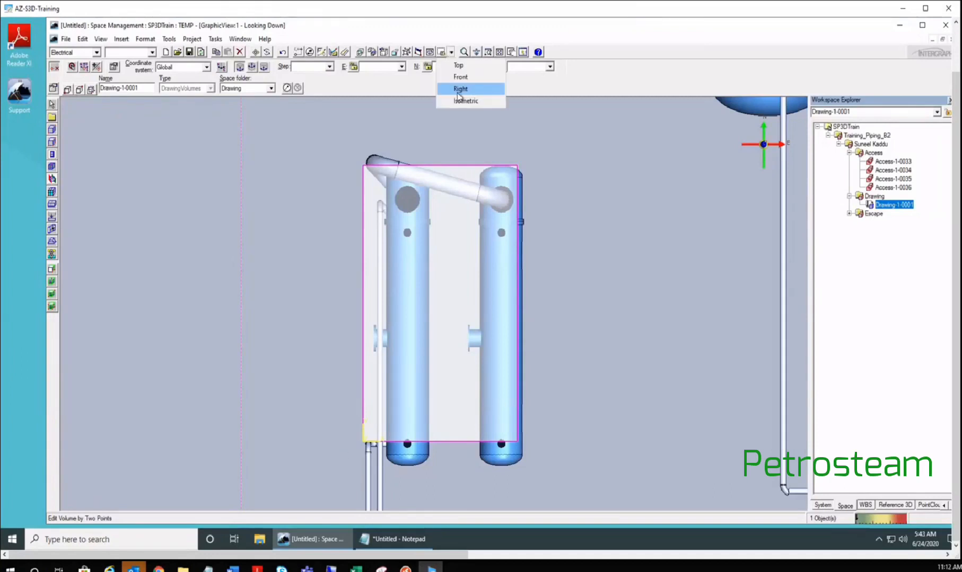
click(461, 102)
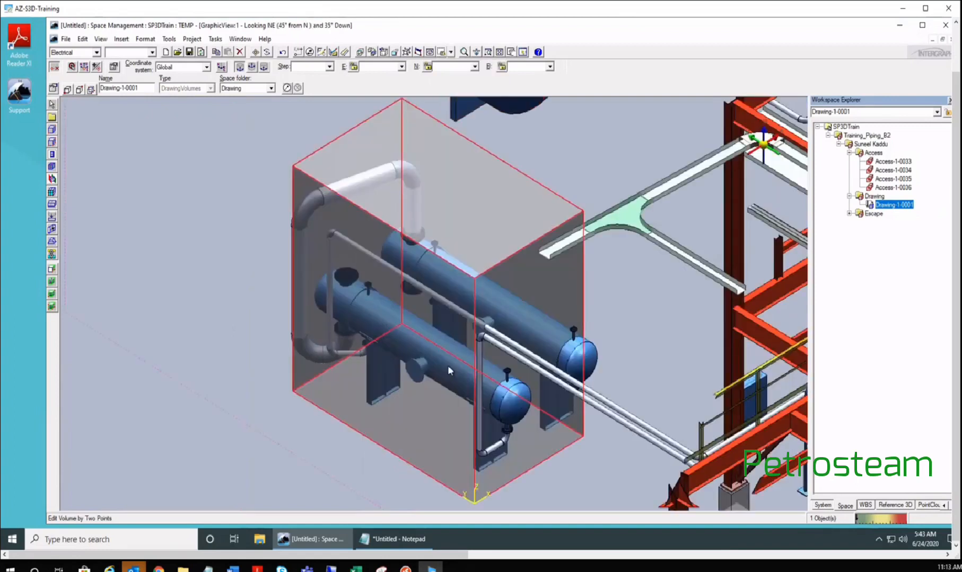
scroll(448, 365, down, 2)
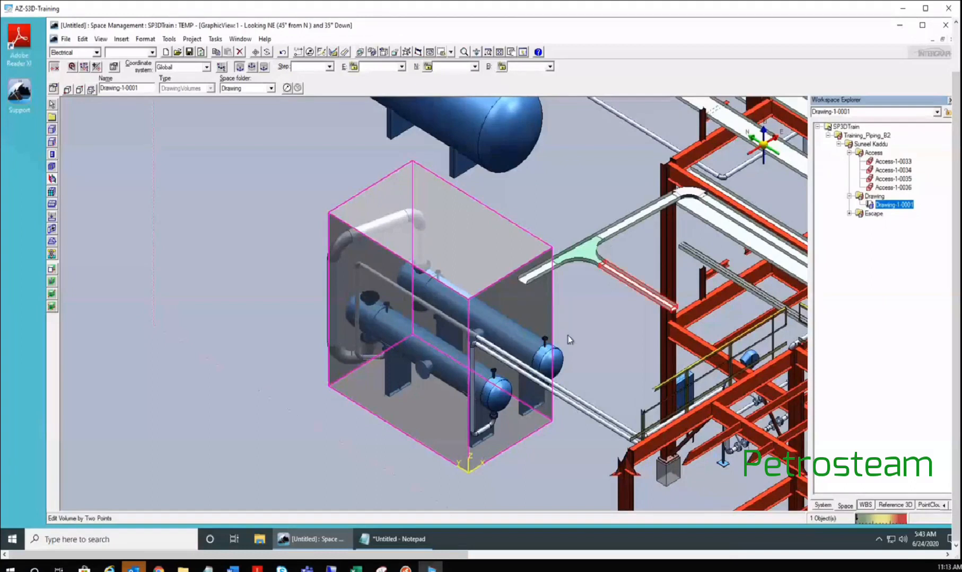
- Redefine Volume Point 1 in plan view with E 21500 mm and N 19000 mm
click(67, 90)
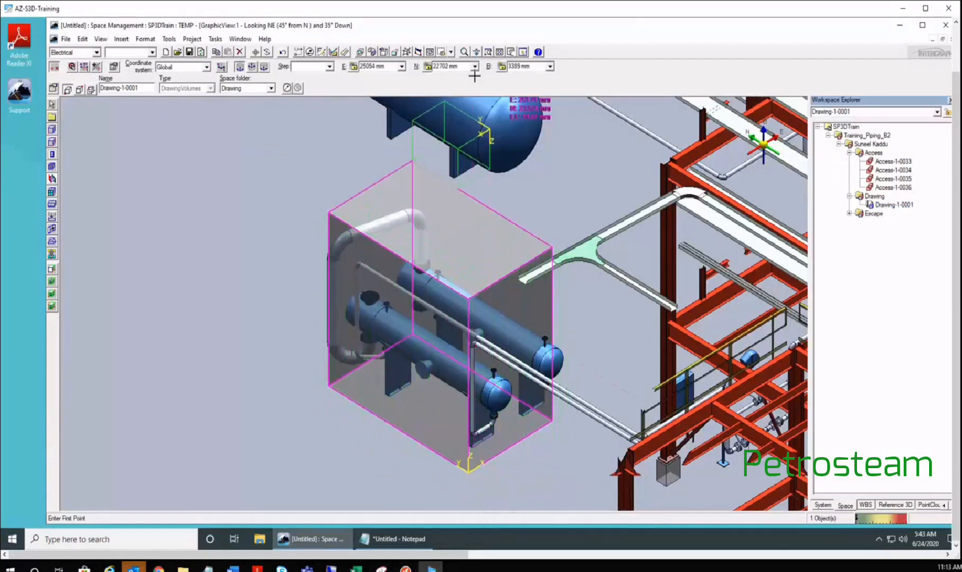
key(ctrl+p)
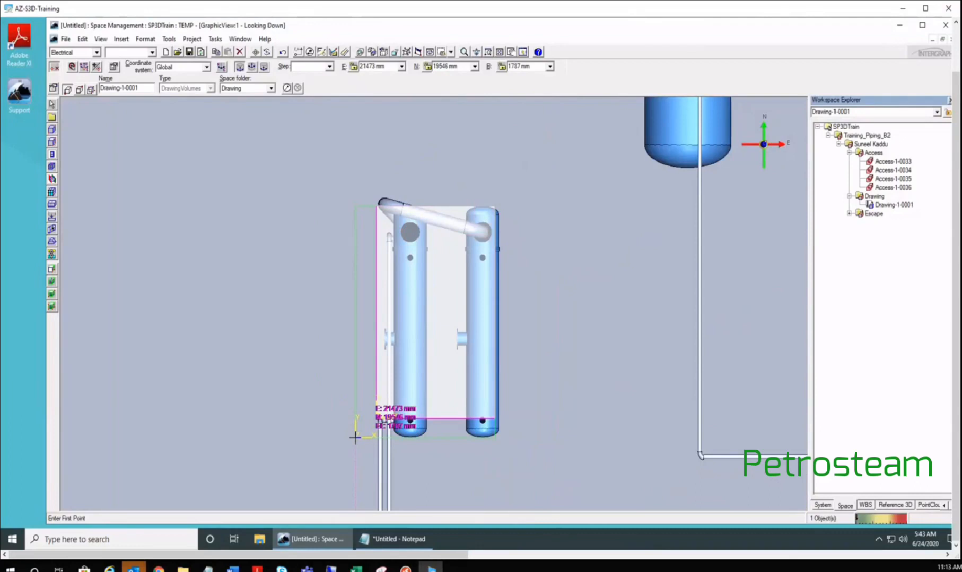
key(alt+e)
text(21500)
key(Return)
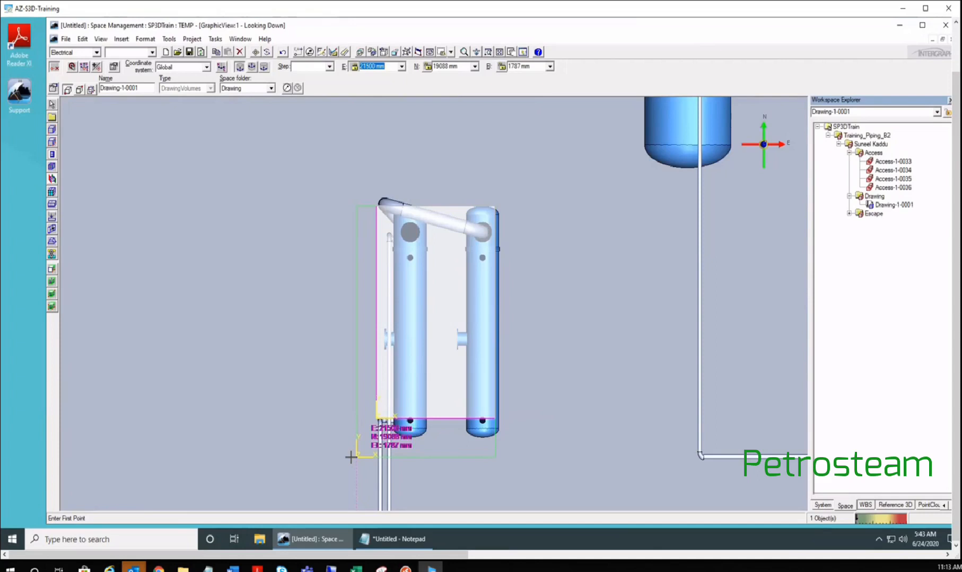
key(Tab)
text(19000)
key(Return)
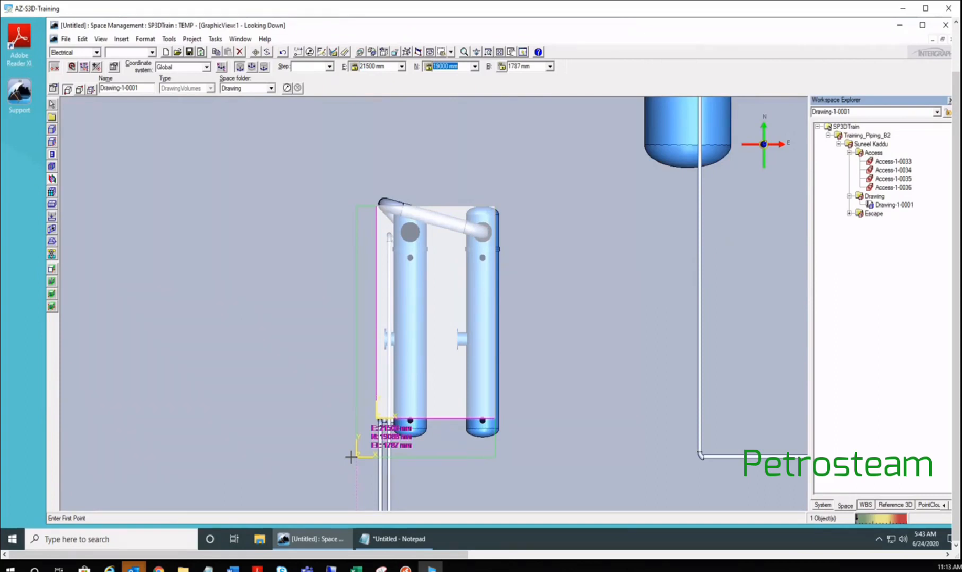
- Place the first corner from the Front view looking north
click(451, 51)
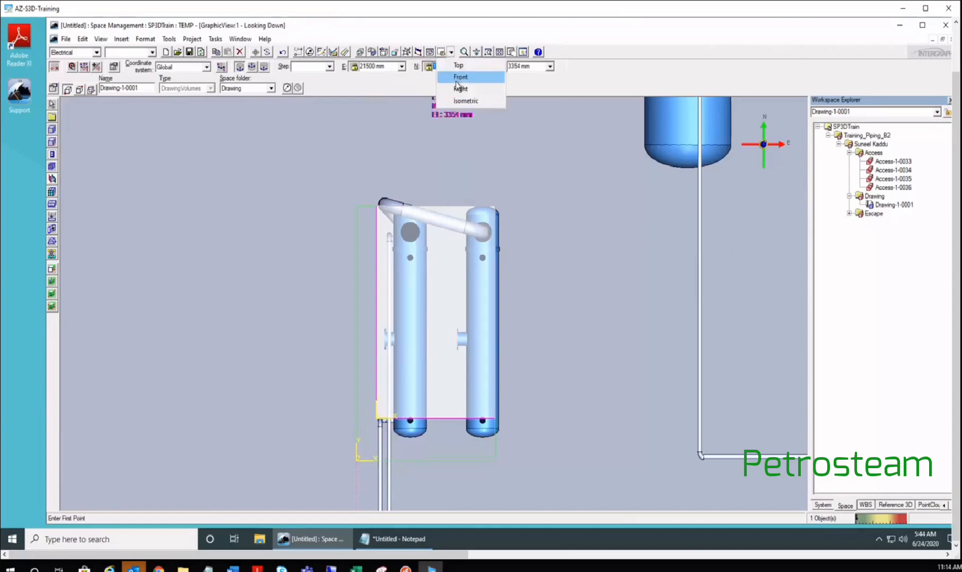
click(459, 78)
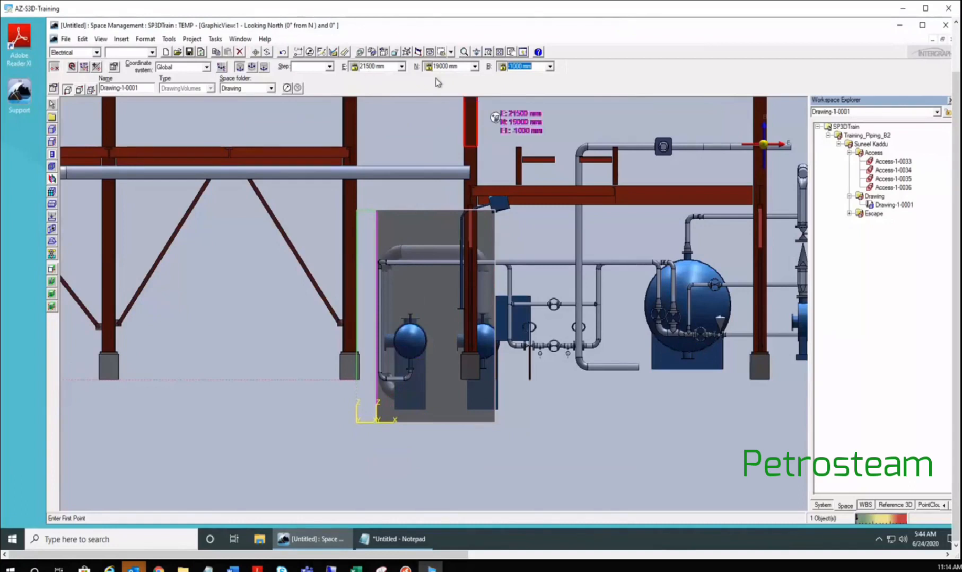
click(276, 432)
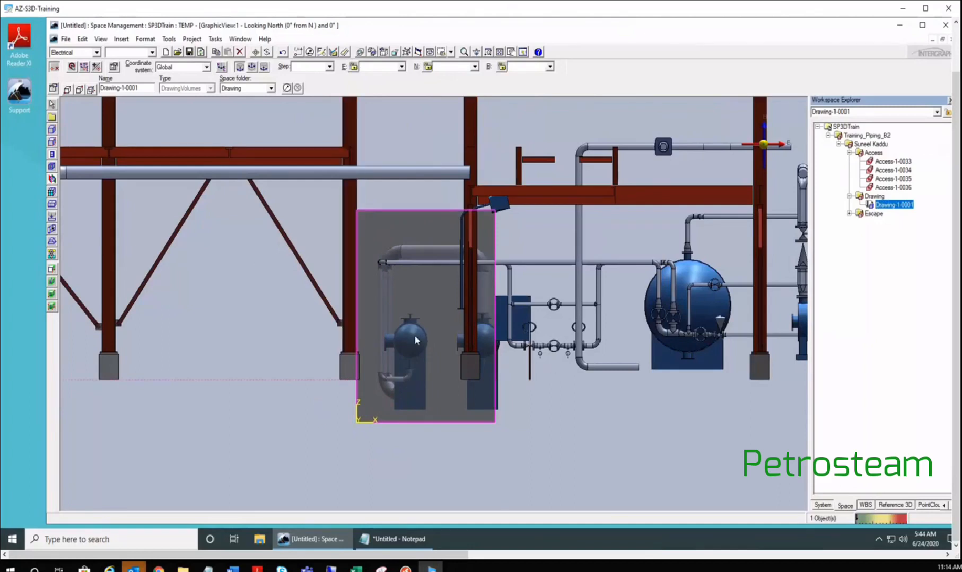
- Check the volume in plan and isometric views, ending in plan view for the second point
click(451, 51)
click(466, 64)
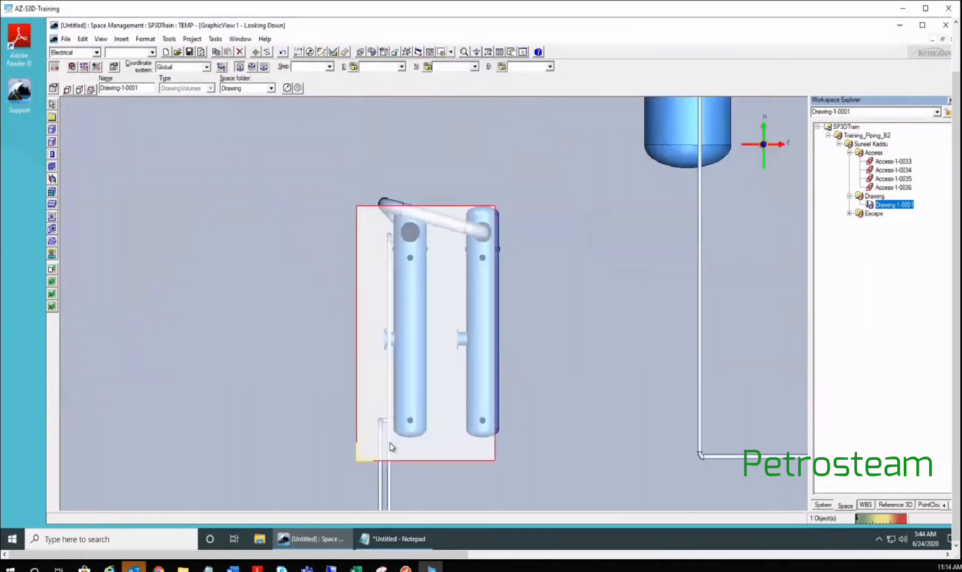
click(452, 52)
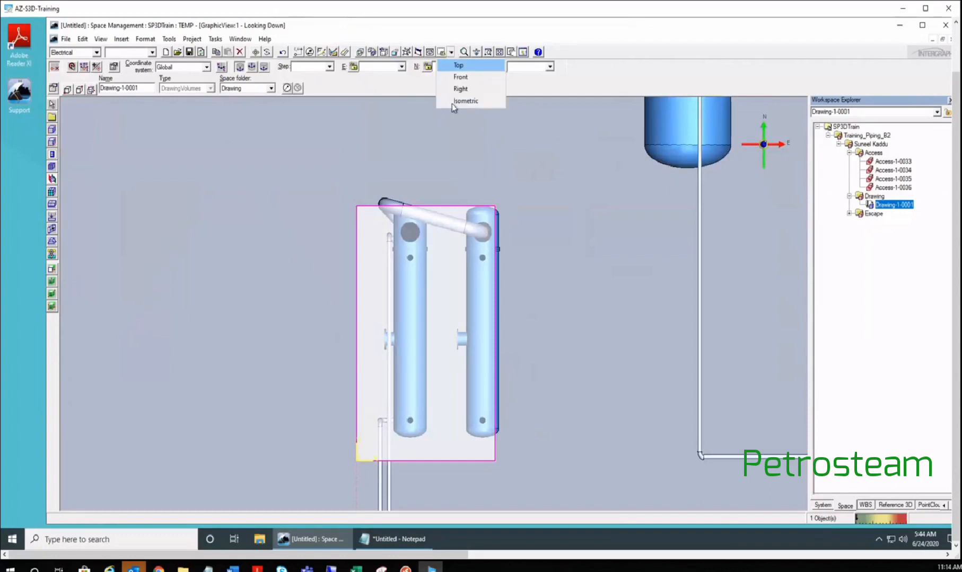
click(452, 104)
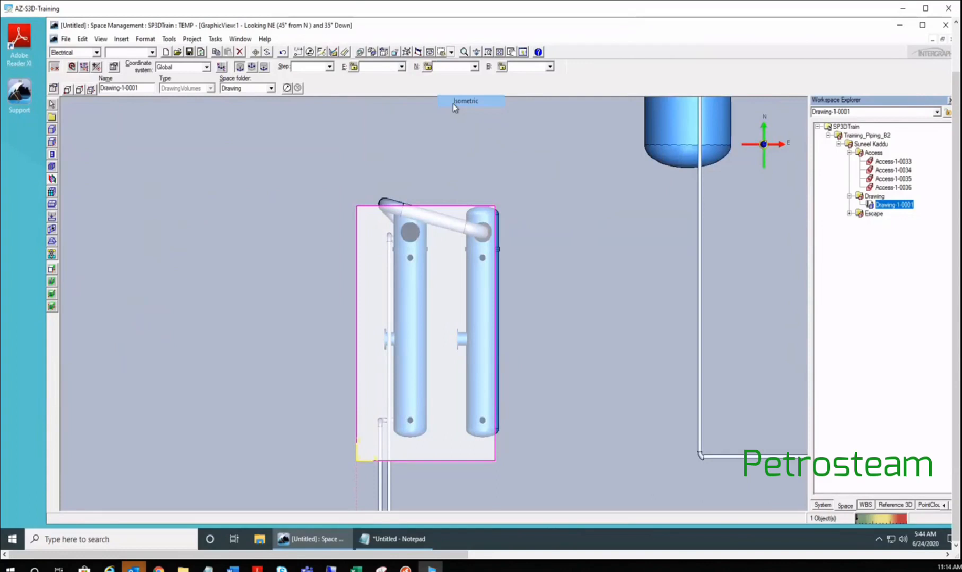
click(453, 102)
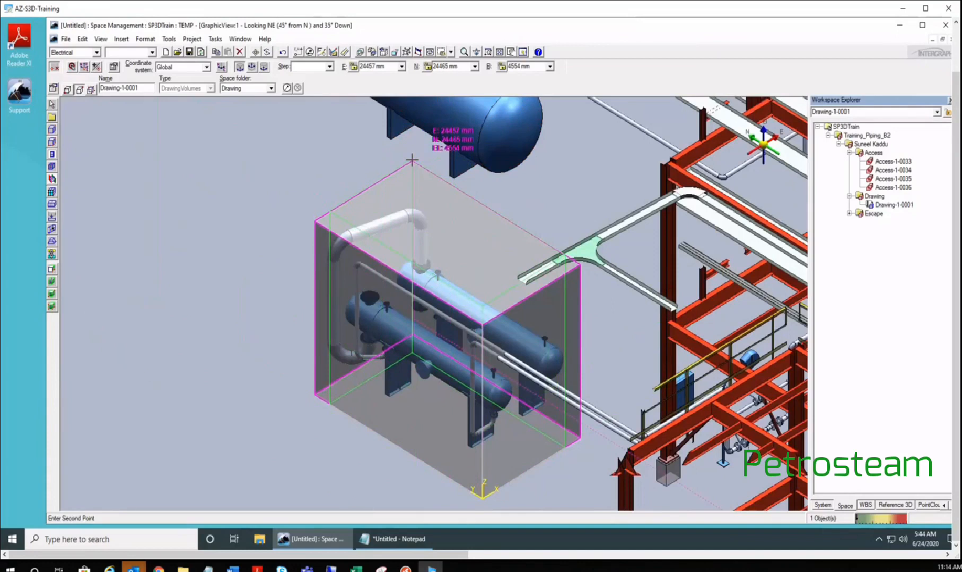
key(Tab)
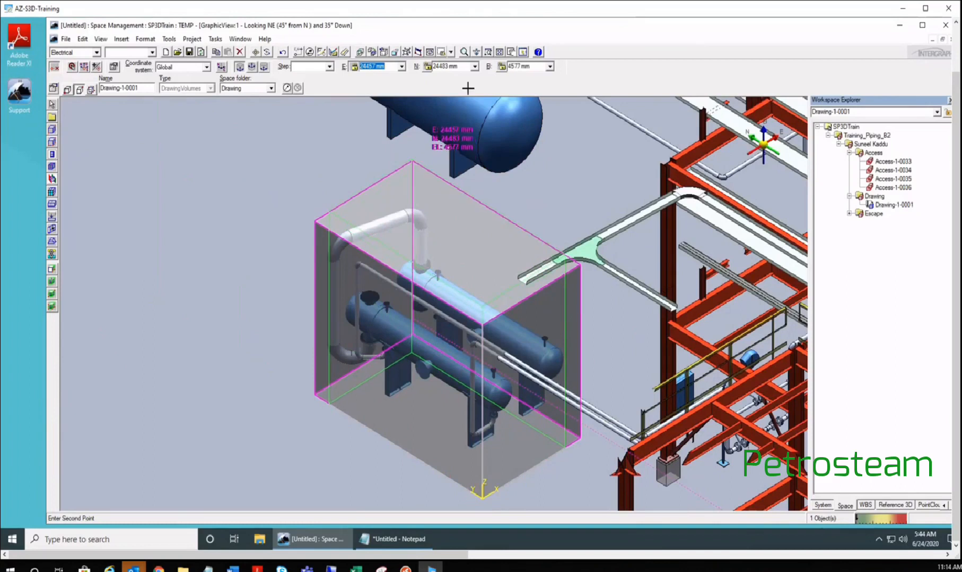
click(450, 52)
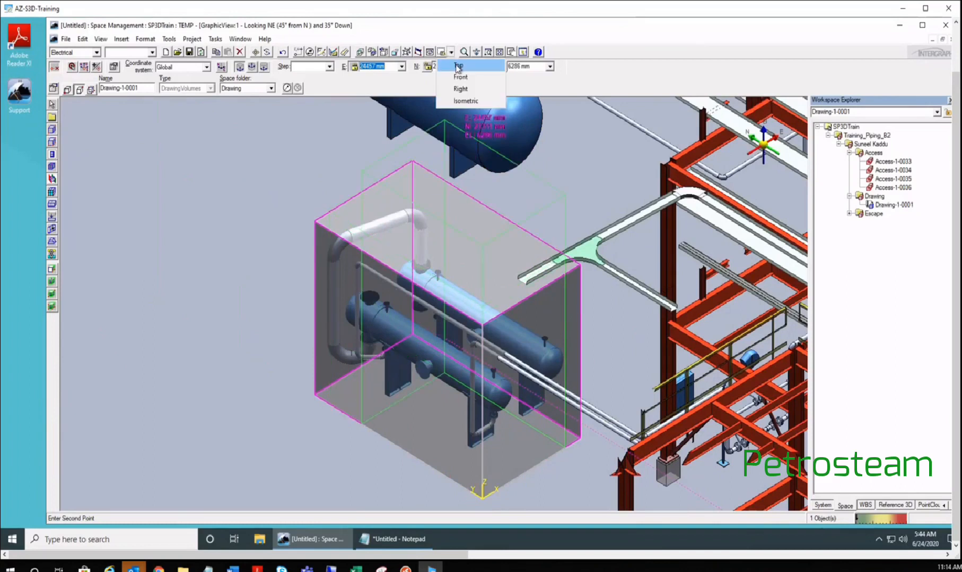
click(457, 67)
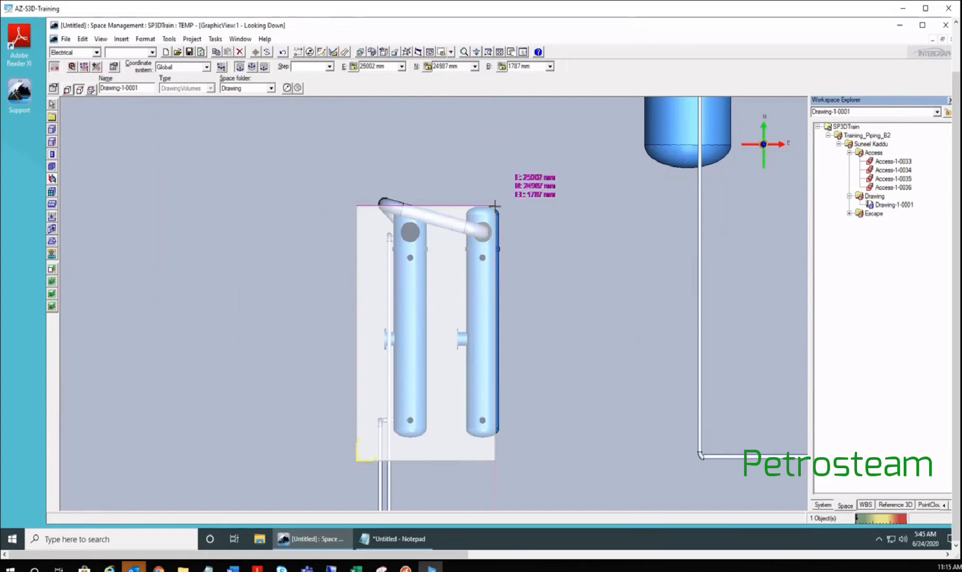
- Enter the second point's easting as 26000 mm and northing as 26000 mm
key(Tab)
text(25500)
key(Return)
text(26000)
key(Return)
key(Tab)
text(26000)
key(Return)
key(Tab)
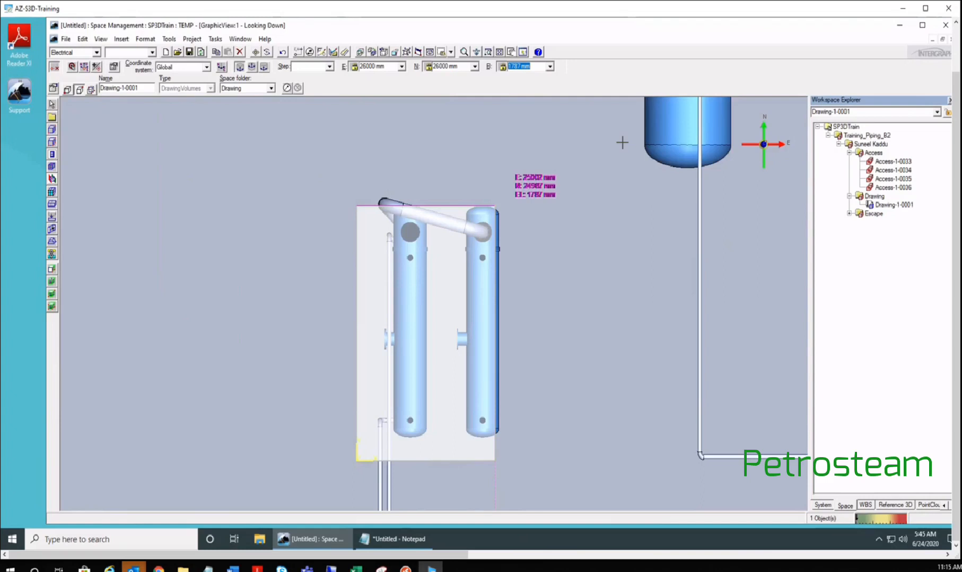
- Lock El 4000 mm in Front view, place the second corner, and return to Isometric
click(451, 52)
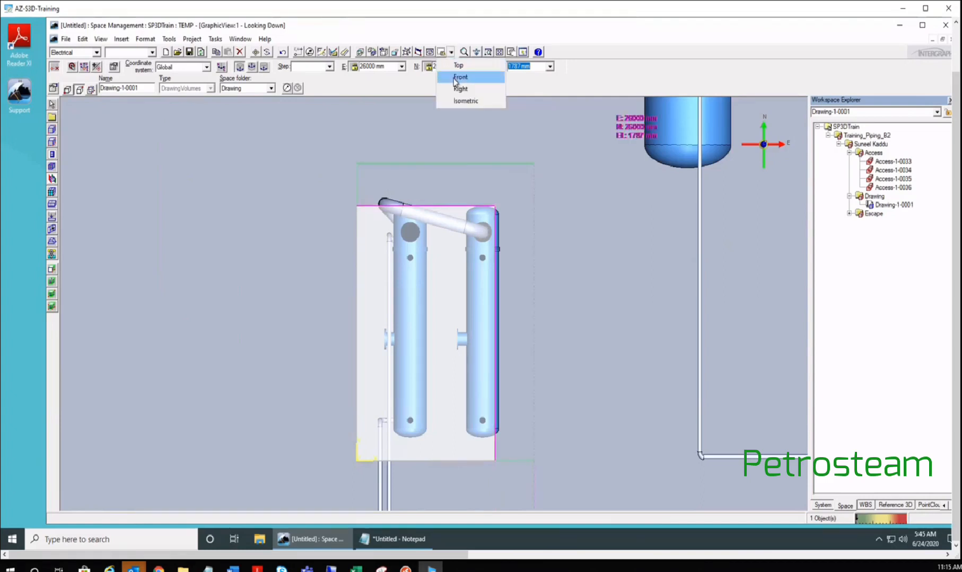
click(455, 79)
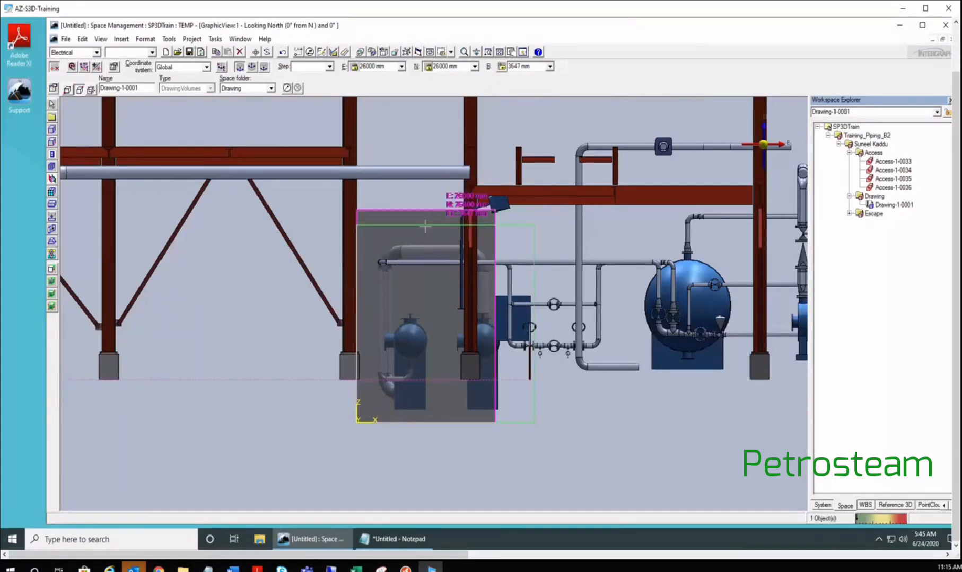
key(F8)
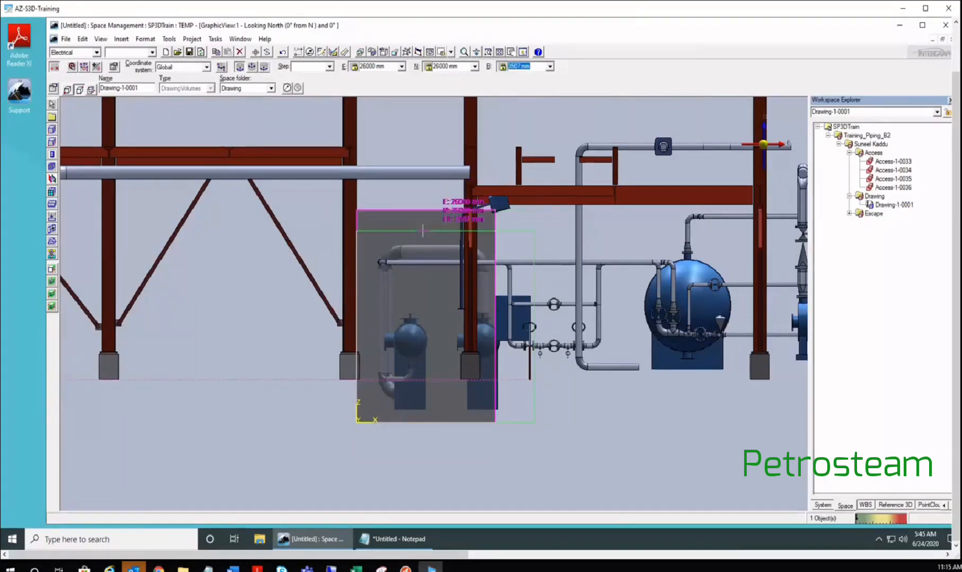
text(4000)
key(Return)
click(515, 215)
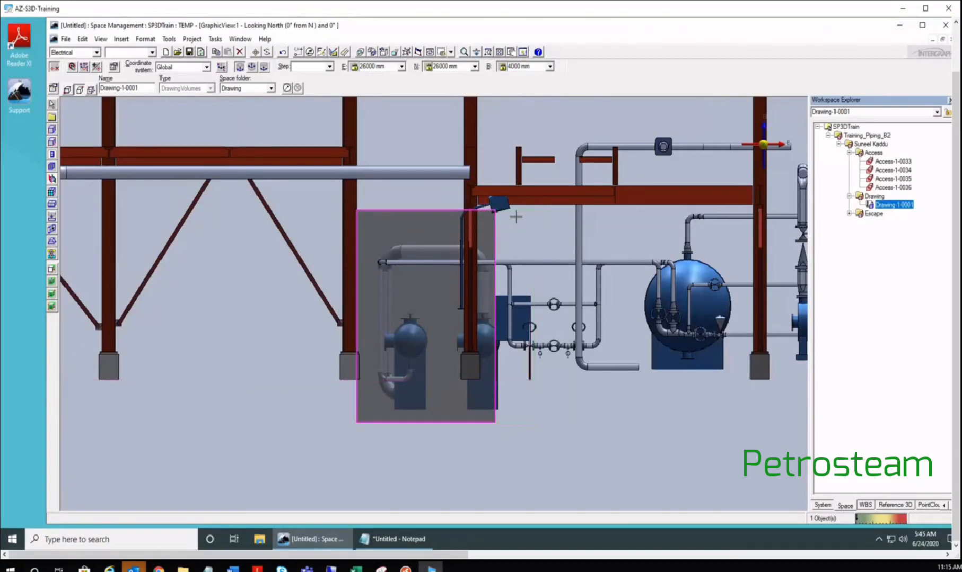
click(450, 51)
click(470, 101)
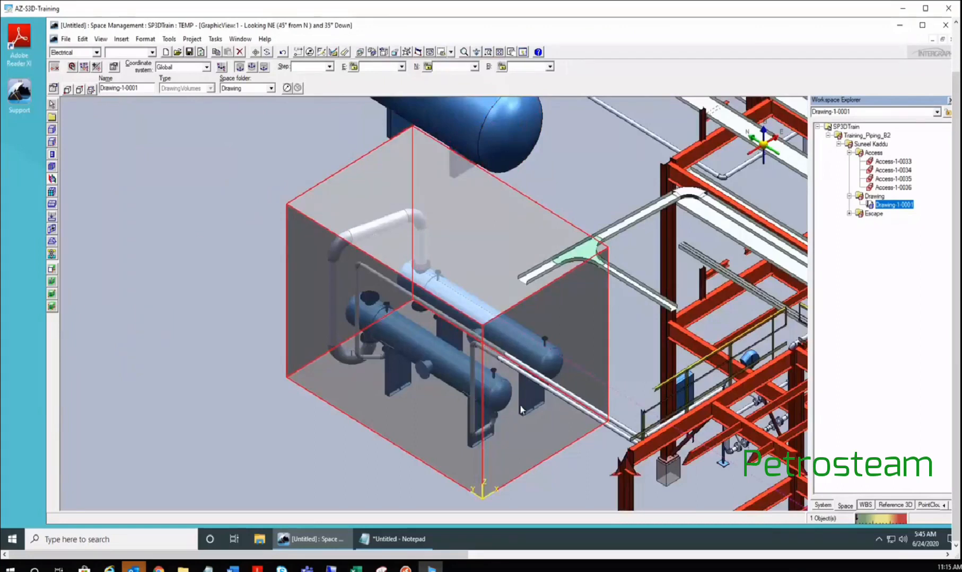
- Zoom out and pan to centre the new volume among the surrounding steel structure
scroll(488, 395, down, 2)
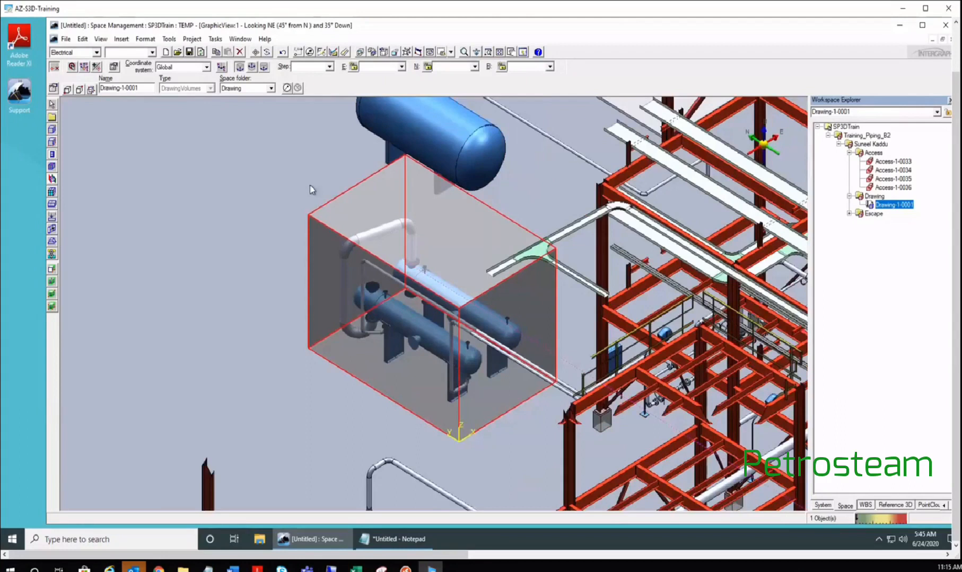
scroll(380, 247, down, 2)
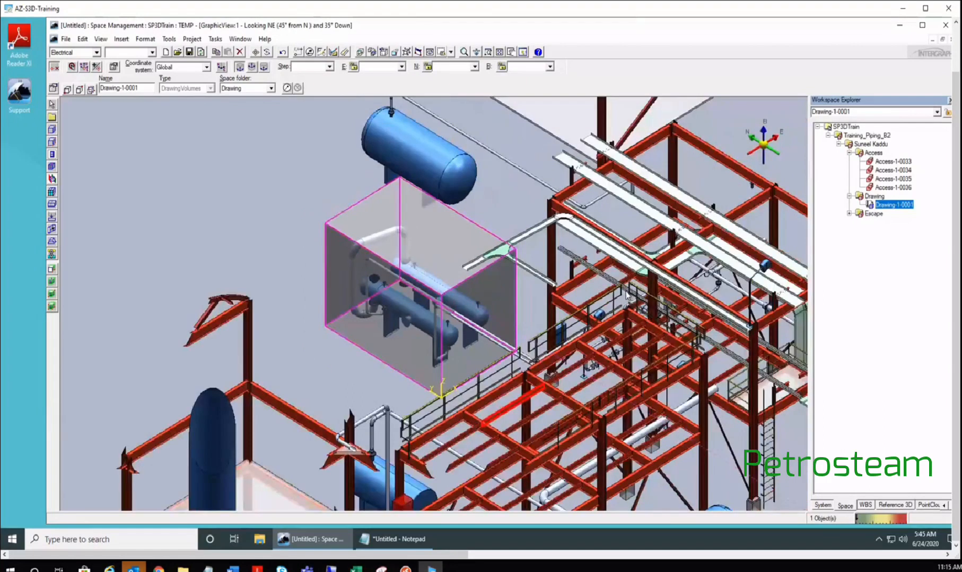
middle_drag(627, 295, 525, 258)
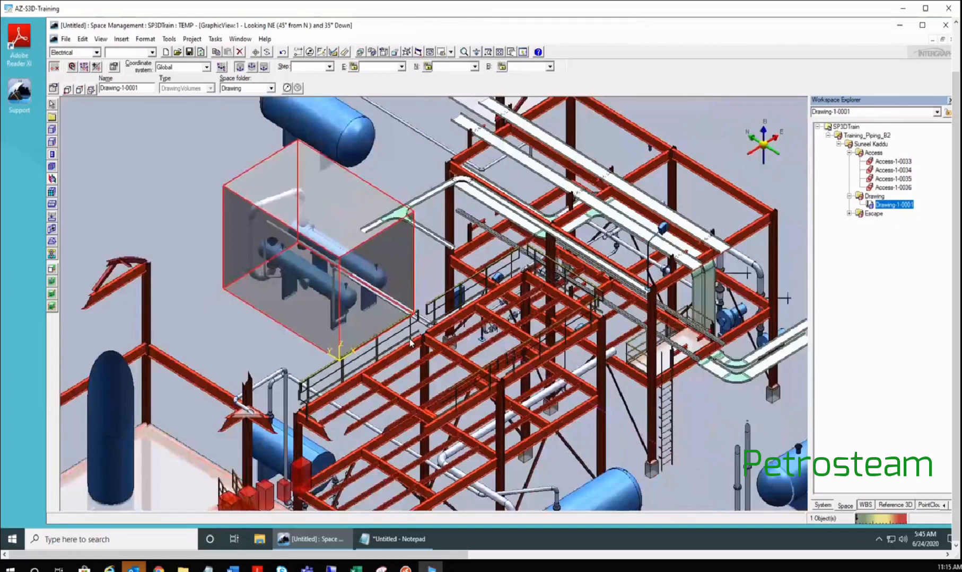
- Restart the volume-corner edit and look down from the Top view
click(69, 90)
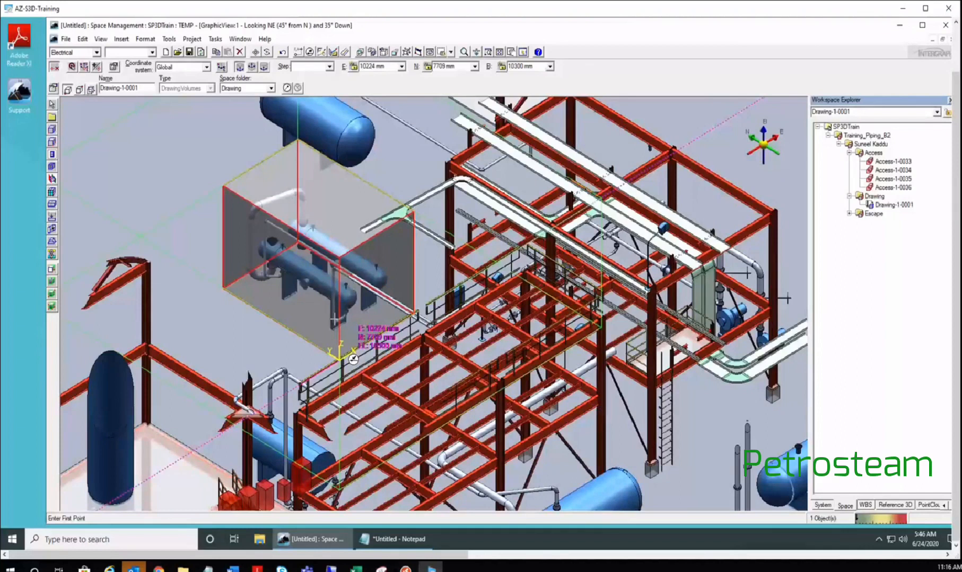
scroll(353, 360, up, 2)
click(451, 51)
click(457, 65)
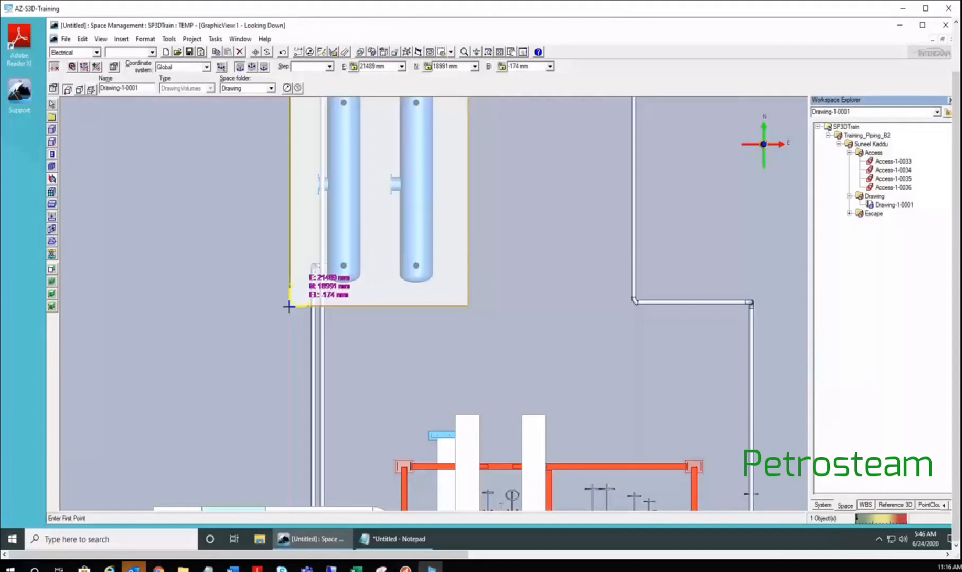
- Enter E 21000 mm, N 19000 mm, El -1000 mm and accept the corner
click(375, 66)
text(21000)
key(Return)
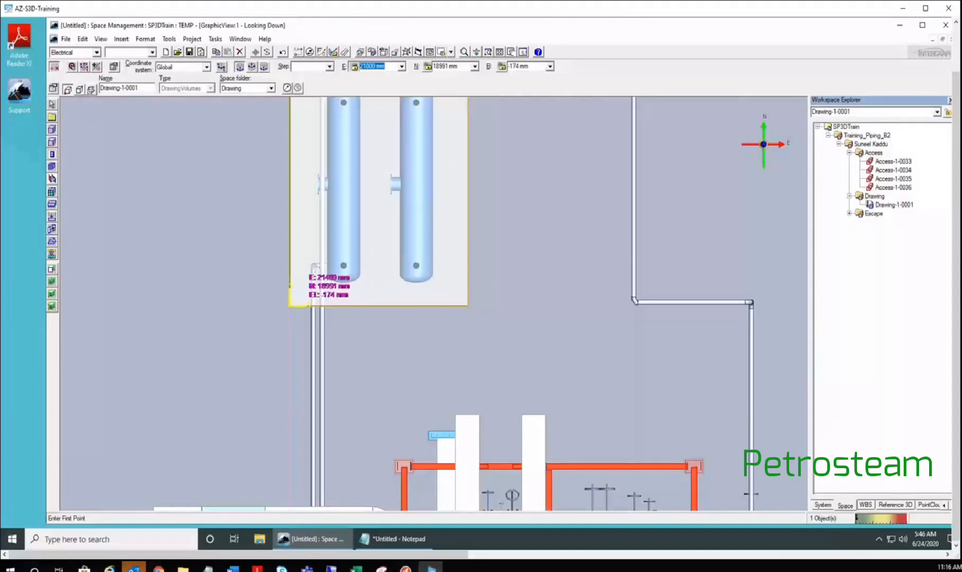
key(Tab)
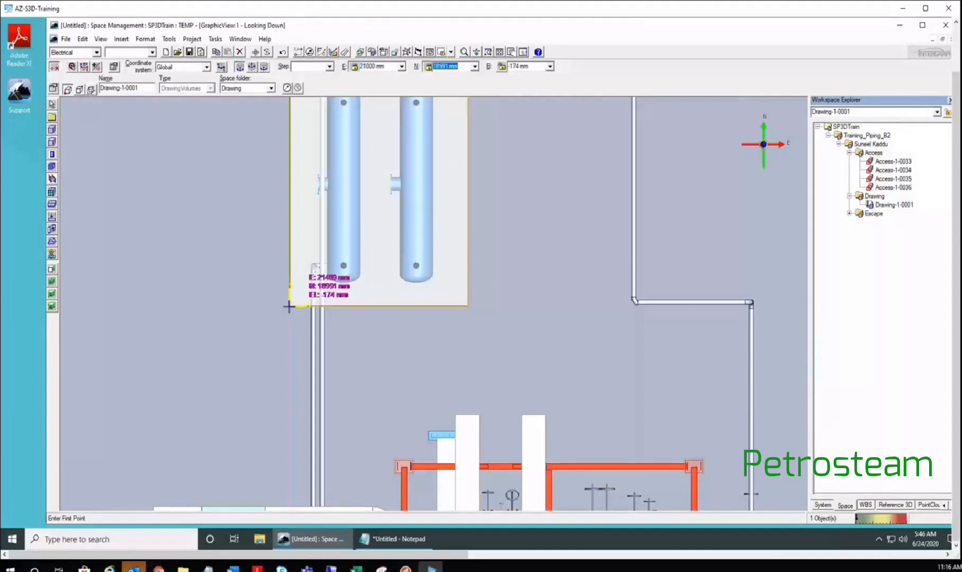
text(19000)
key(Tab)
key(BackSpace)
text(-1000)
key(Return)
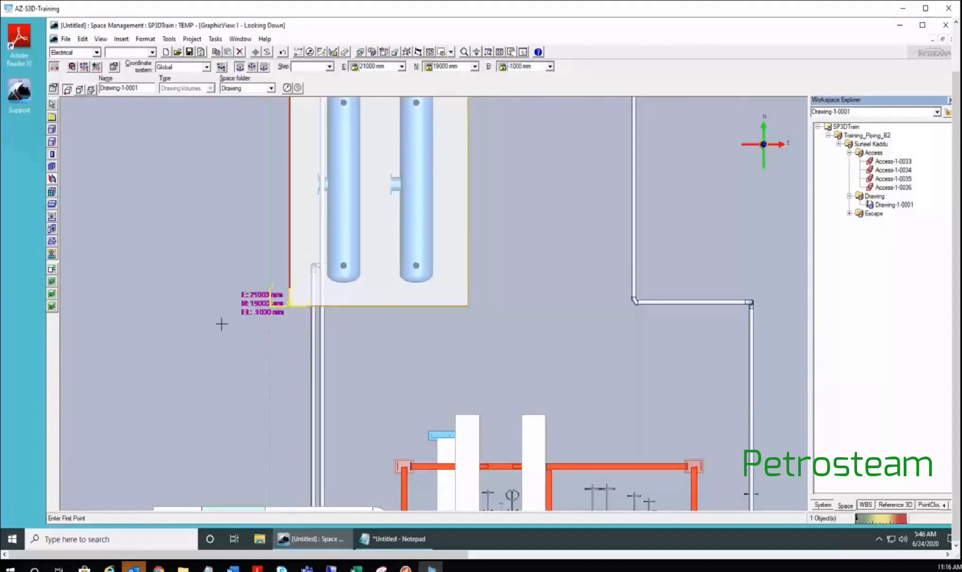
click(195, 208)
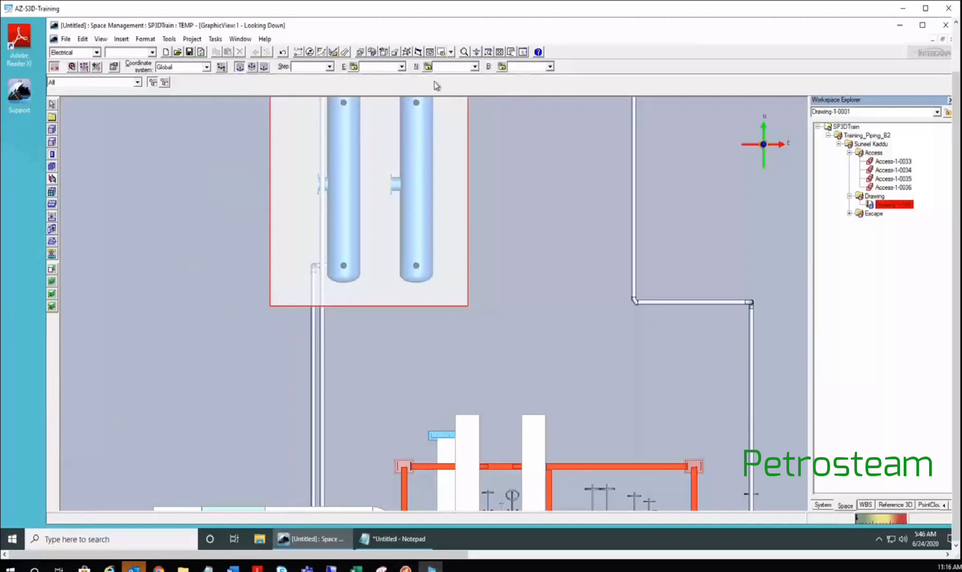
- Switch back to Isometric and zoom out on the enlarged drawing volume
click(451, 53)
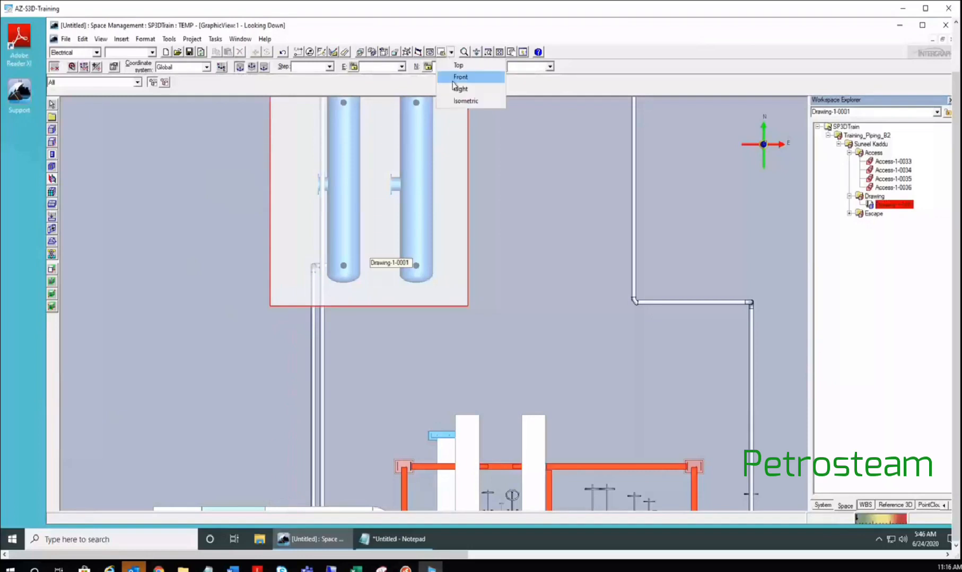
click(466, 101)
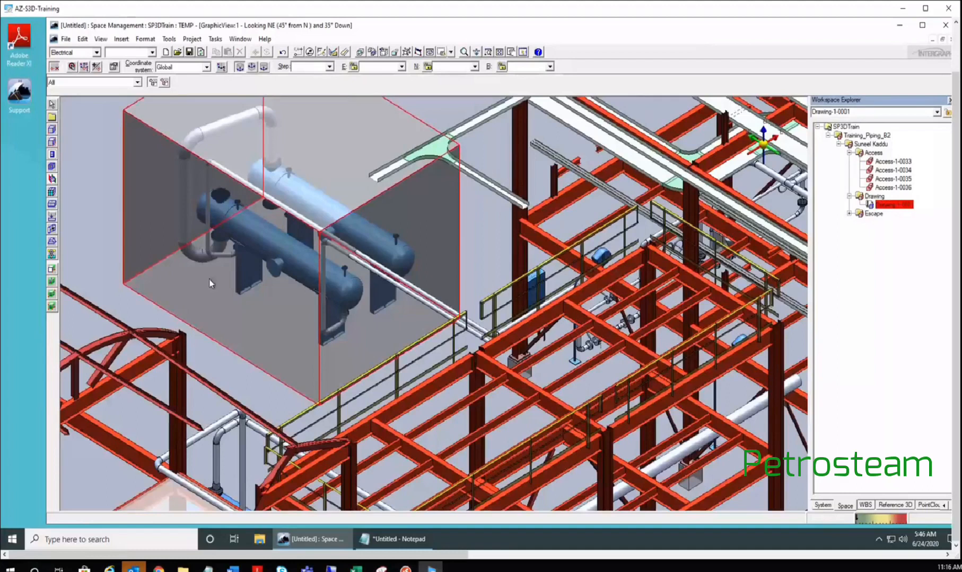
scroll(209, 279, down, 2)
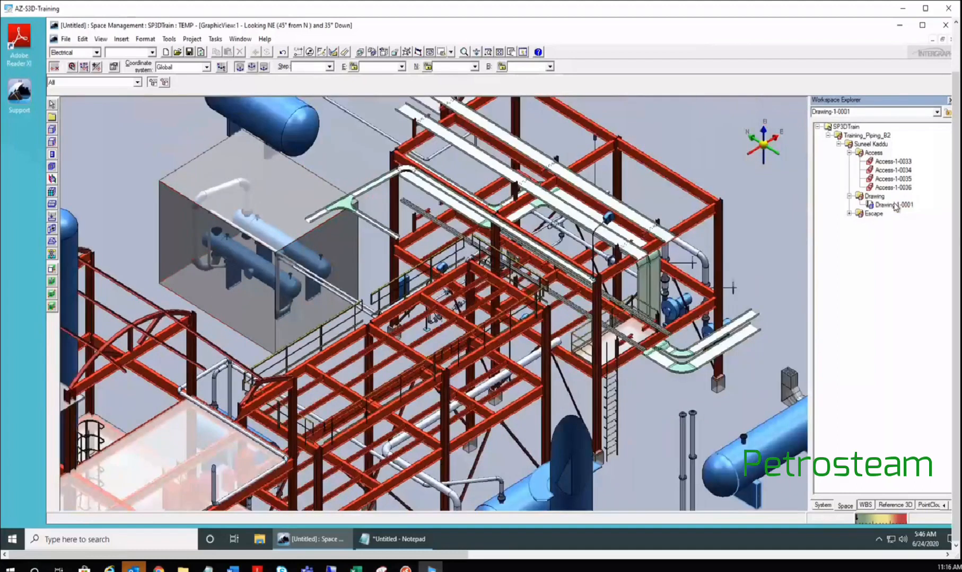
- Select Drawing-1-0001 in the Workspace Explorer and zoom in on its volume box
click(895, 205)
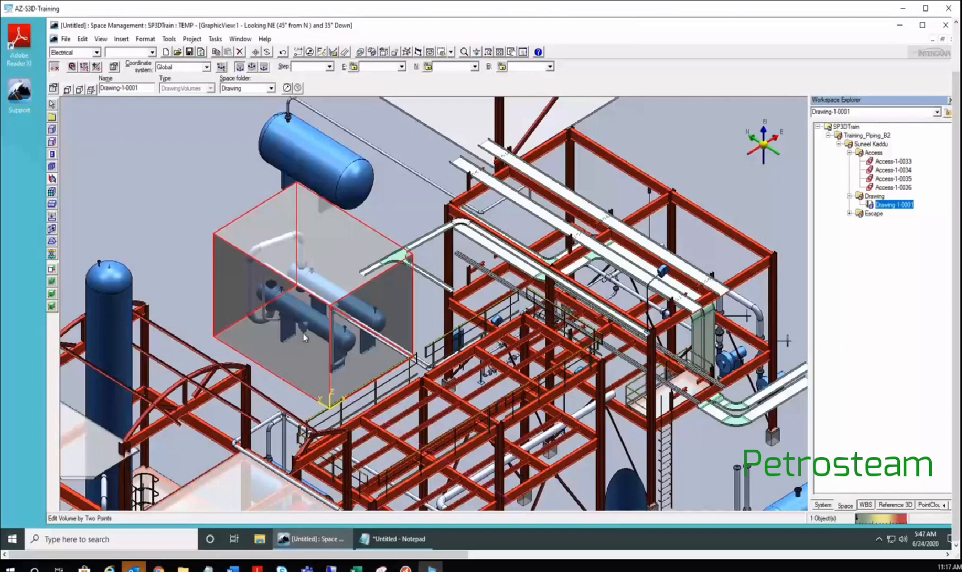
scroll(303, 334, up, 2)
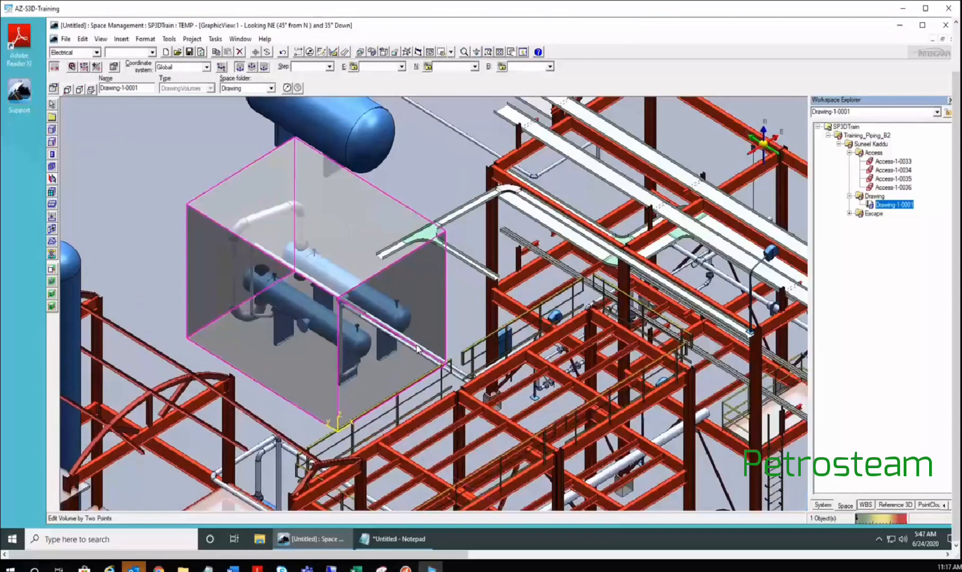
- Turn on Handles with drag-bounded-planes mode, bringing up the Plane QuickPick over the volume
click(91, 90)
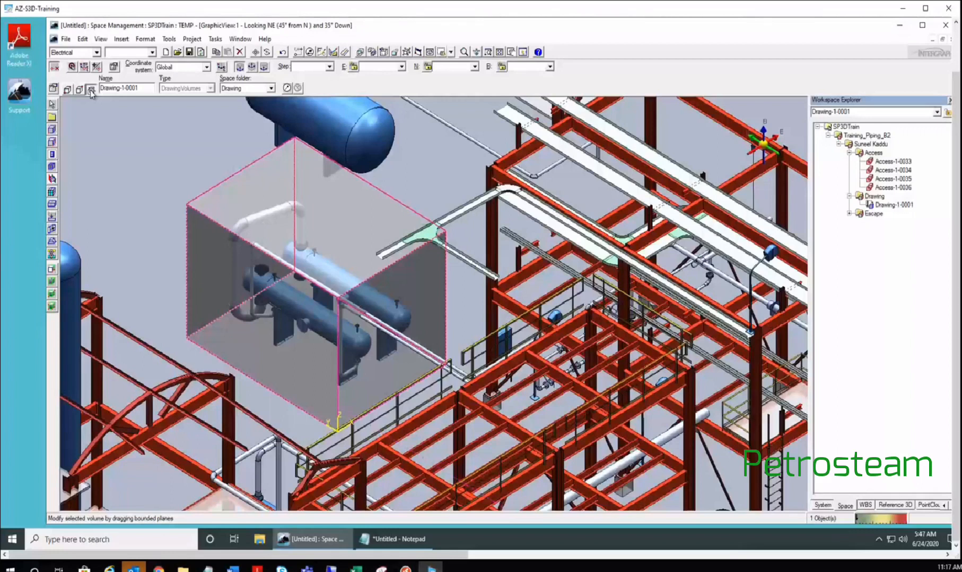
click(91, 90)
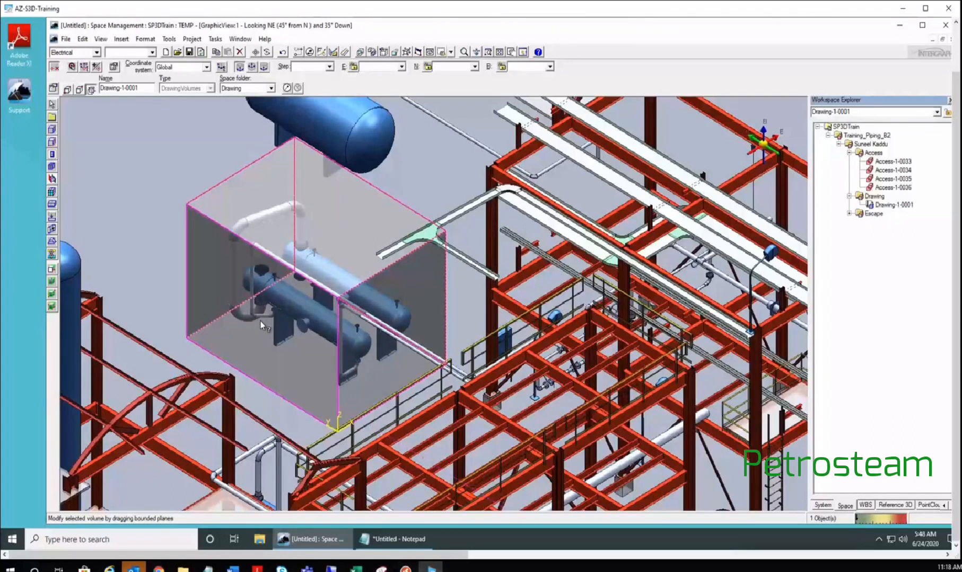
mouse_move(261, 325)
mouse_move(275, 363)
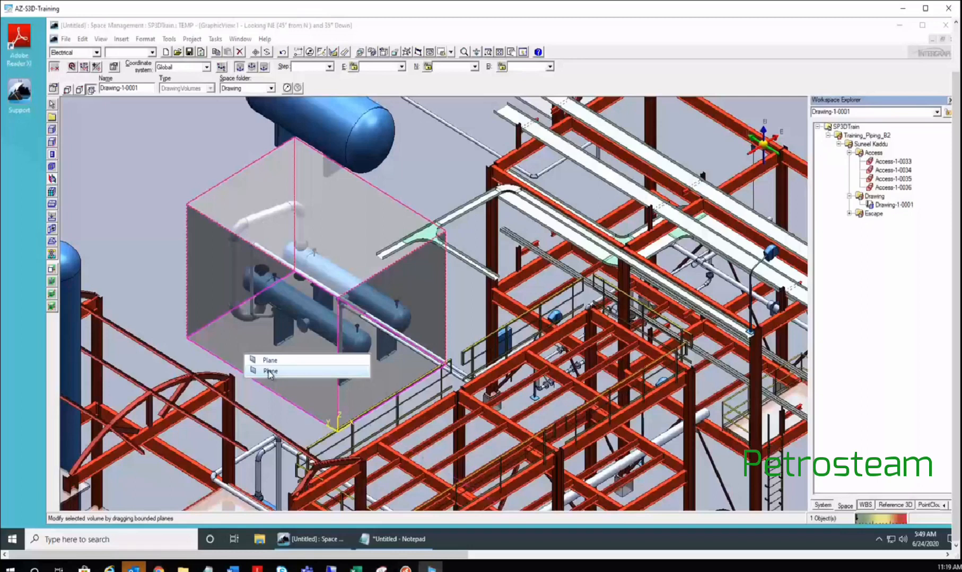
- Pick Plane from QuickPick and reposition the volume face in the Top view
click(269, 373)
click(450, 52)
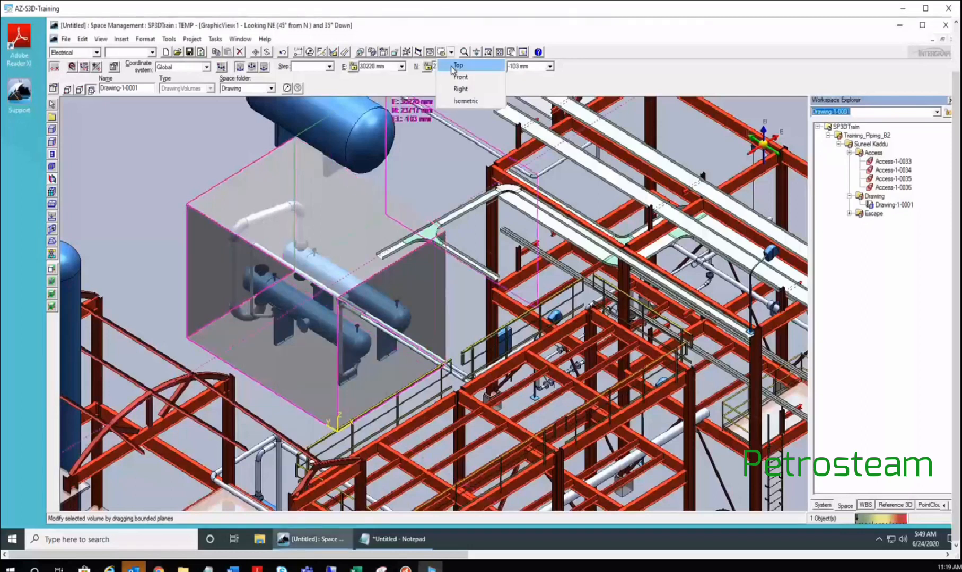
click(457, 66)
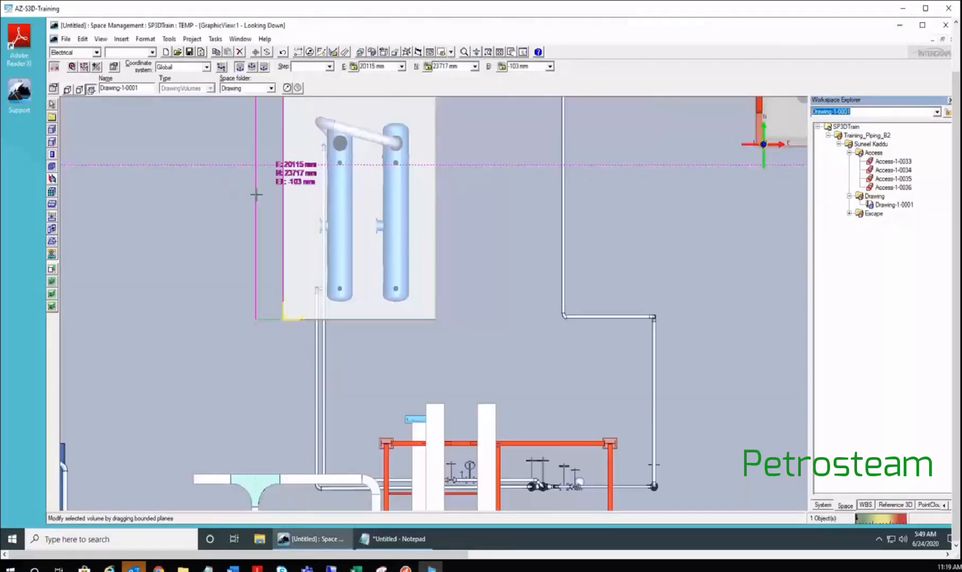
scroll(256, 195, down, 3)
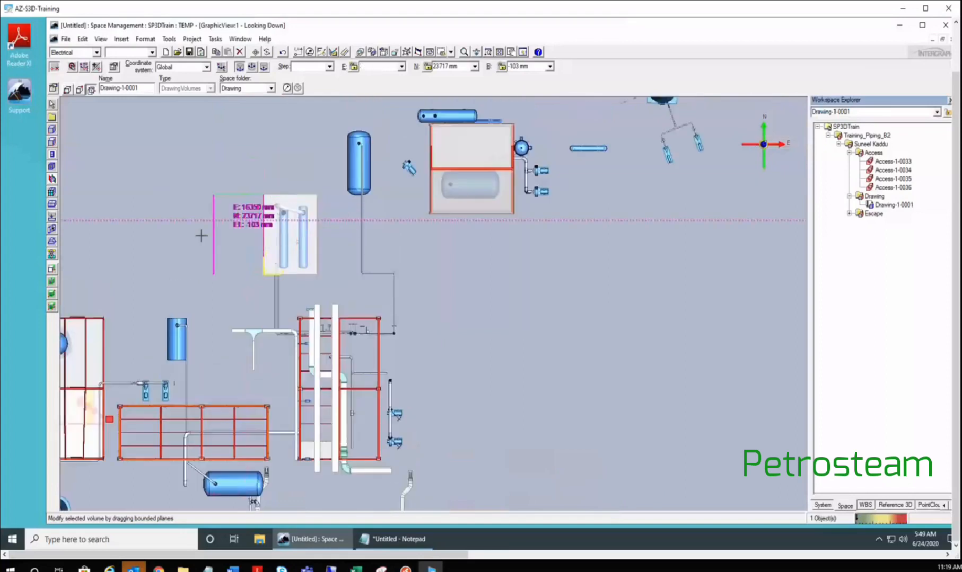
click(263, 242)
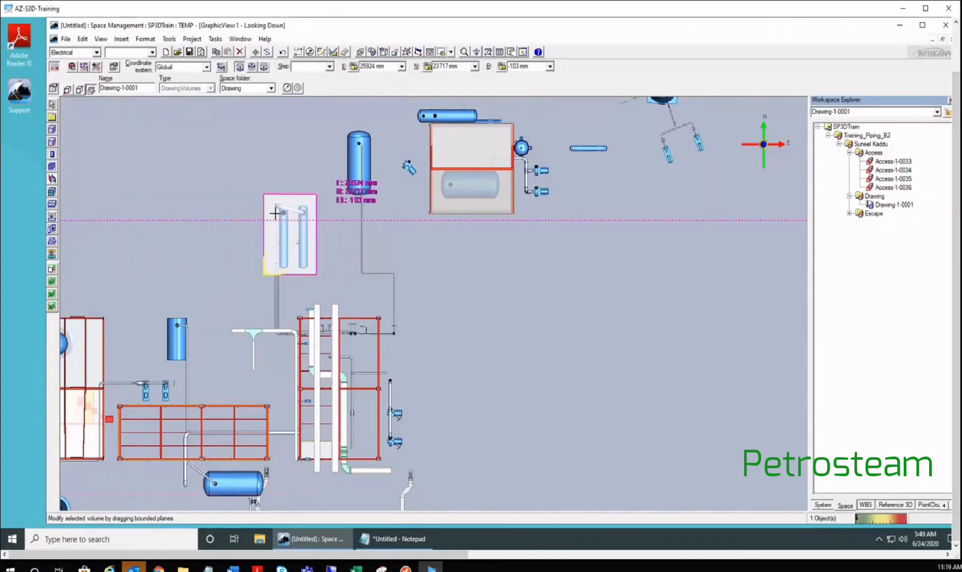
- Return to the Isometric view and end the volume editing command with Select
click(451, 52)
click(462, 100)
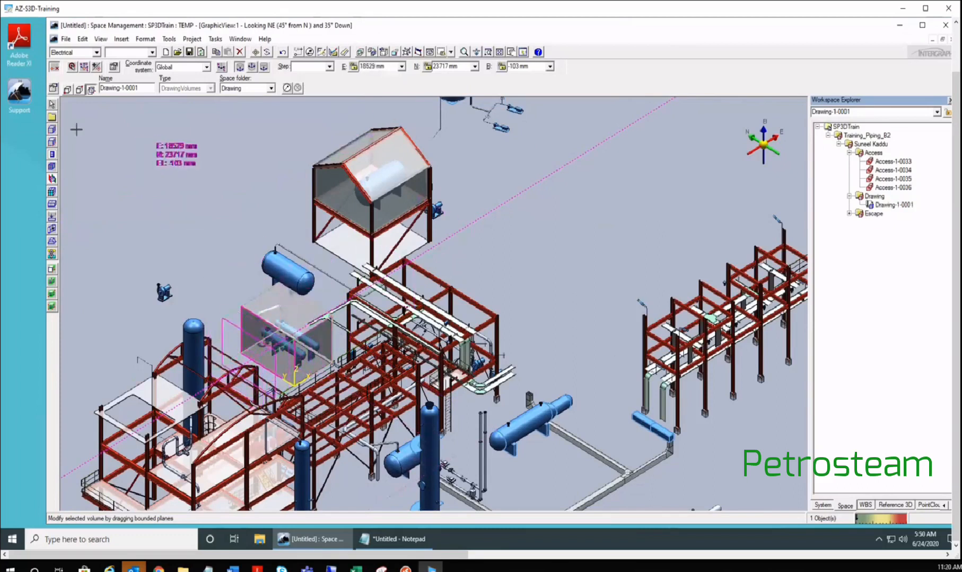
click(52, 105)
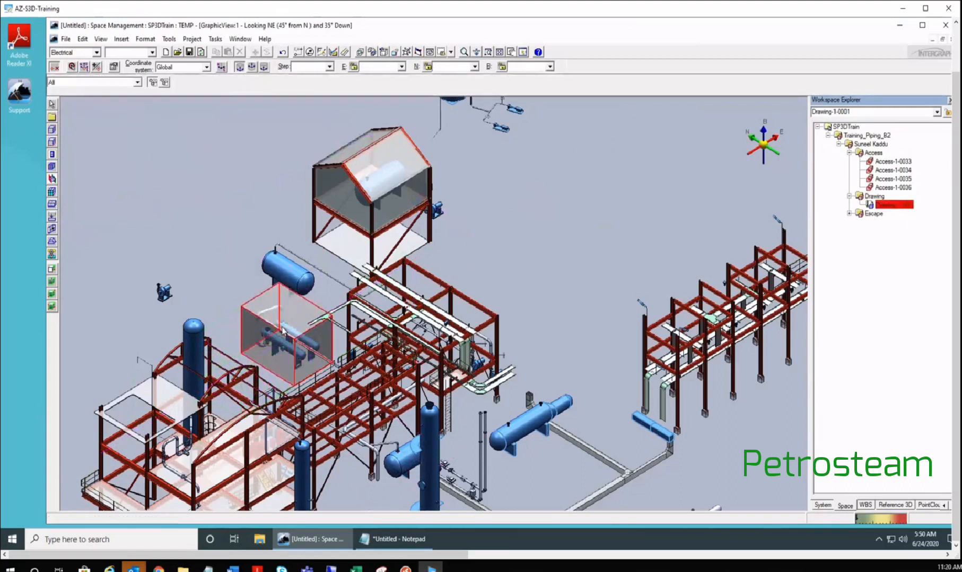
scroll(283, 331, up, 1)
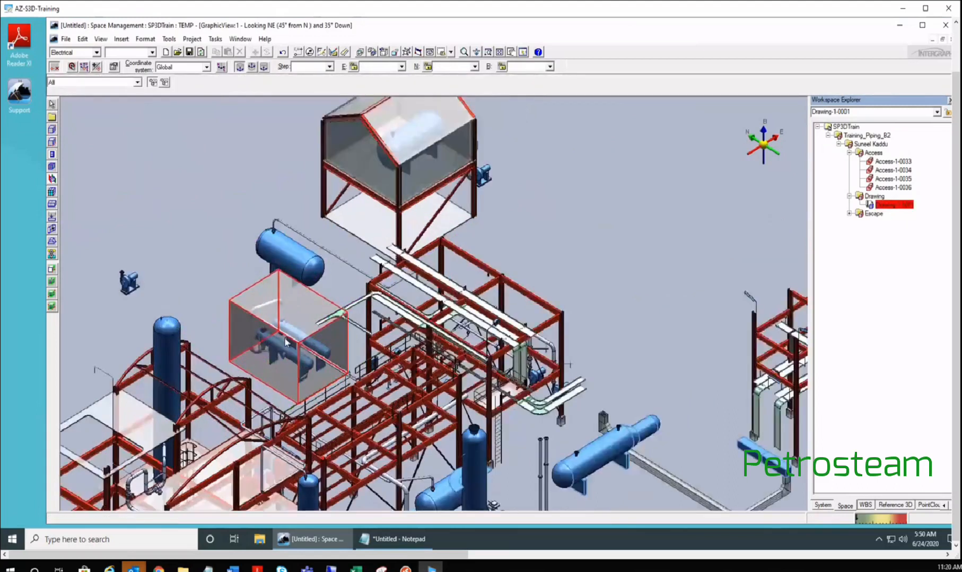
scroll(292, 363, up, 1)
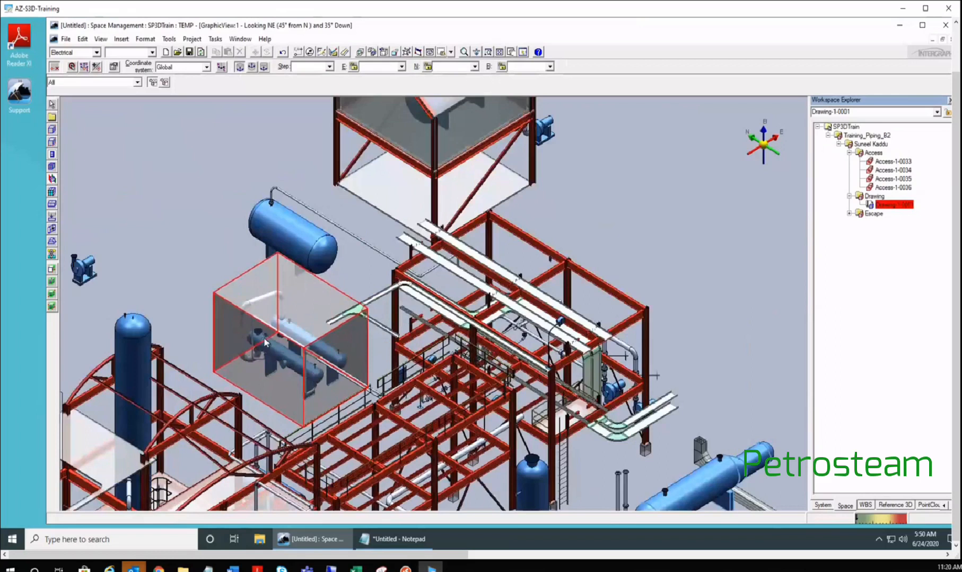
click(264, 342)
scroll(298, 367, up, 2)
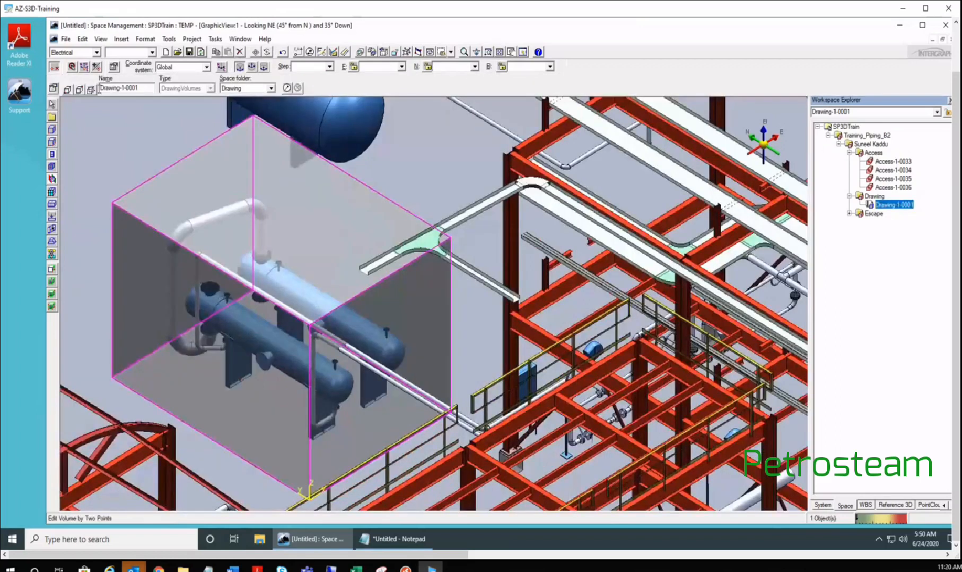
click(91, 89)
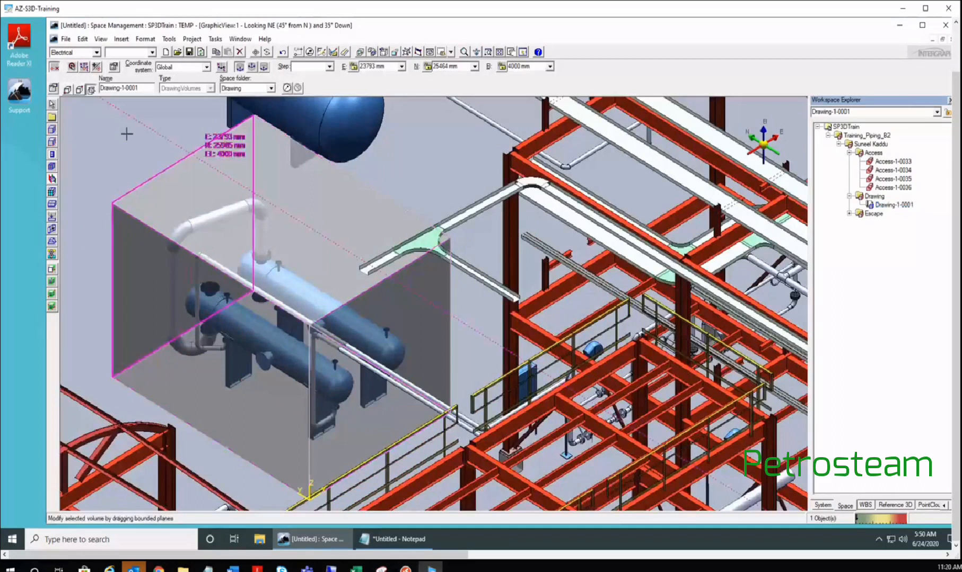
drag(126, 133, 192, 190)
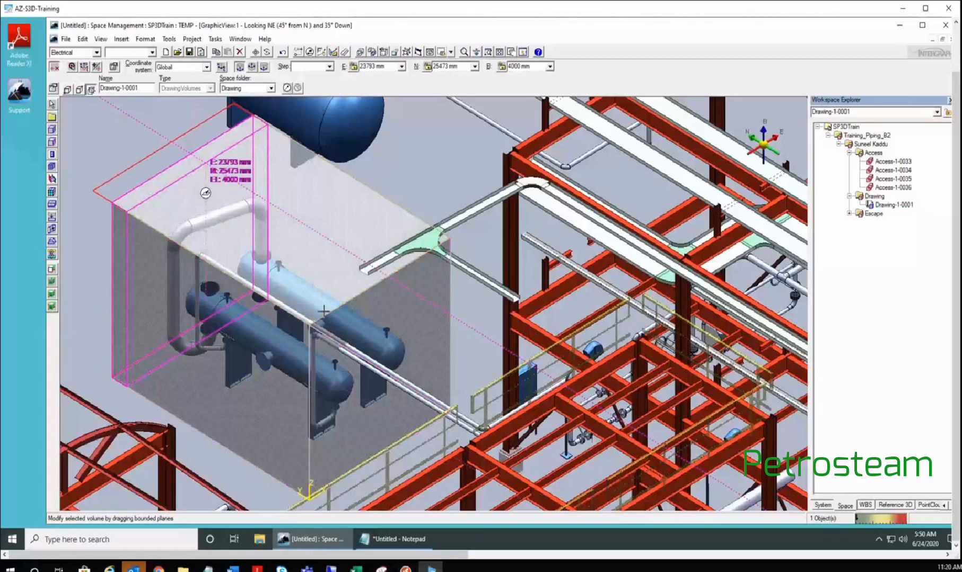
middle_drag(323, 312, 435, 405)
click(459, 68)
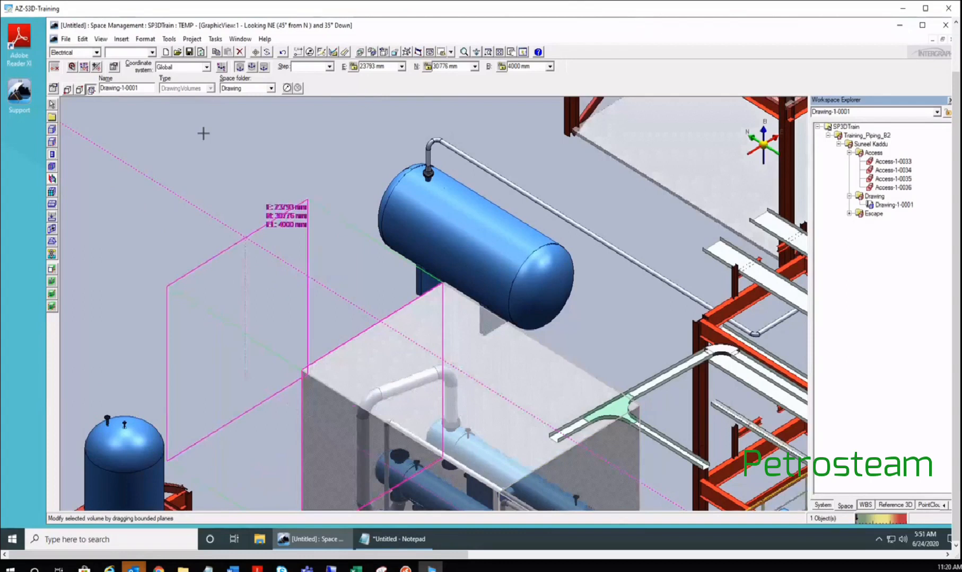
middle_drag(203, 133, 194, 121)
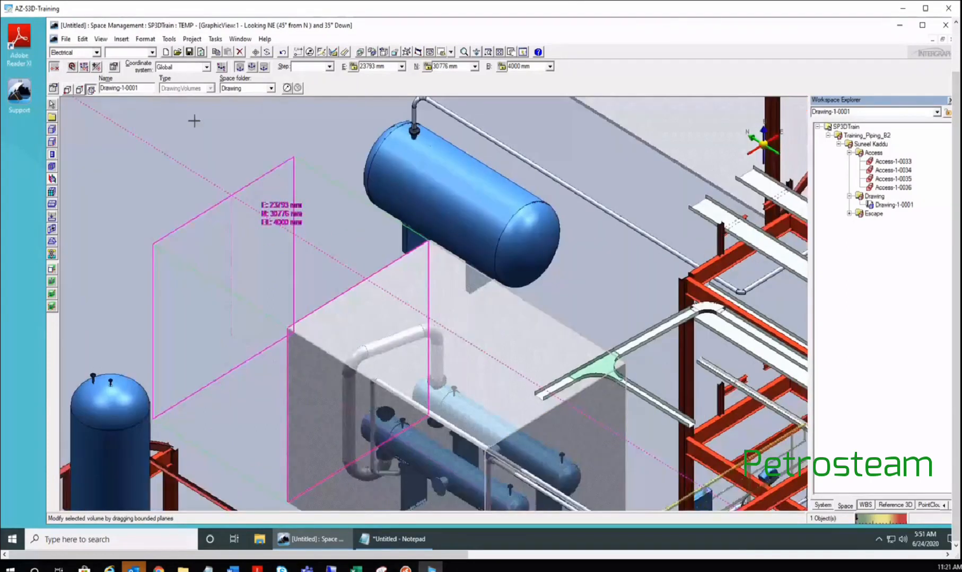
middle_drag(207, 181, 191, 132)
middle_drag(203, 169, 176, 154)
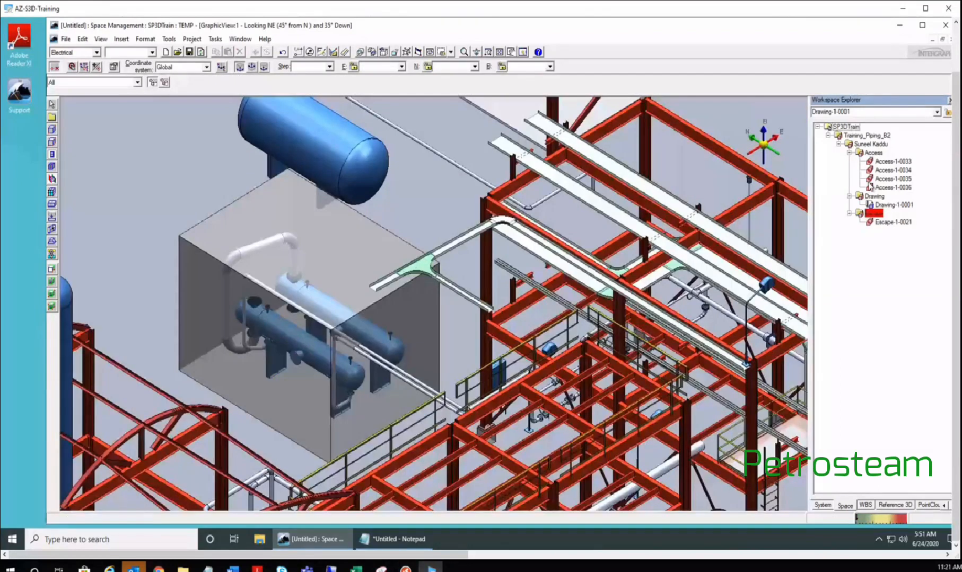
- Select Drawing-1-0001 in Workspace Explorer and highlight its name in the Edit Volume Name box
click(900, 205)
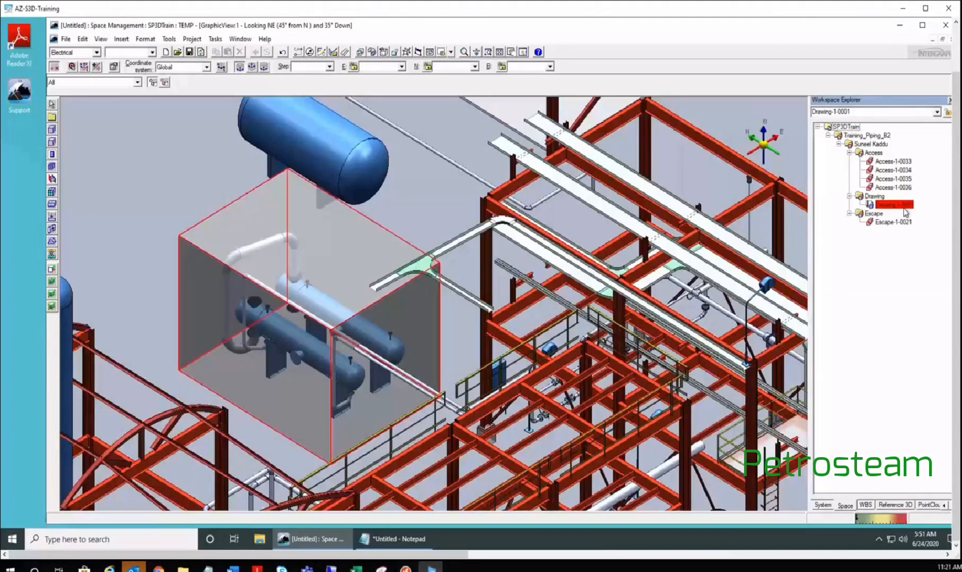
click(901, 205)
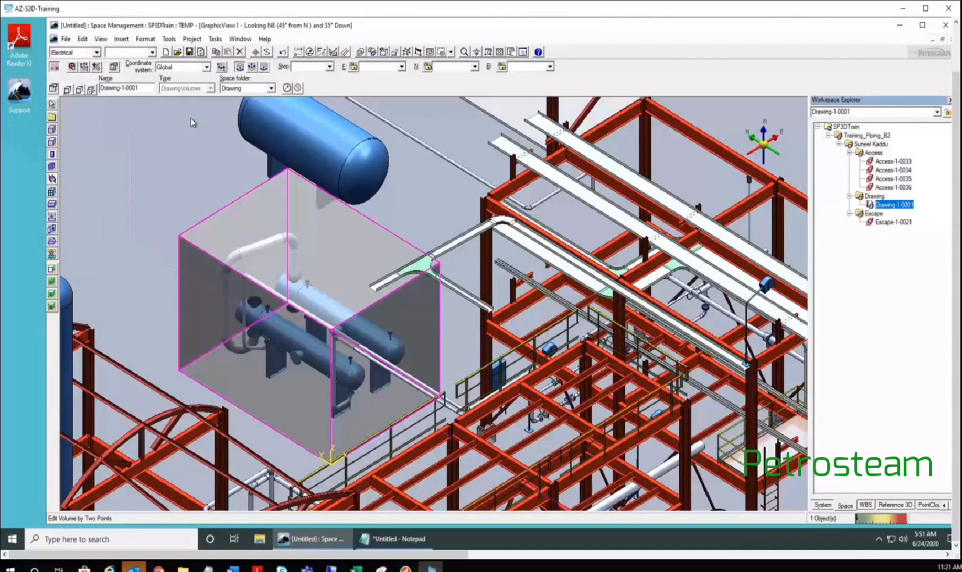
drag(140, 87, 88, 89)
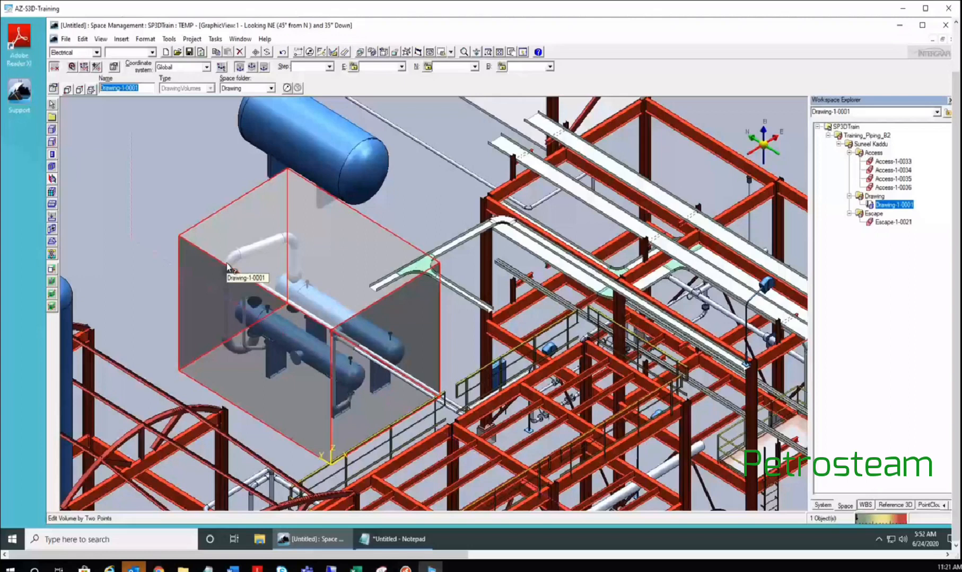
- In Notepad, add the line 400-P-001 below TRAIN10-P-01 and TRAIN10-P-02, then select it
key(alt+Tab)
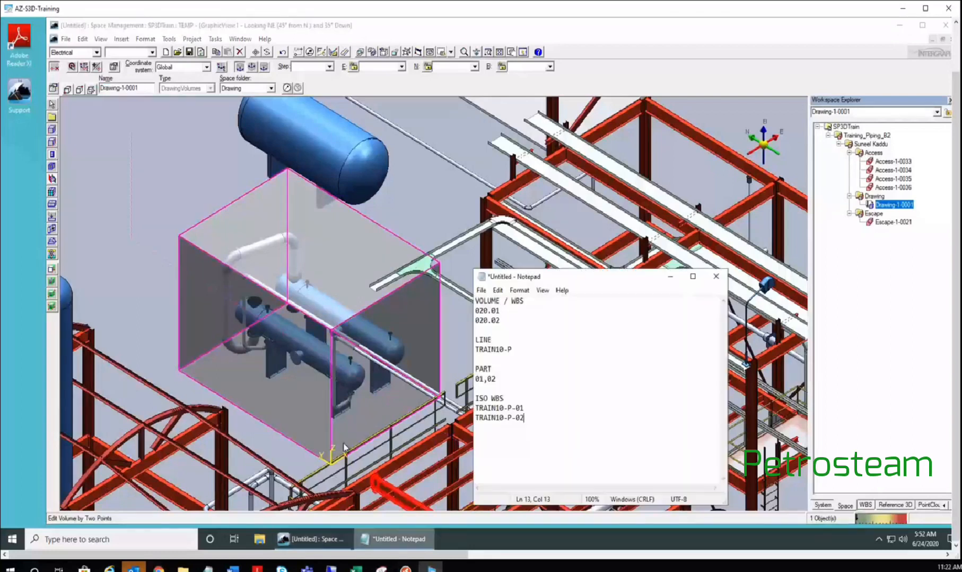
text(400)
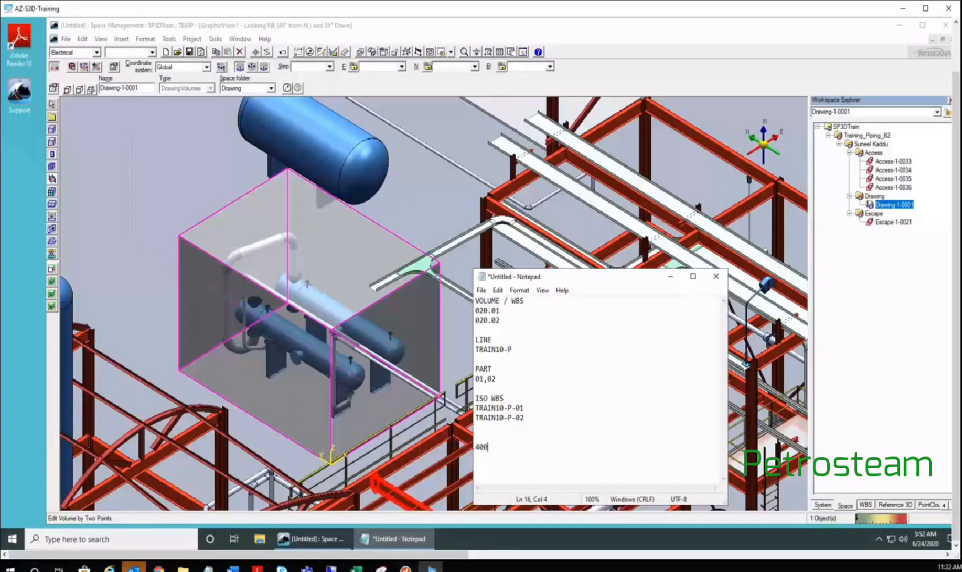
text(-P-001)
key(shift+Home)
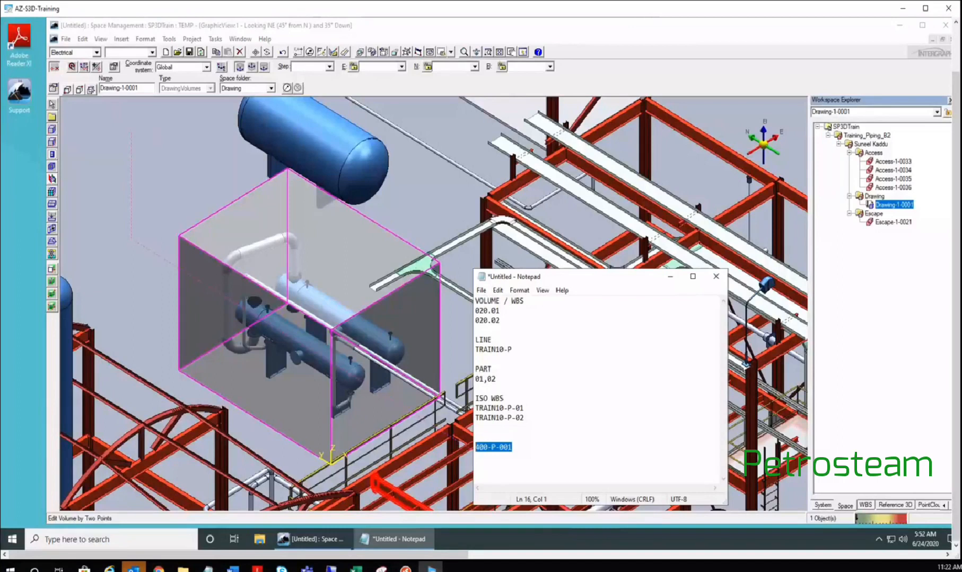
- Enter 400-P-001 as the volume name, then deselect and reselect the 400-P-001 box in the model
click(142, 90)
text(400)
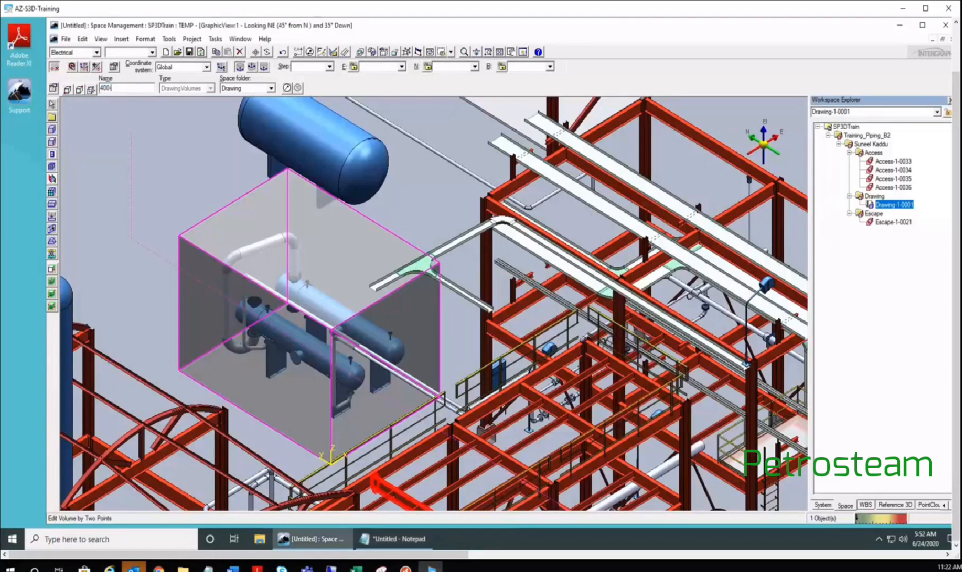
text(-P-001)
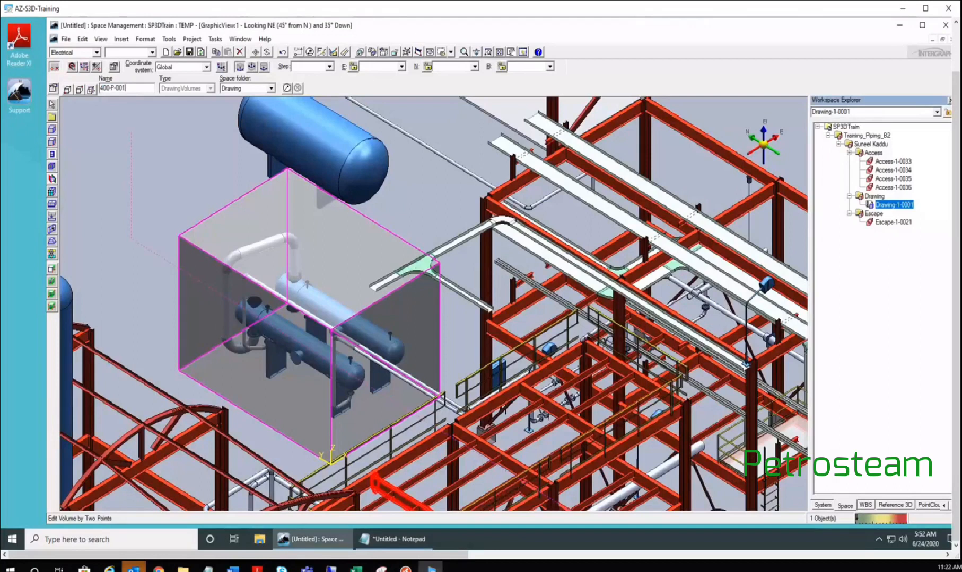
key(Return)
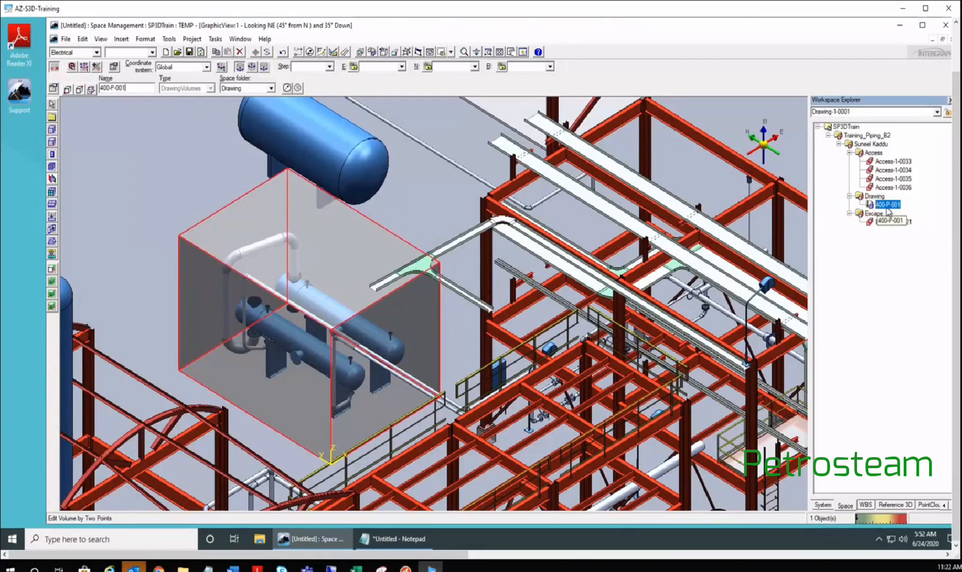
click(131, 226)
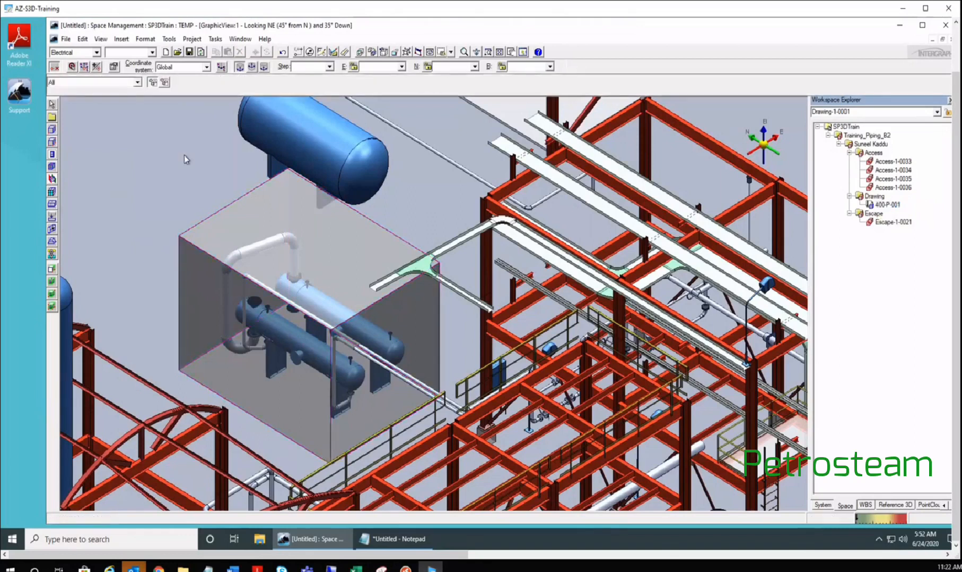
click(369, 282)
click(134, 212)
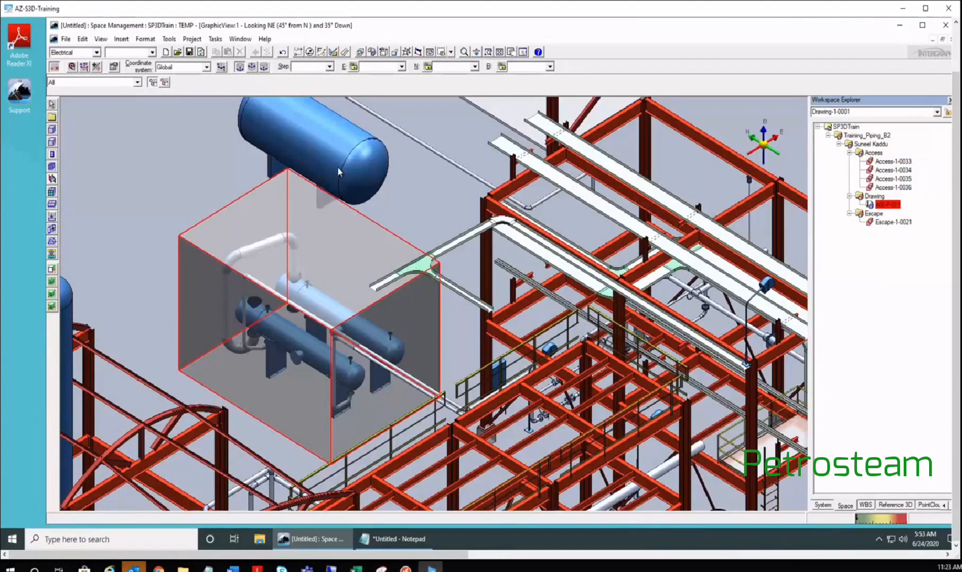
click(53, 105)
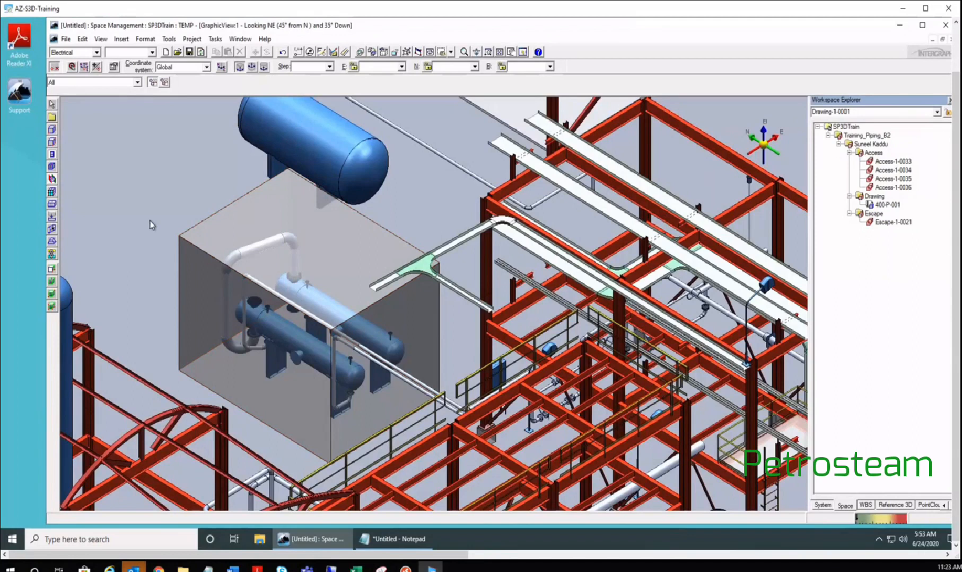
scroll(150, 221, down, 2)
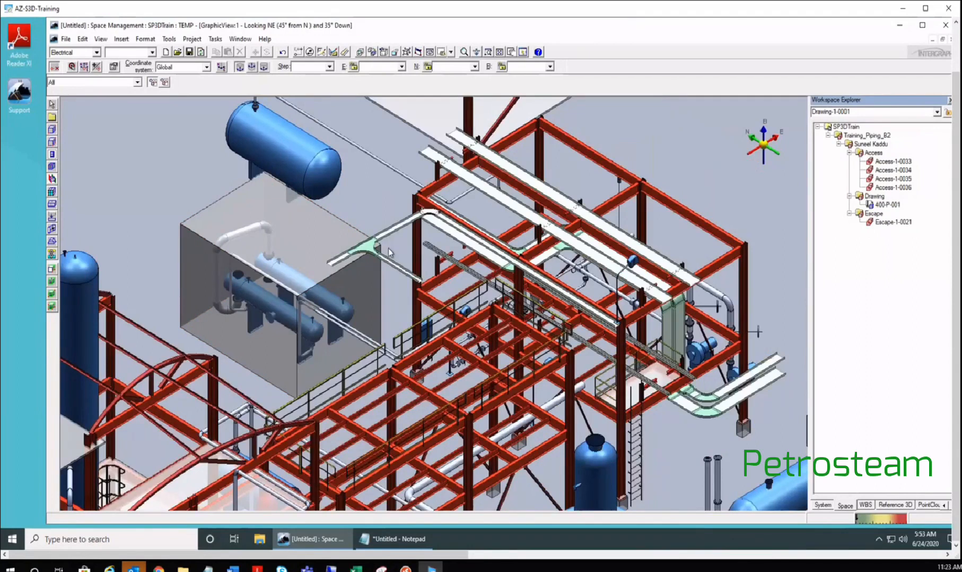
scroll(379, 268, down, 2)
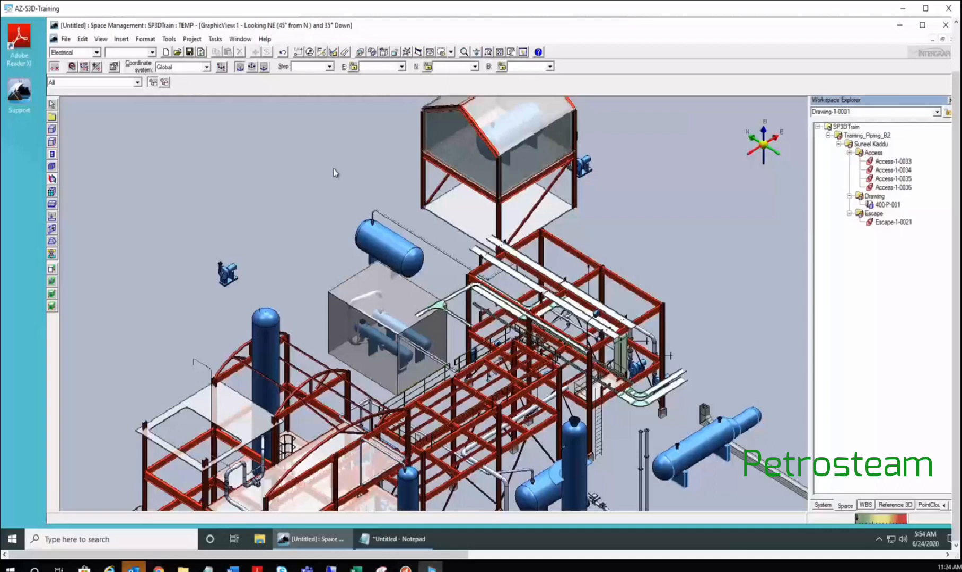
scroll(385, 318, up, 2)
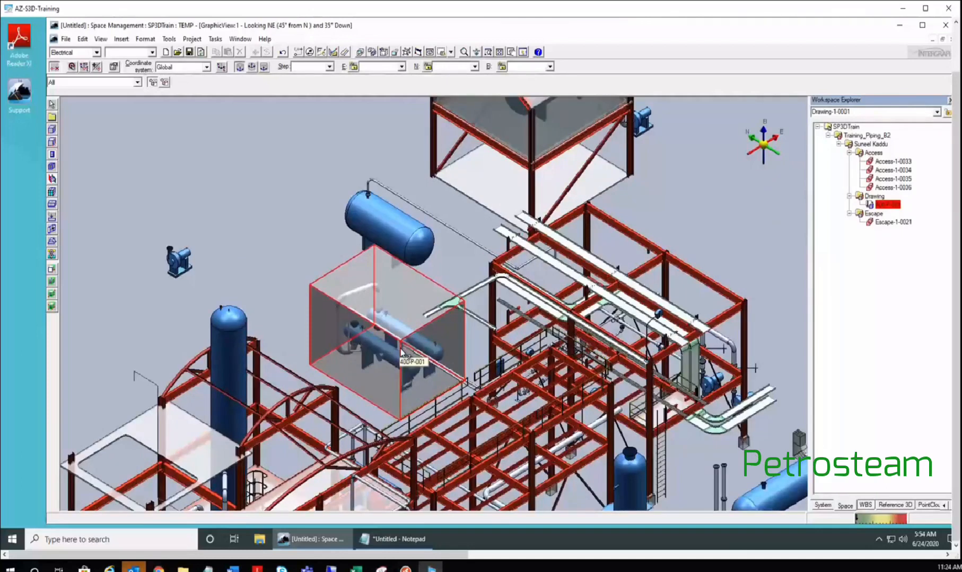